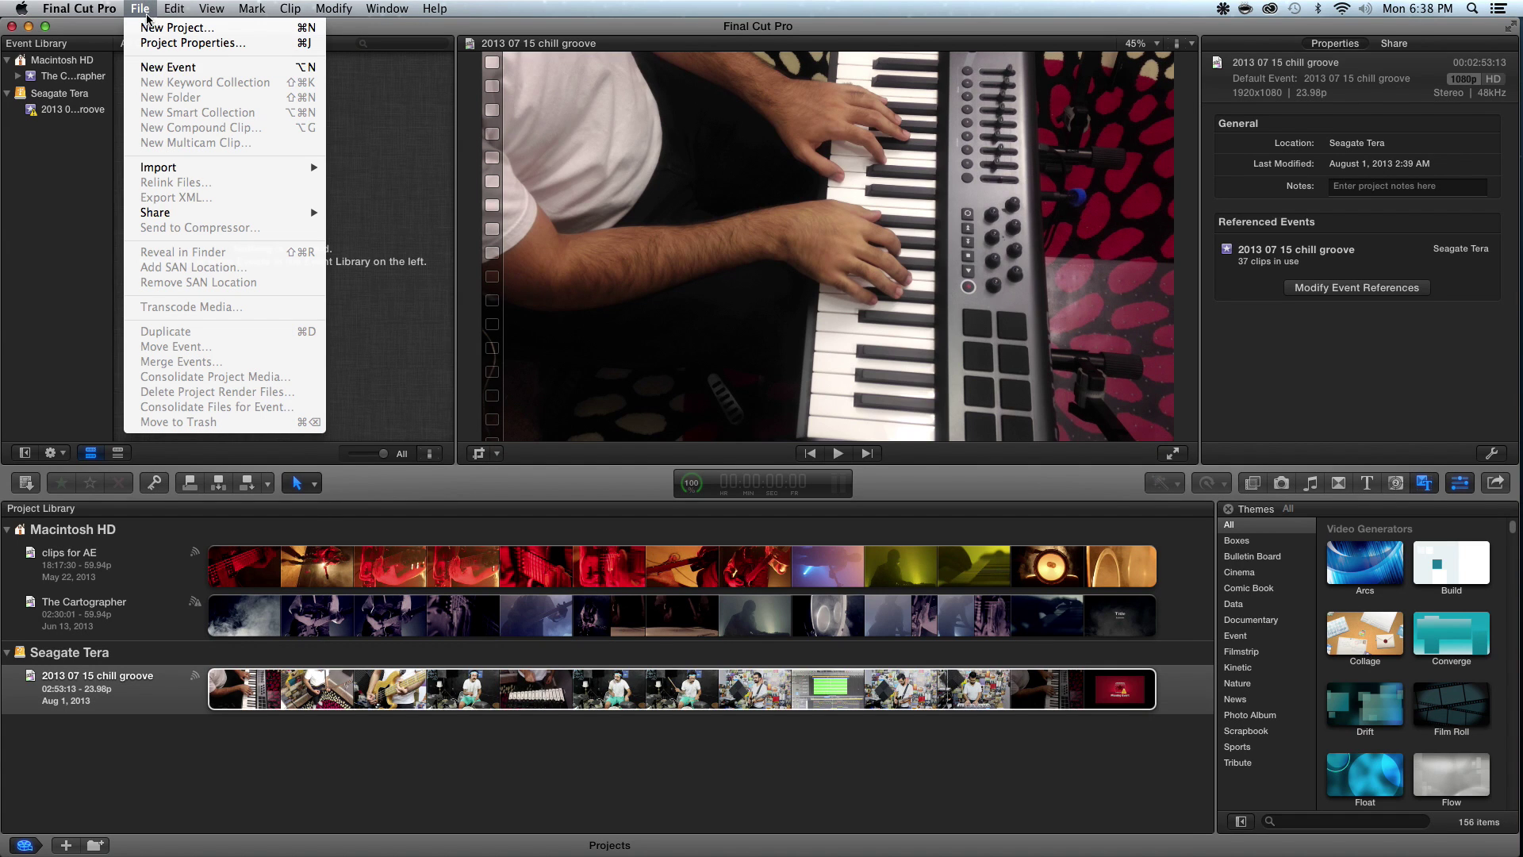
Create a new event and browse the Seagate Tera drive for media to import
left_click(157, 69)
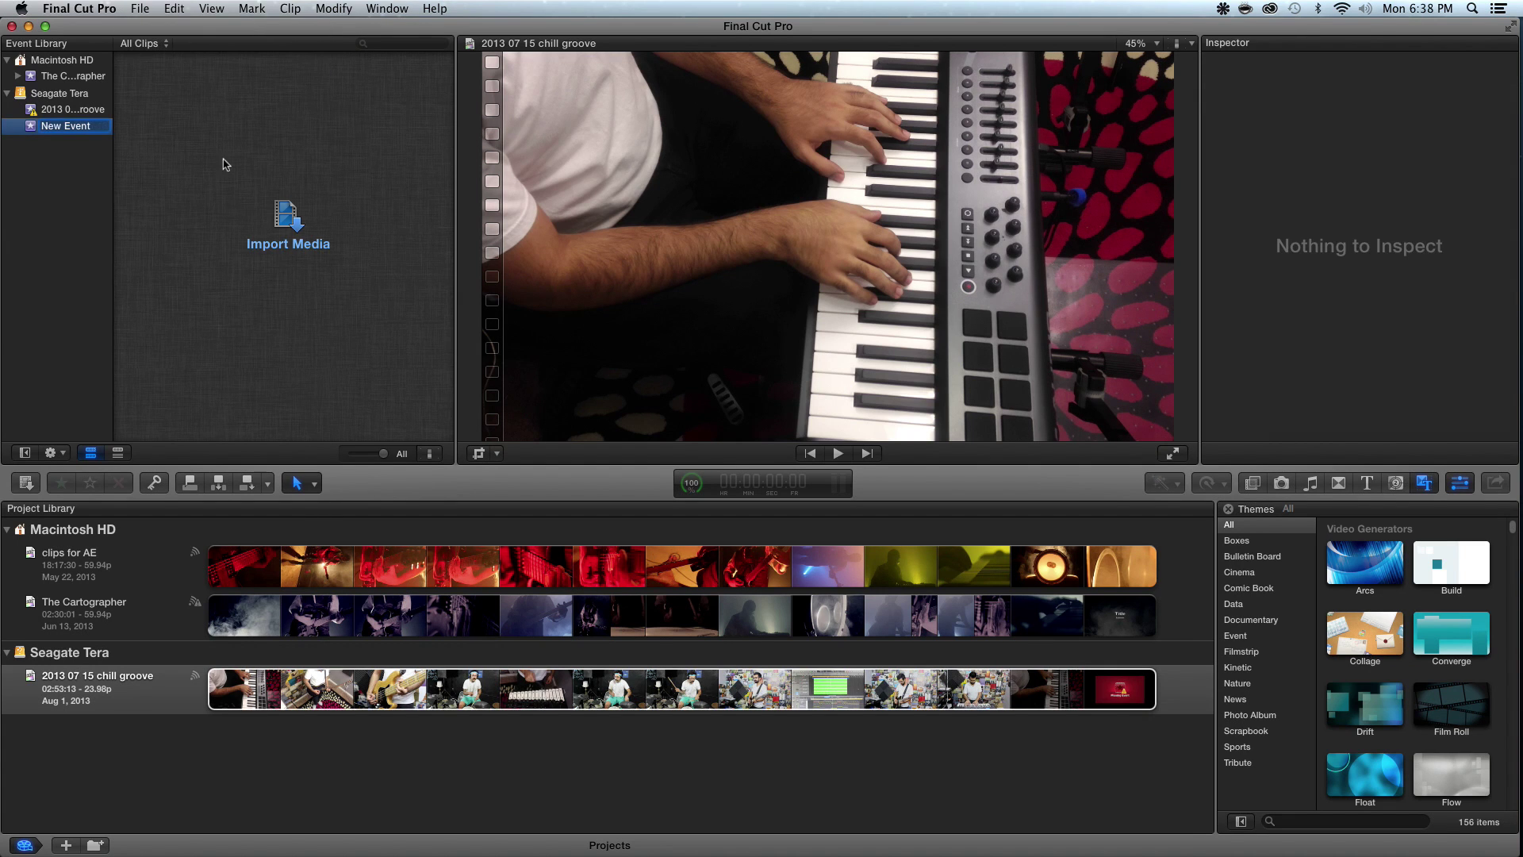
left_click(285, 220)
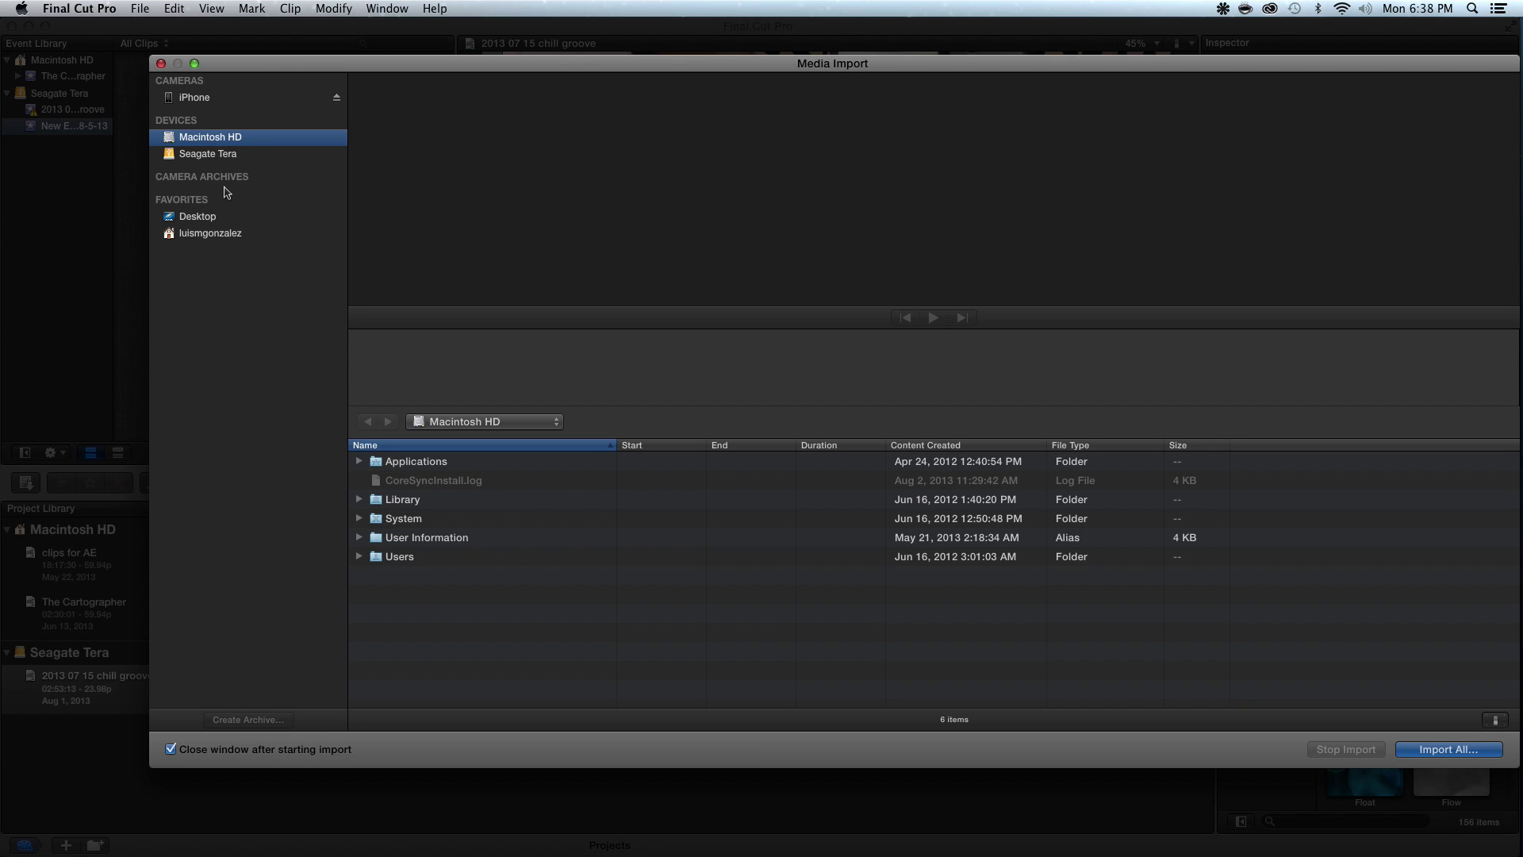
left_click(223, 156)
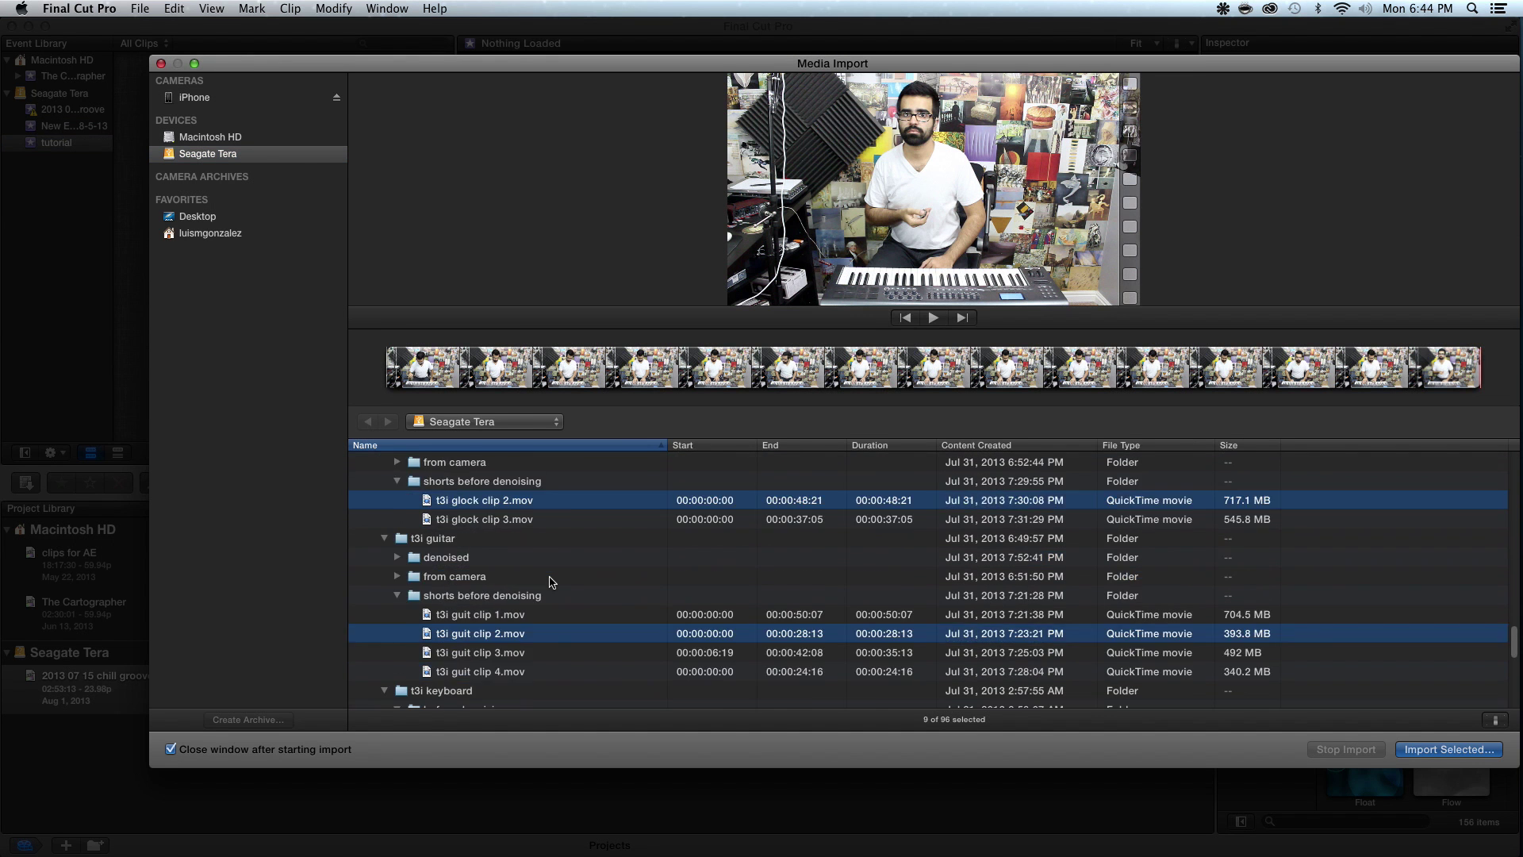
Import the nine selected clips from Seagate Tera into the existing tutorial event, creating proxy media
scroll(550, 585, "down", 5)
scroll(550, 583, "up", 10)
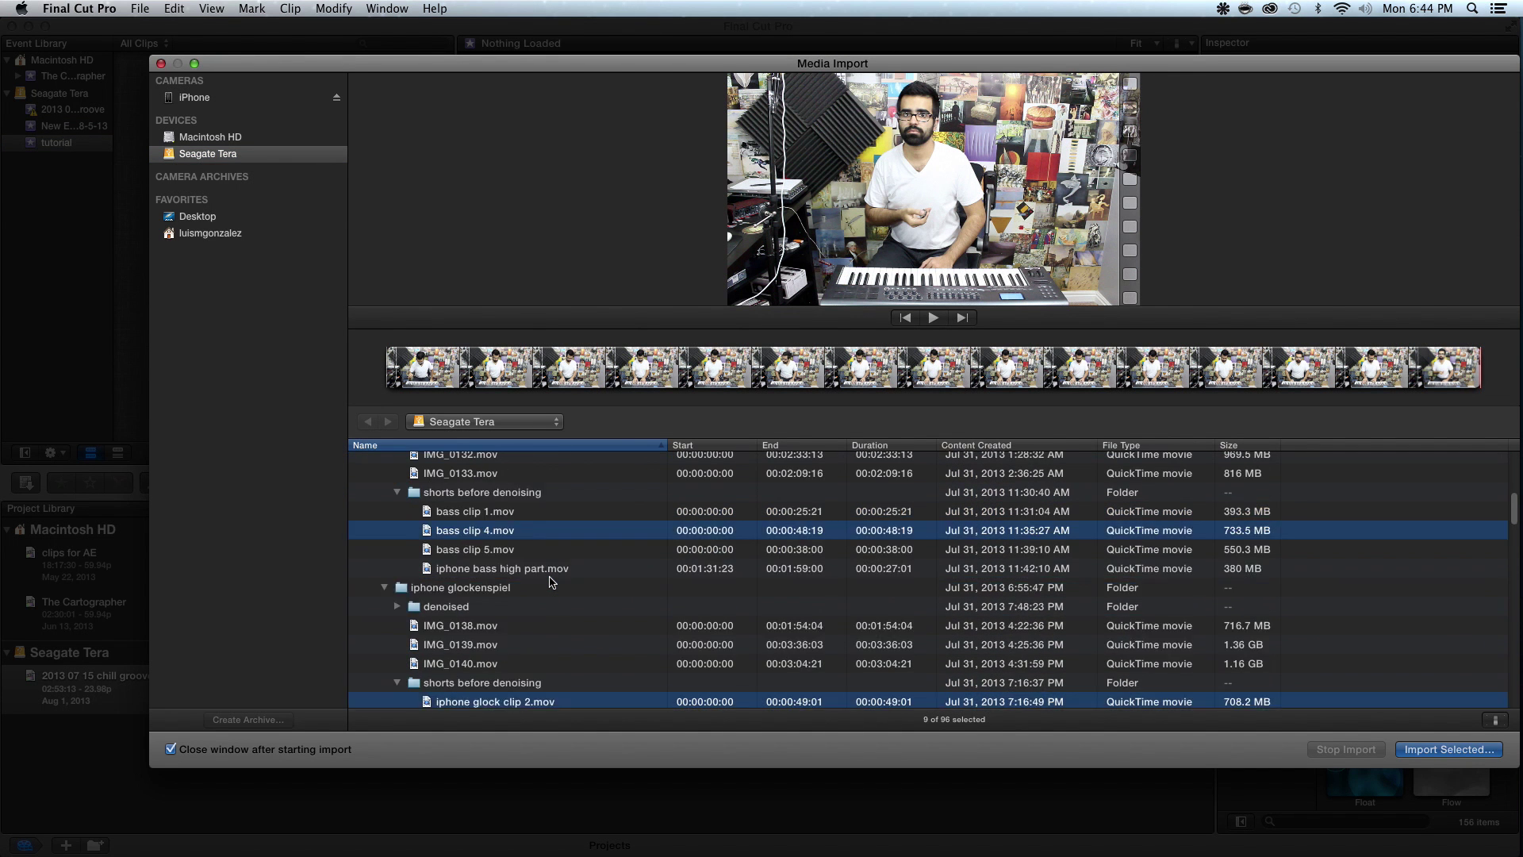
scroll(551, 582, "down", 8)
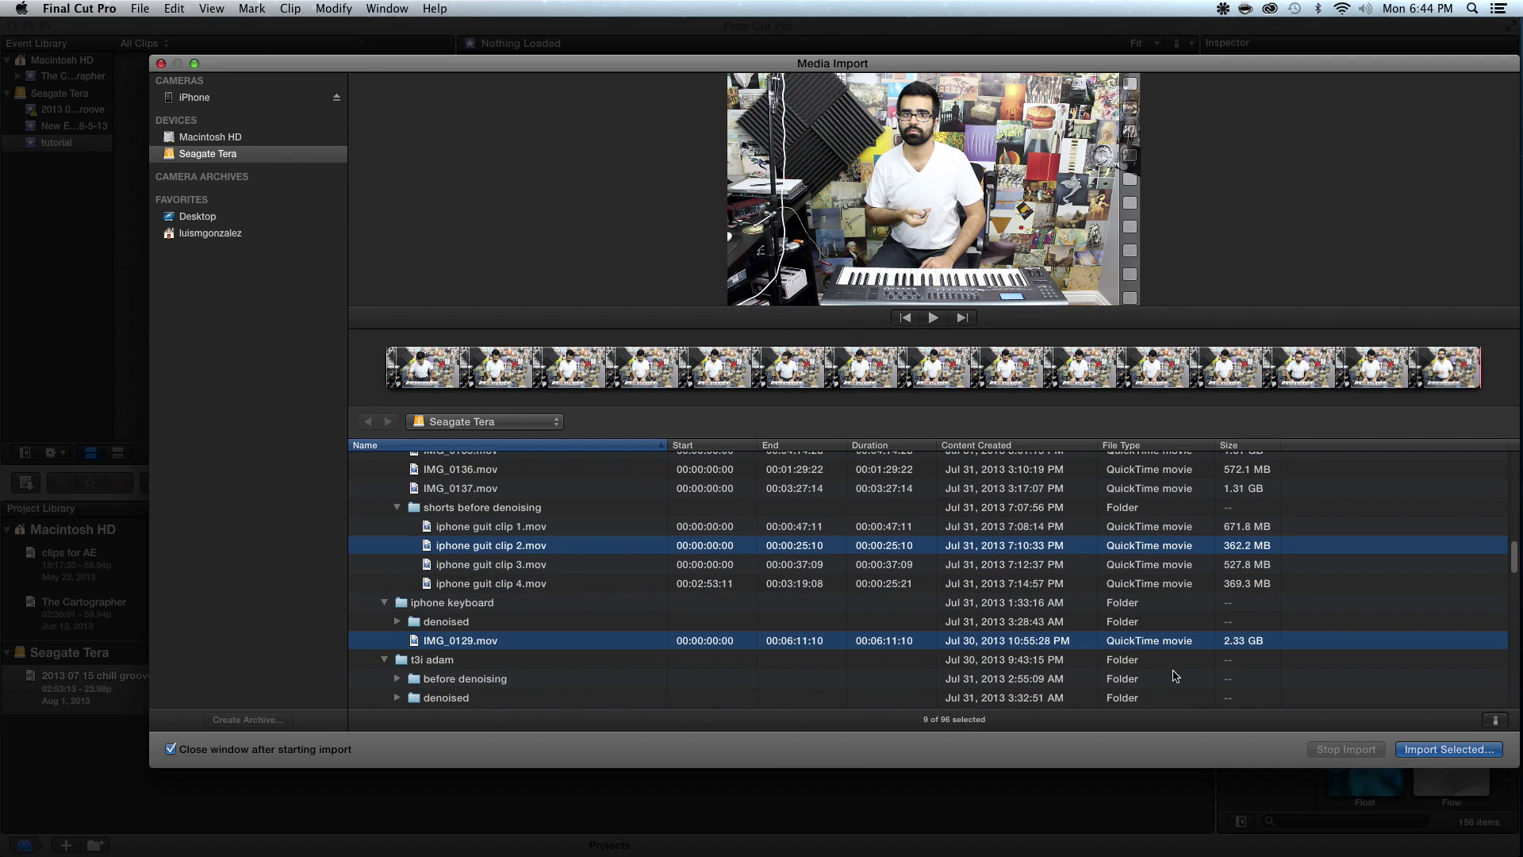
left_click(1448, 748)
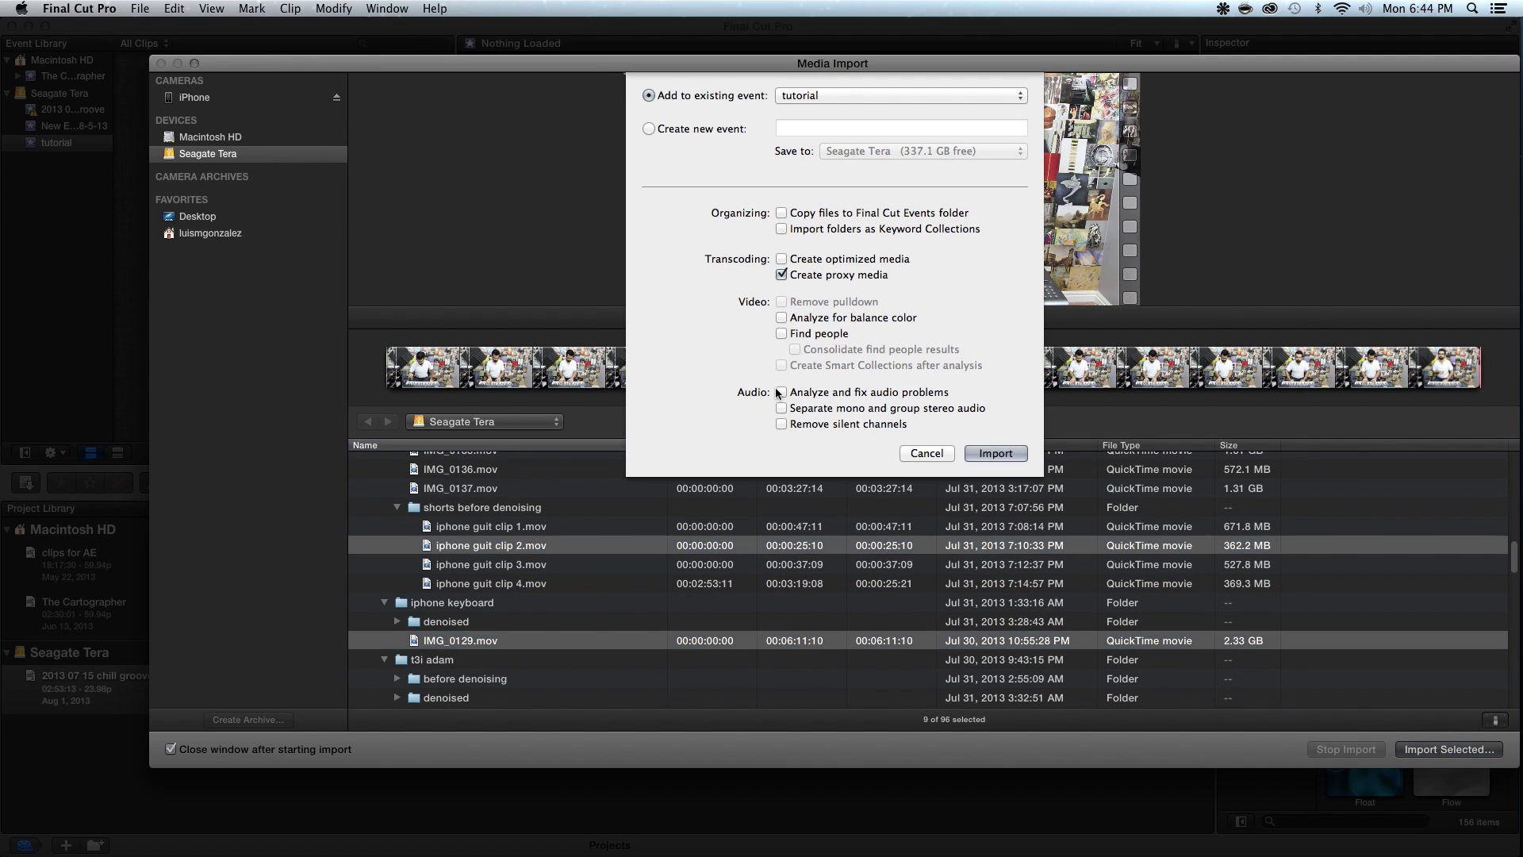
left_click(782, 276)
left_click(1004, 453)
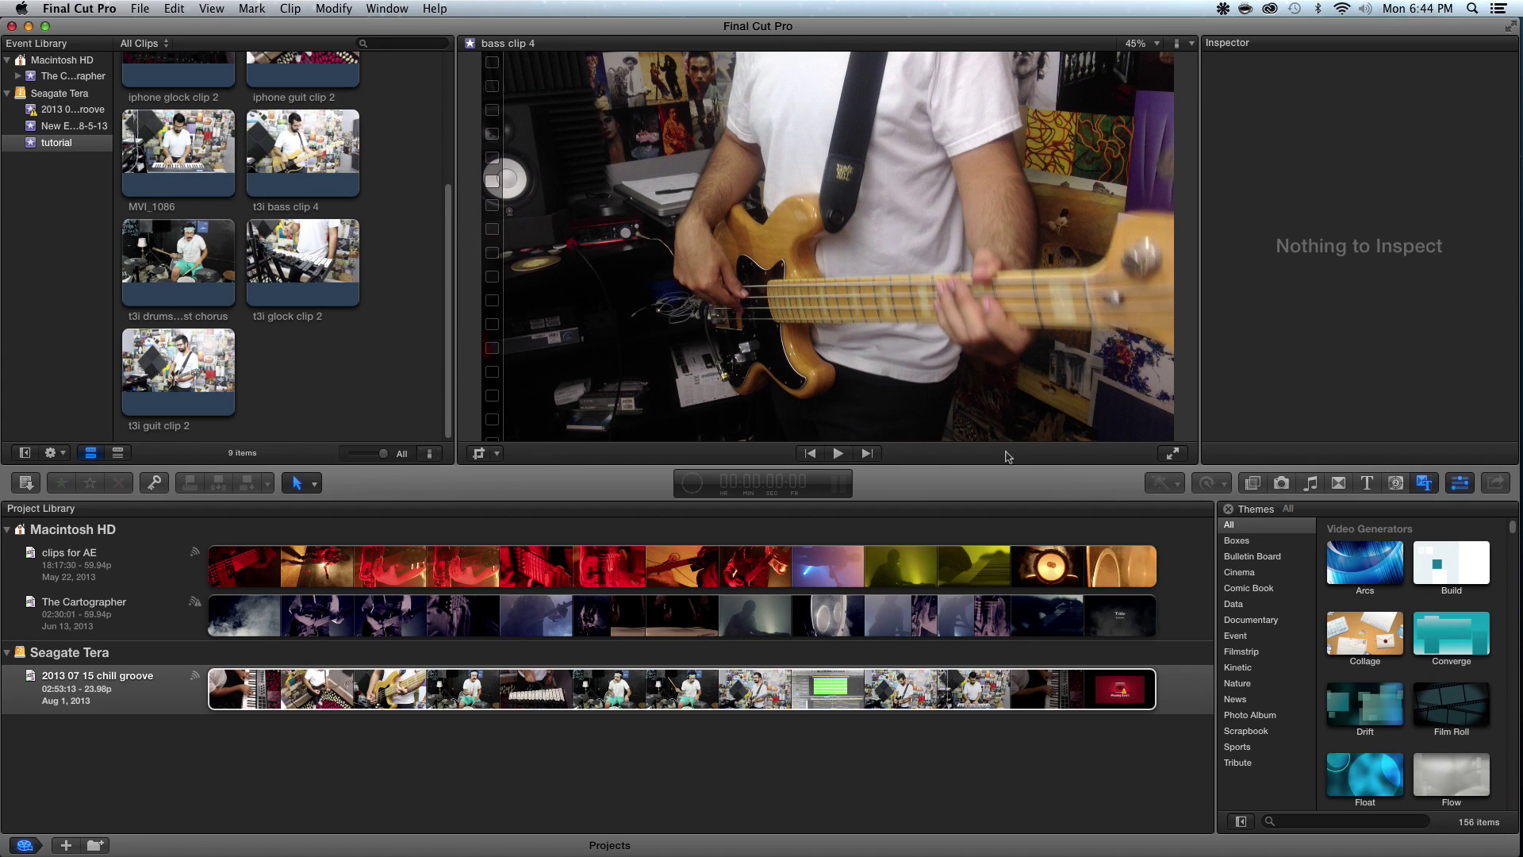
Check the background tasks for the transcoding progress of each imported clip, and close the progress display
key("super+9")
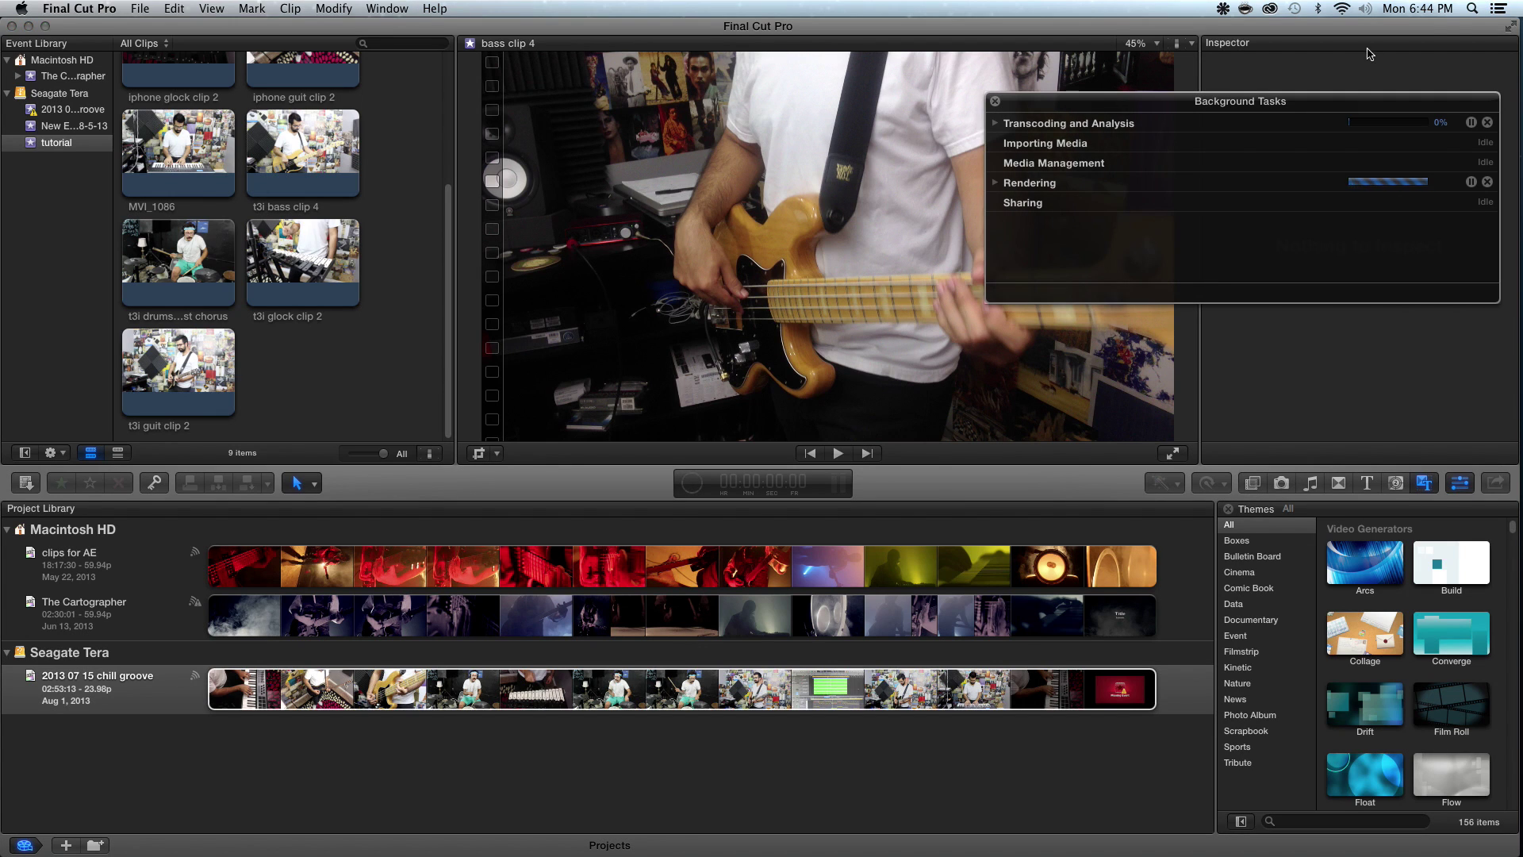
left_click_drag(1341, 111, 1308, 130)
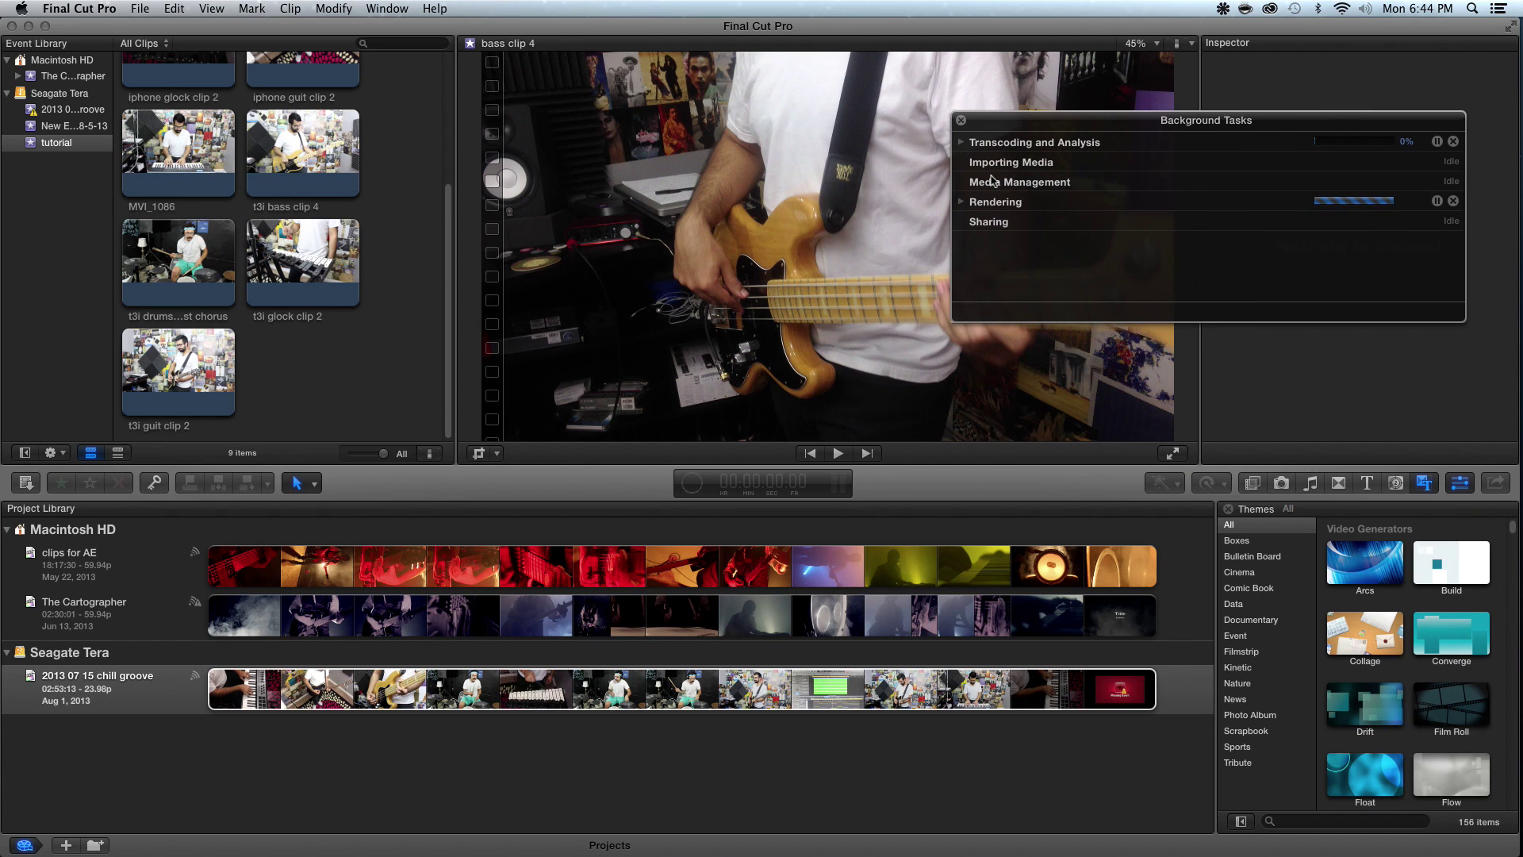
left_click(962, 142)
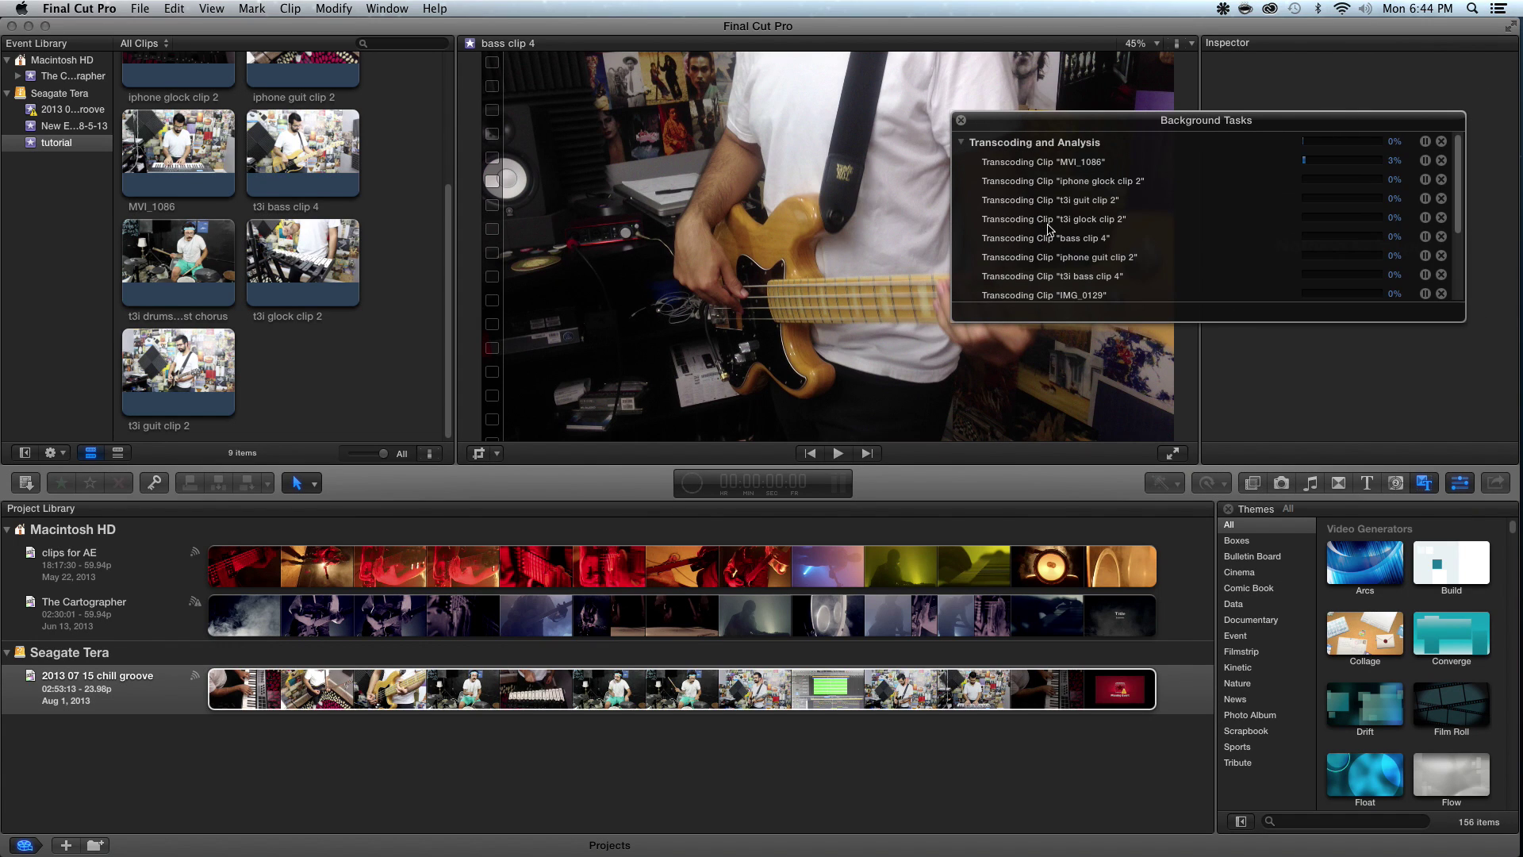
scroll(1048, 228, "down", 5)
scroll(1049, 227, "up", 5)
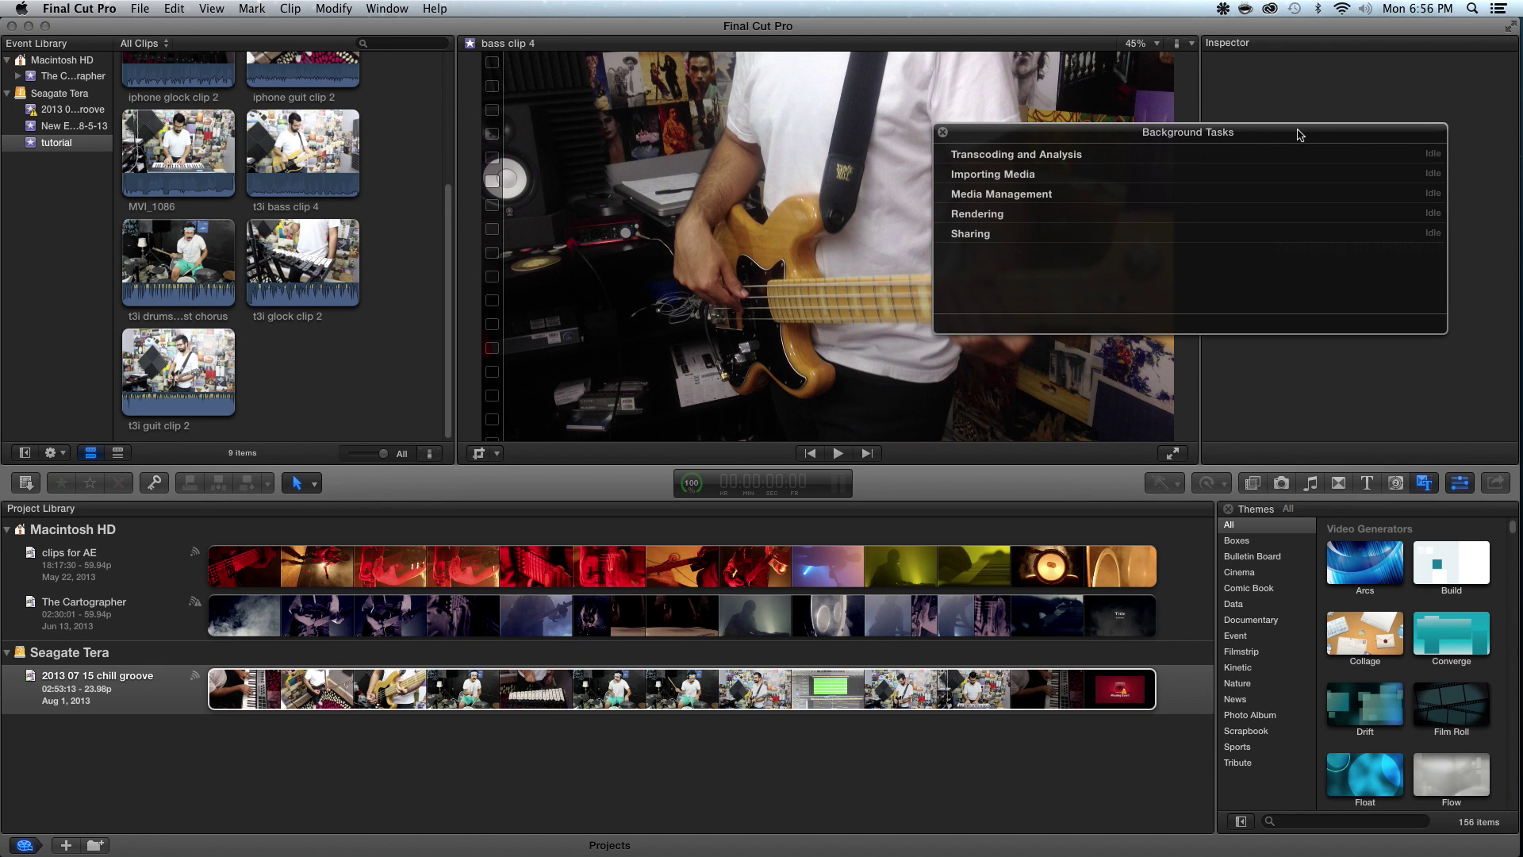
left_click(942, 132)
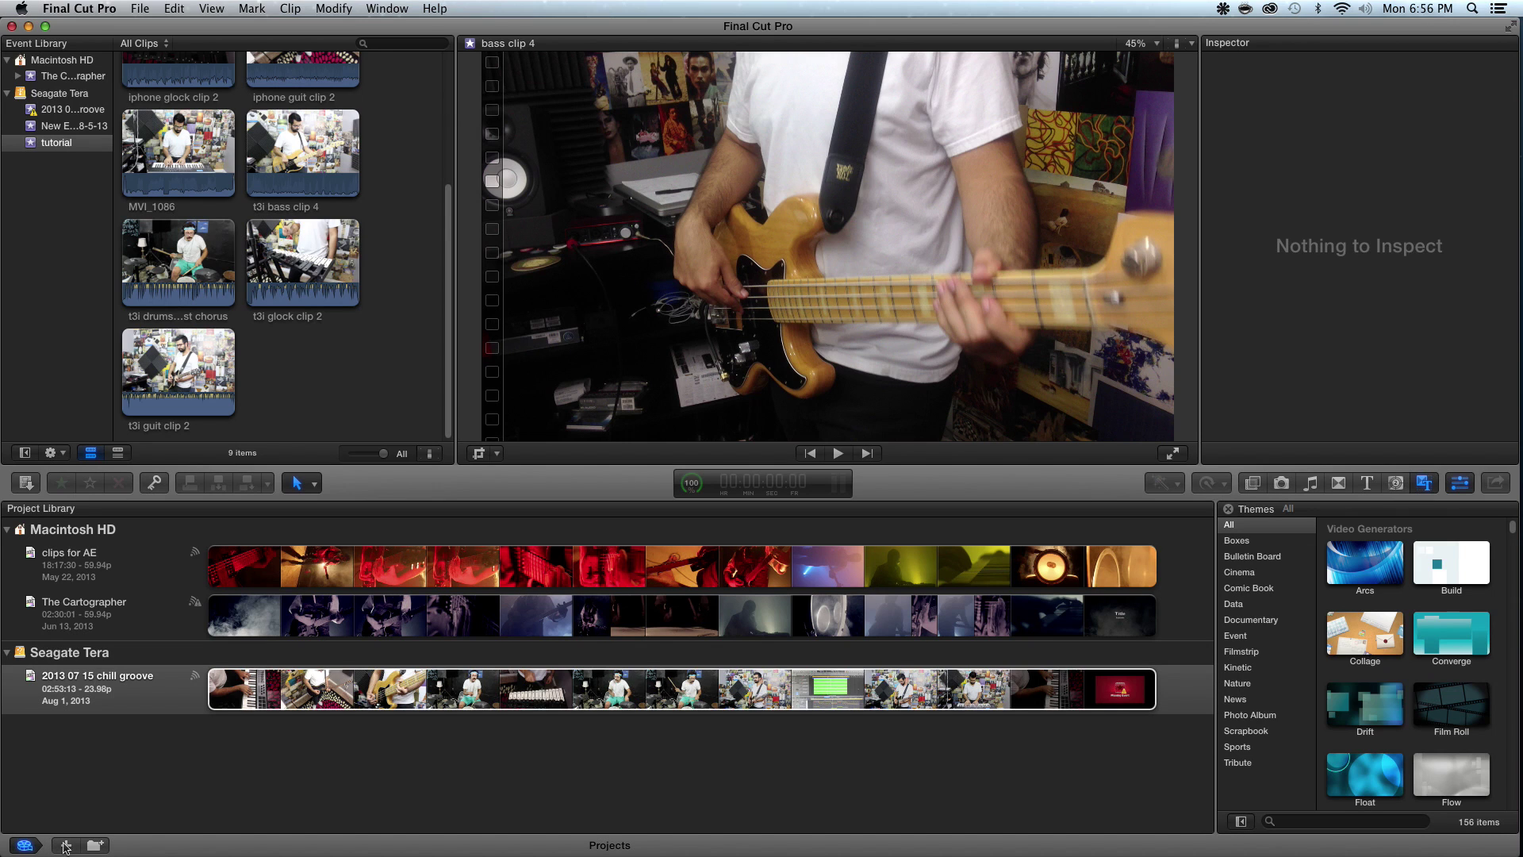
Create a new project named "tutorial" with tutorial as its default event
left_click(65, 846)
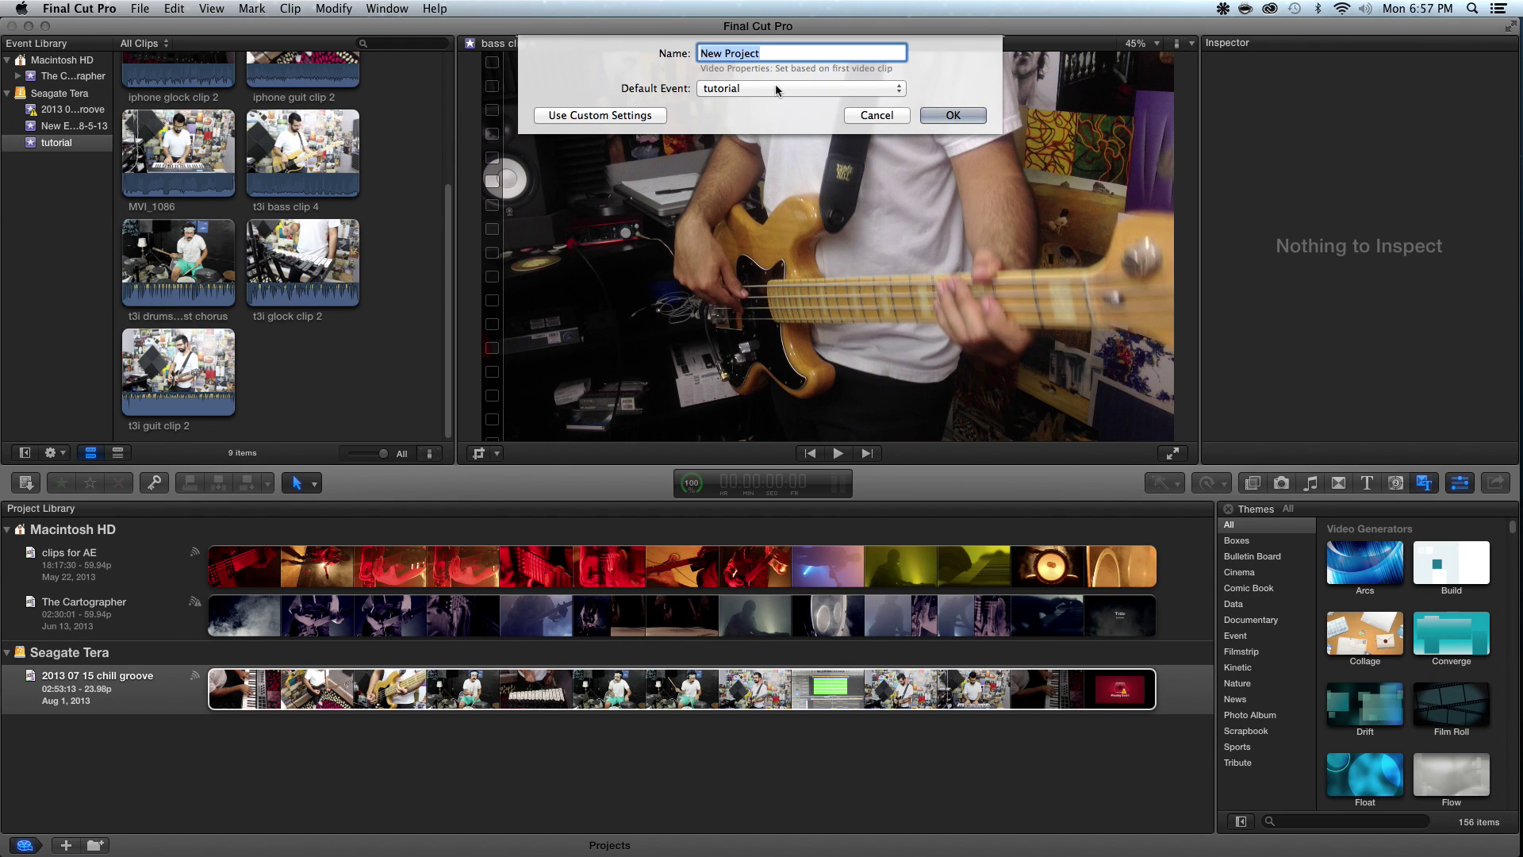
type("ti")
key("BackSpace")
type("utorial")
left_click(938, 116)
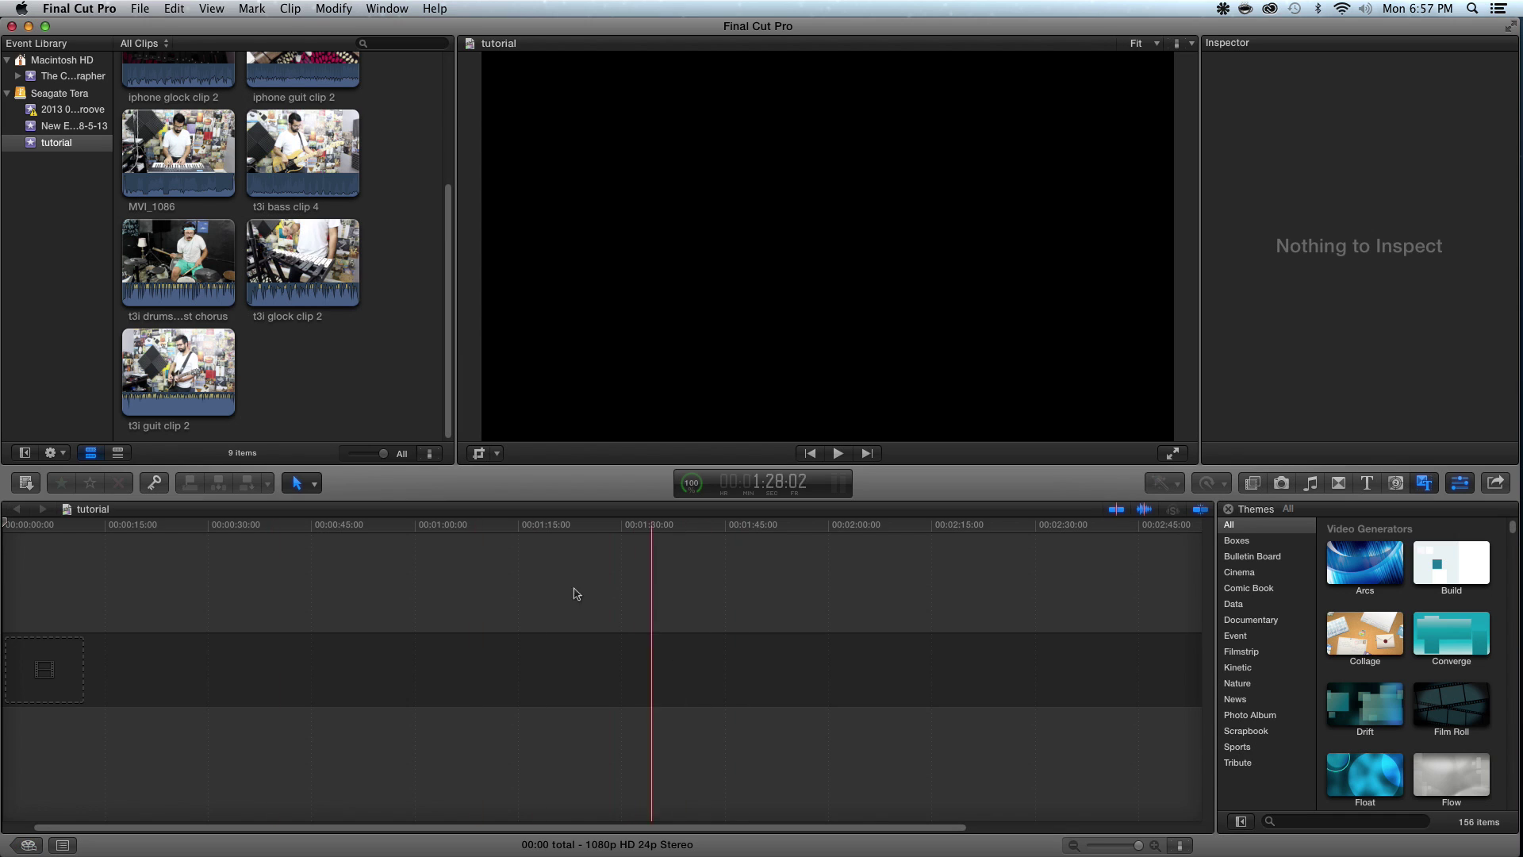
left_click(523, 618)
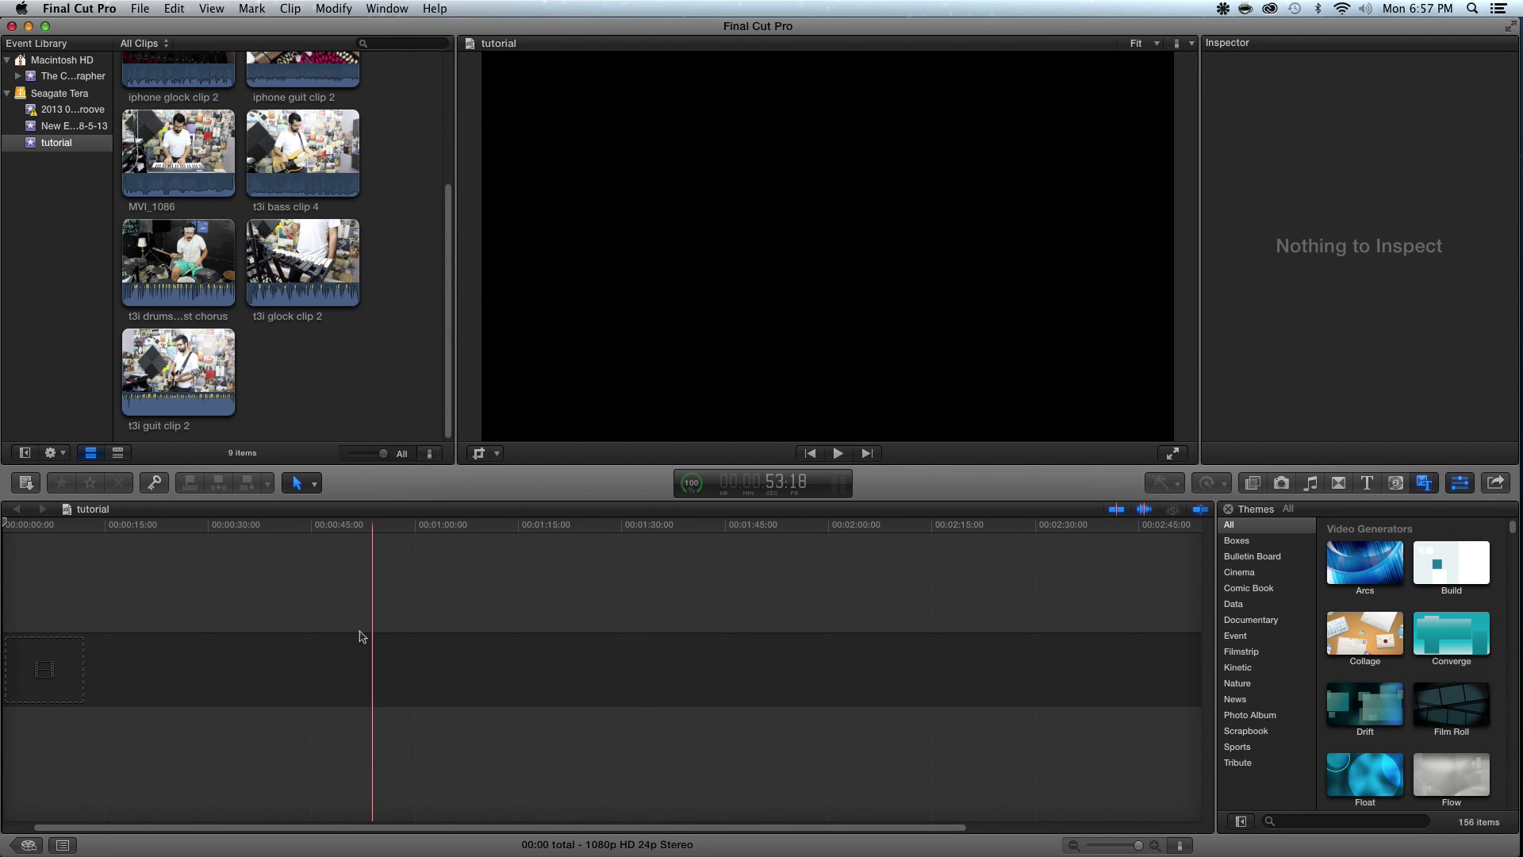
Set the playback preferences to use proxy media instead of original or optimized media
scroll(408, 381, "up", 5)
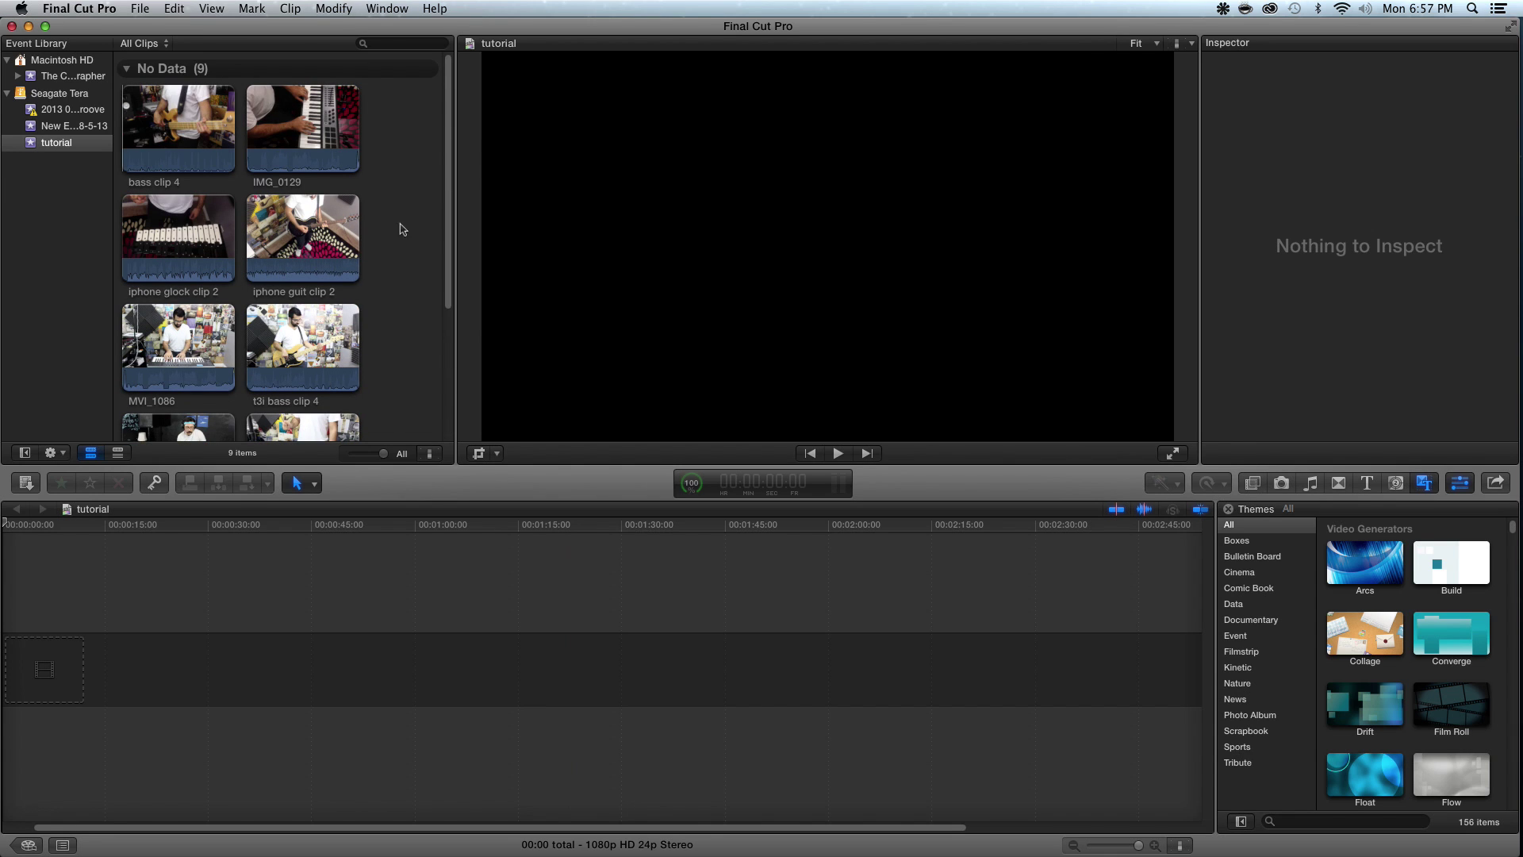
left_click(88, 11)
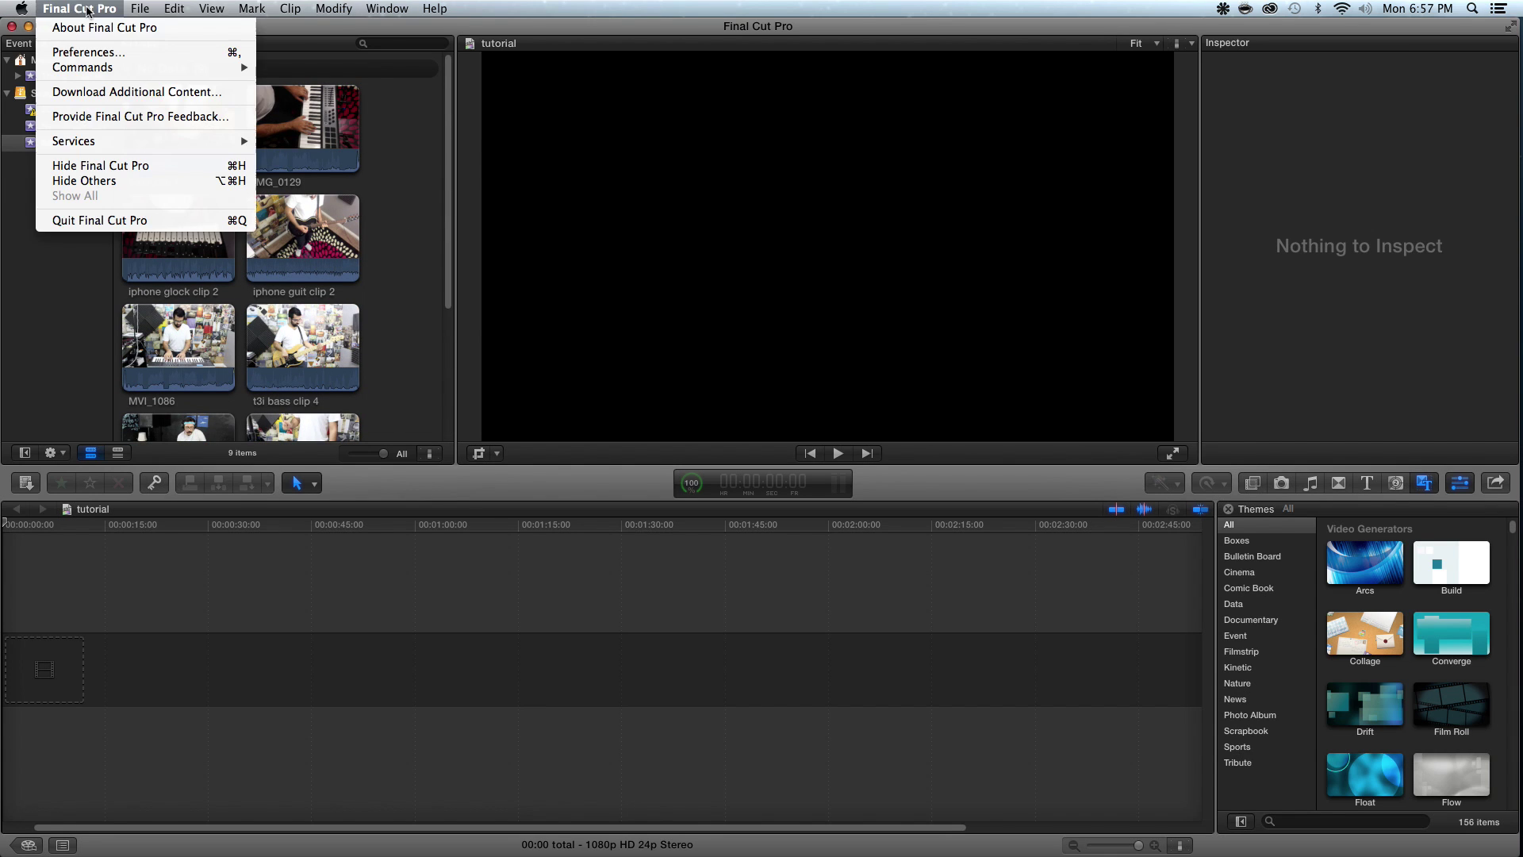
left_click(89, 52)
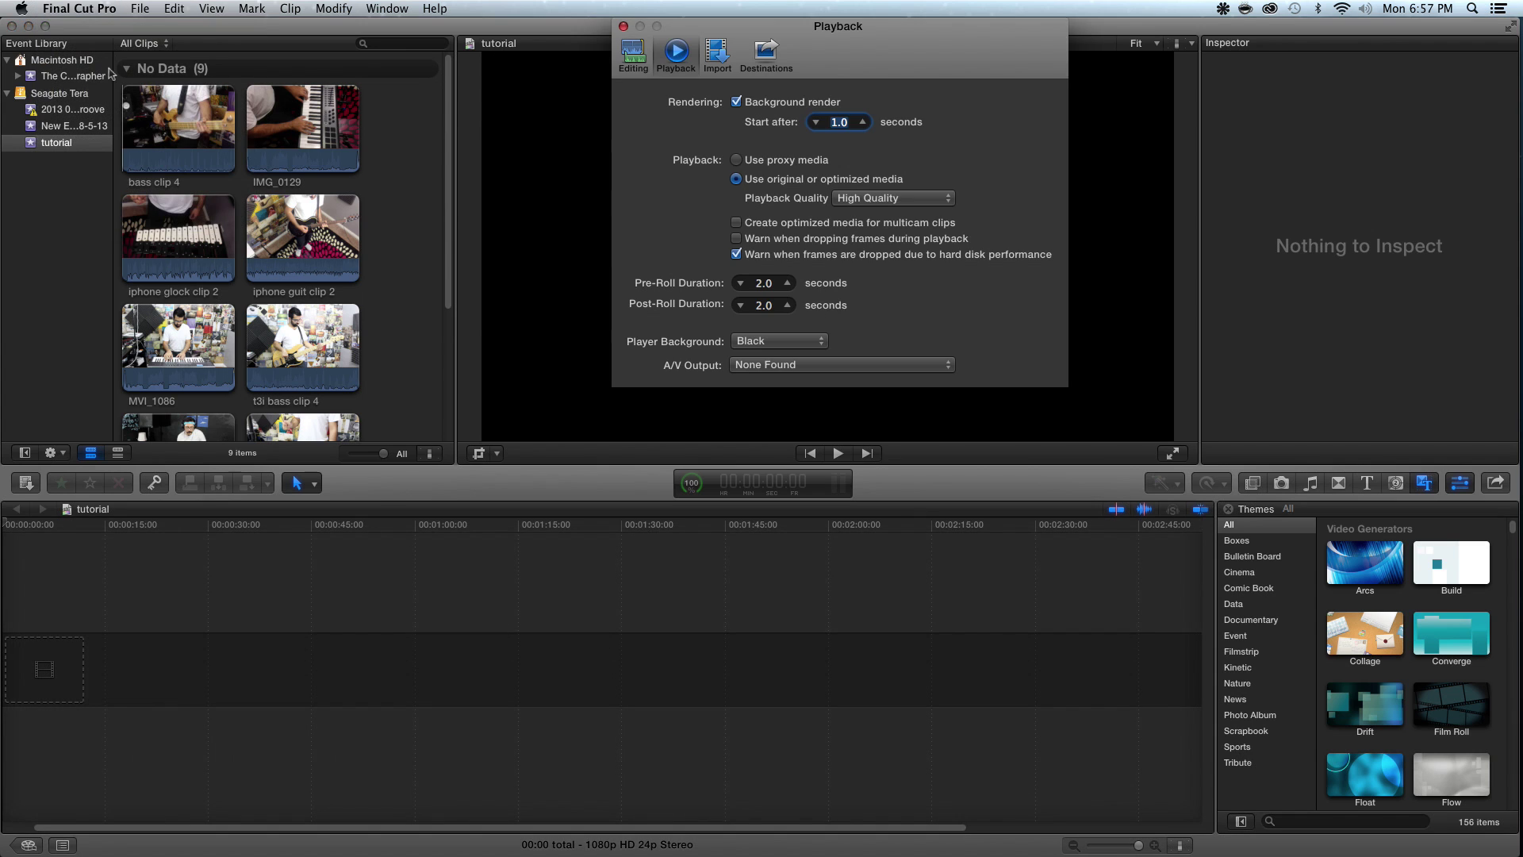
left_click(737, 160)
left_click(346, 219)
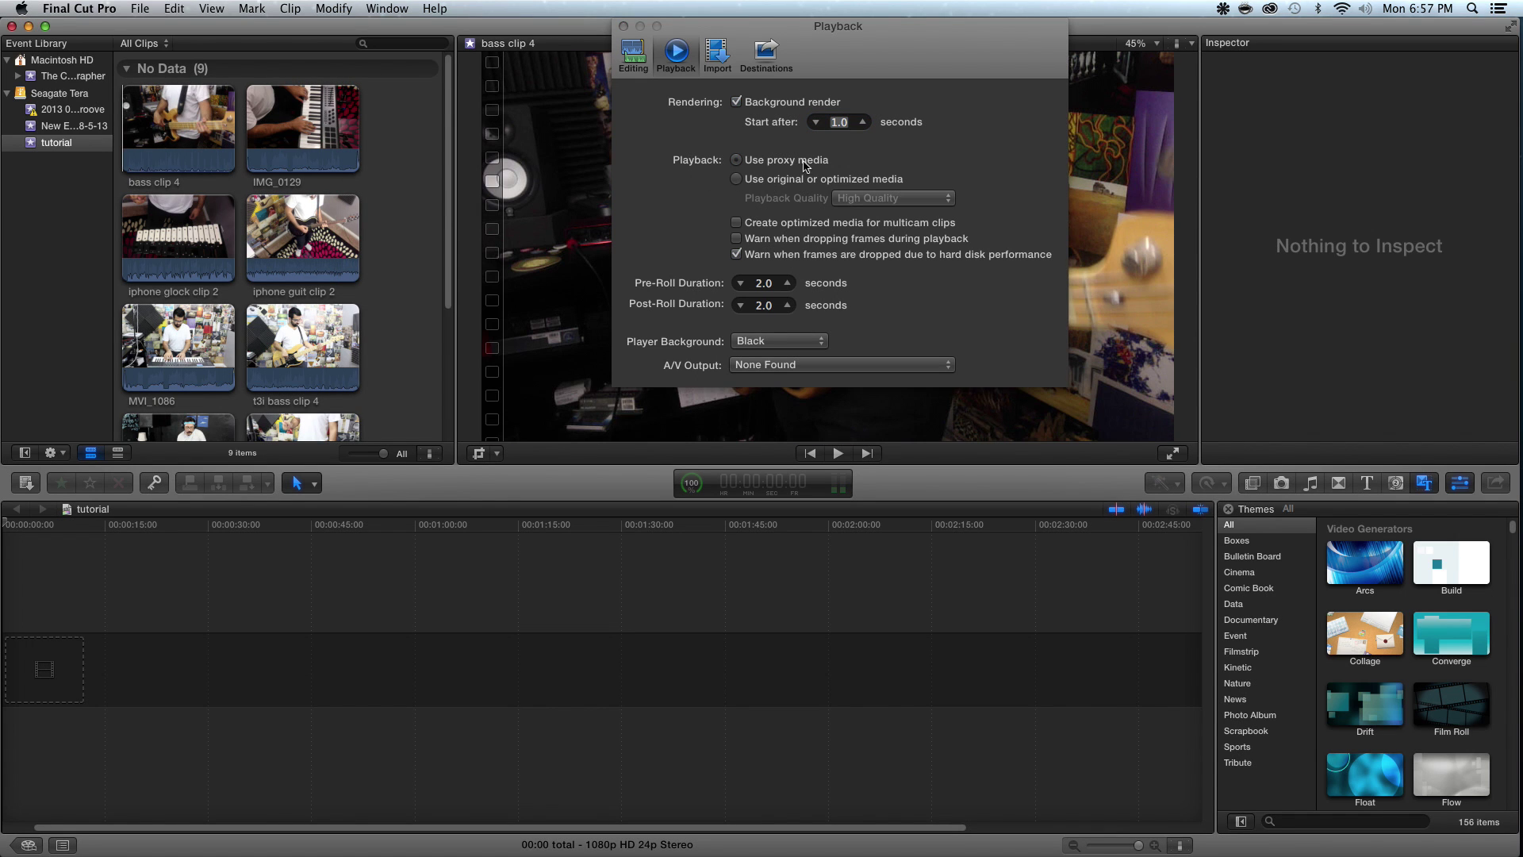
left_click(864, 163)
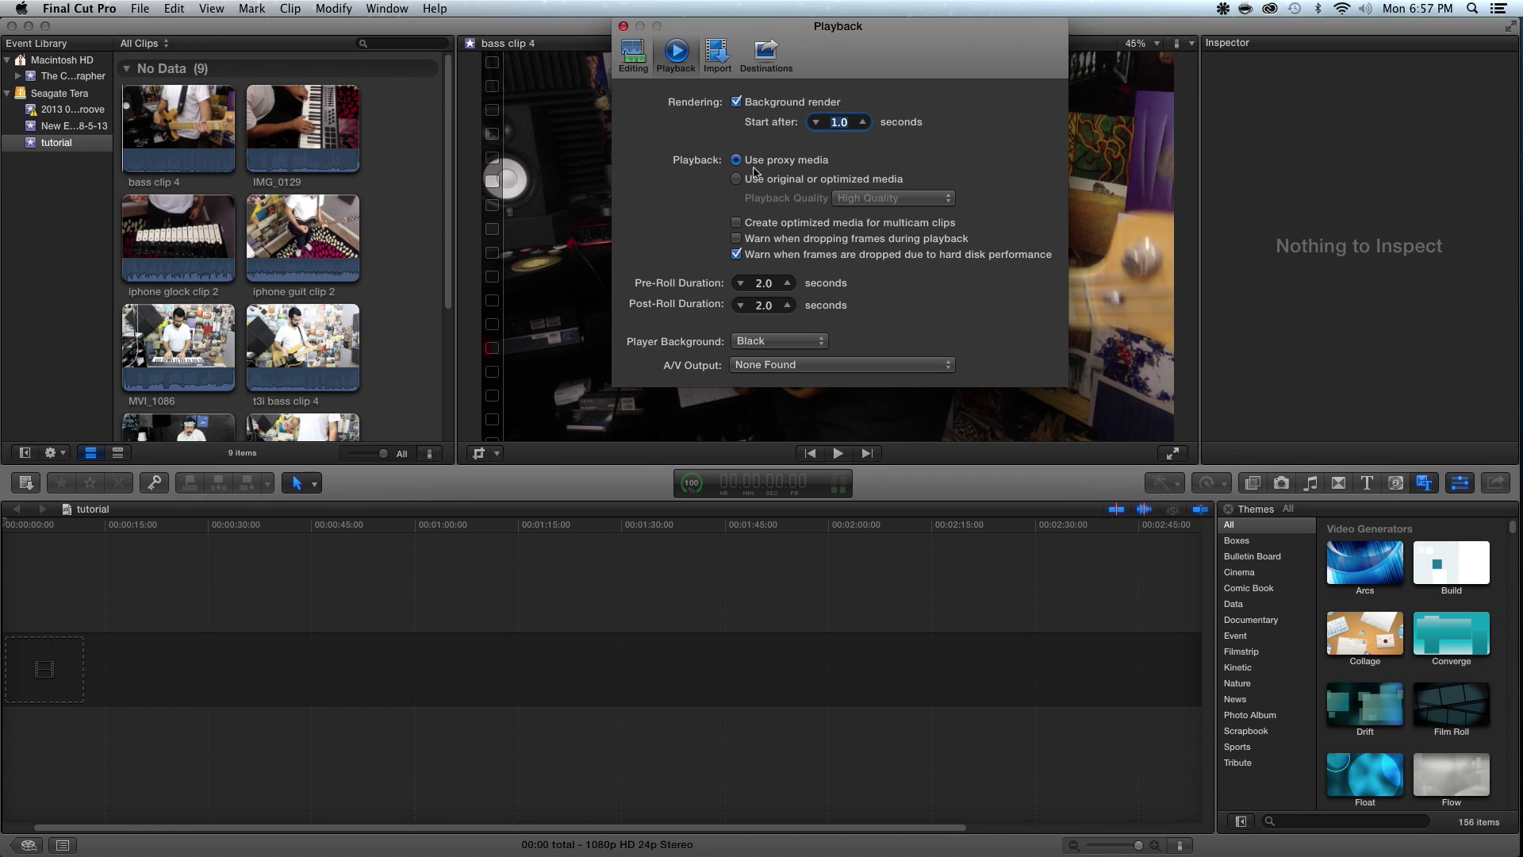
left_click(624, 27)
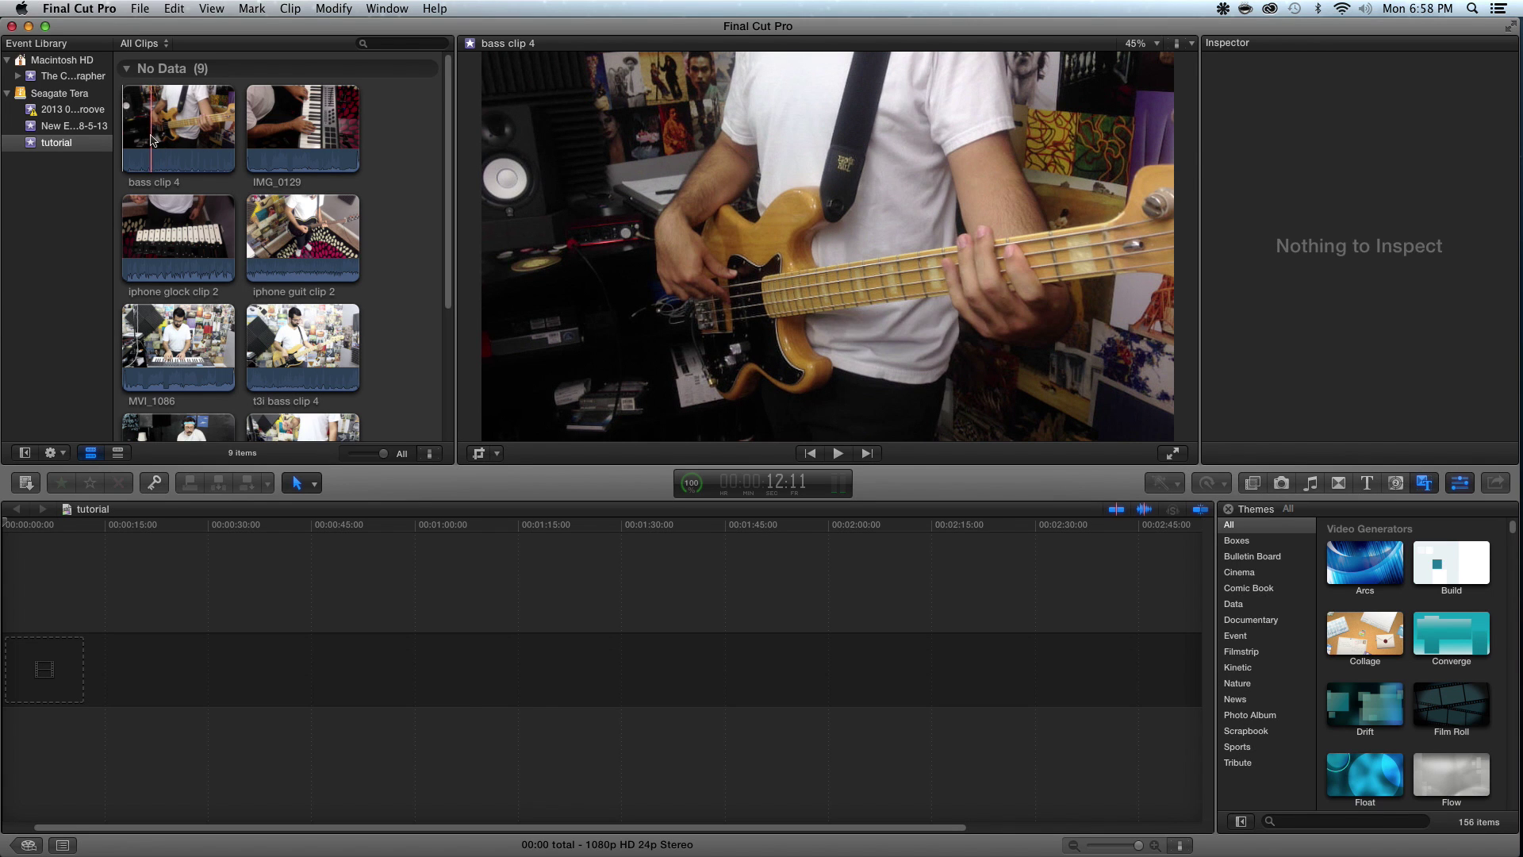
Preview bass clip 4 and iphone guit clip 2 from the tutorial event by playing them back
key("space")
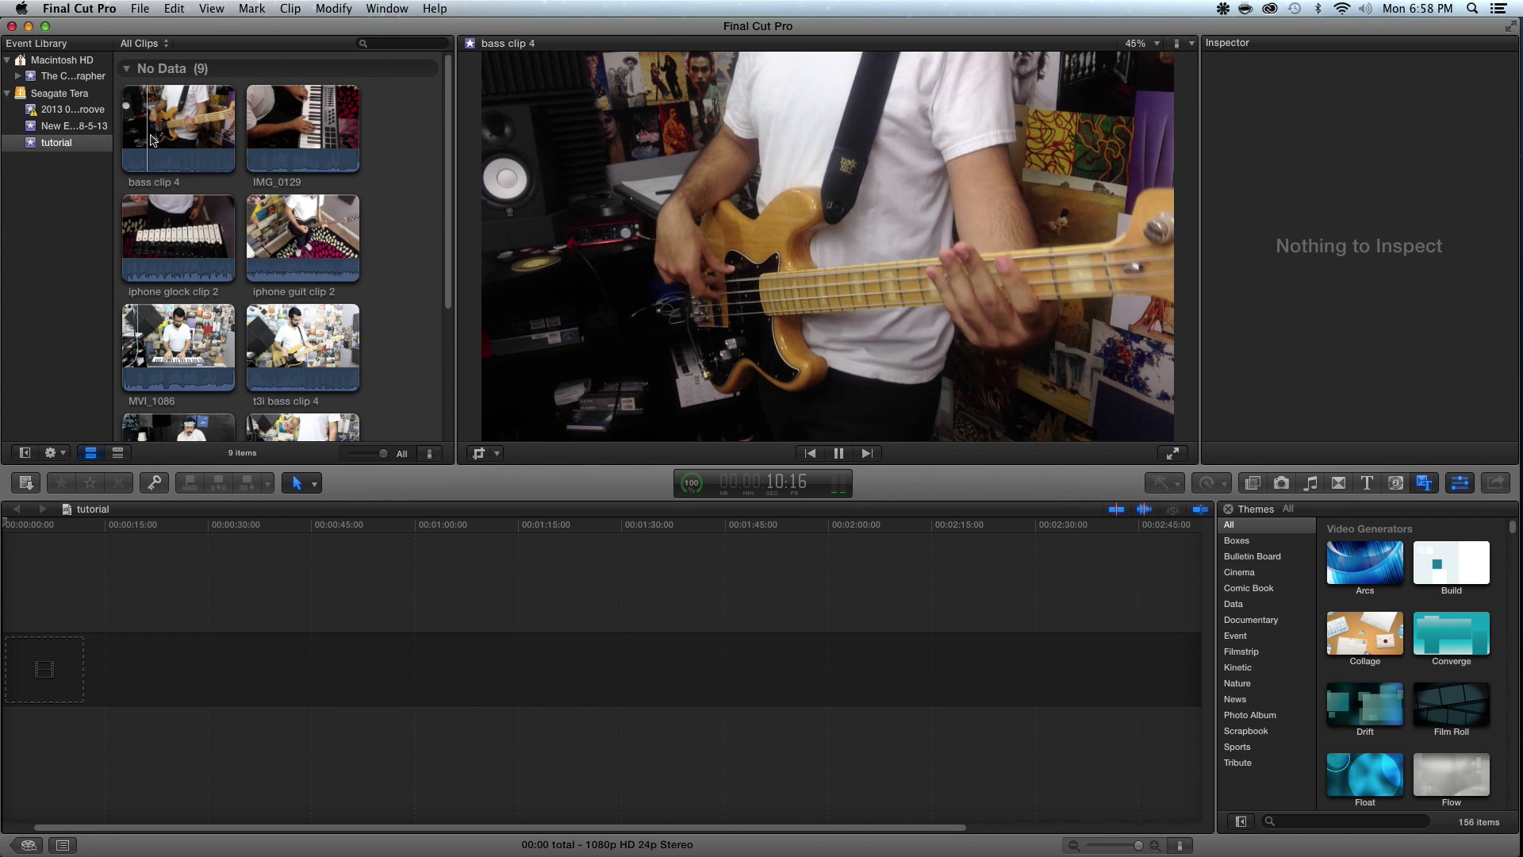
key("space")
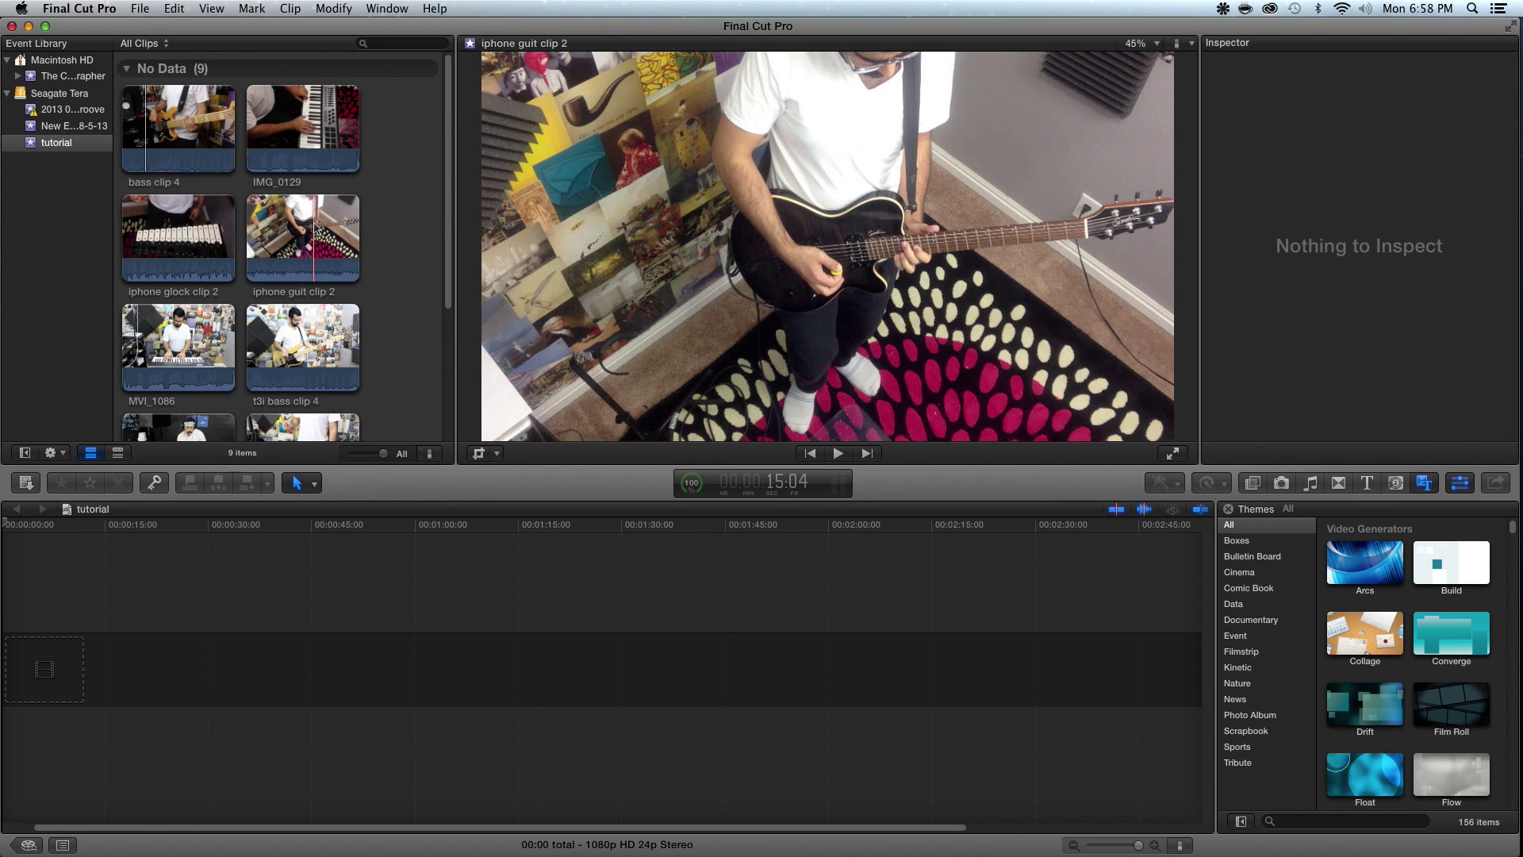
key("space")
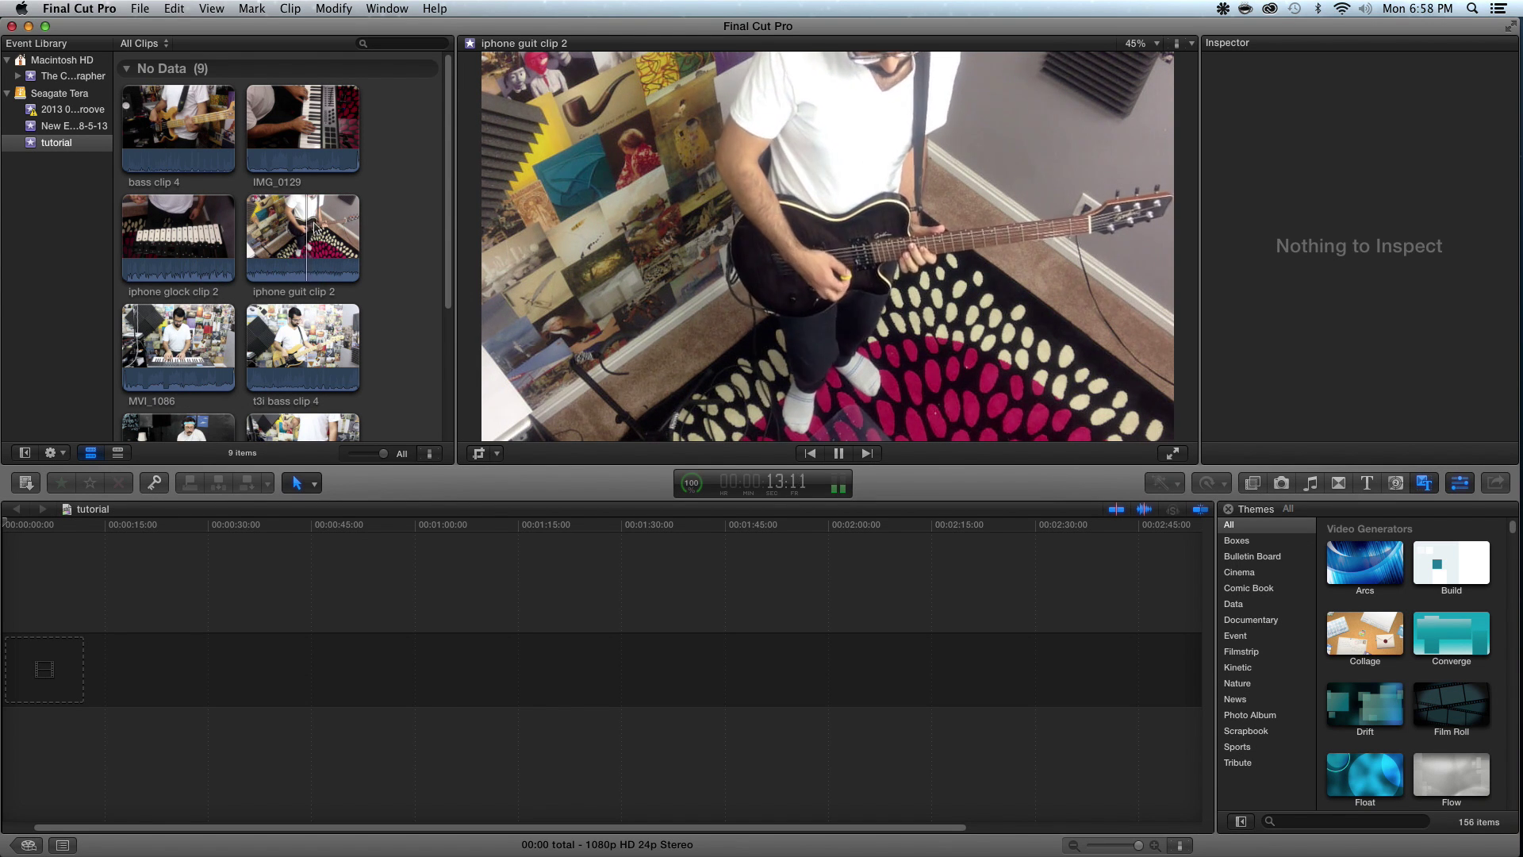
key("space")
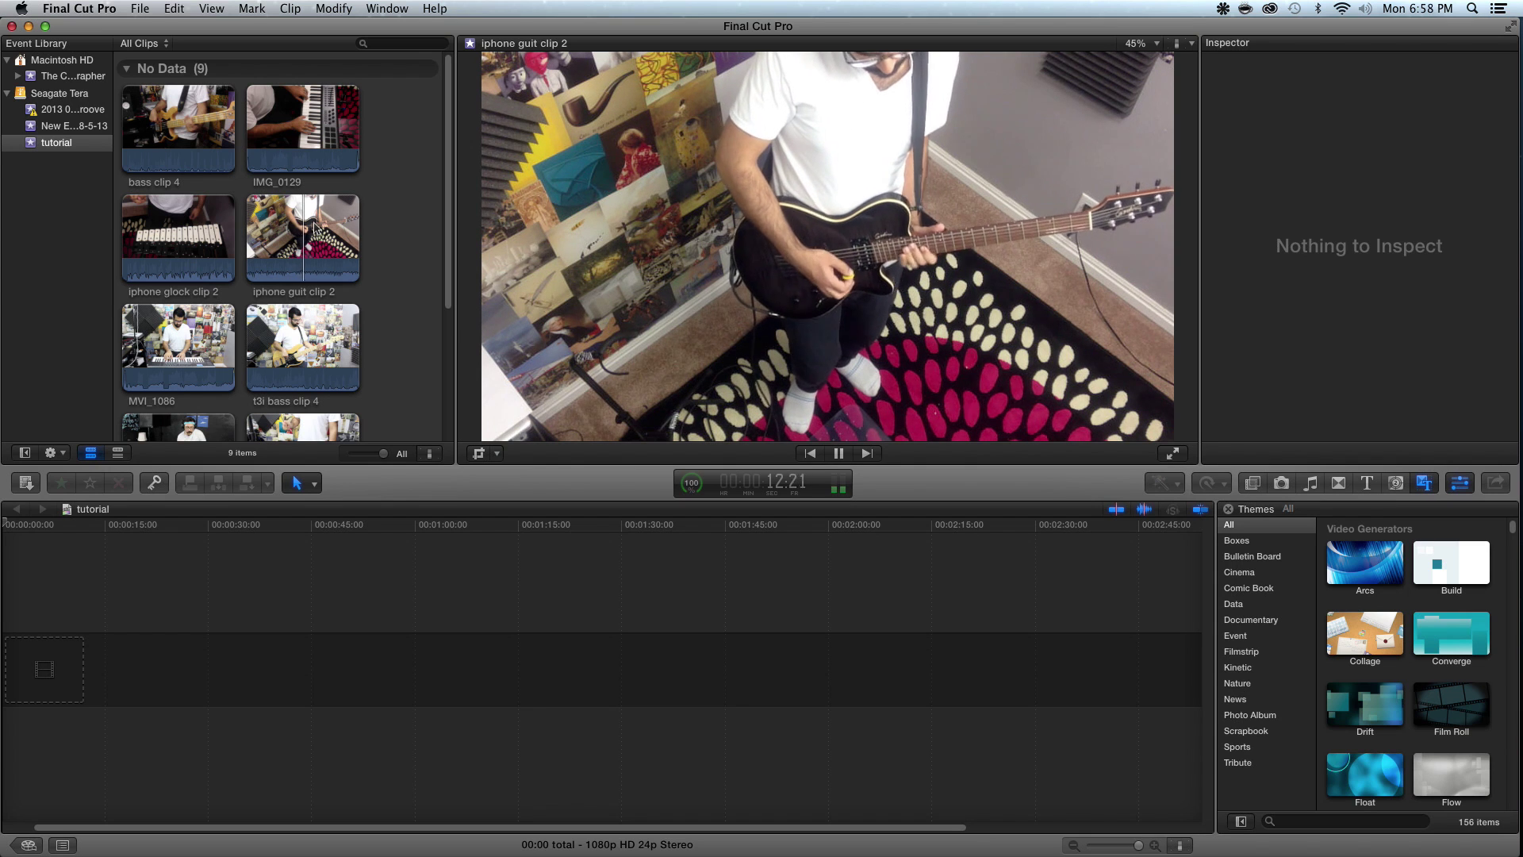
key("space")
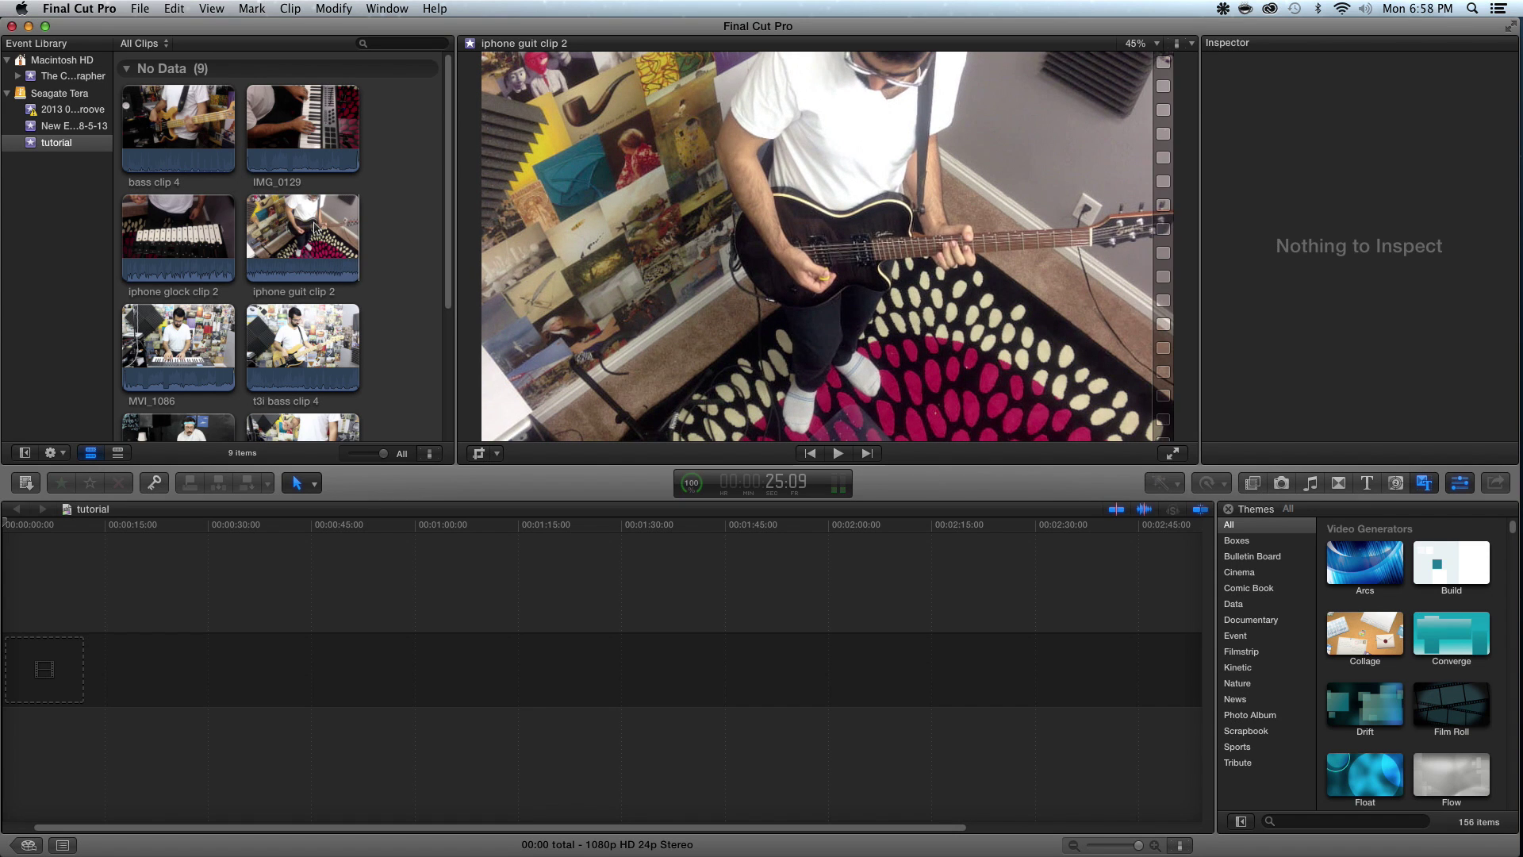
key("j")
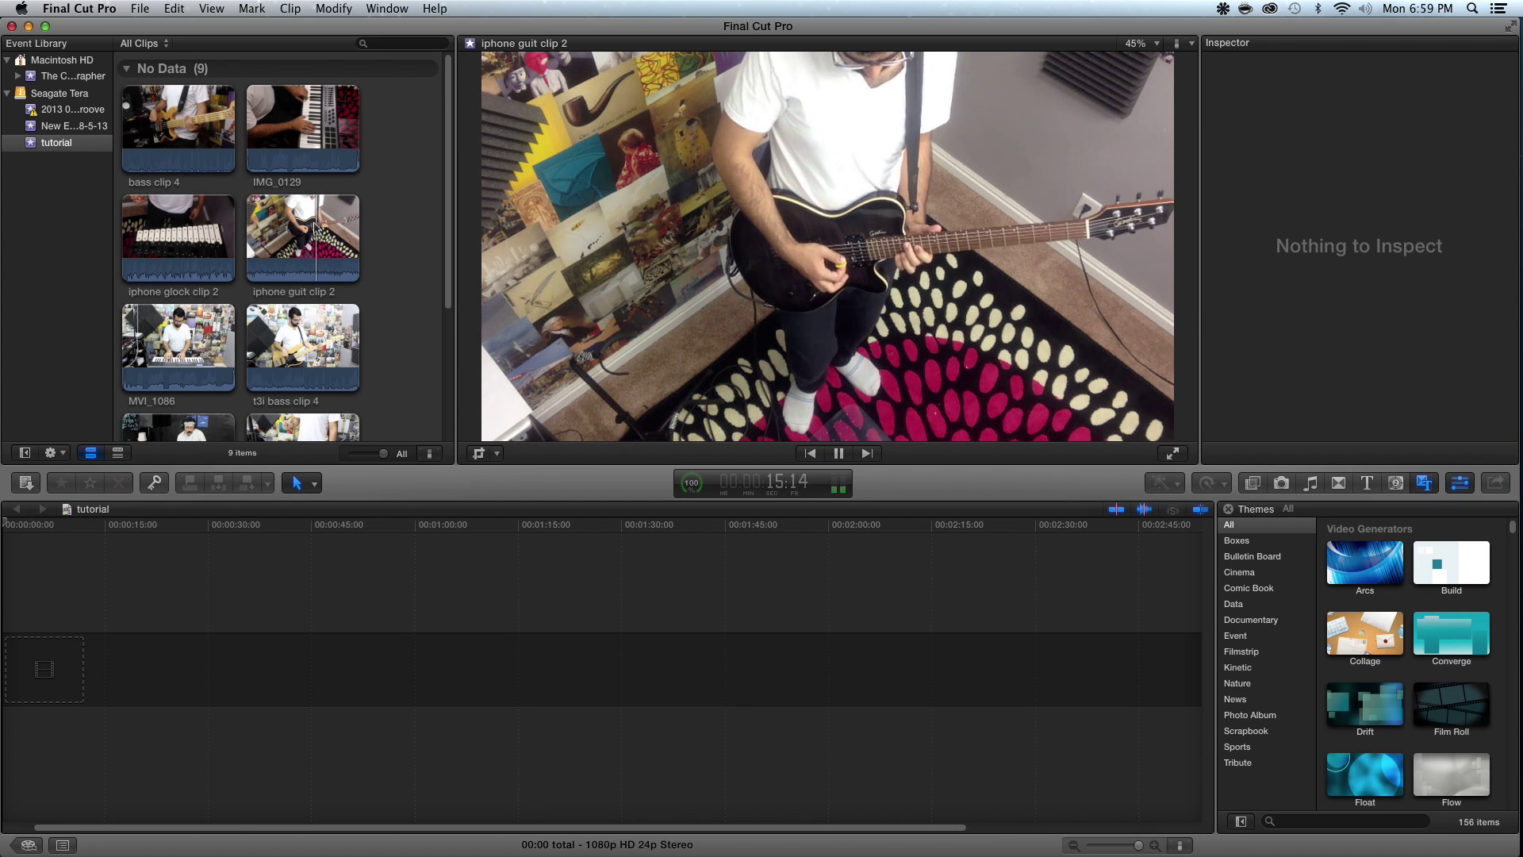
key("space")
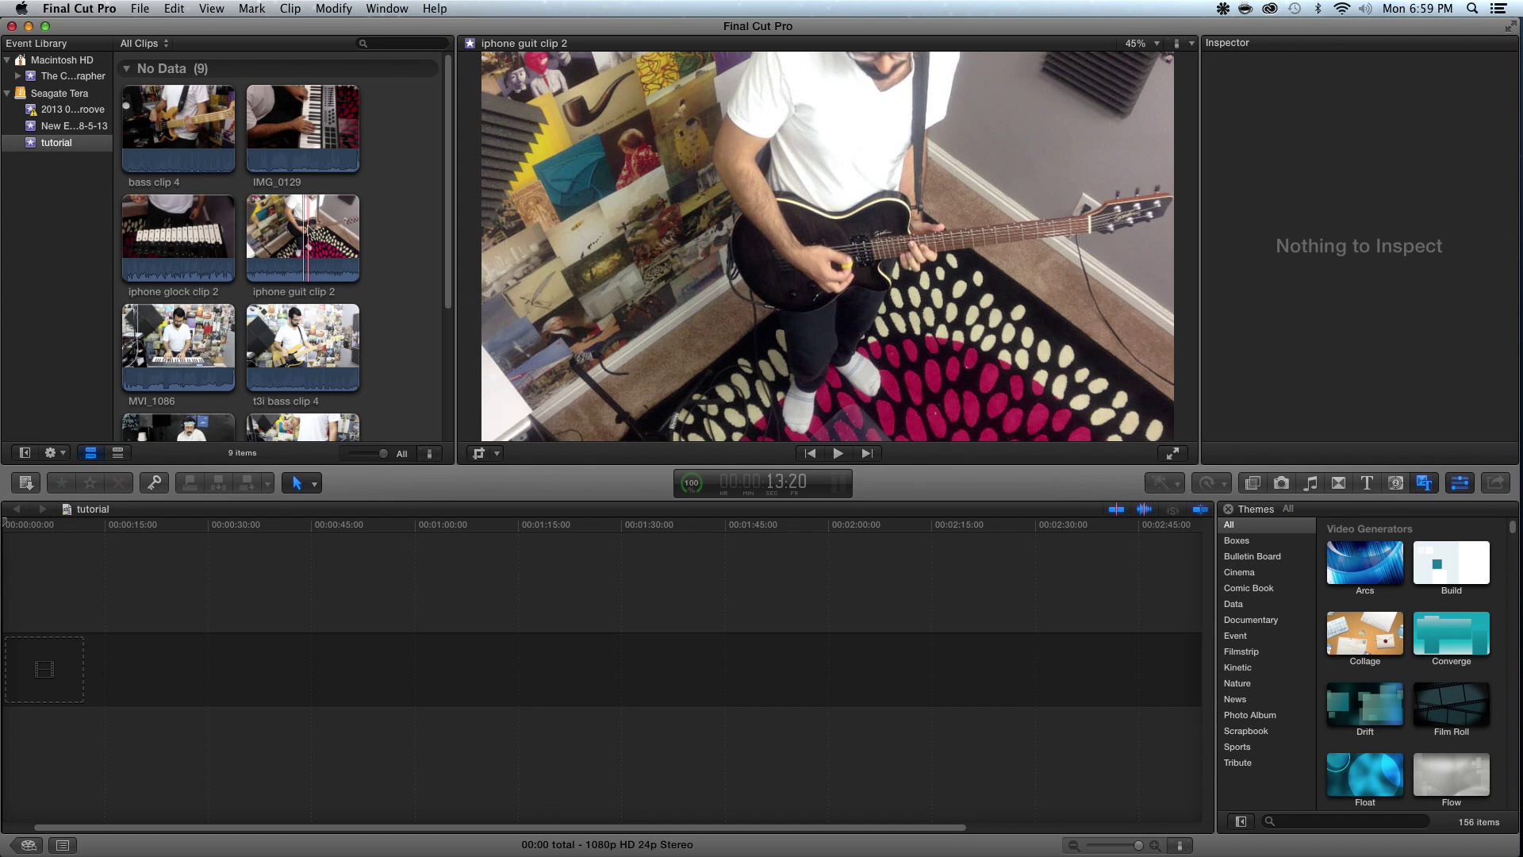
Import the audio file Final Cut Tutorial short.wav from the Desktop into the tutorial event, with proxy media creation enabled
scroll(411, 238, "down", 3)
left_click(139, 8)
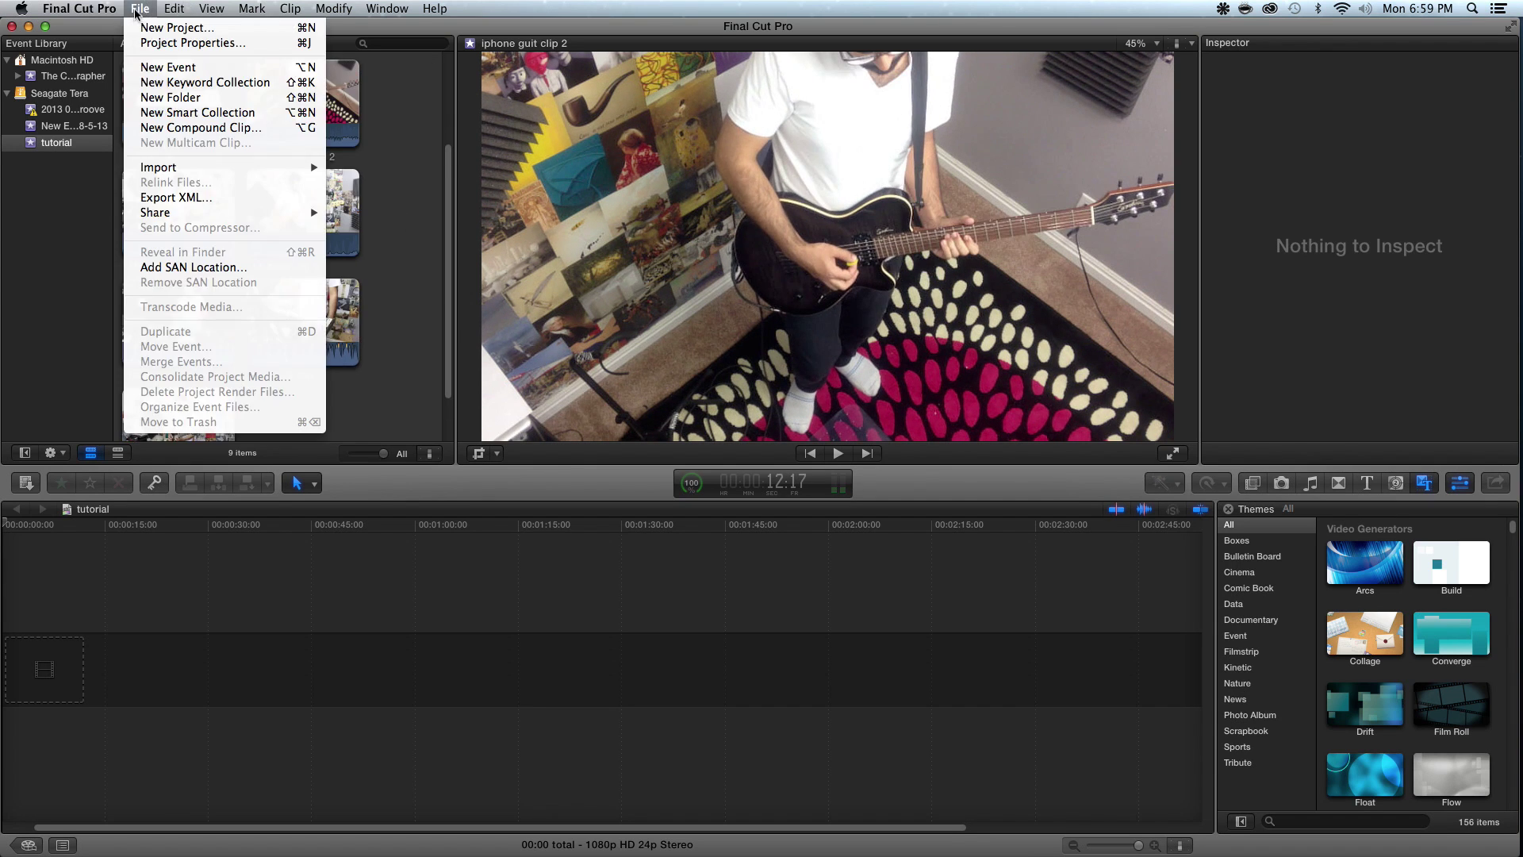
mouse_move(271, 168)
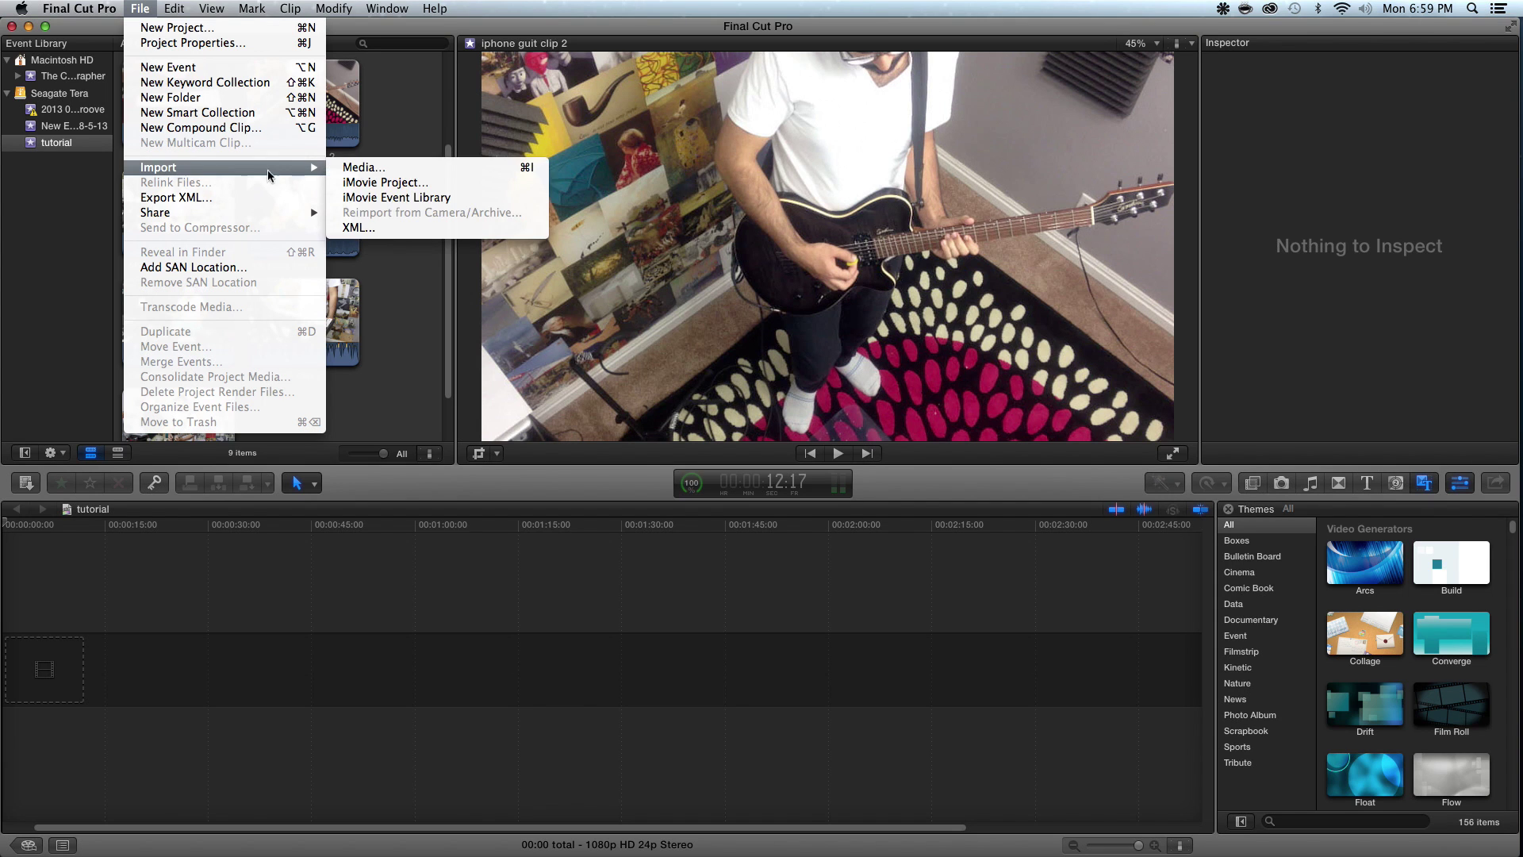
left_click(362, 169)
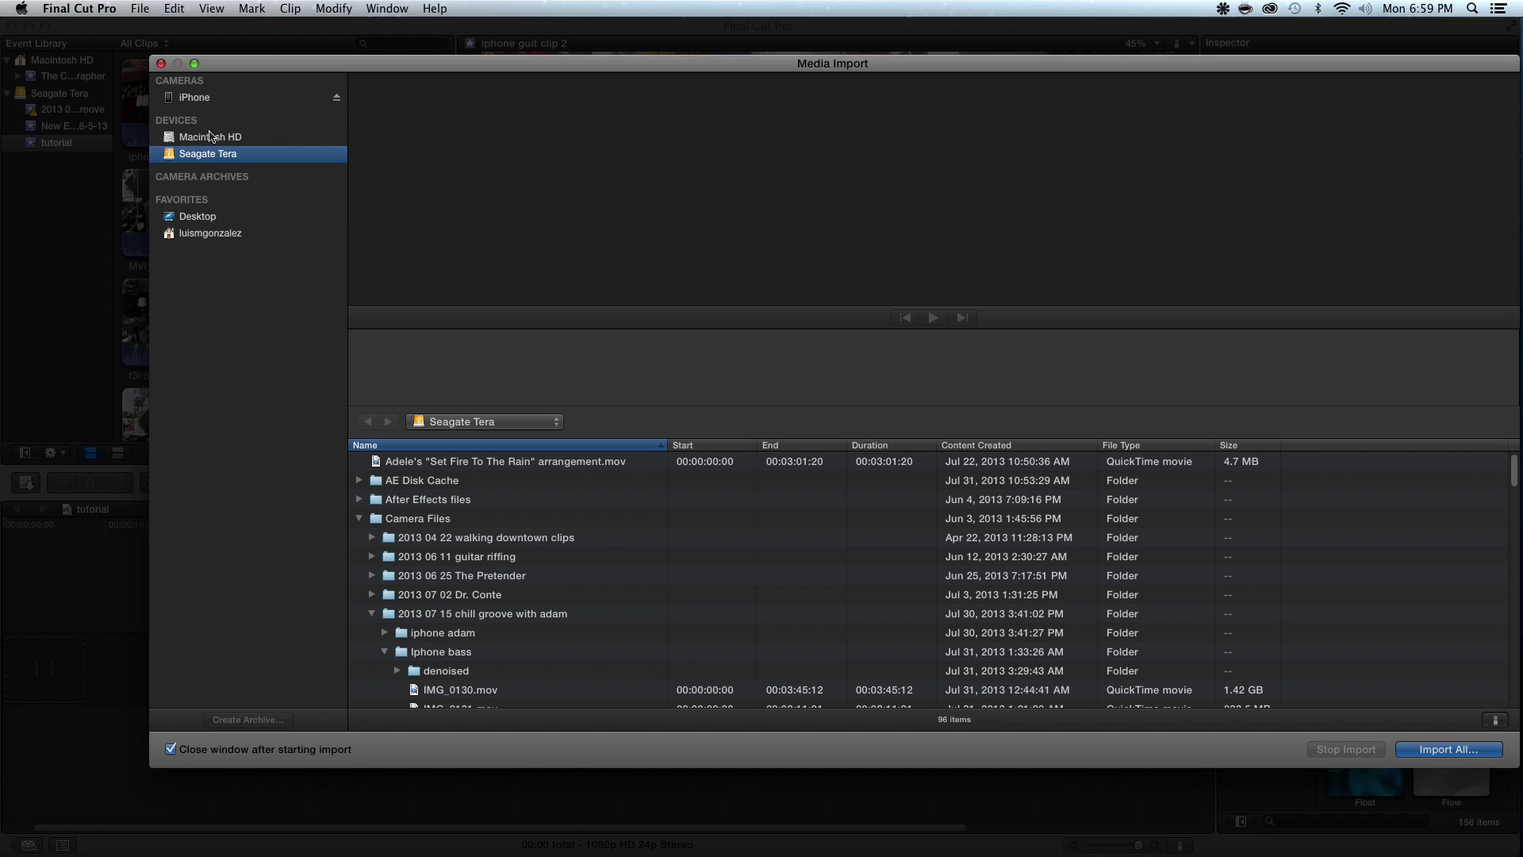
left_click(204, 223)
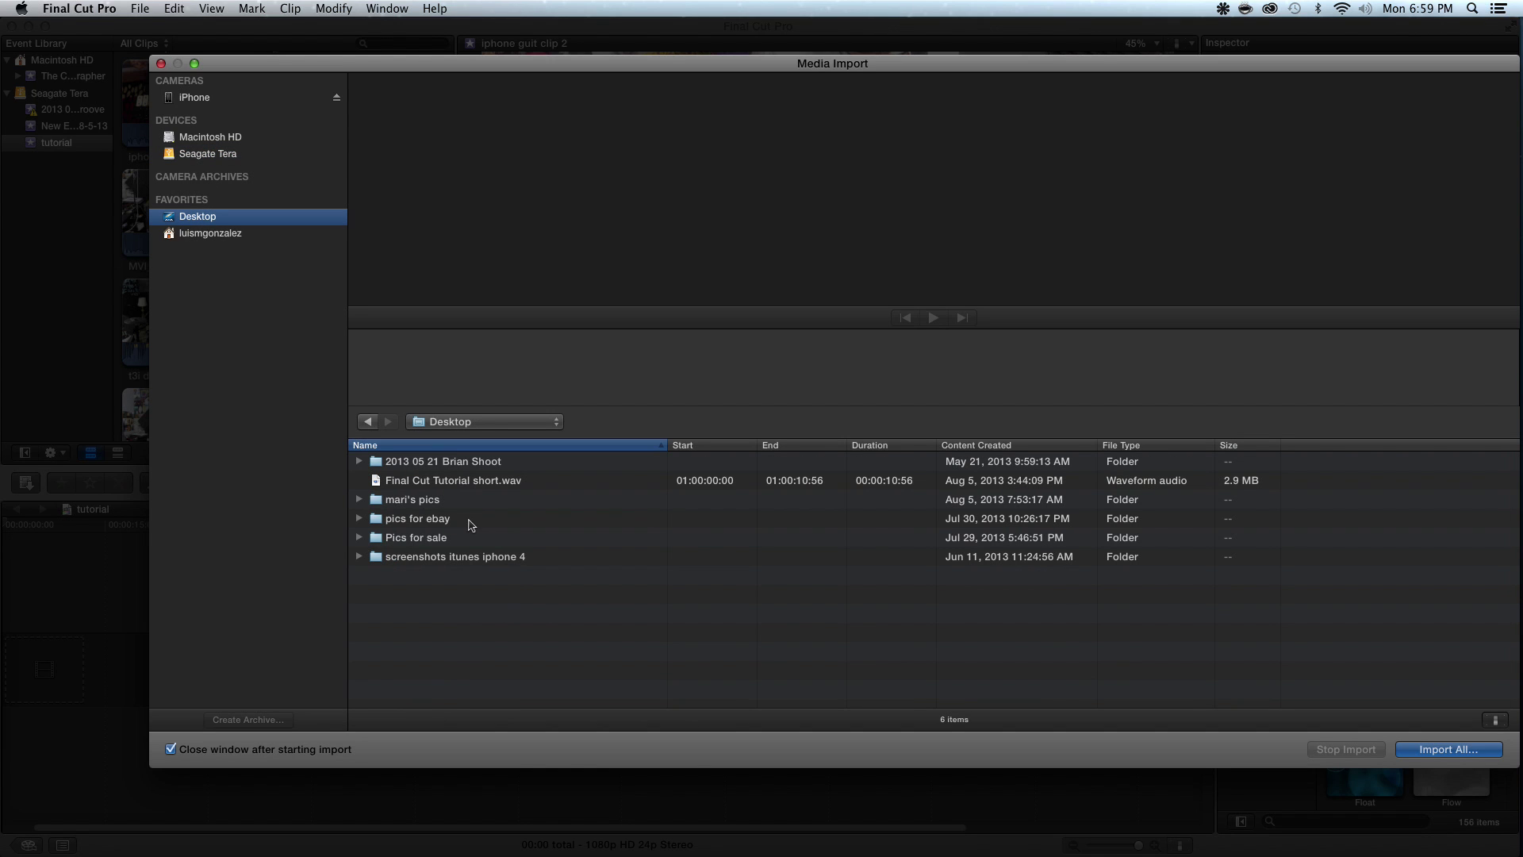
left_click(469, 482)
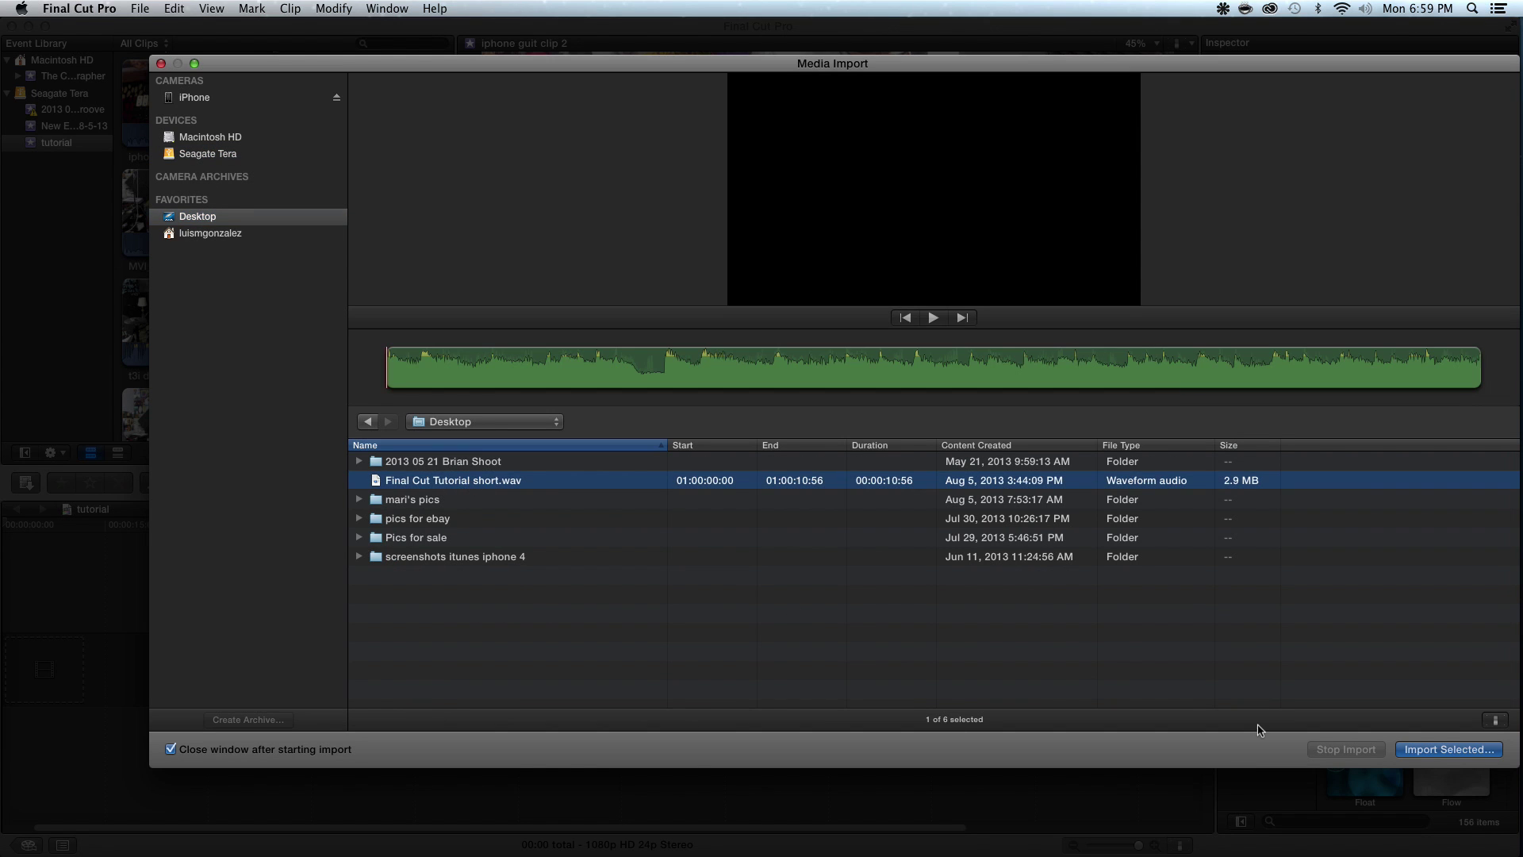
left_click(1435, 754)
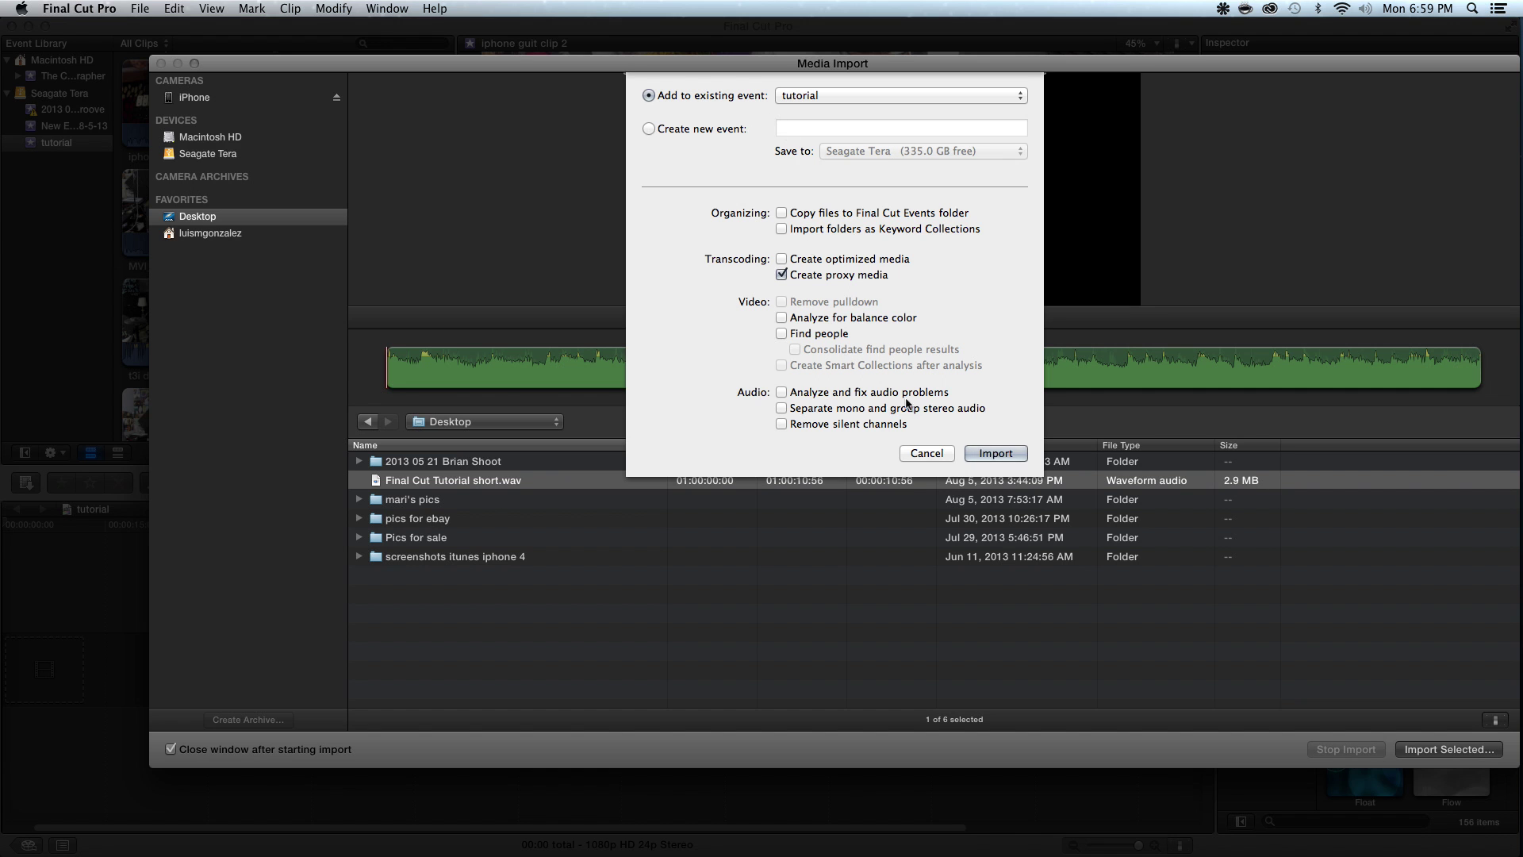
left_click(983, 454)
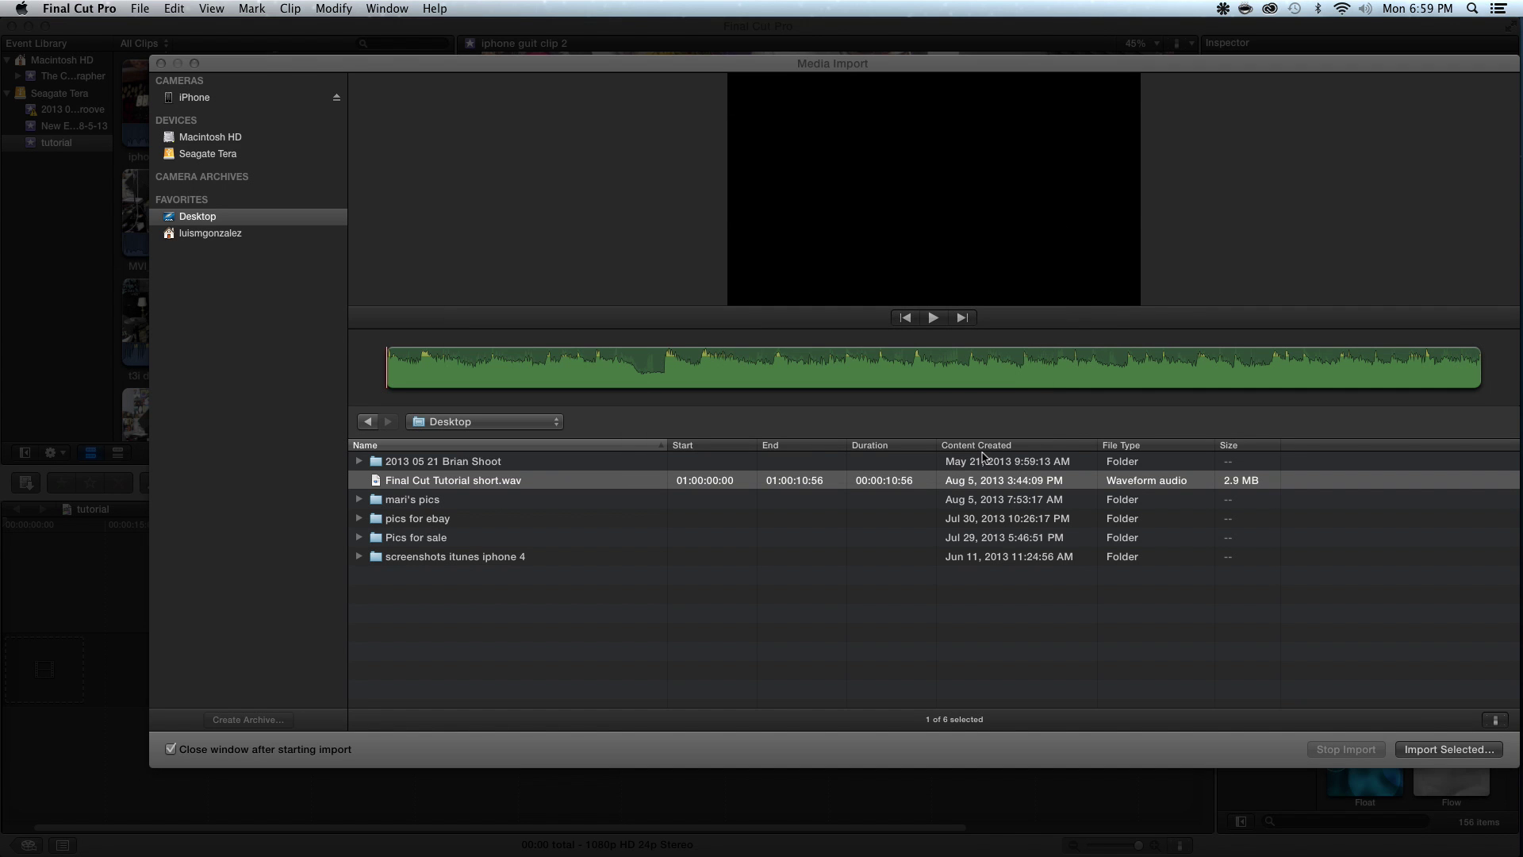
Create a multicam clip named multicam from all the video and audio clips in the tutorial event, with automatic angle settings
scroll(419, 351, "down", 3)
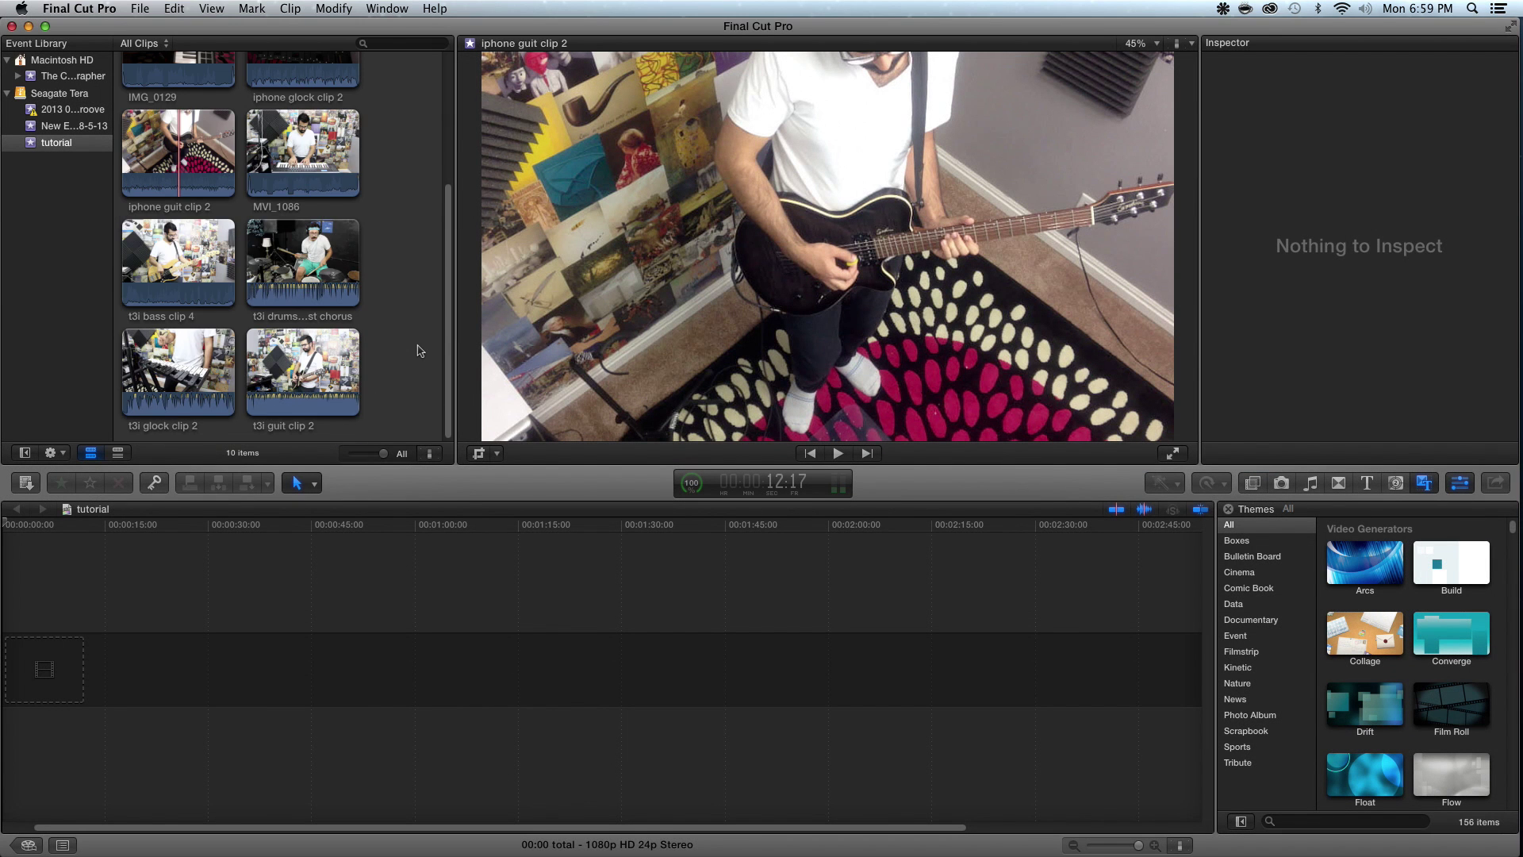
scroll(420, 341, "up", 2)
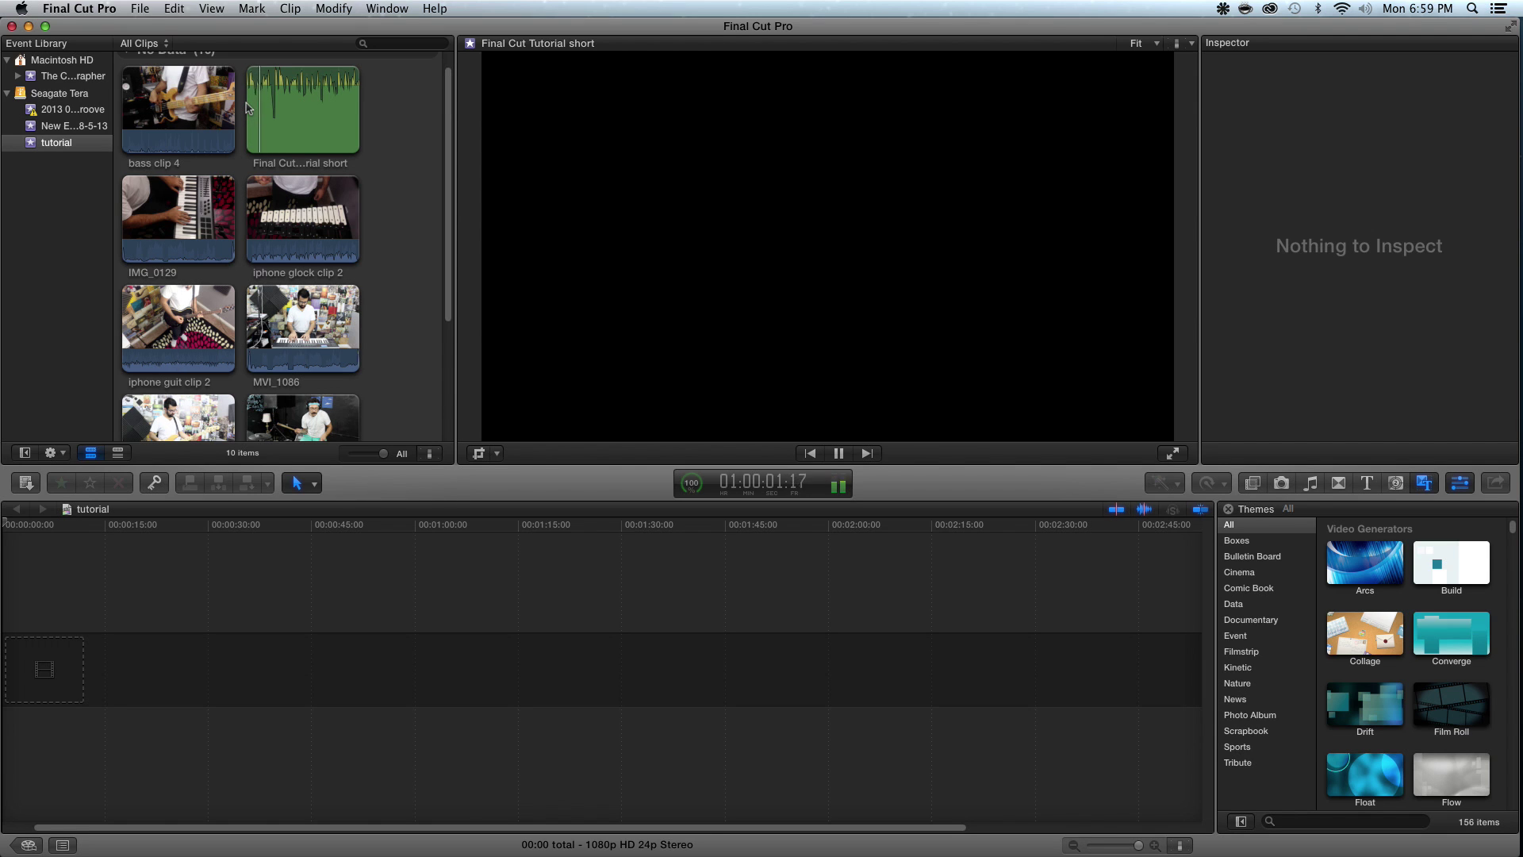
scroll(374, 163, "down", 5)
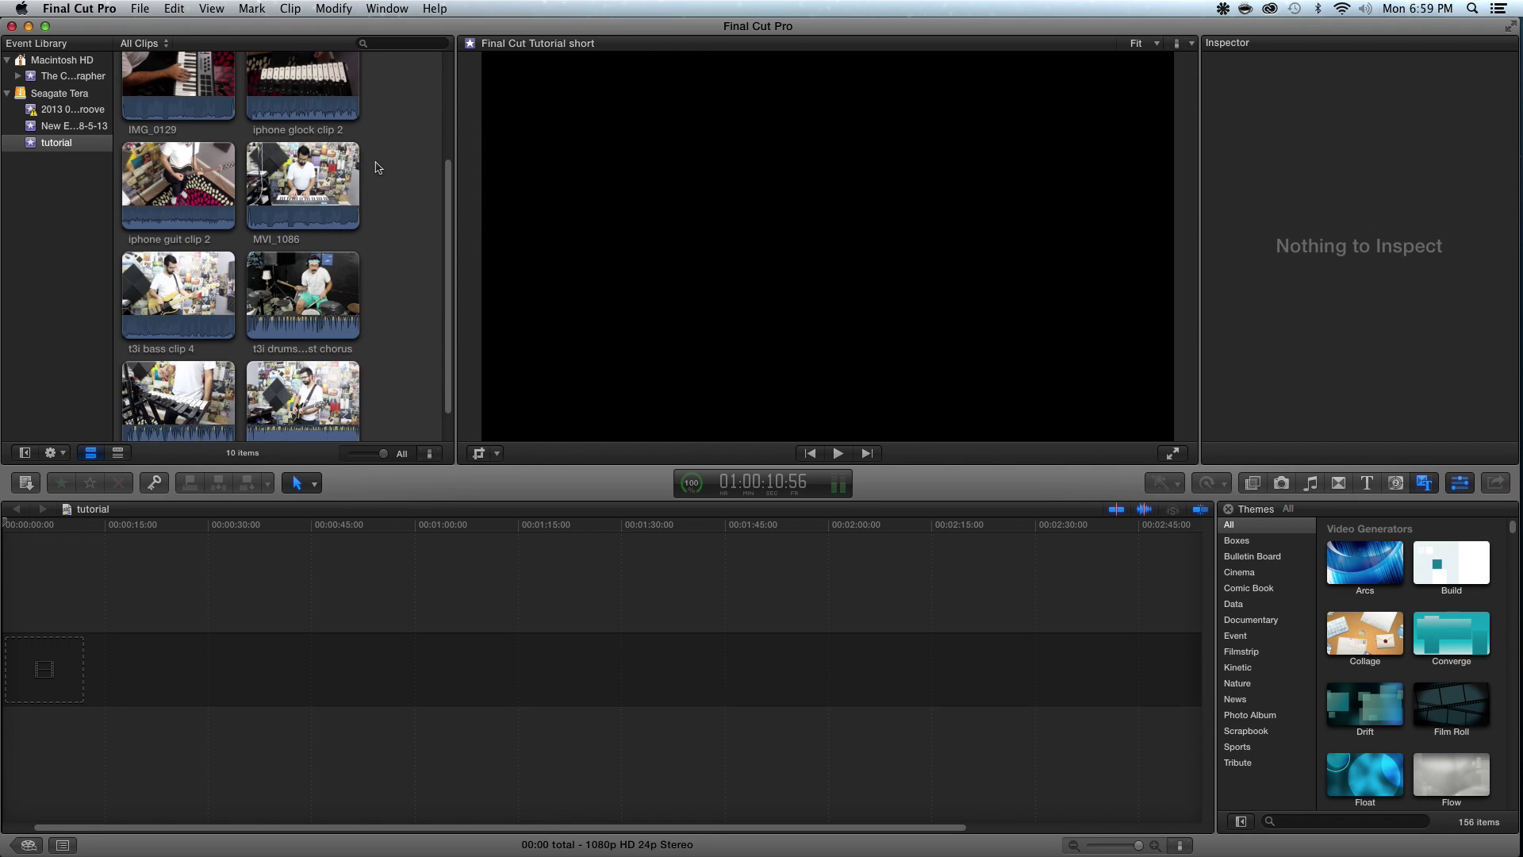
scroll(380, 167, "up", 5)
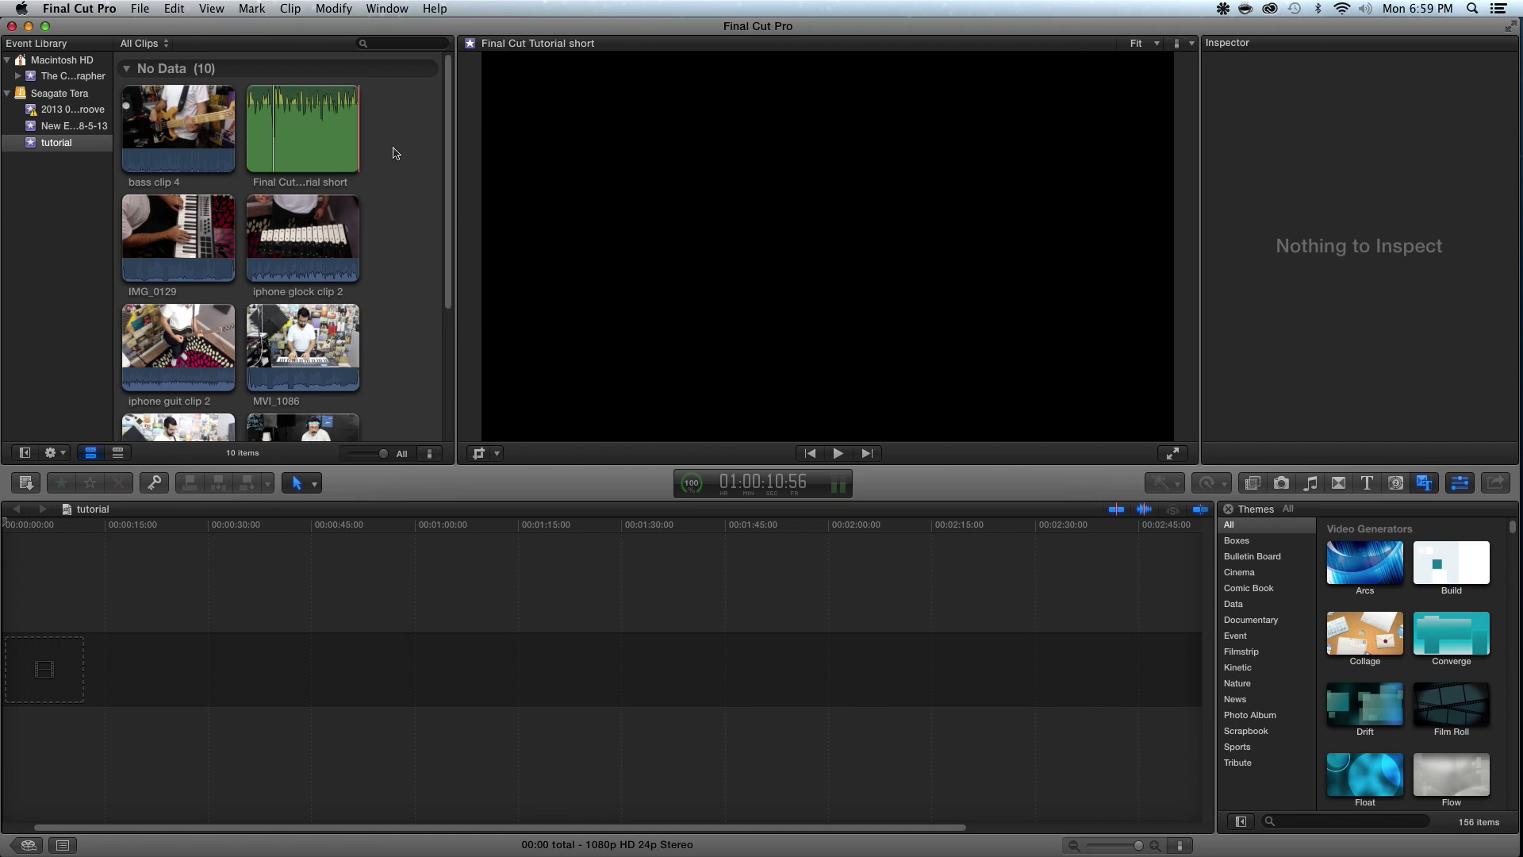
left_click_drag(422, 121, 147, 438)
scroll(391, 270, "up", 5)
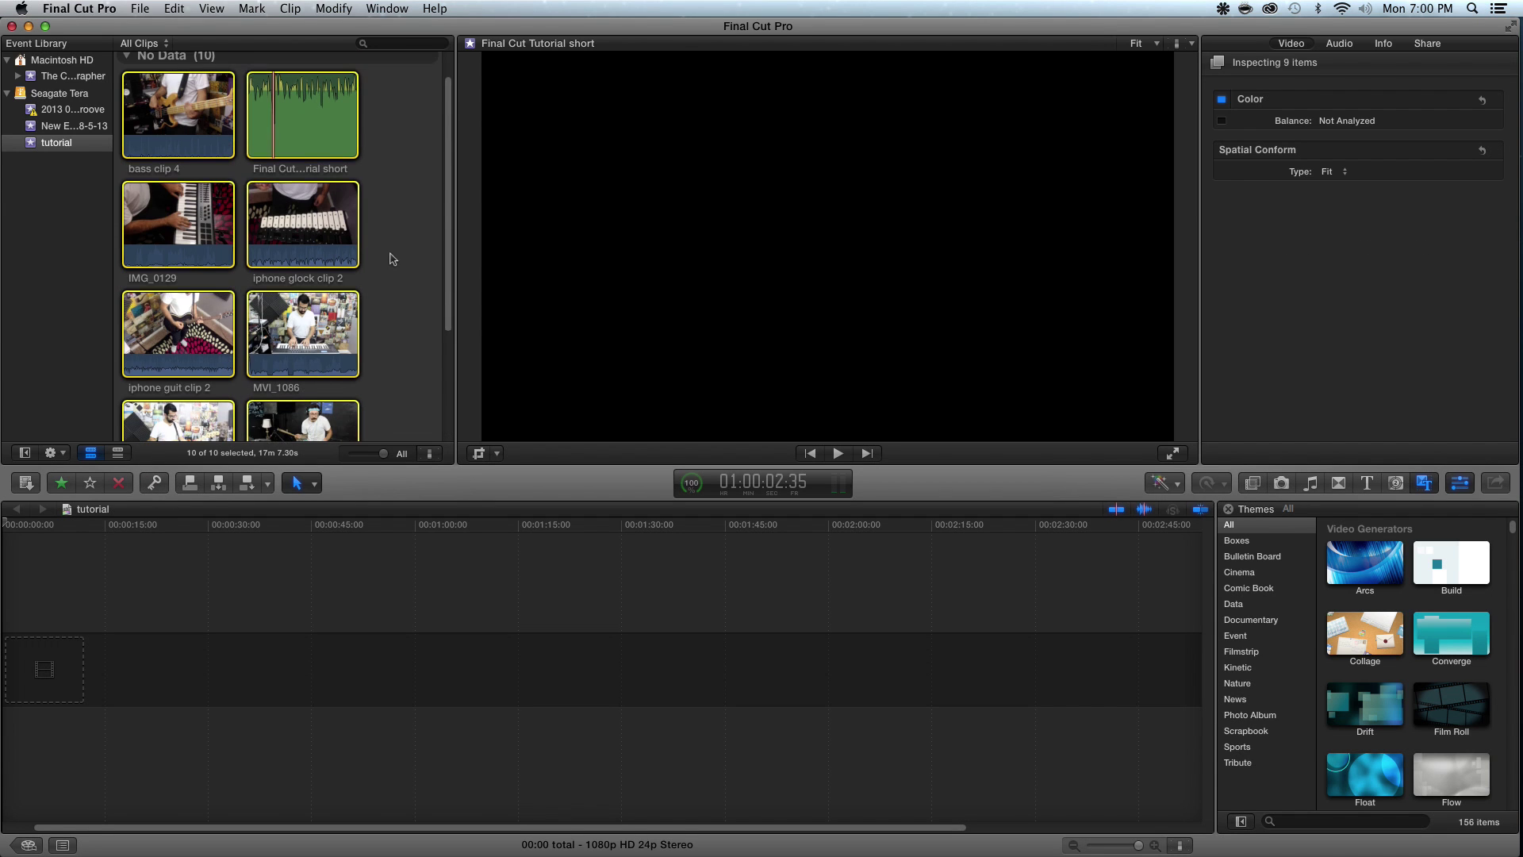
right_click(296, 110)
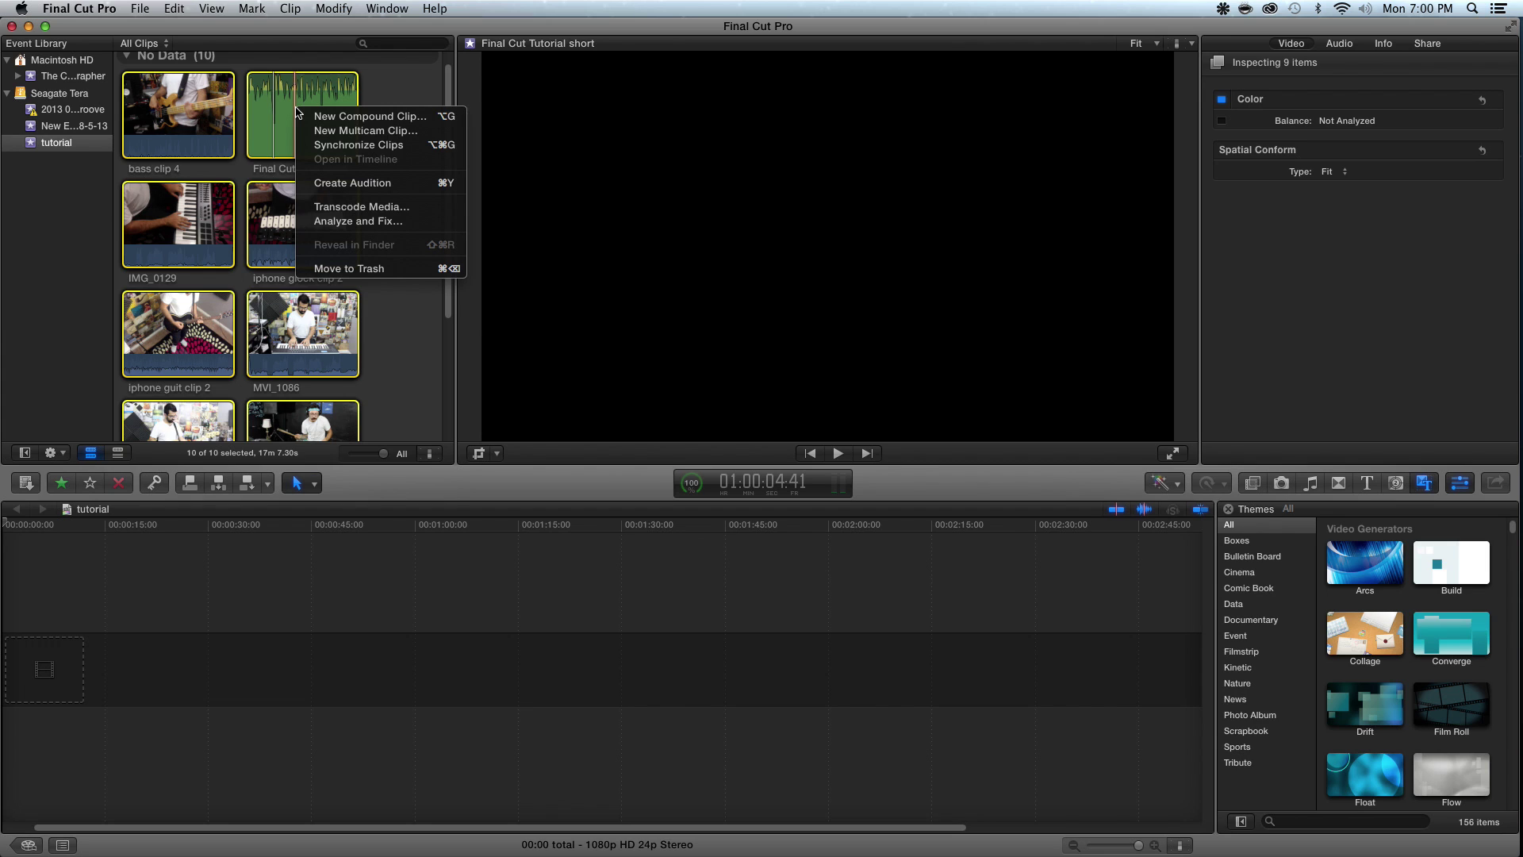
left_click(364, 131)
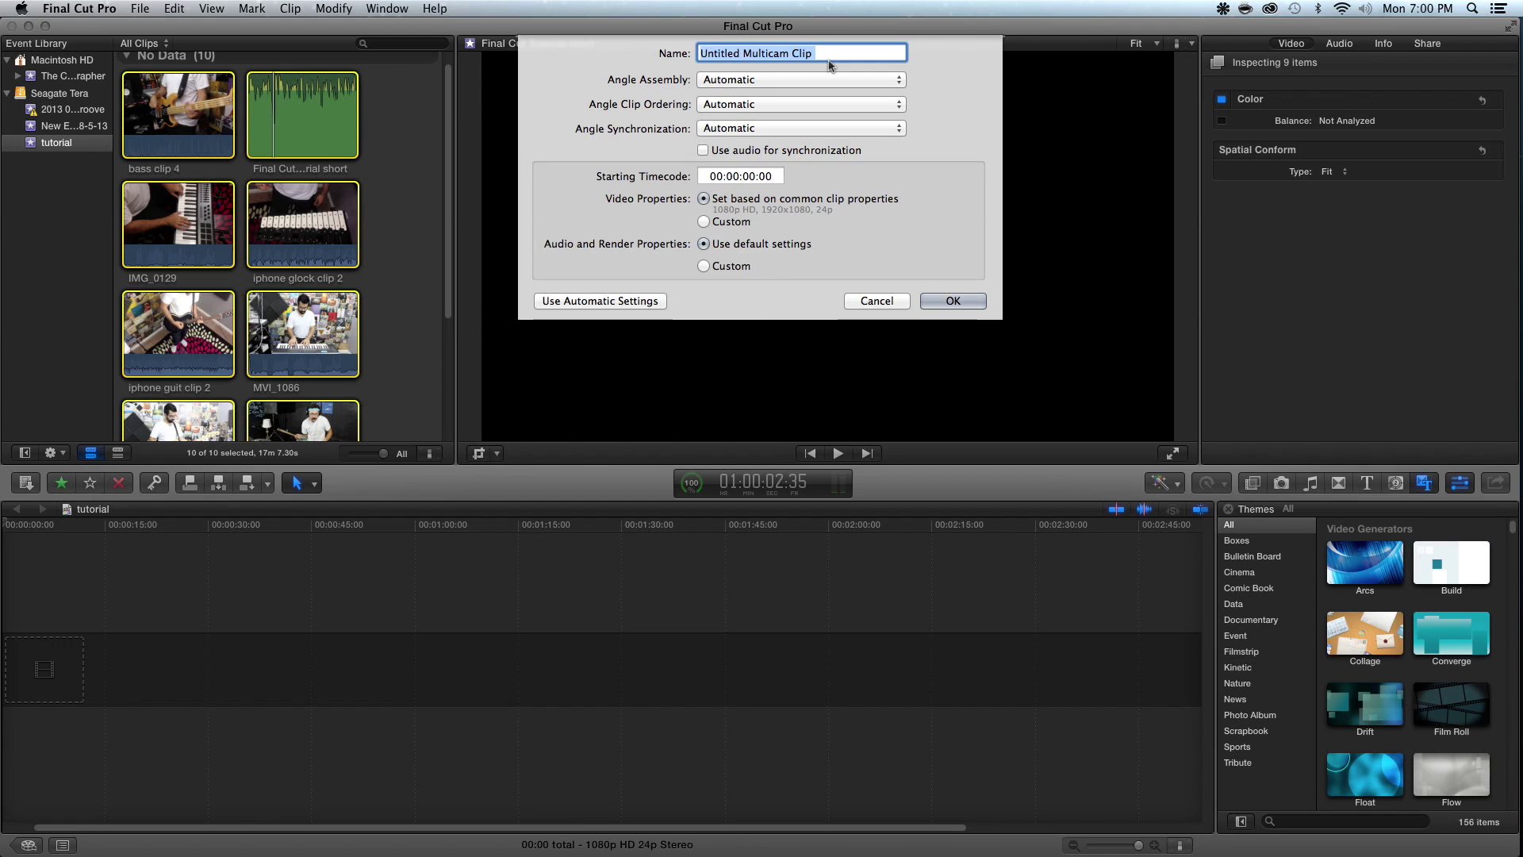
type("multicam")
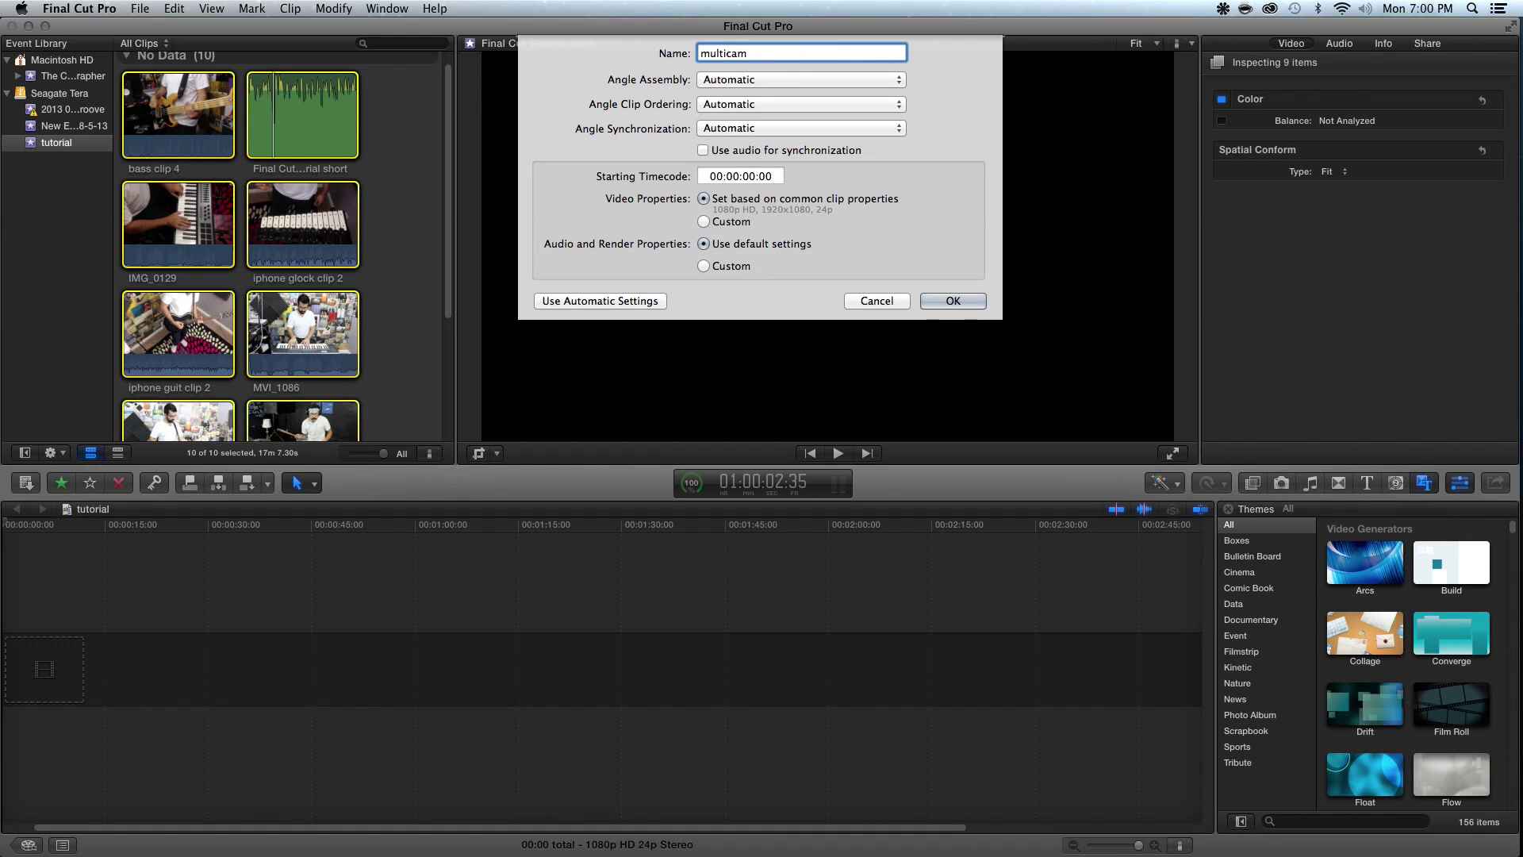
left_click(952, 301)
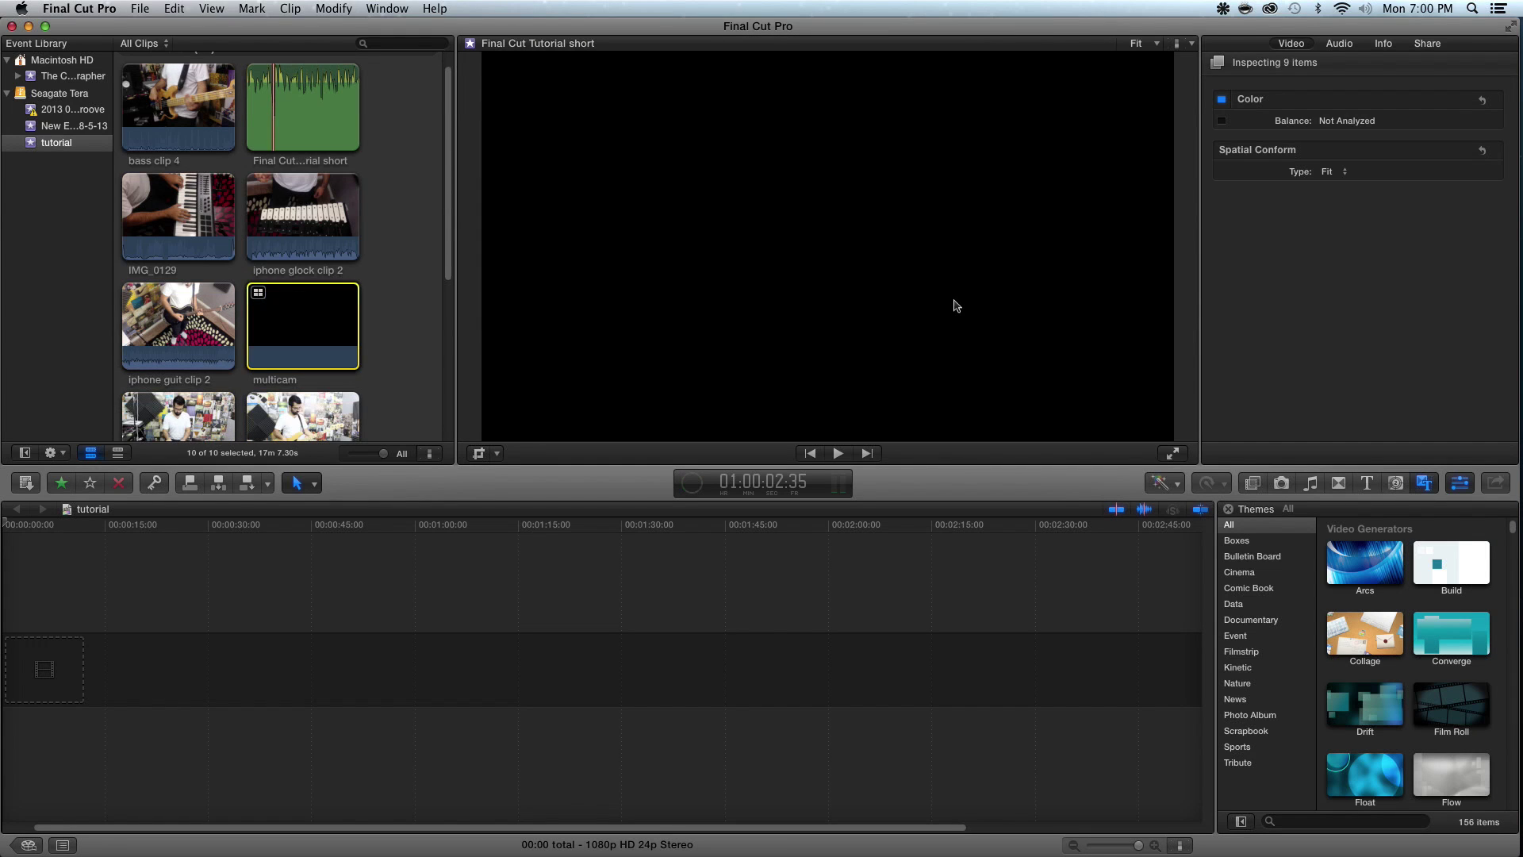
Open the multicam clip in the angle editor and bring its first angle, bass clip 4, into view
scroll(394, 281, "up", 1)
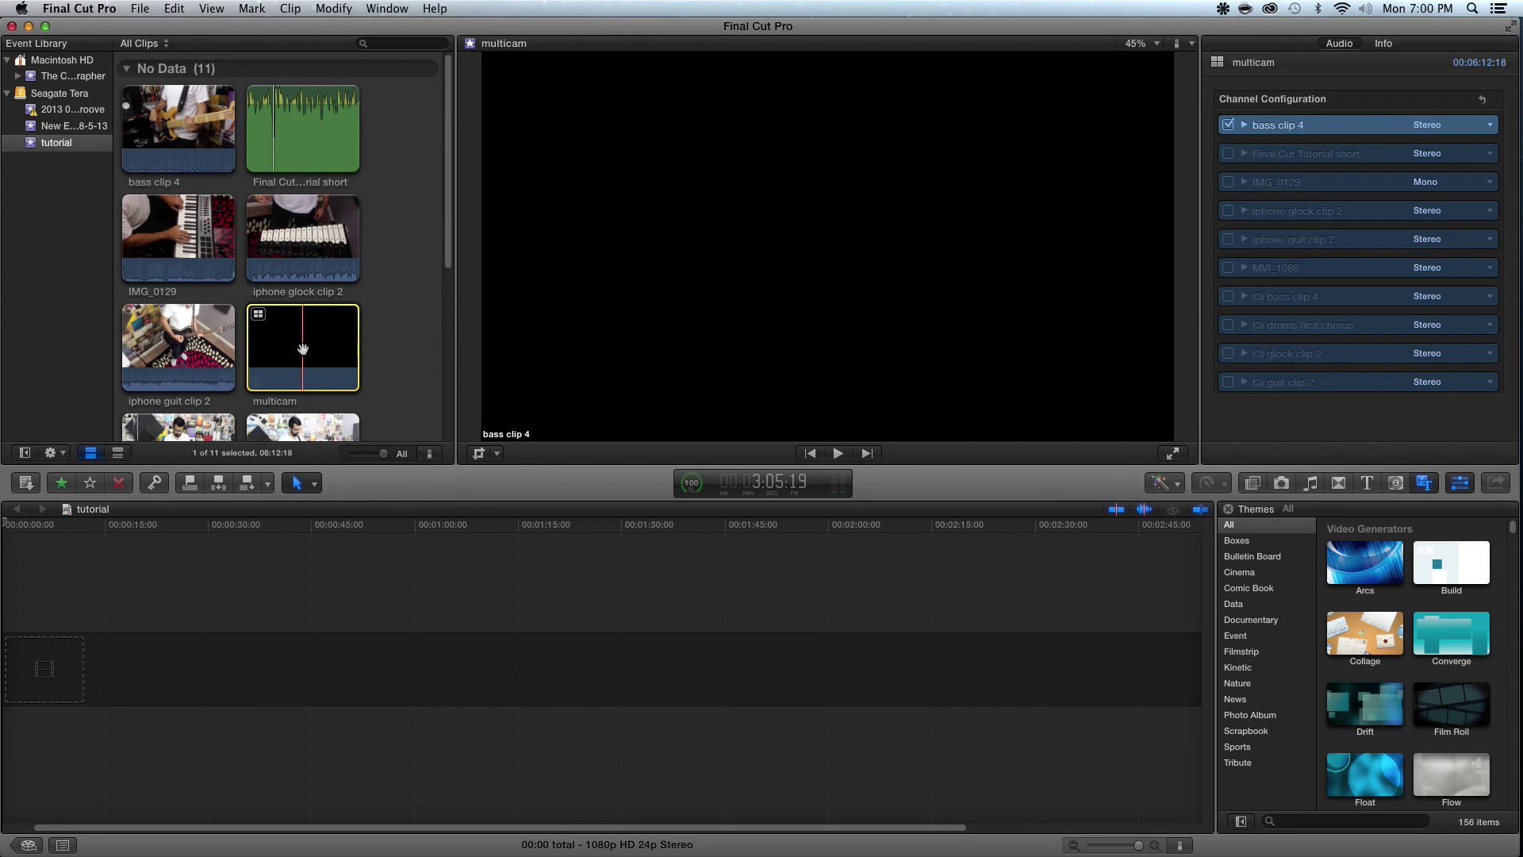
double_click(303, 349)
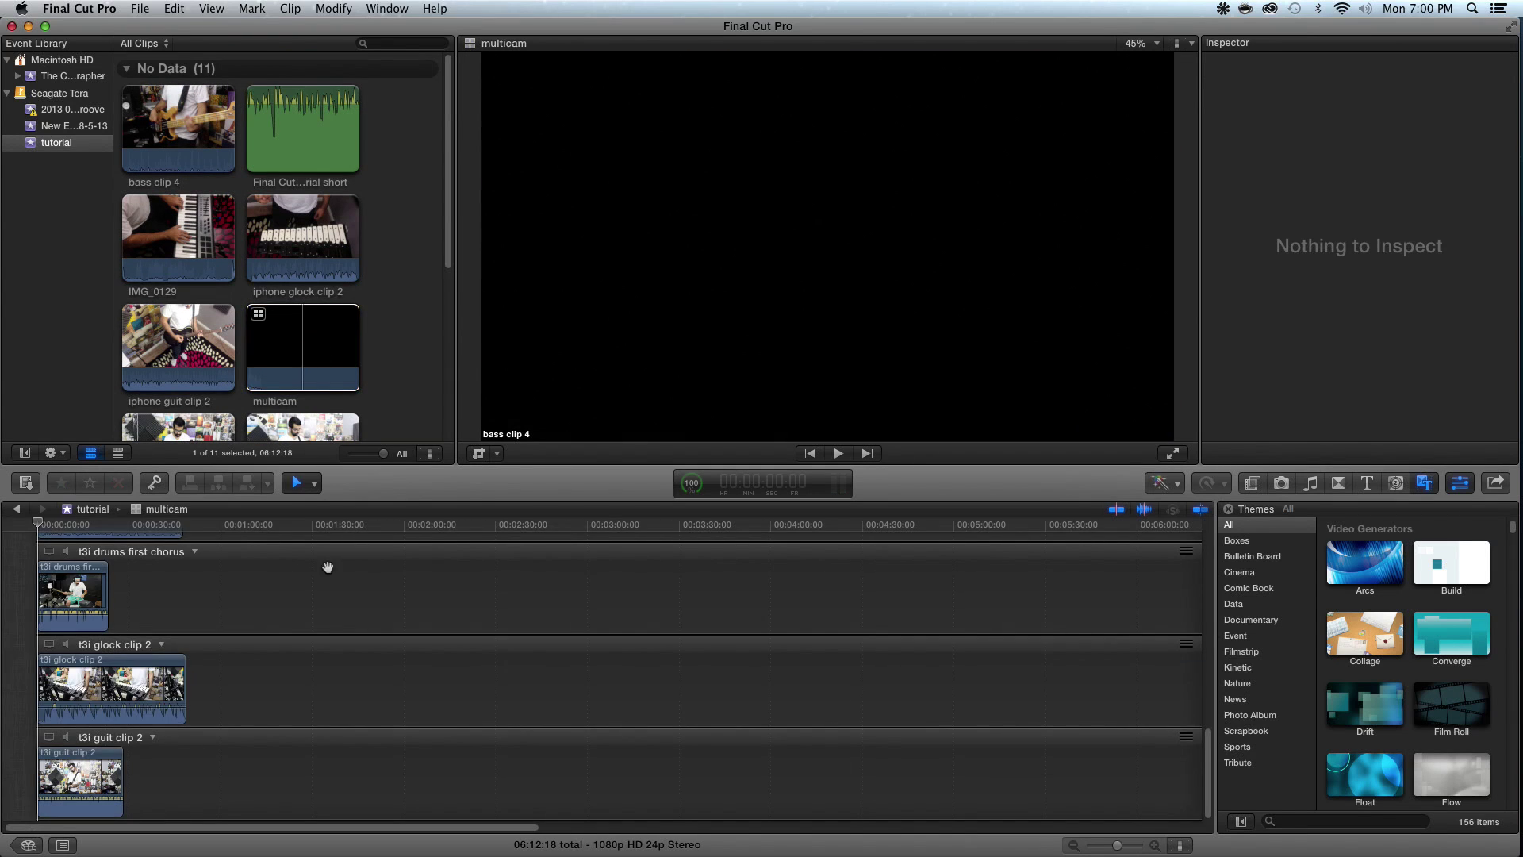
left_click_drag(1208, 773, 1215, 608)
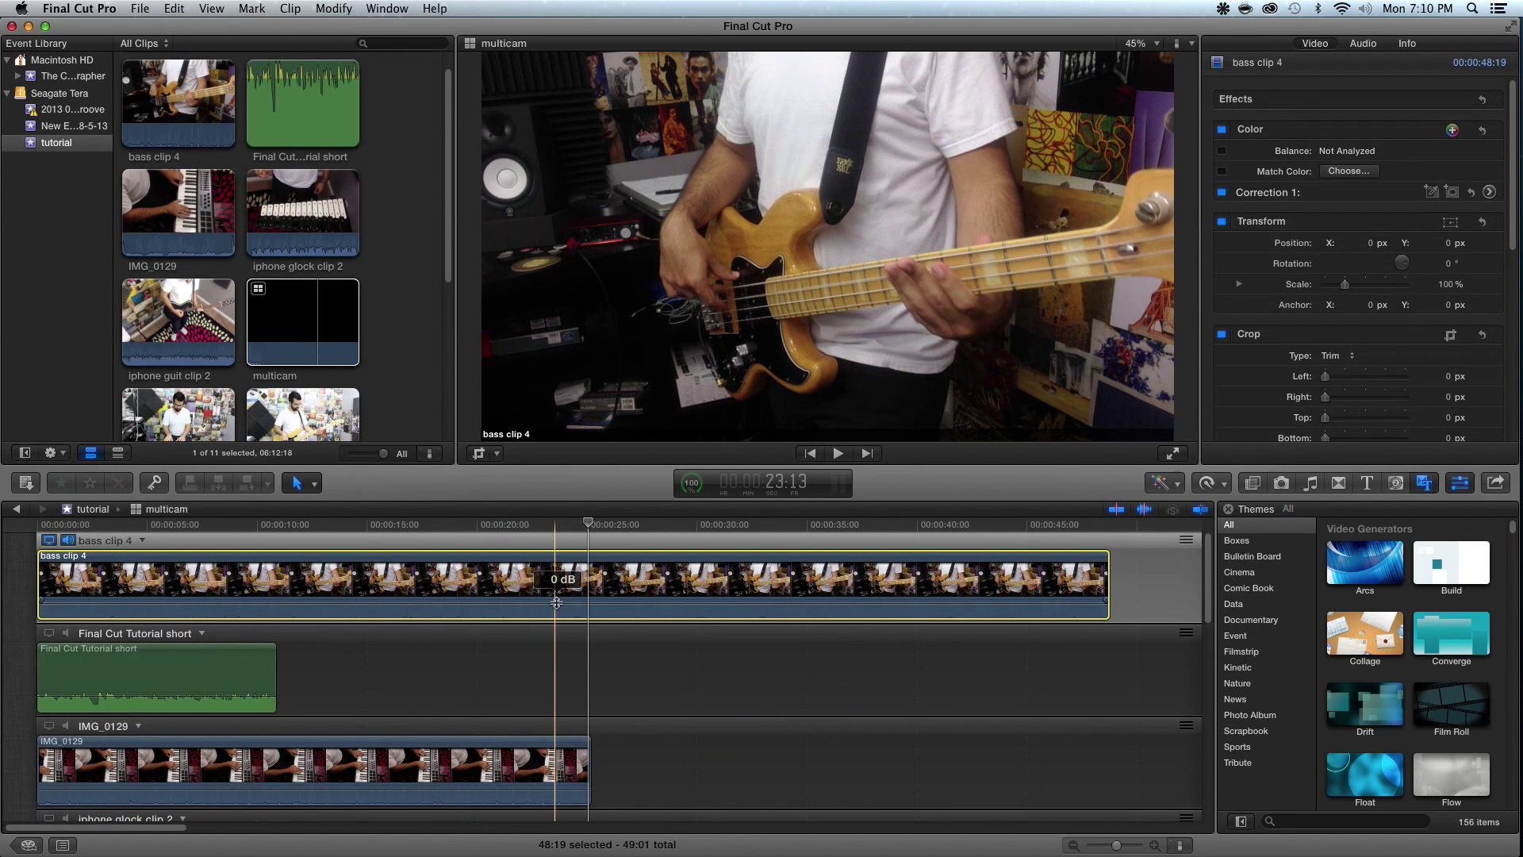
Cut bass clip 4 in its angle at about 24:19 and delete the part after the cut
key("t")
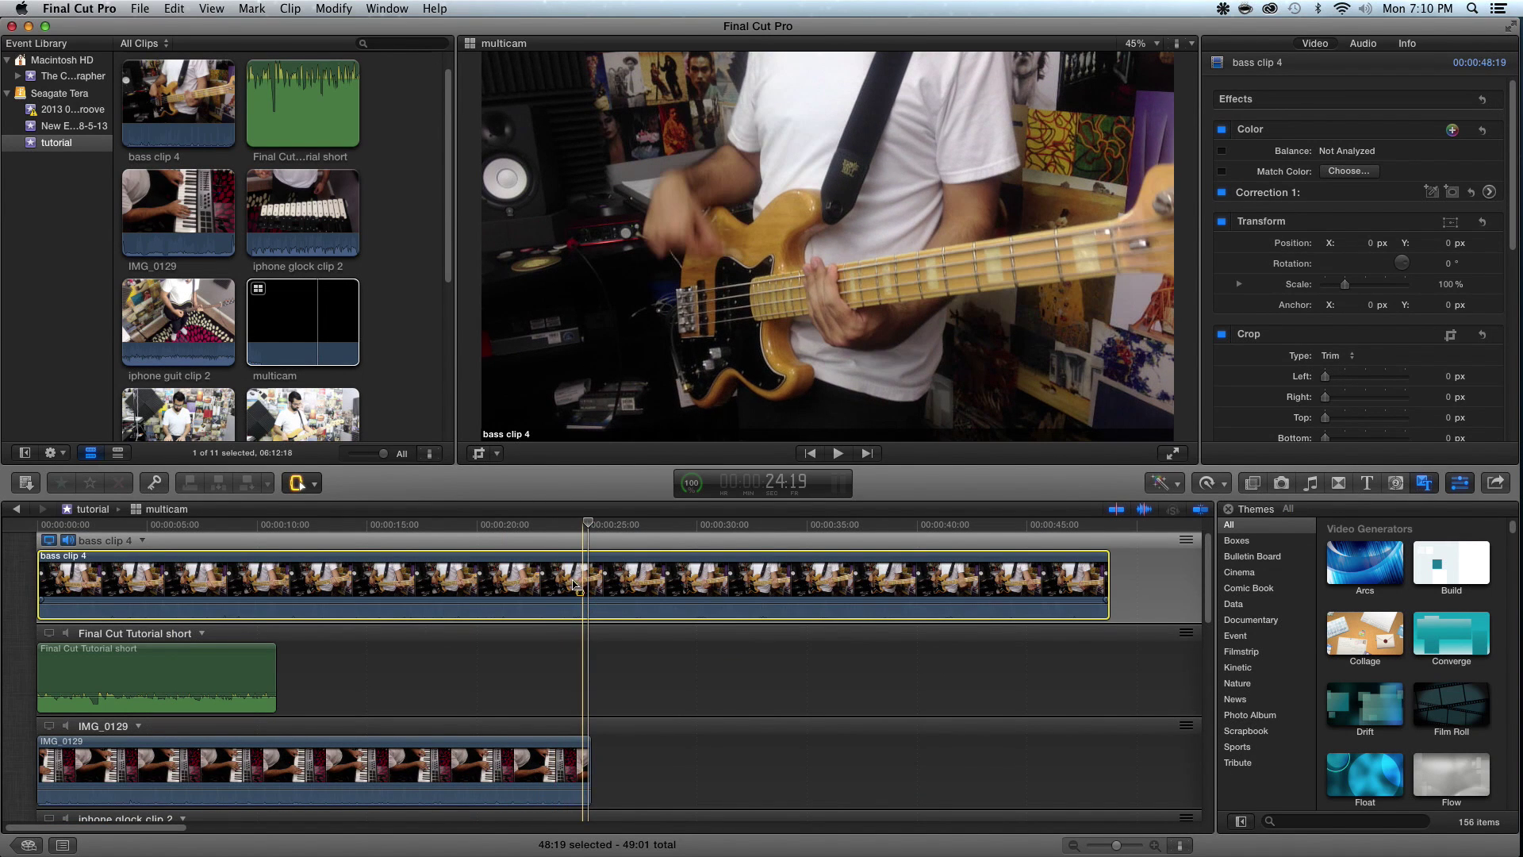
left_click_drag(579, 585, 29, 572)
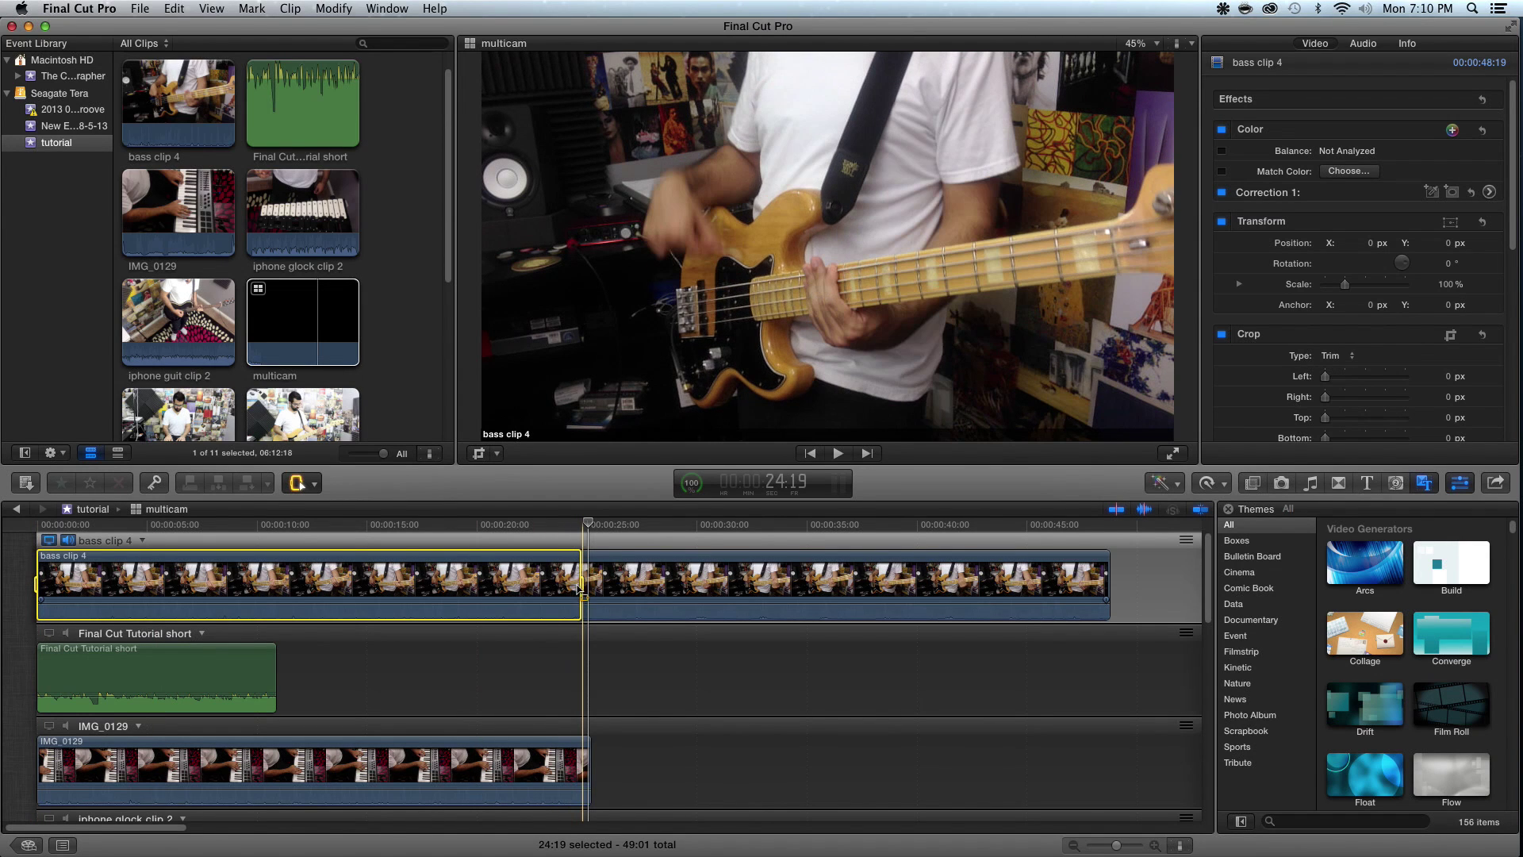
key("super+b")
key("a")
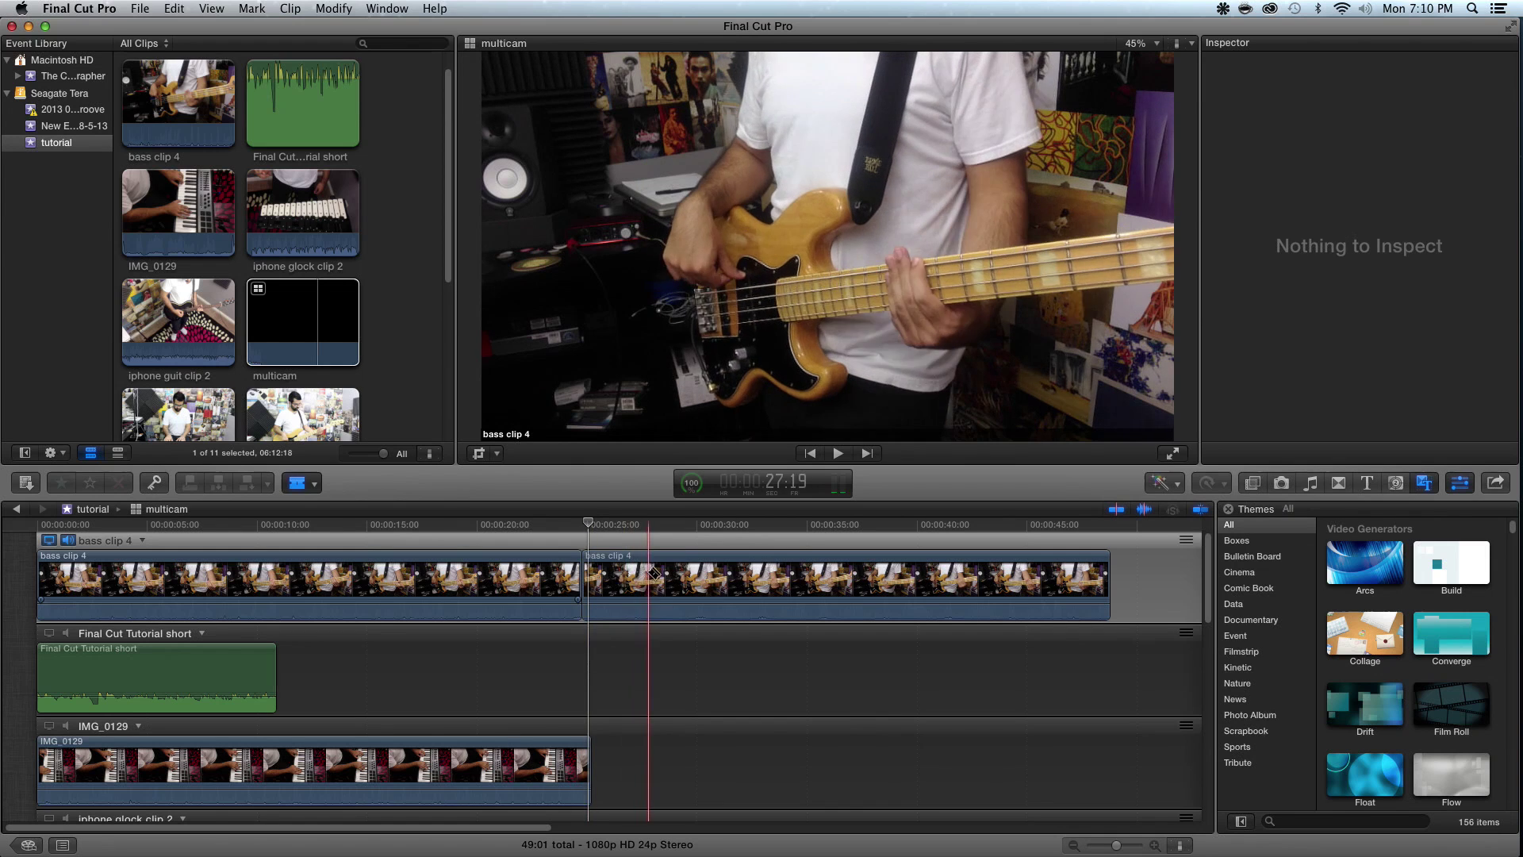
left_click(649, 575)
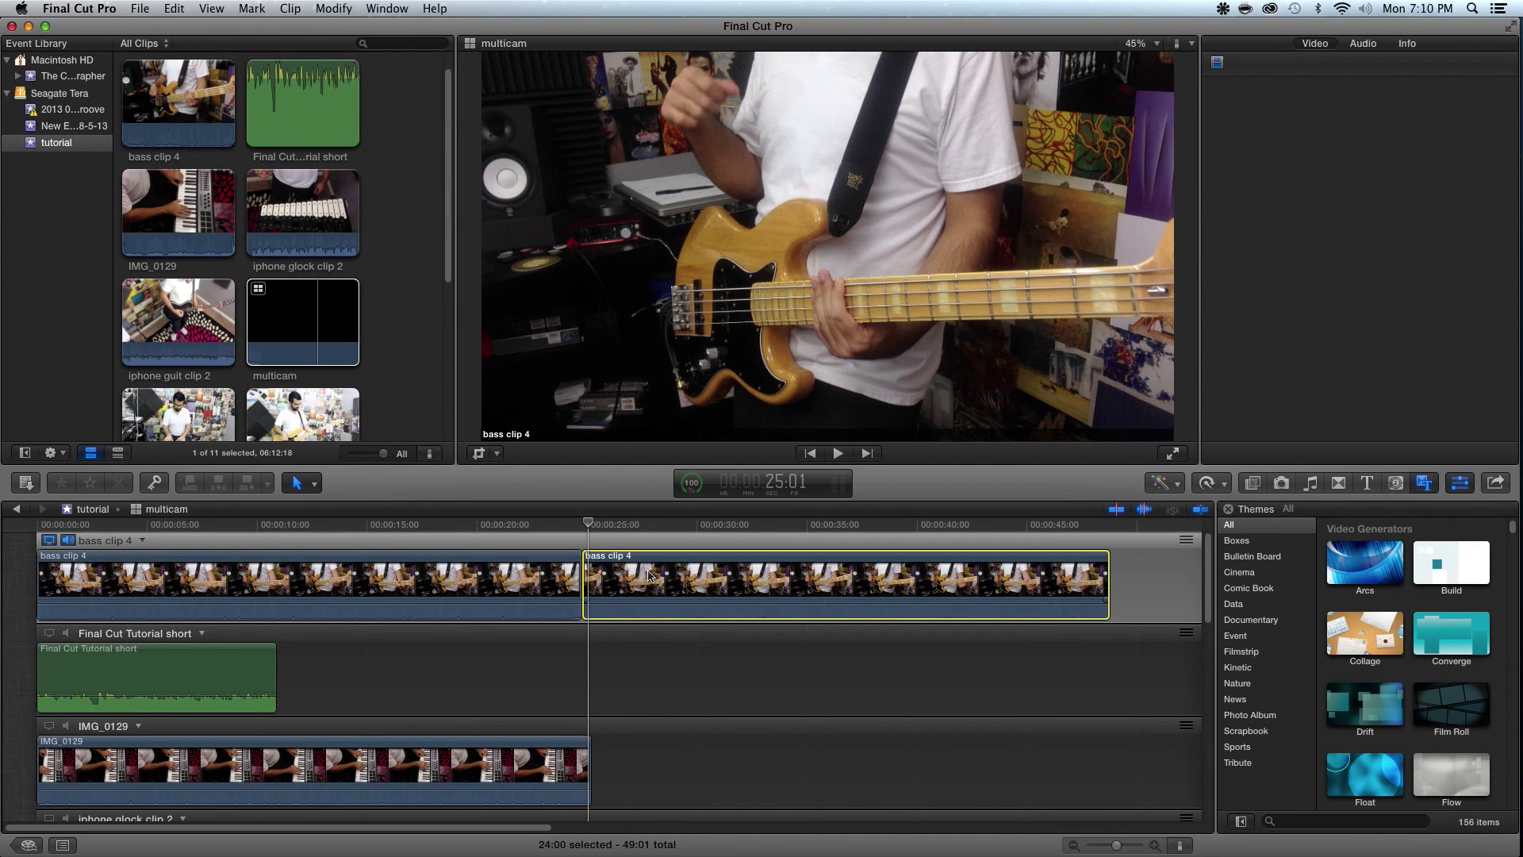
key("Delete")
Monitor the audio of the Final Cut Tutorial short angle and play the opening of the multicam clip with it
key("space")
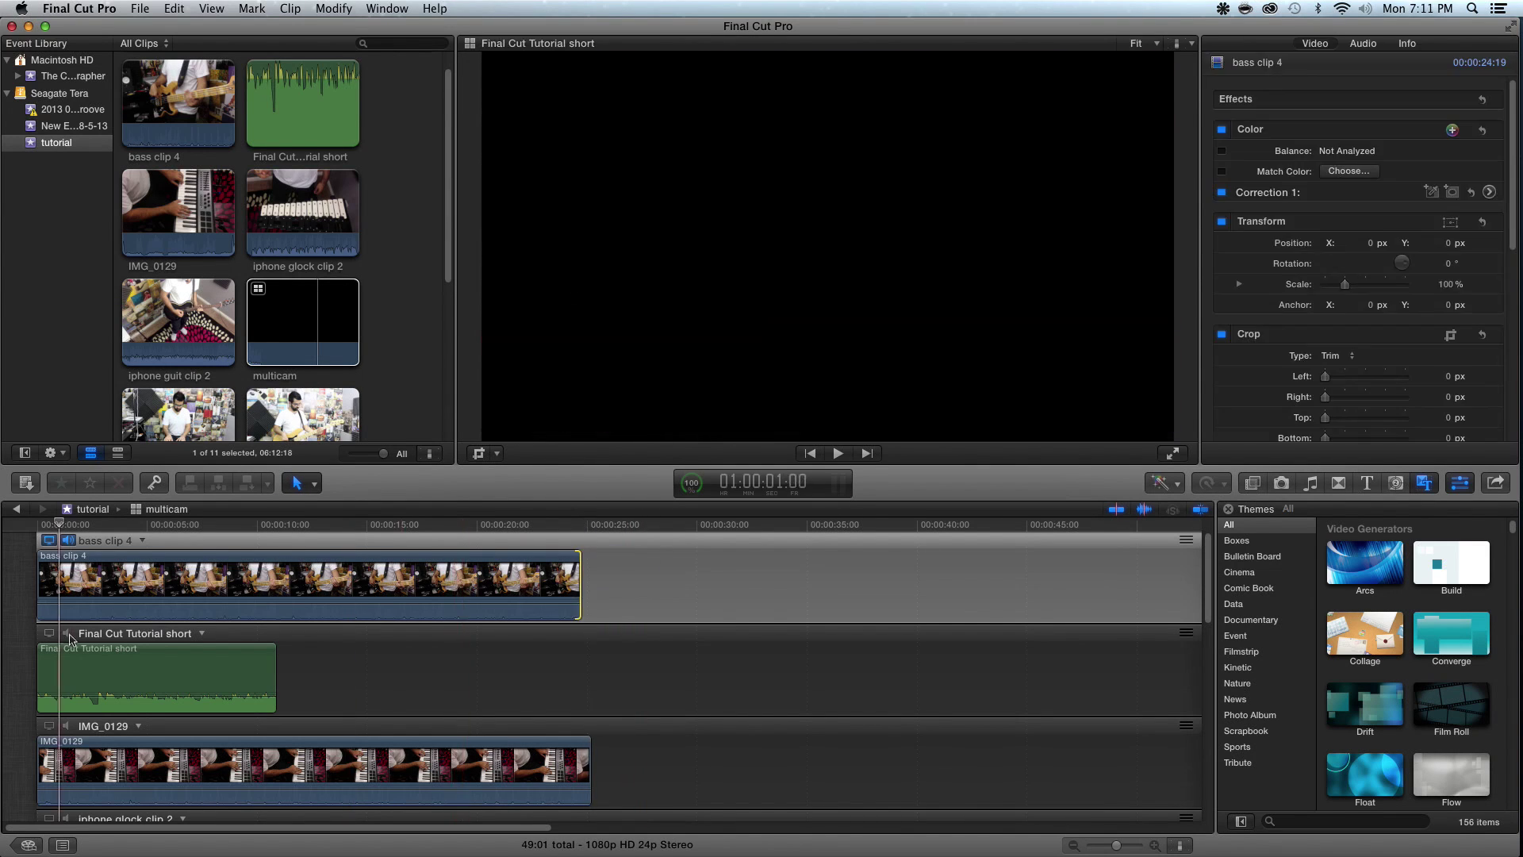
left_click(68, 633)
key("space")
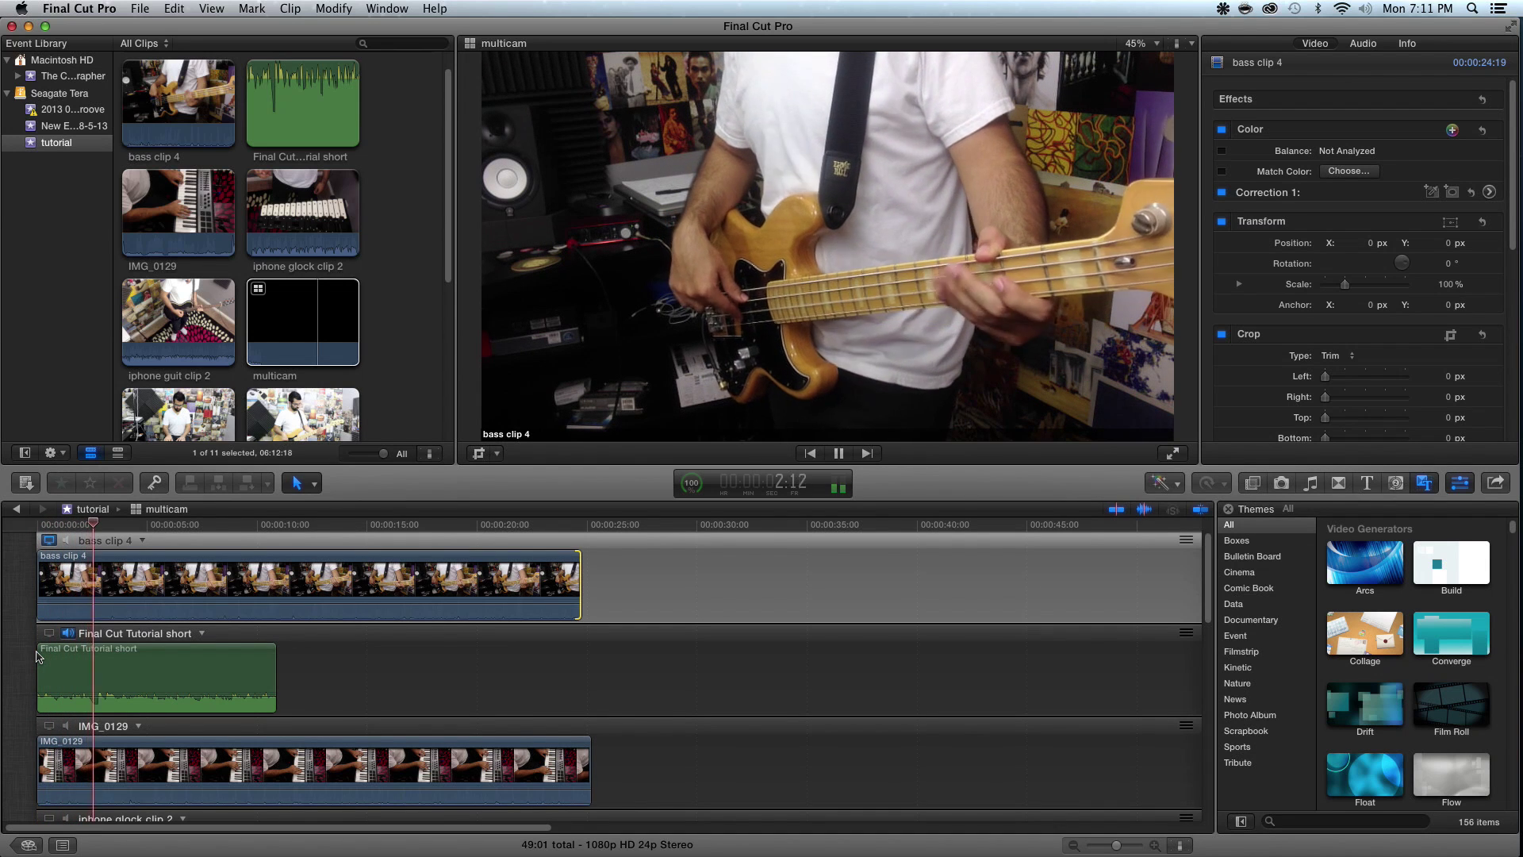
key("space")
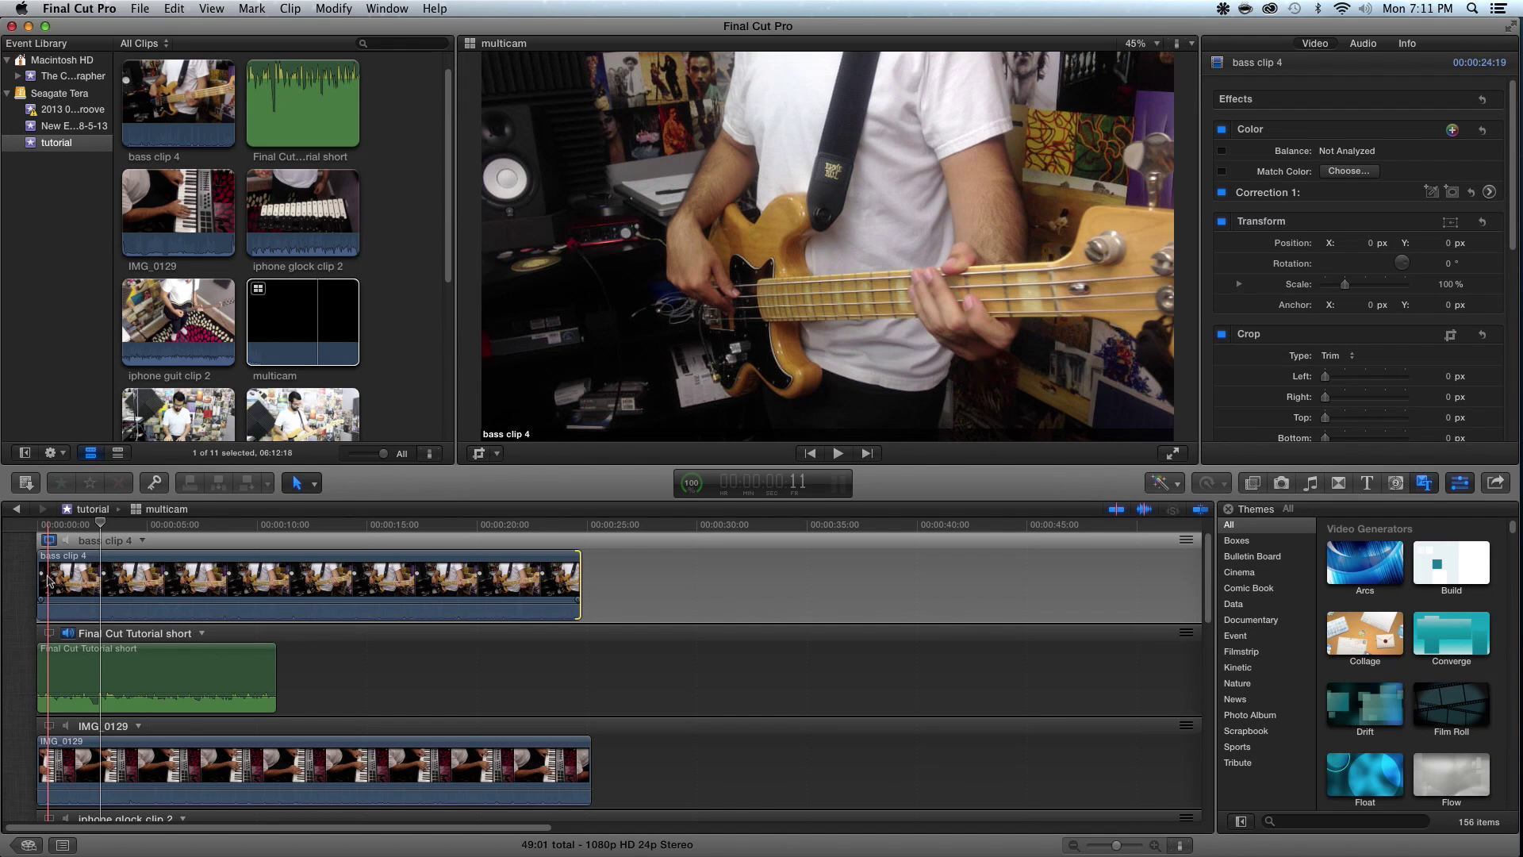
Play the opening of bass clip 4 against the Final Cut Tutorial short audio several times to check their sync
key("super+equal")
key("super+equal")
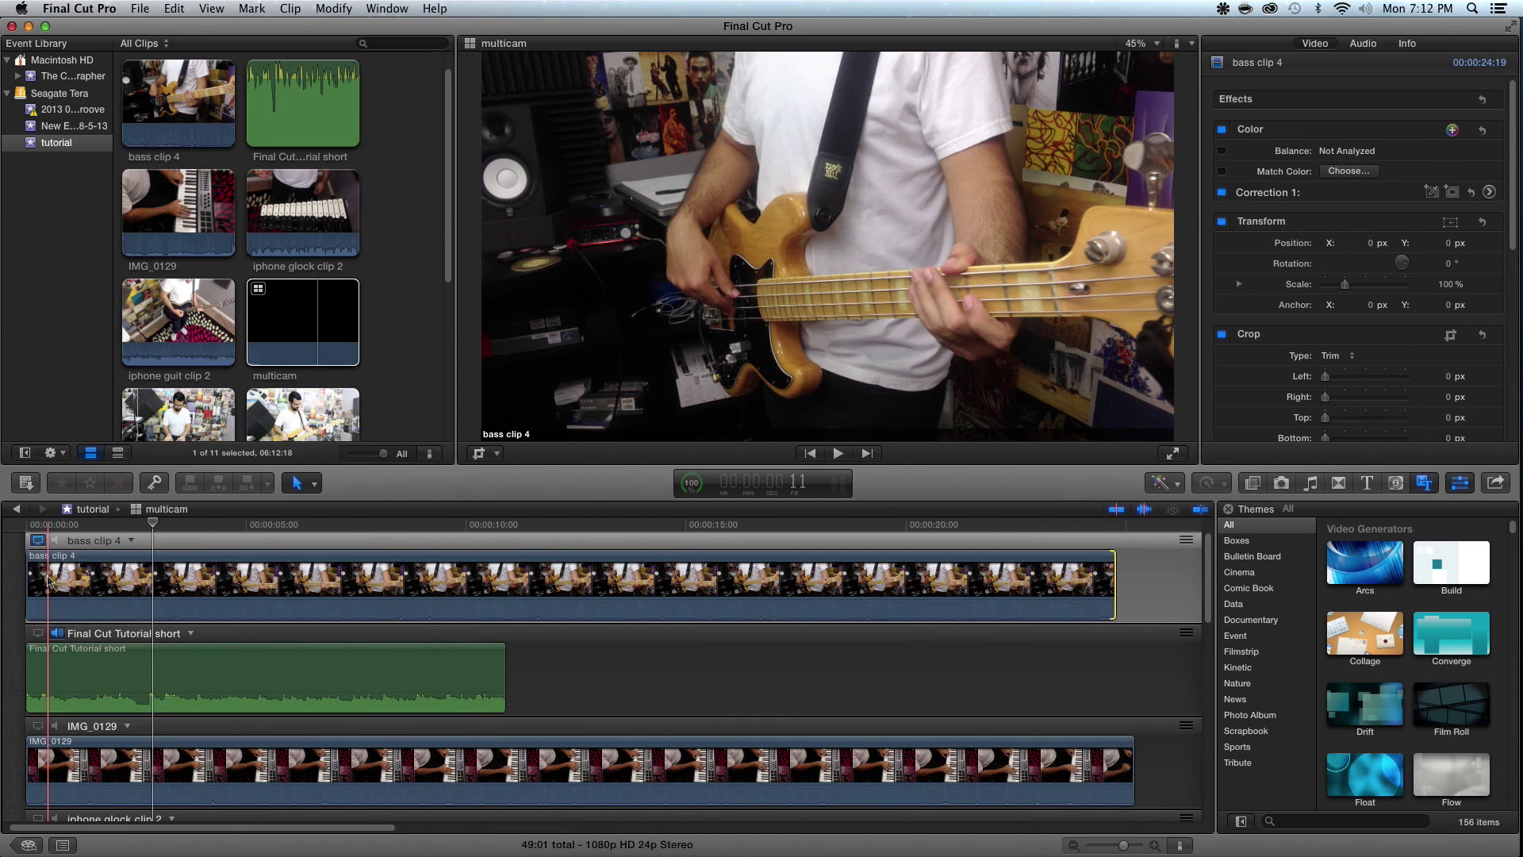
key("super+minus")
key("super+minus")
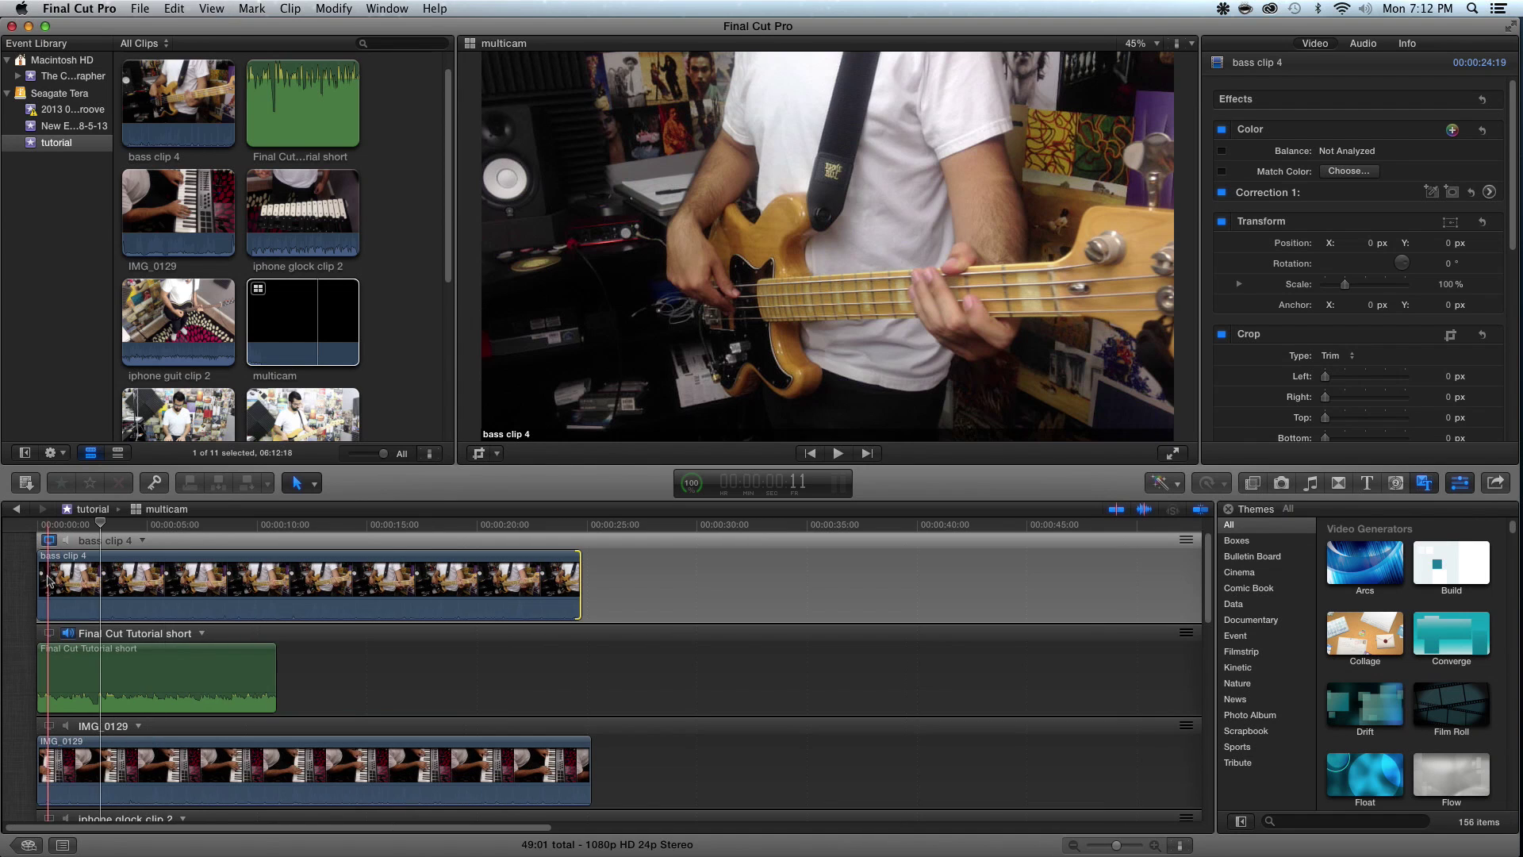
key("super+equal")
key("super+equal")
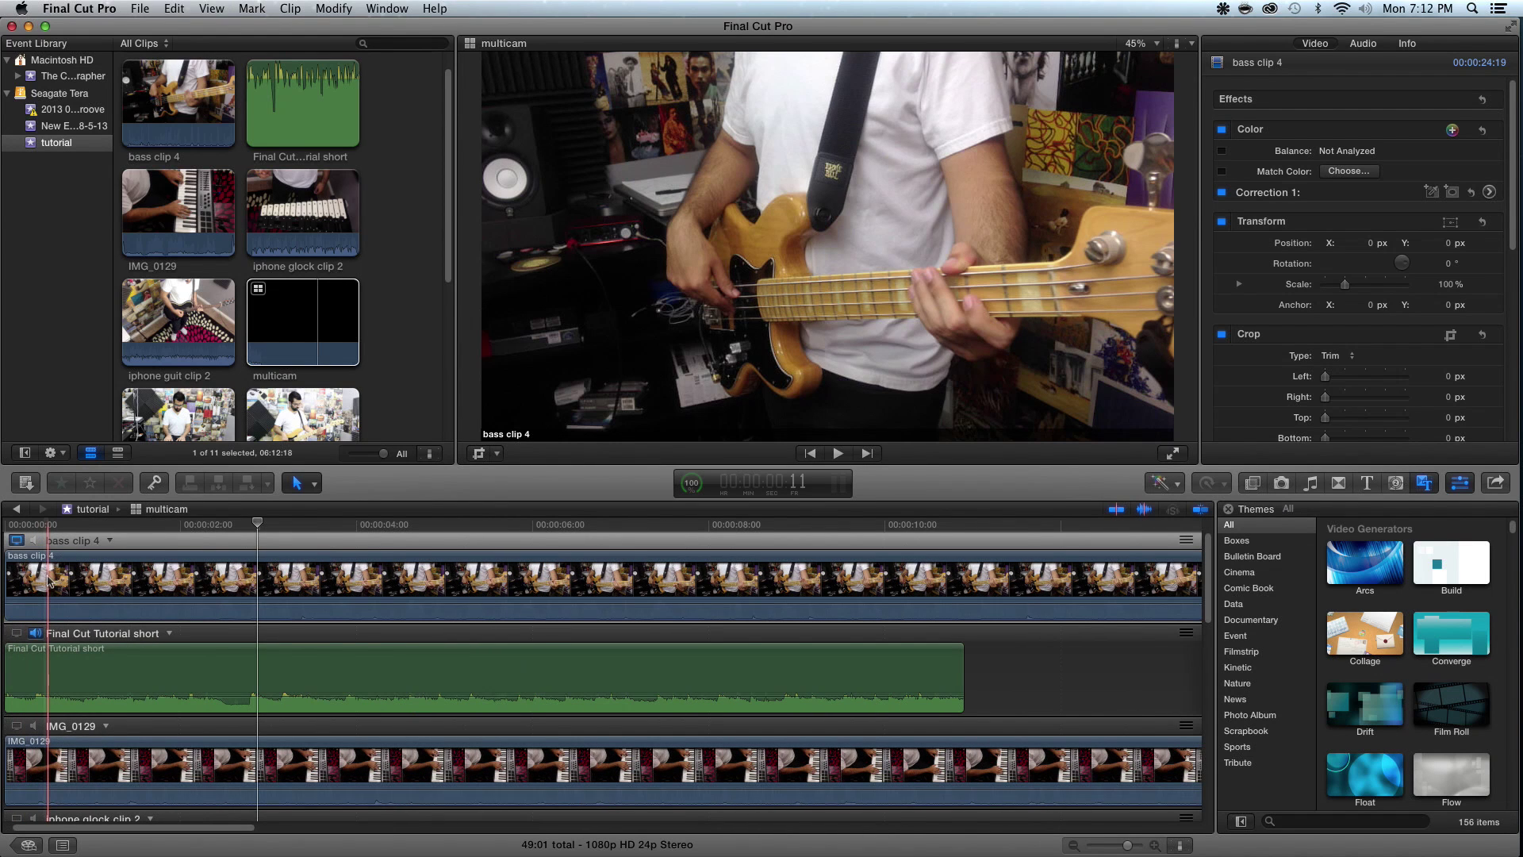
scroll(50, 581, "left", 2)
key("space")
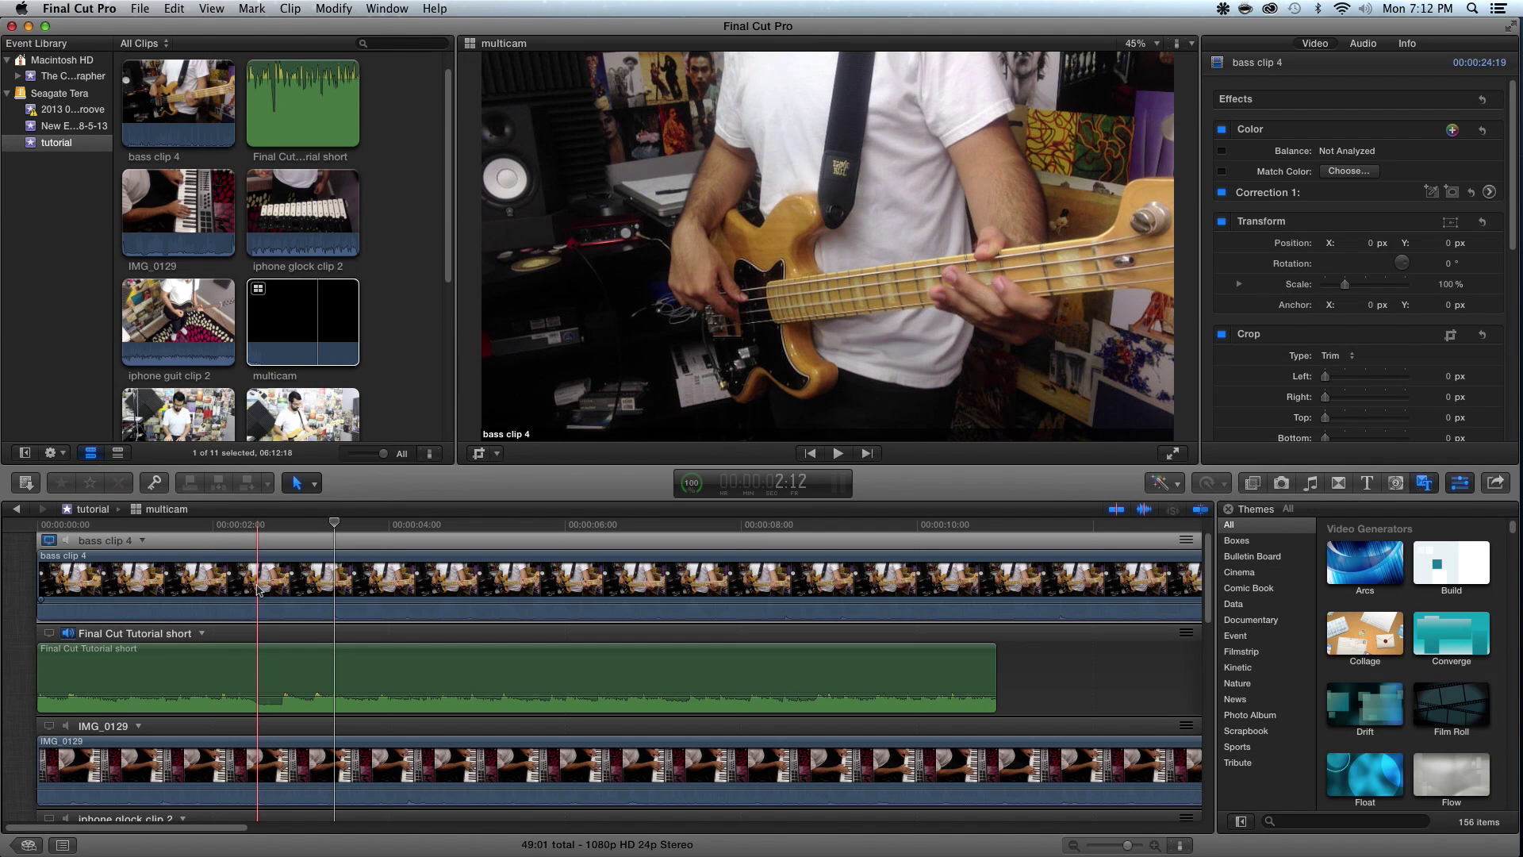
key("space")
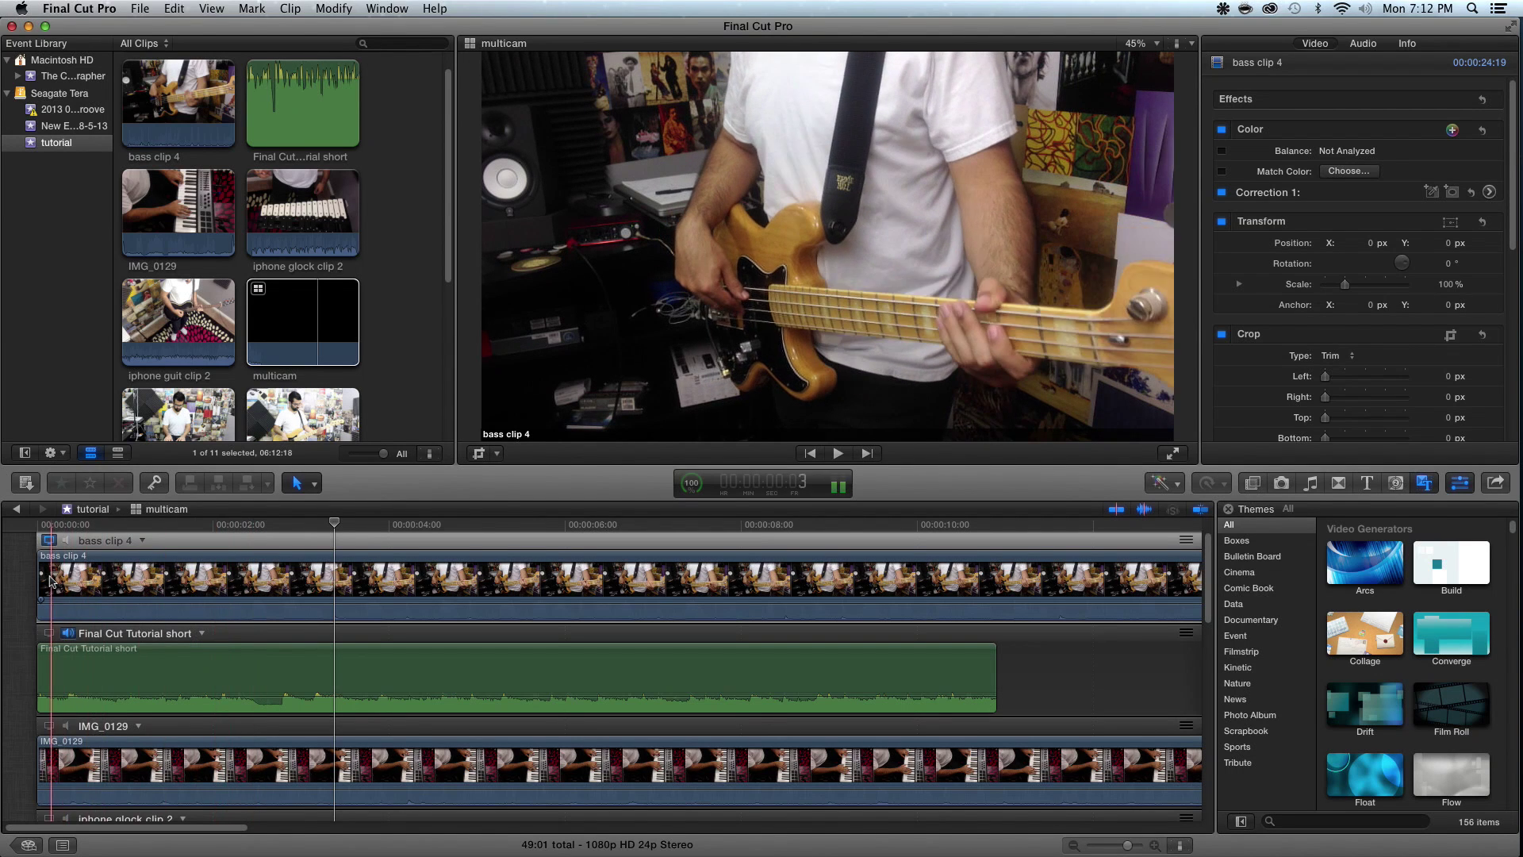
key("space")
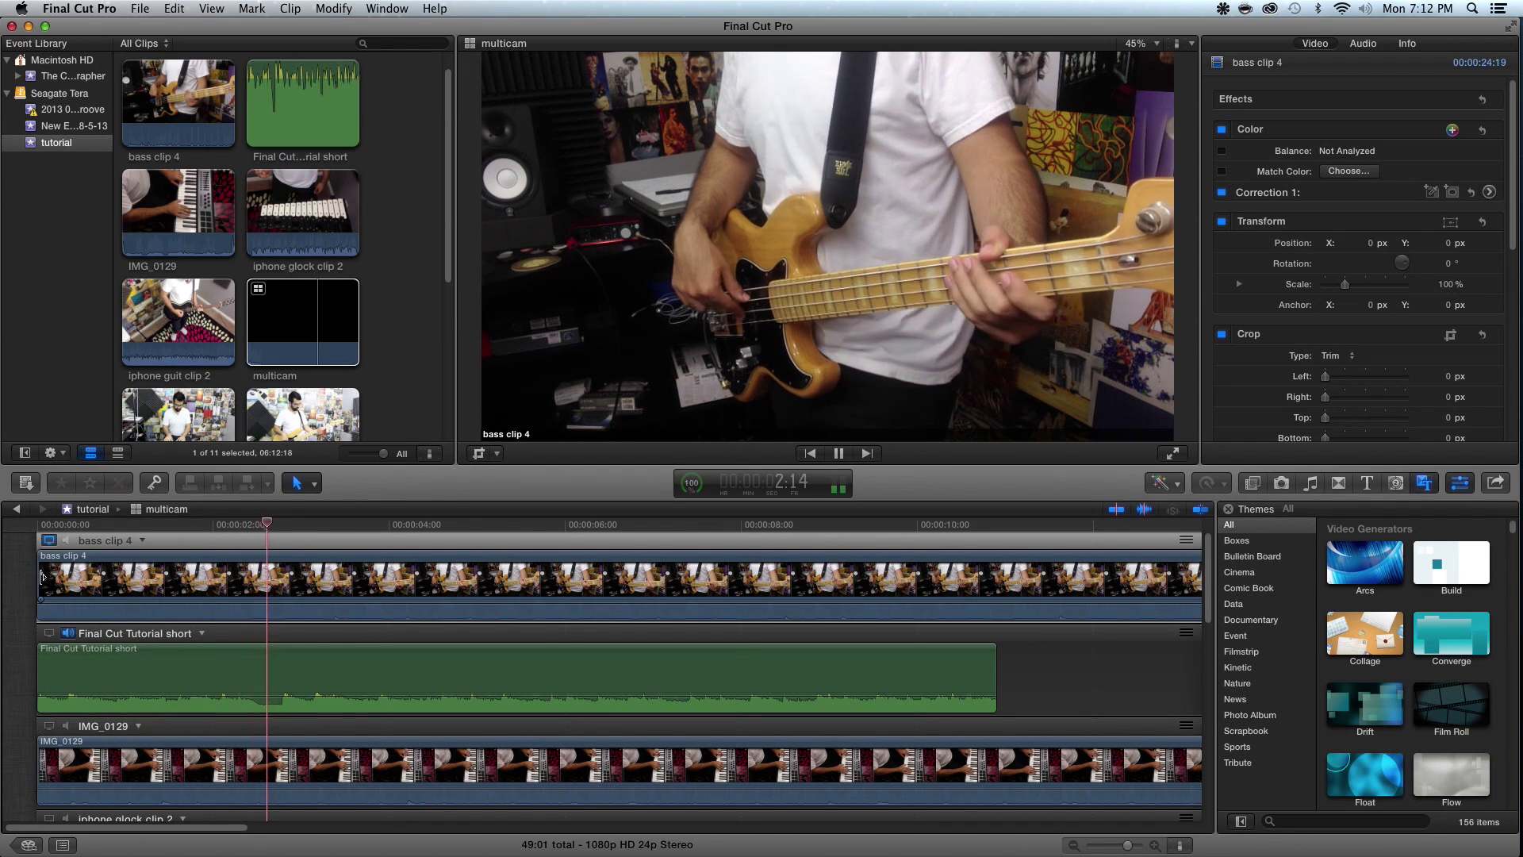
key("space")
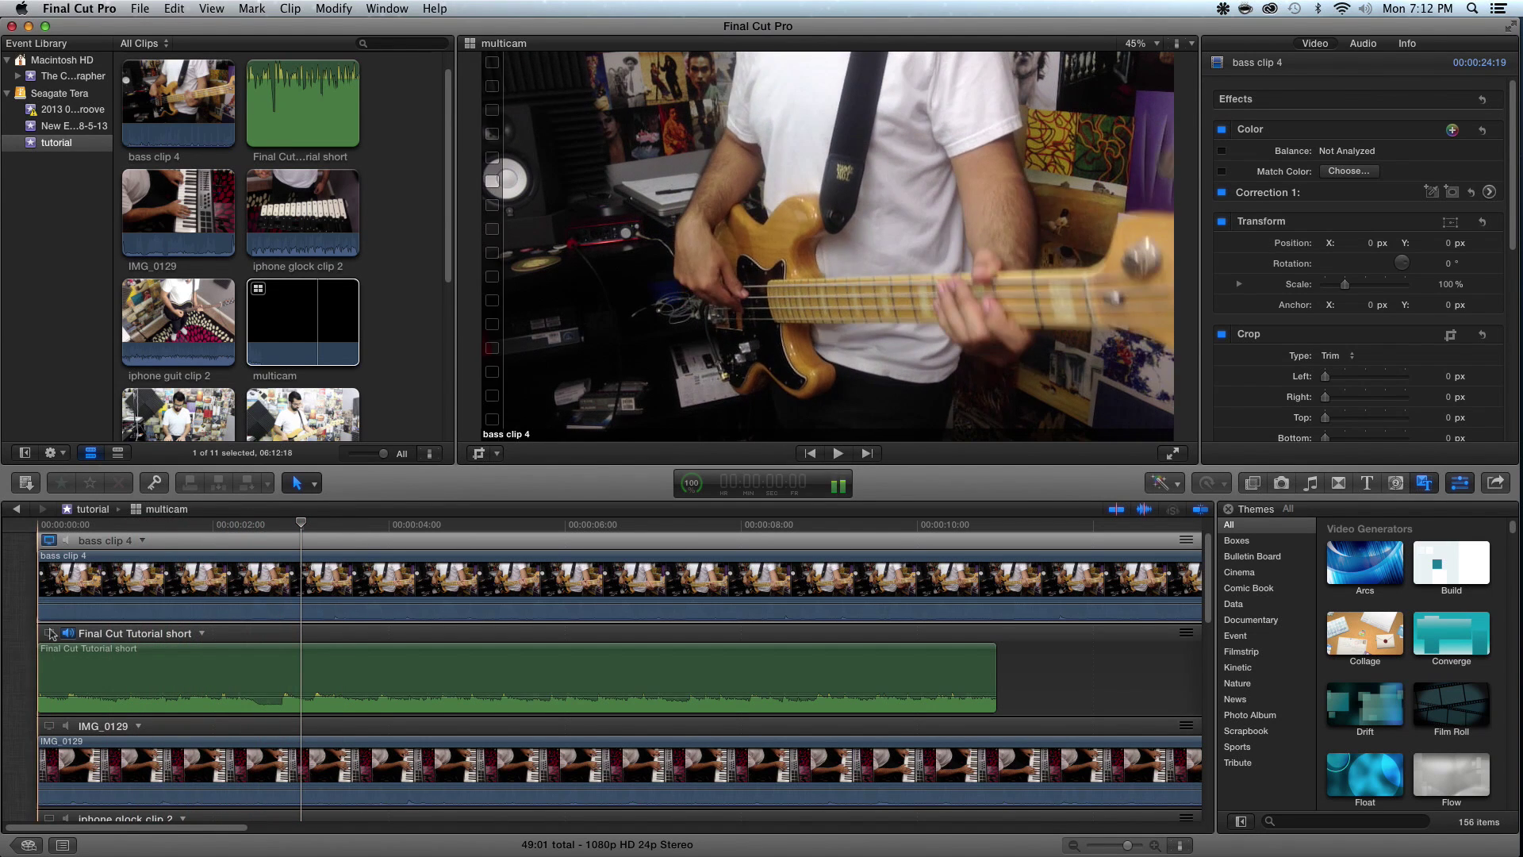
Stop monitoring the Final Cut Tutorial short audio and play bass clip 4 from the start to find its cut point
key("space")
key("space")
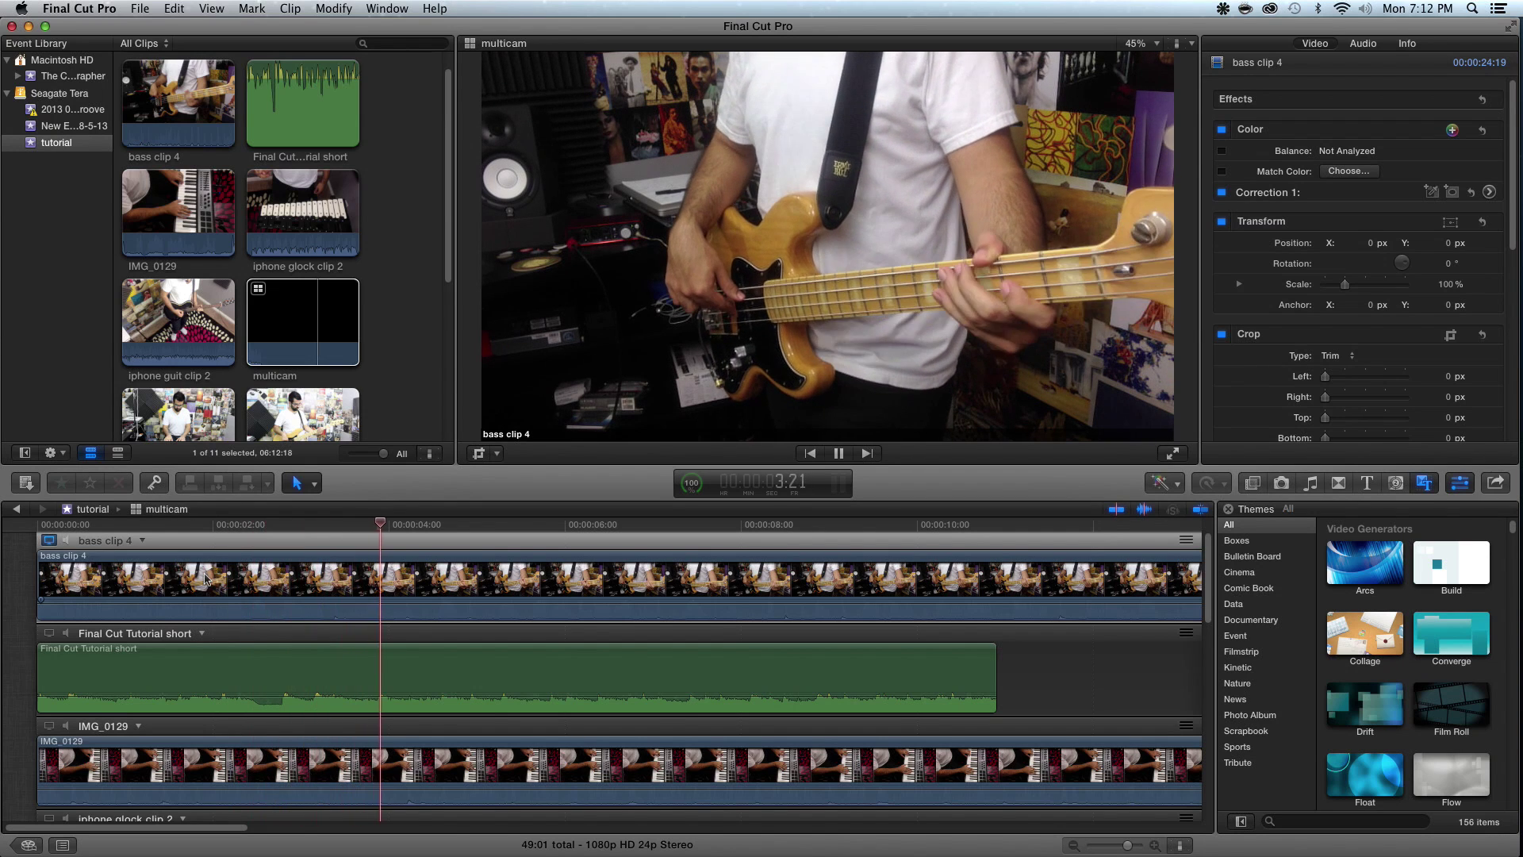
key("space")
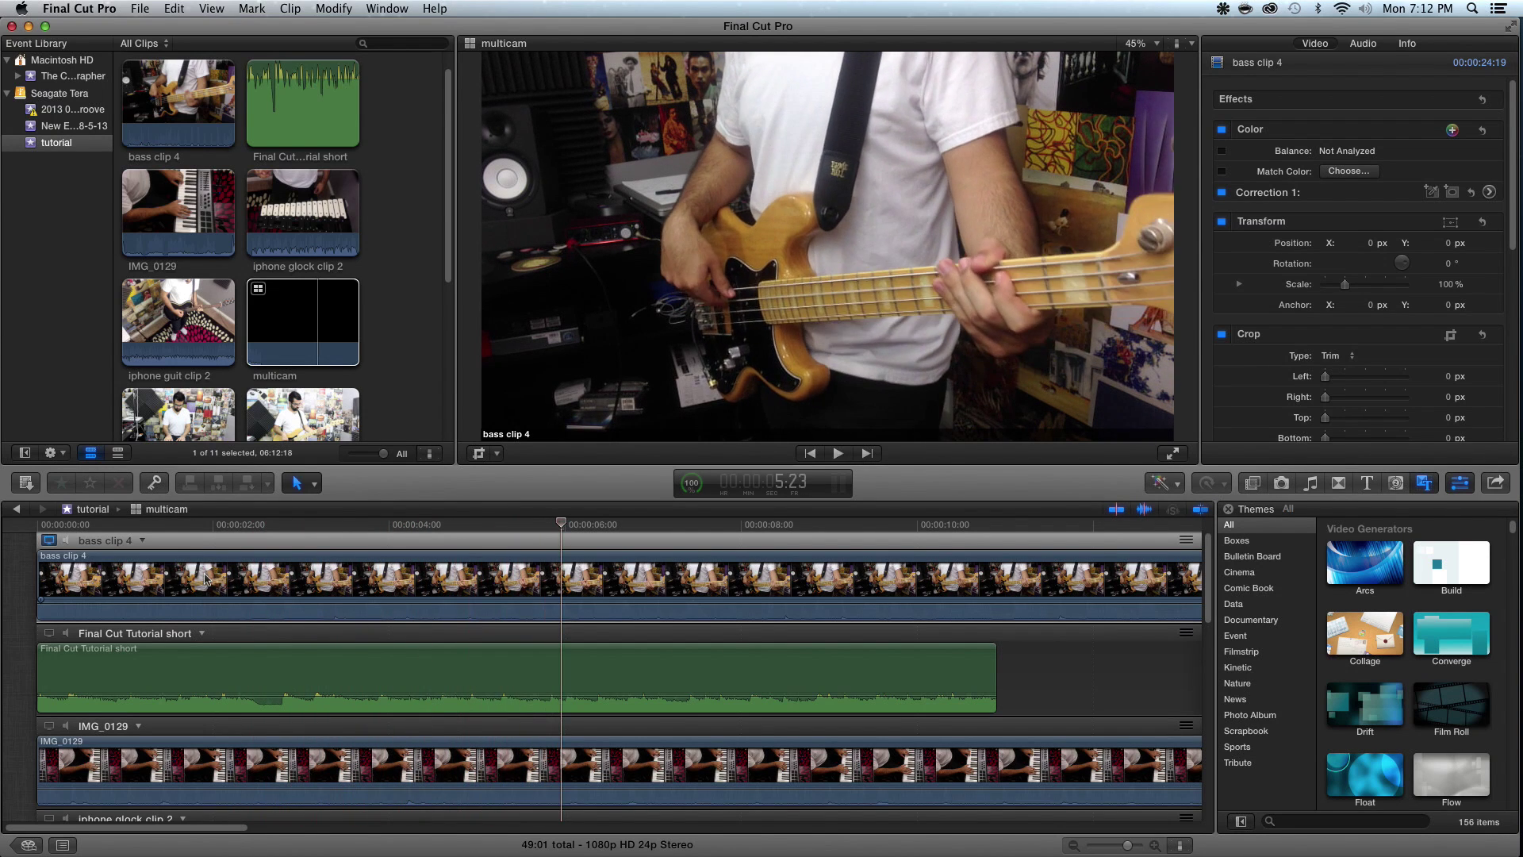
Trim off the first 5:09 of bass clip 4 and move the remaining clip to the start of its angle
left_click(511, 586)
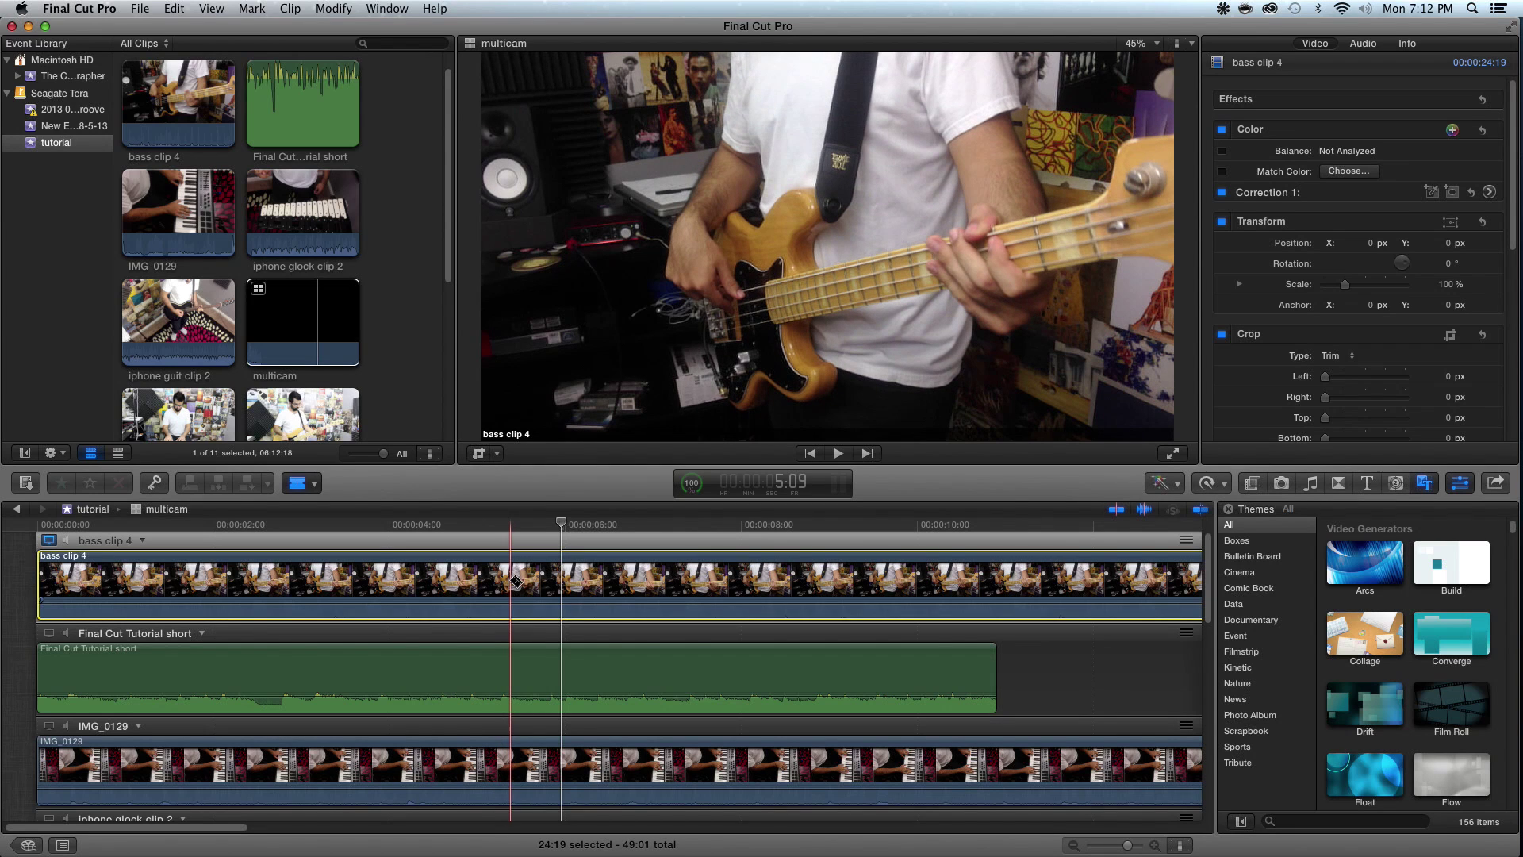
left_click(510, 581)
key("a")
left_click(479, 575)
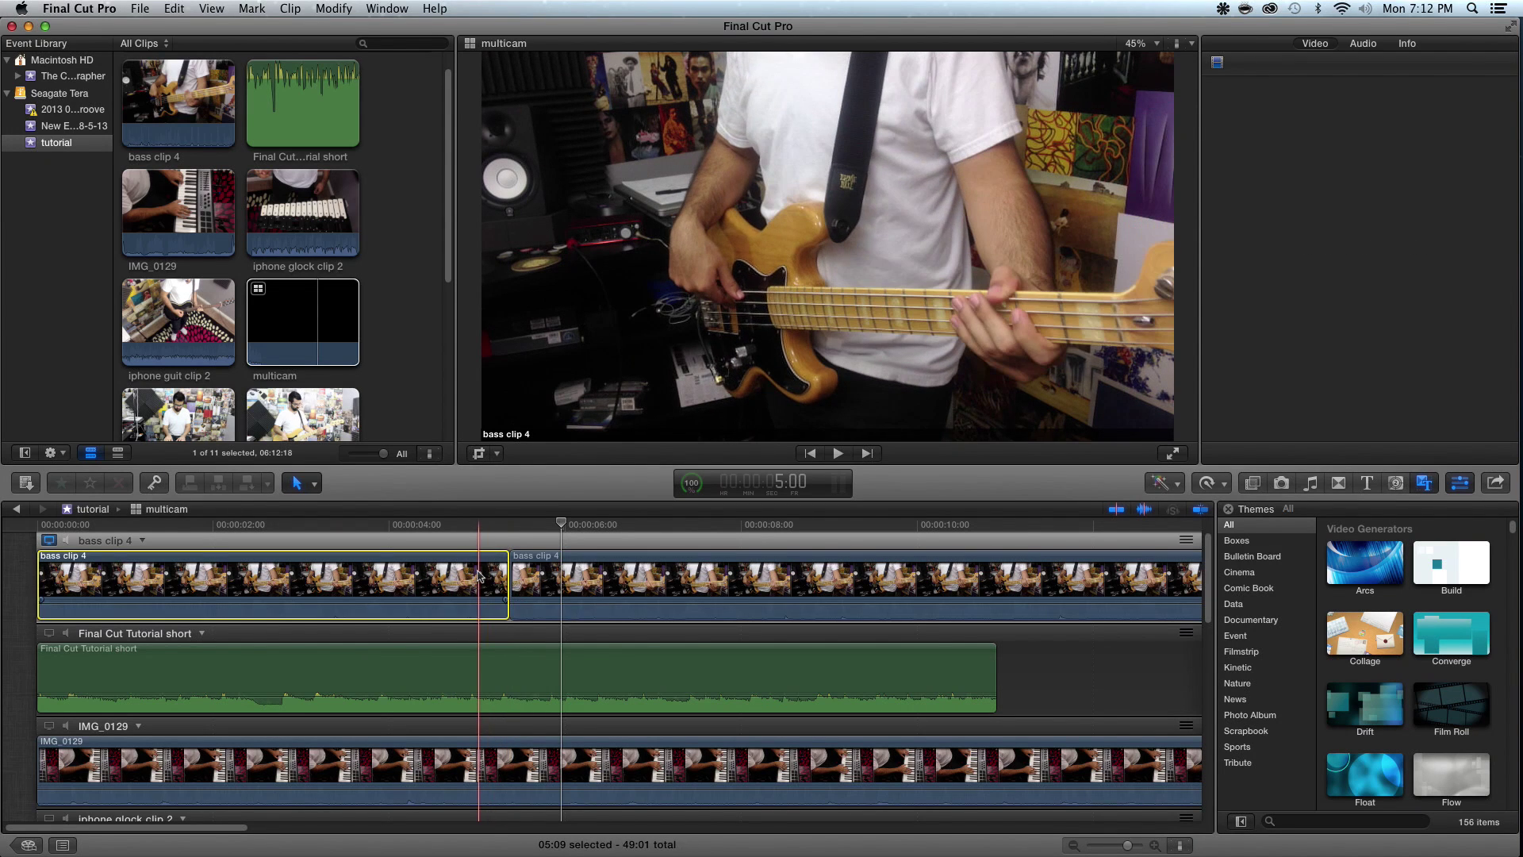
key("Delete")
left_click_drag(533, 559, 123, 564)
key("super+4")
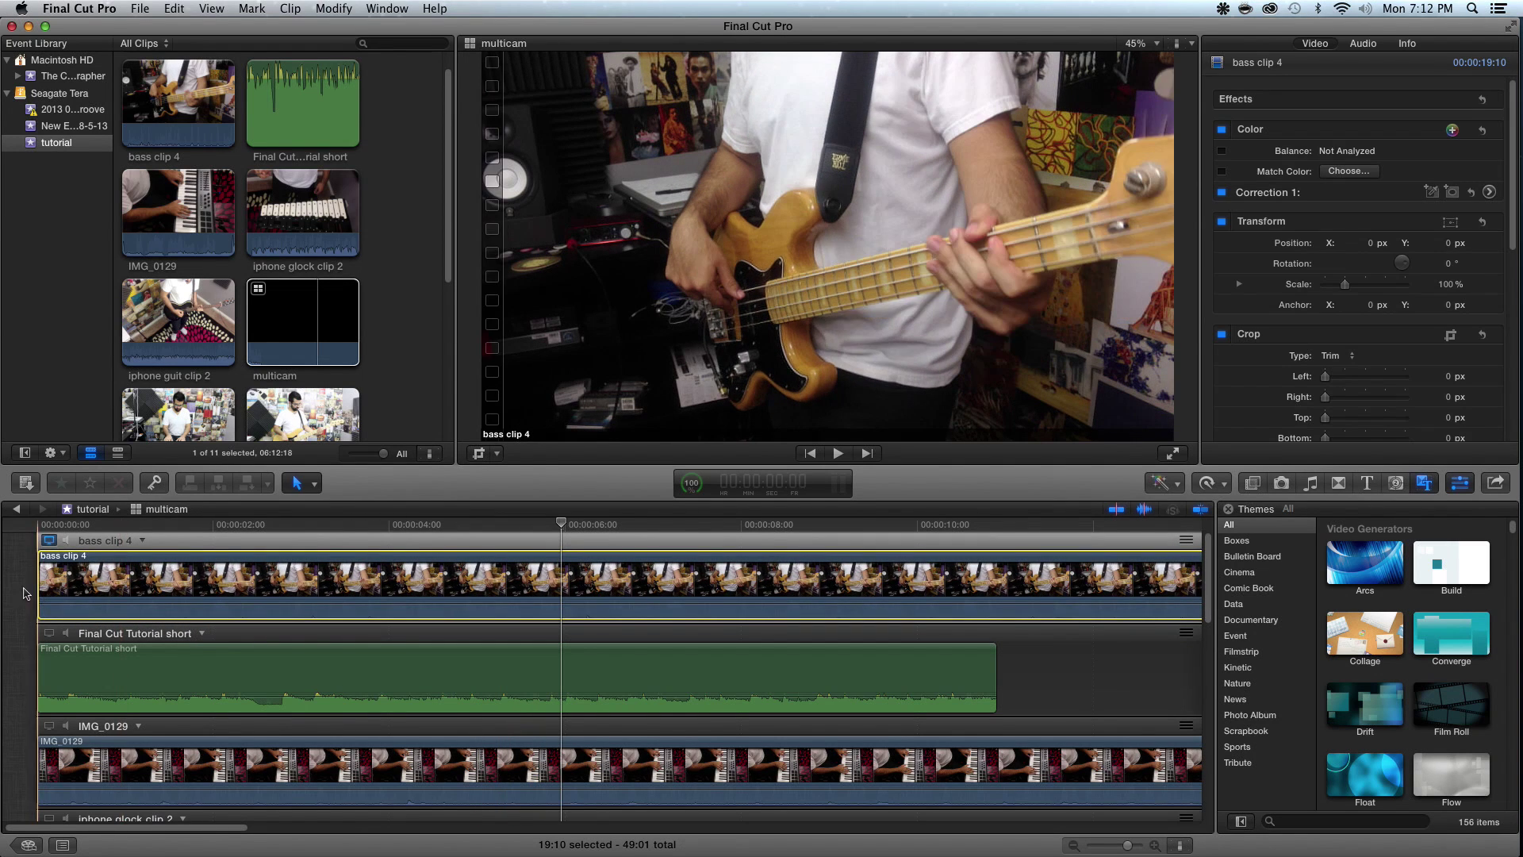
Turn monitoring of the Final Cut Tutorial short audio back on and replay the start to check the trimmed bass clip's sync
left_click(44, 583)
key("space")
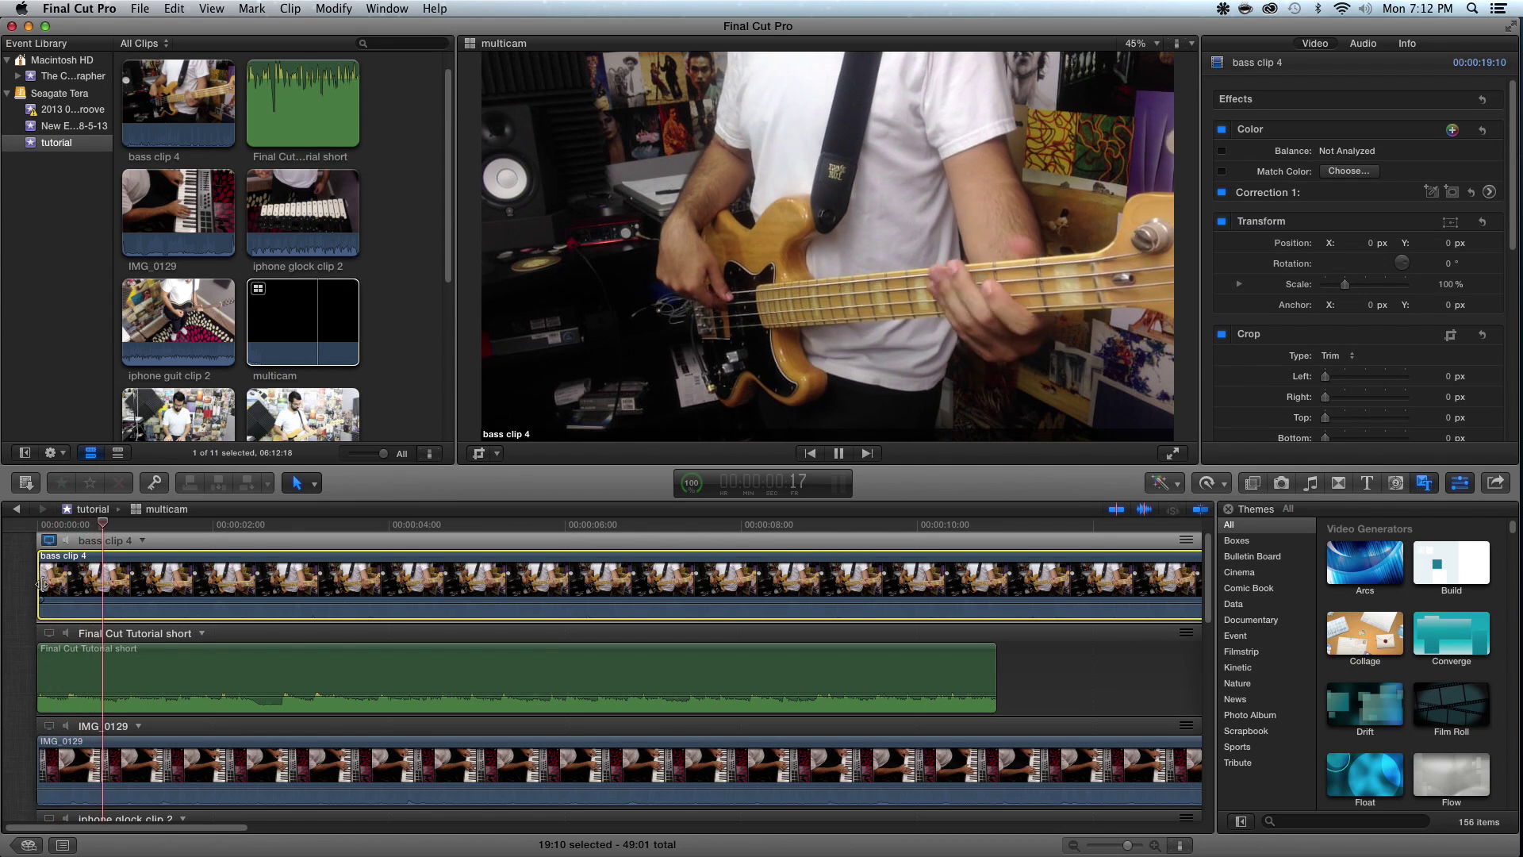
key("space")
left_click(66, 633)
left_click(38, 585)
key("space")
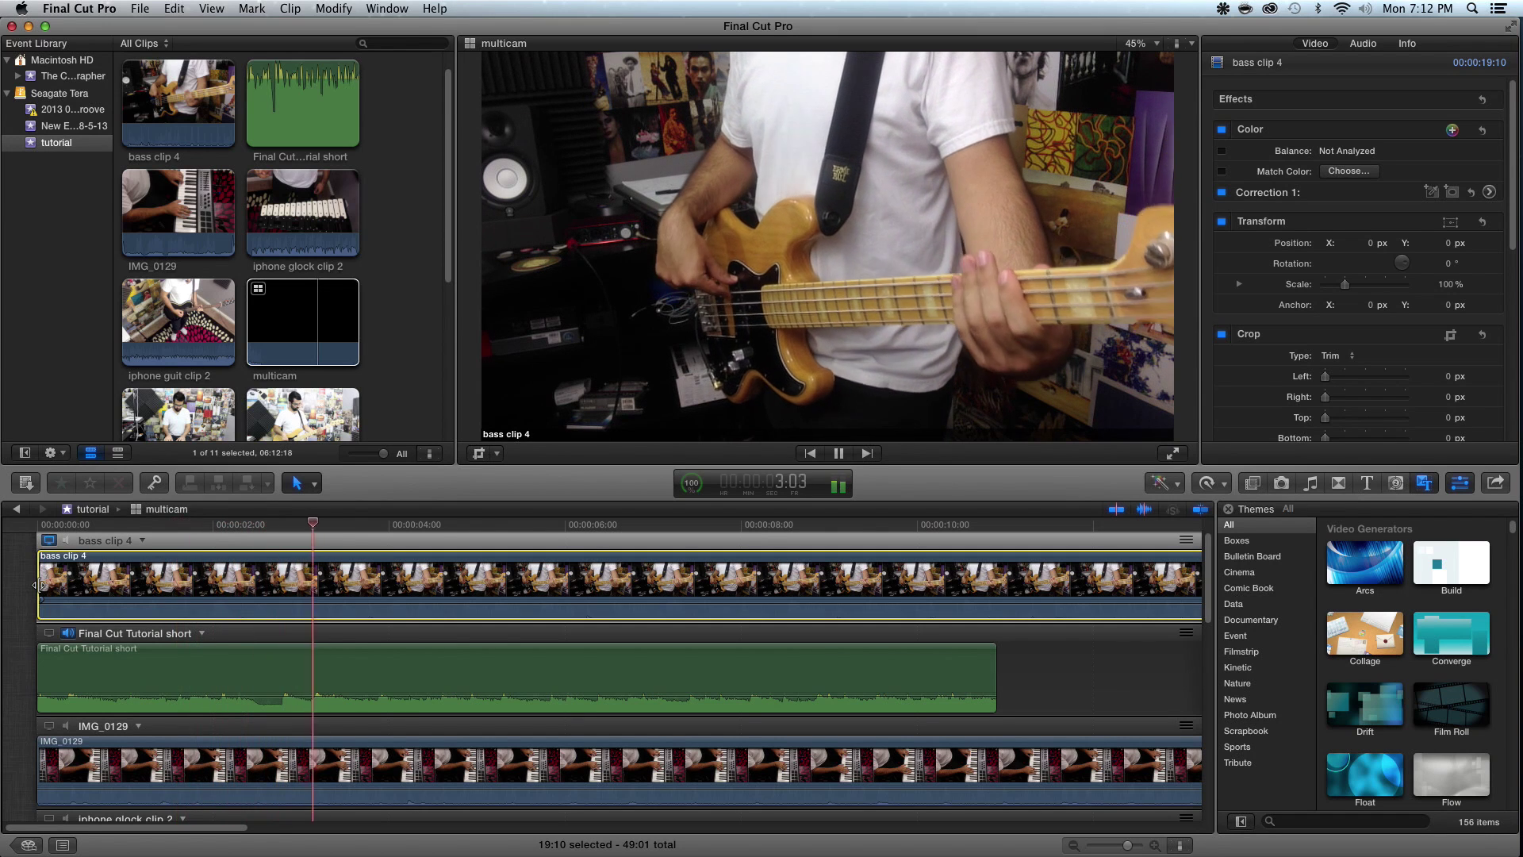
key("space")
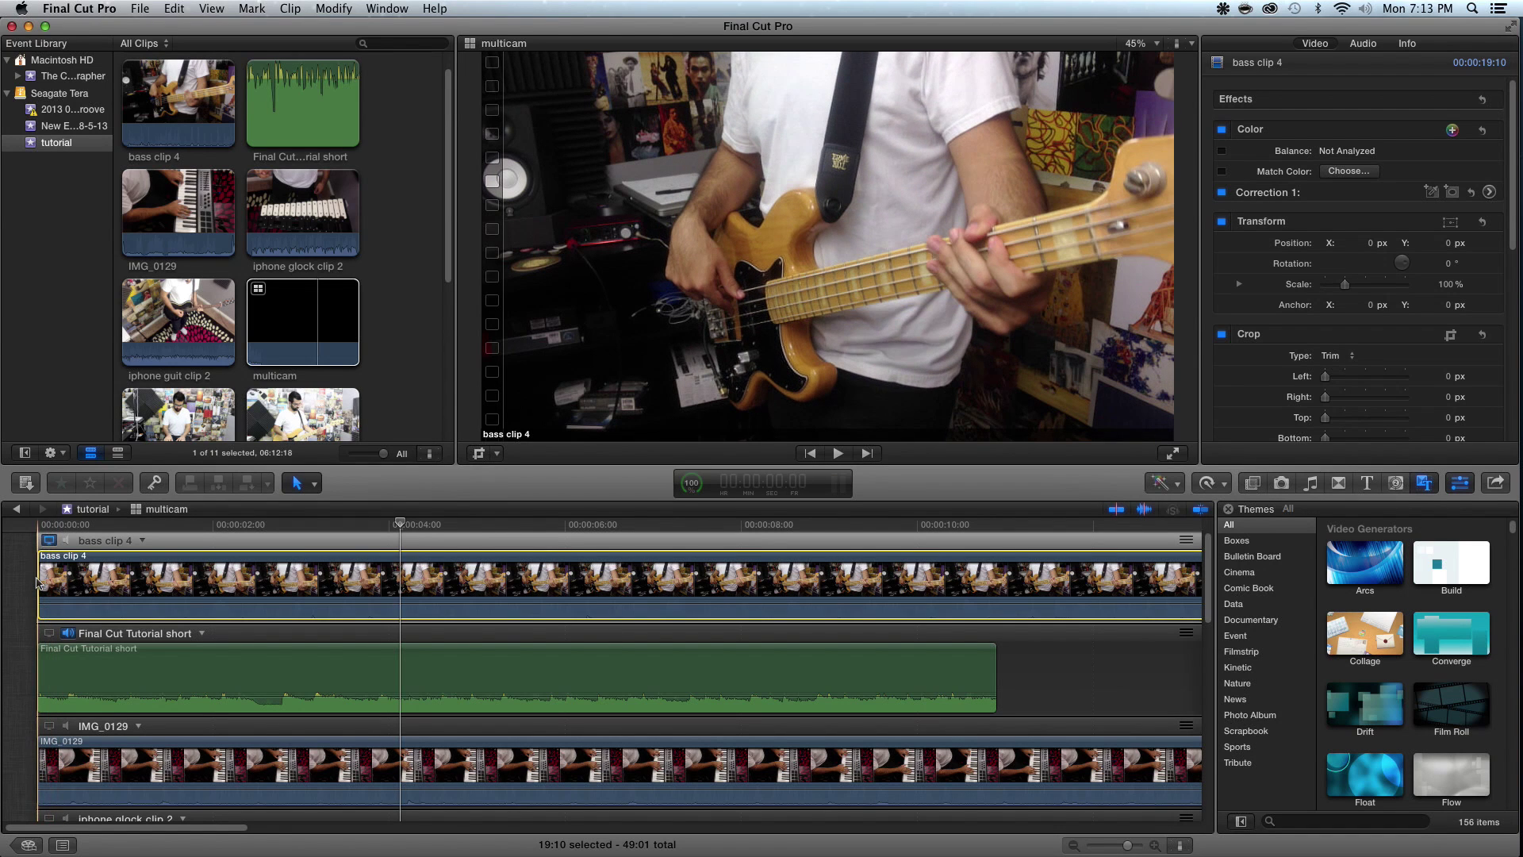
key("space")
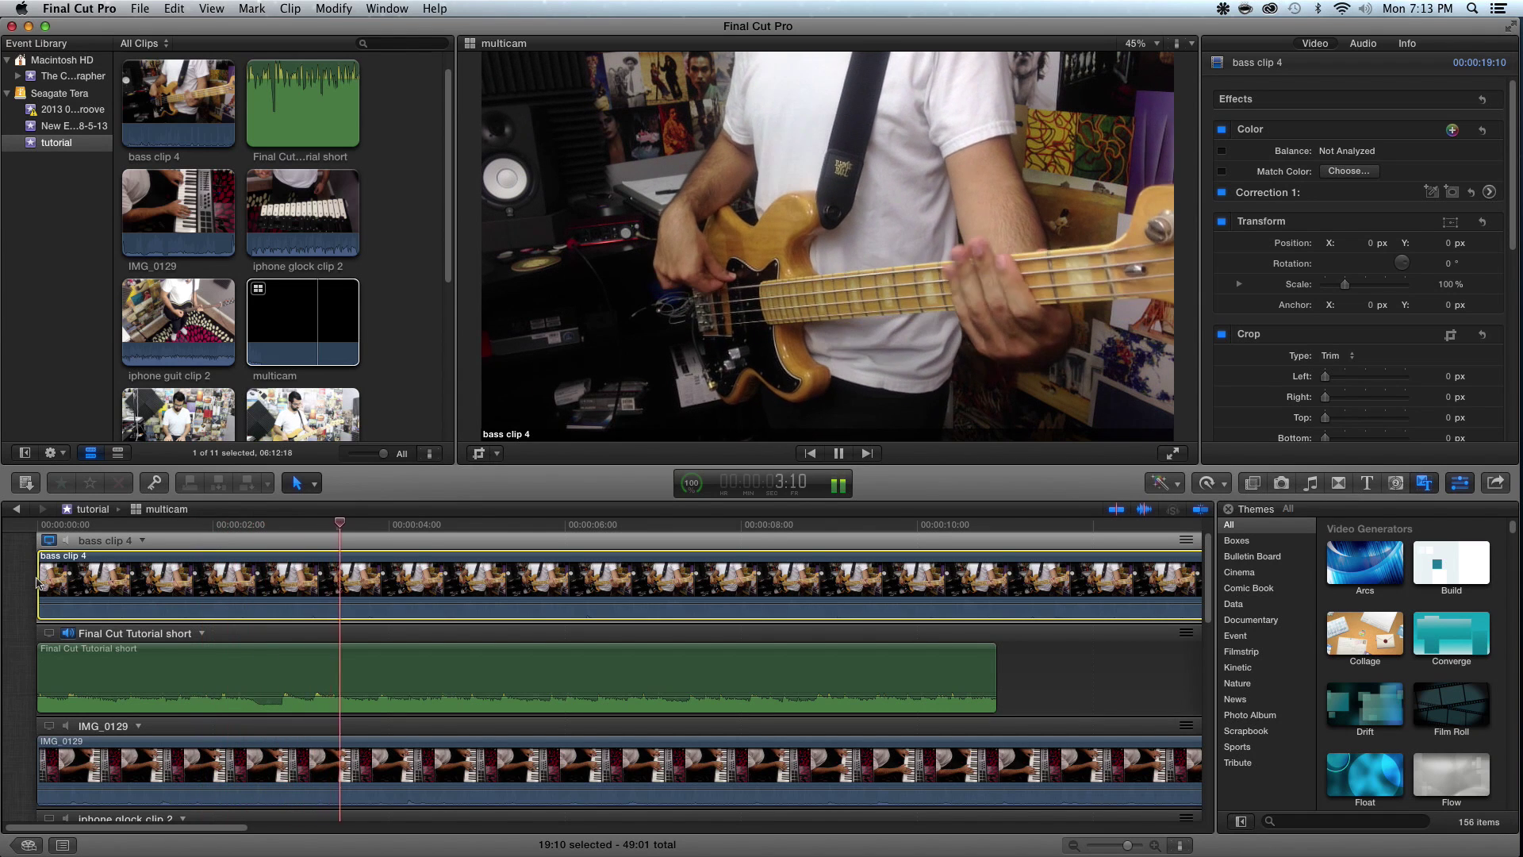
Stop playback and nudge bass clip 4 by single frames at the start of its angle
key("space")
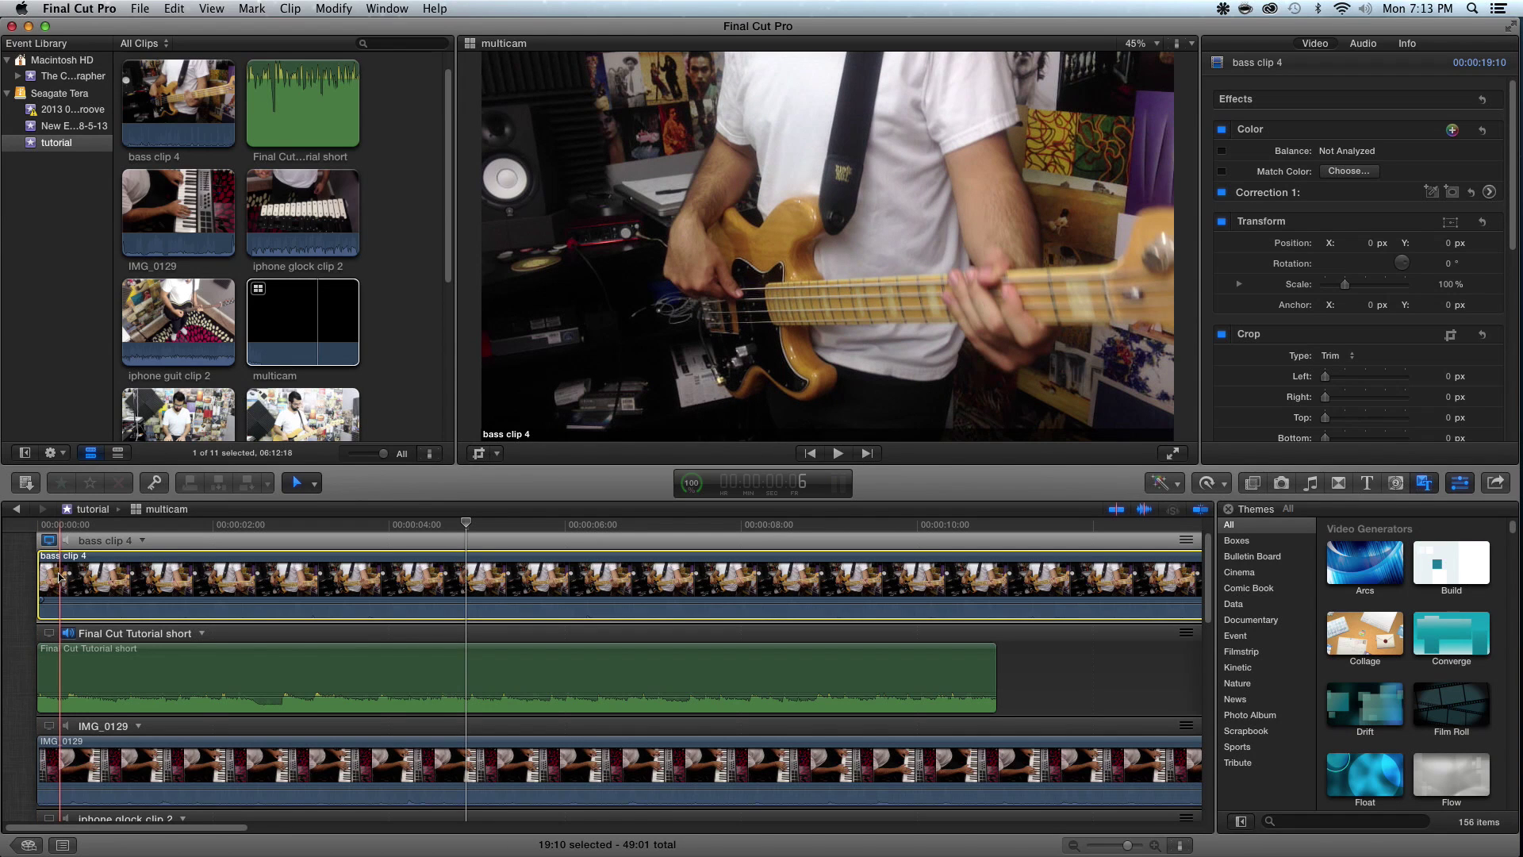
left_click_drag(59, 563, 24, 569)
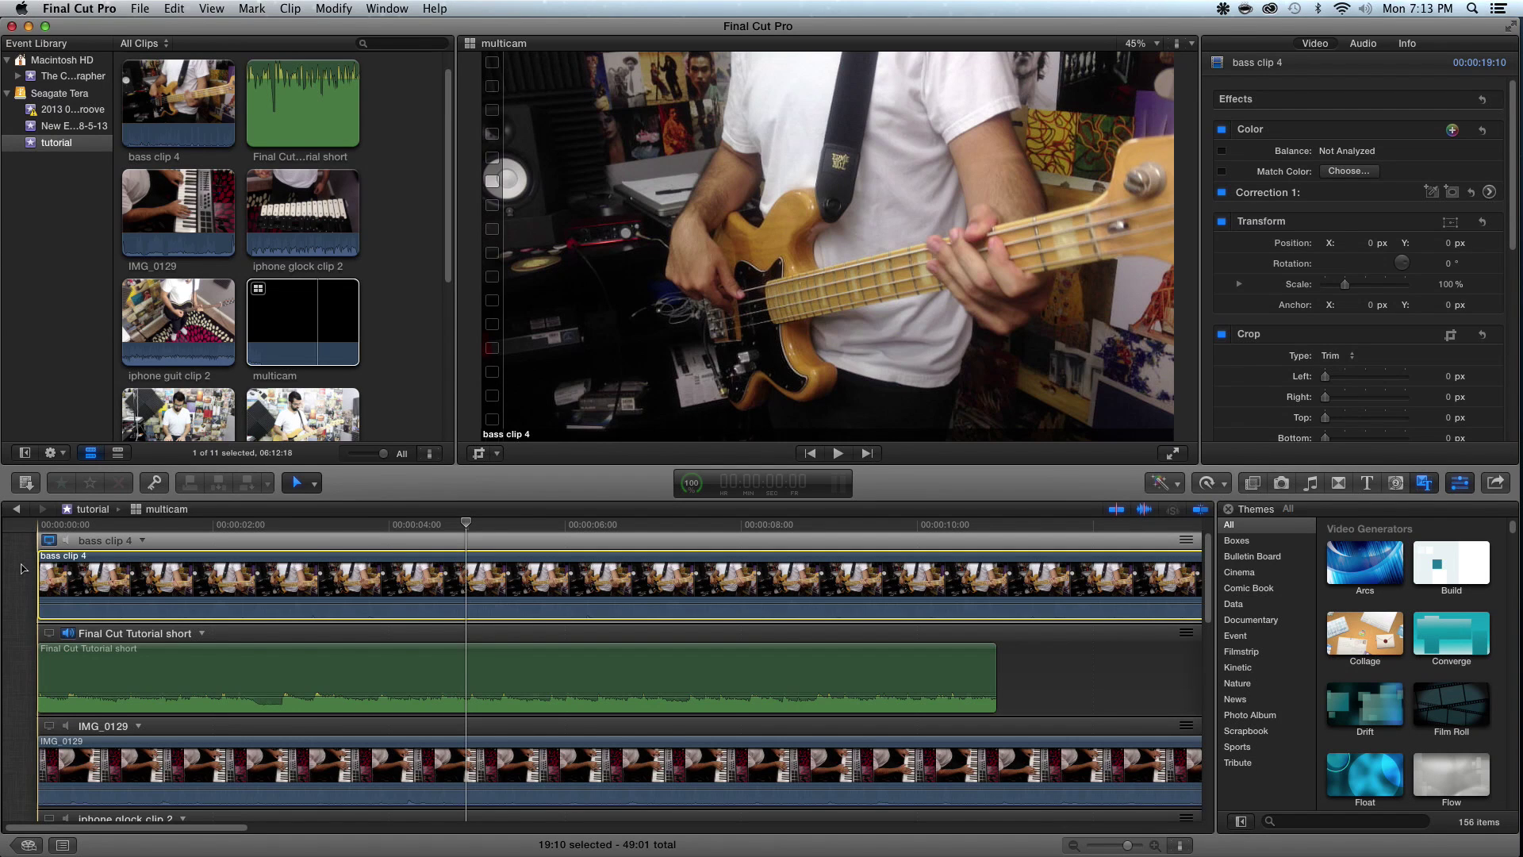
key("period")
key("comma")
key("period")
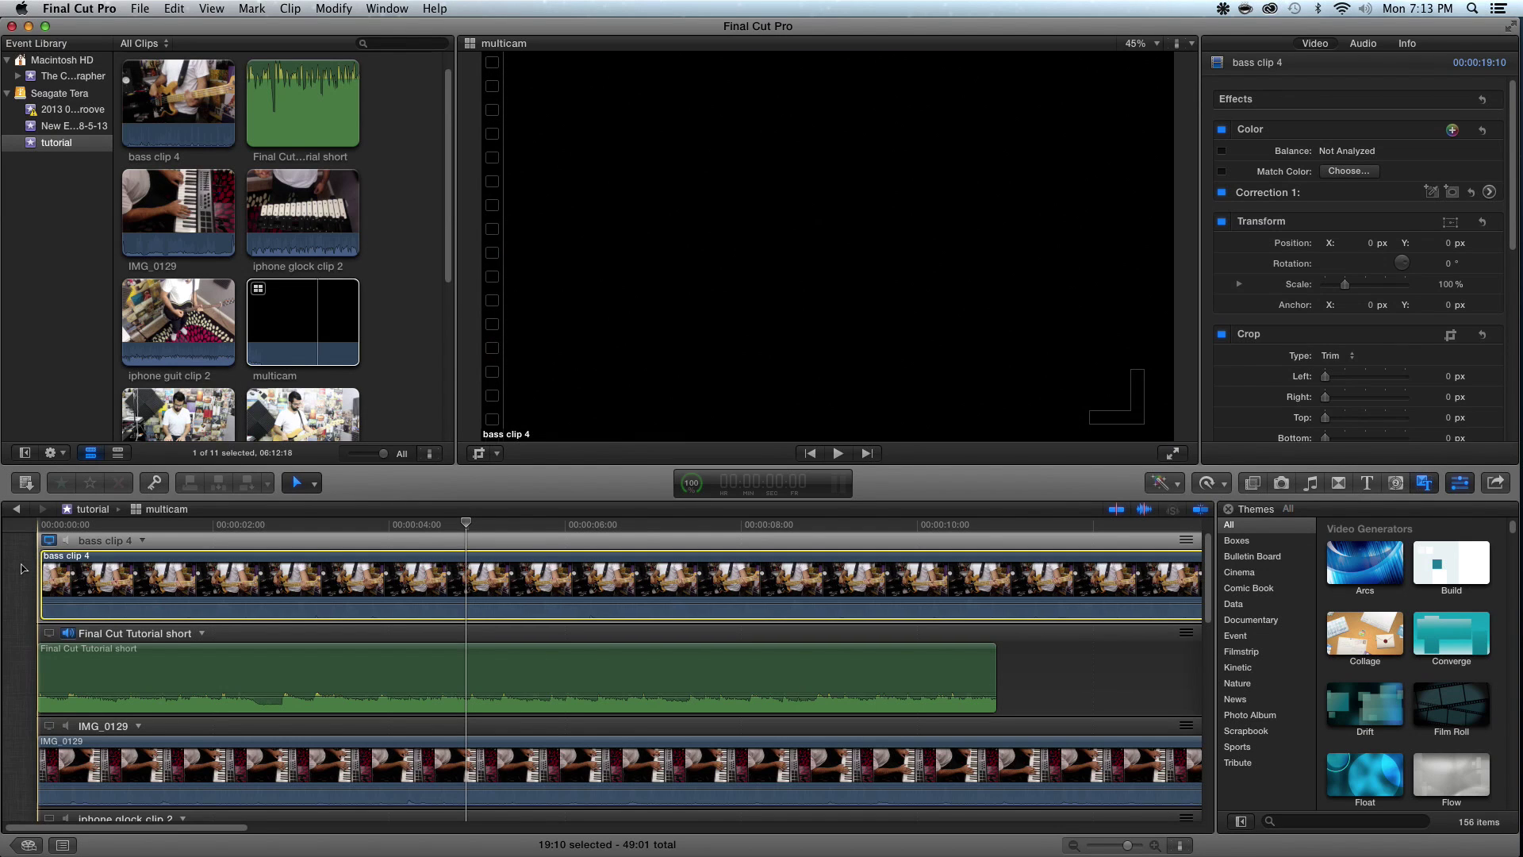
key("period")
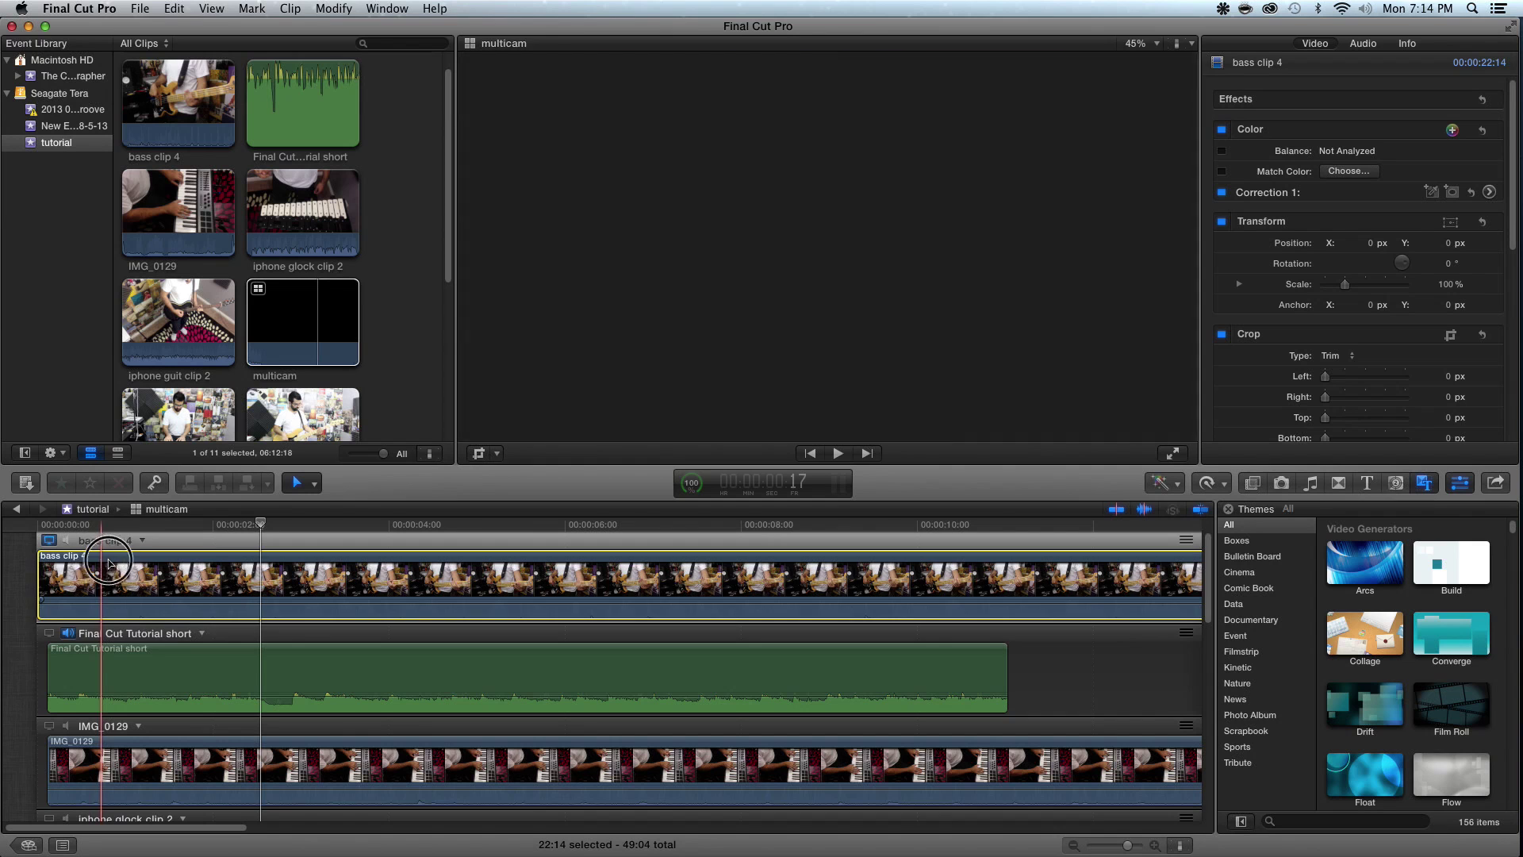
Adjust the start point of bass clip 4 to a clip length of 23:00 and replay its opening against the audio
left_click_drag(103, 567, 37, 563)
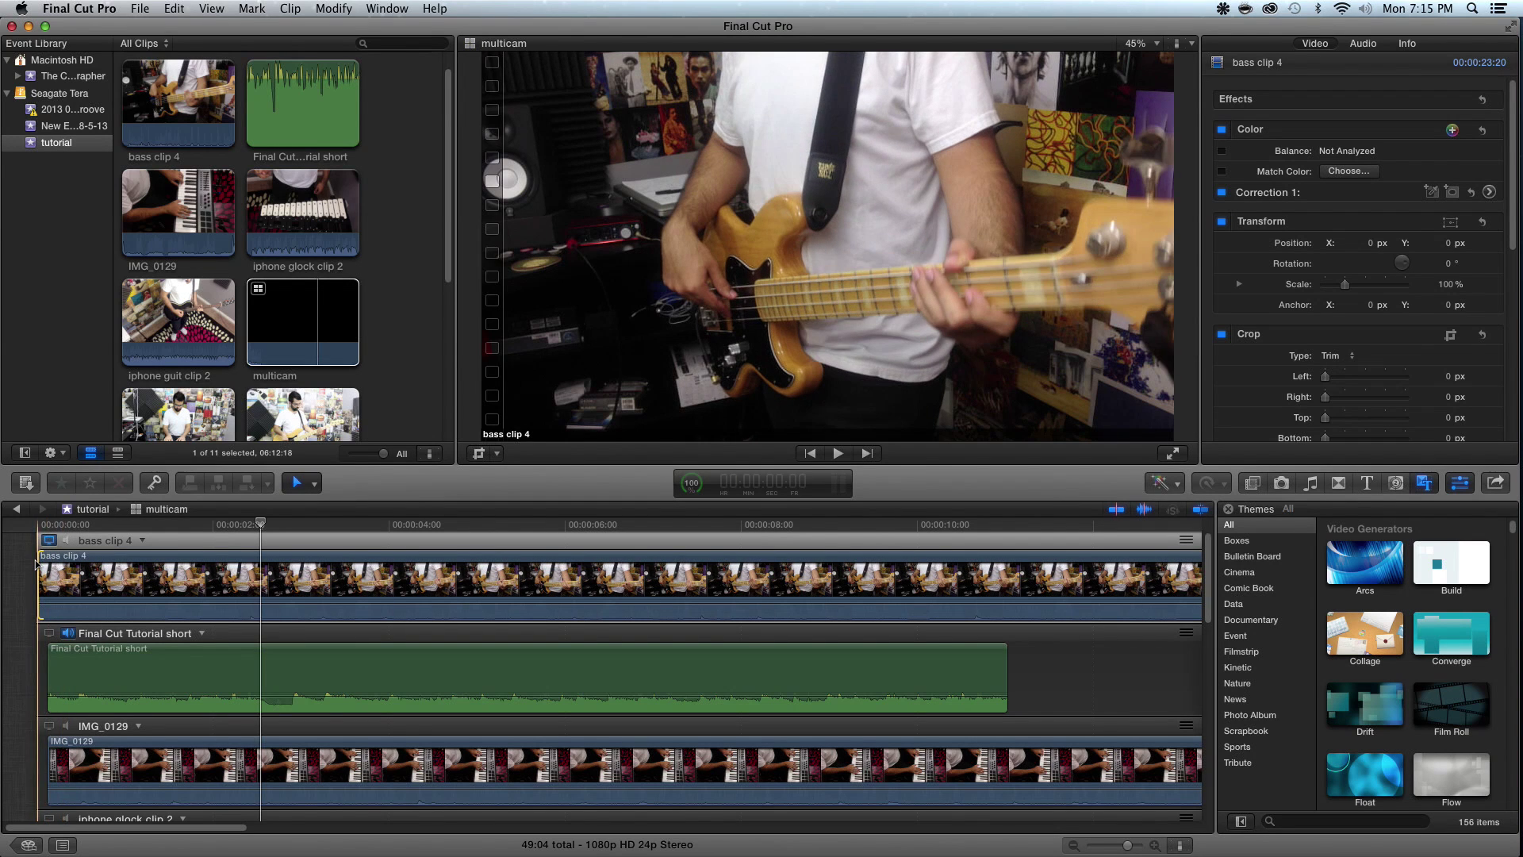
key("space")
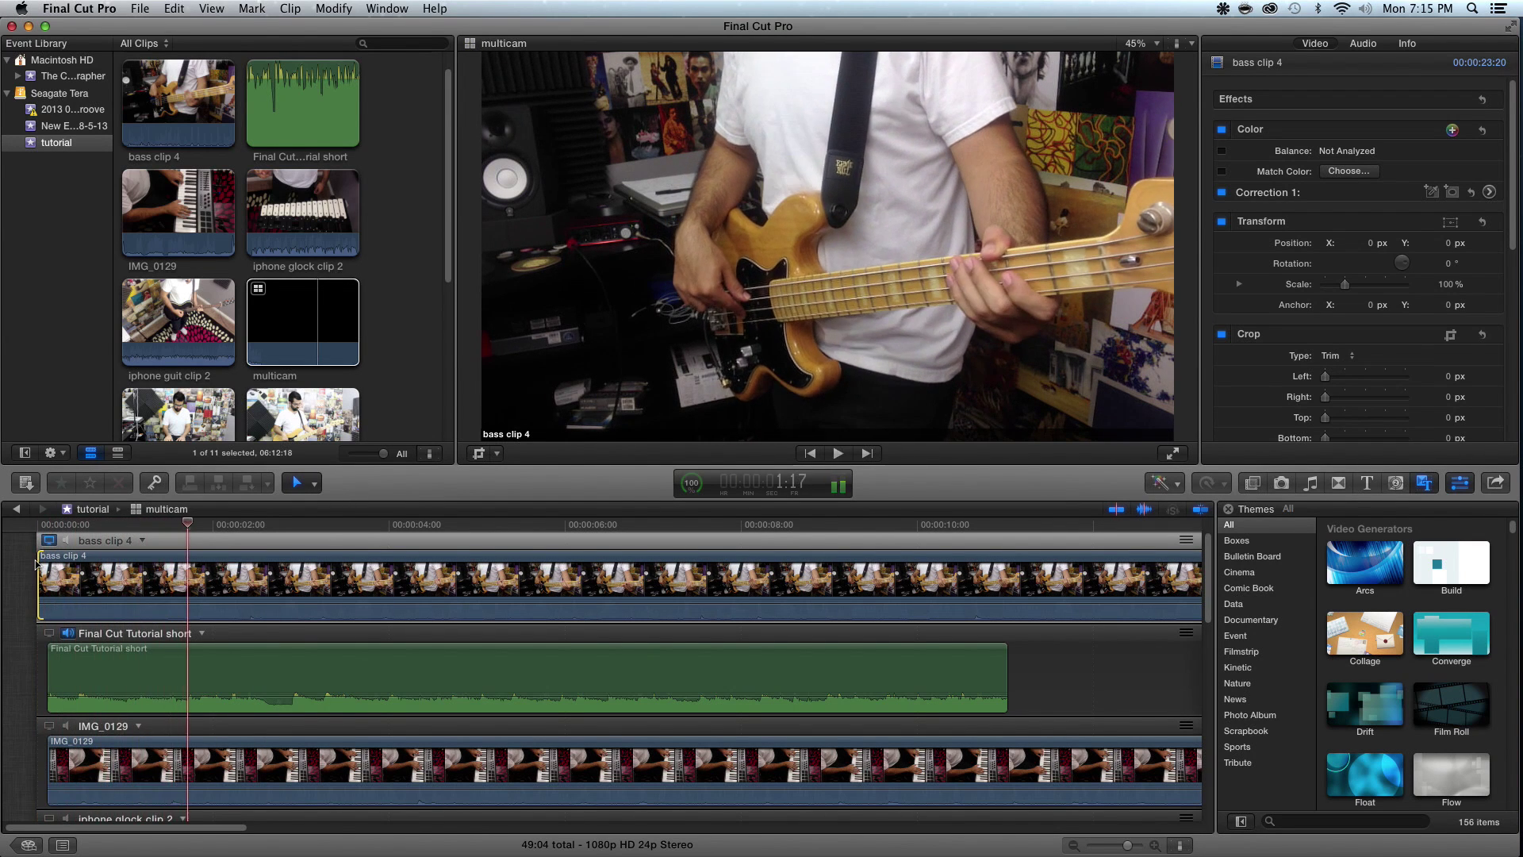
mouse_move(41, 579)
left_mouse_down()
mouse_move(113, 580)
mouse_move(39, 560)
left_mouse_up()
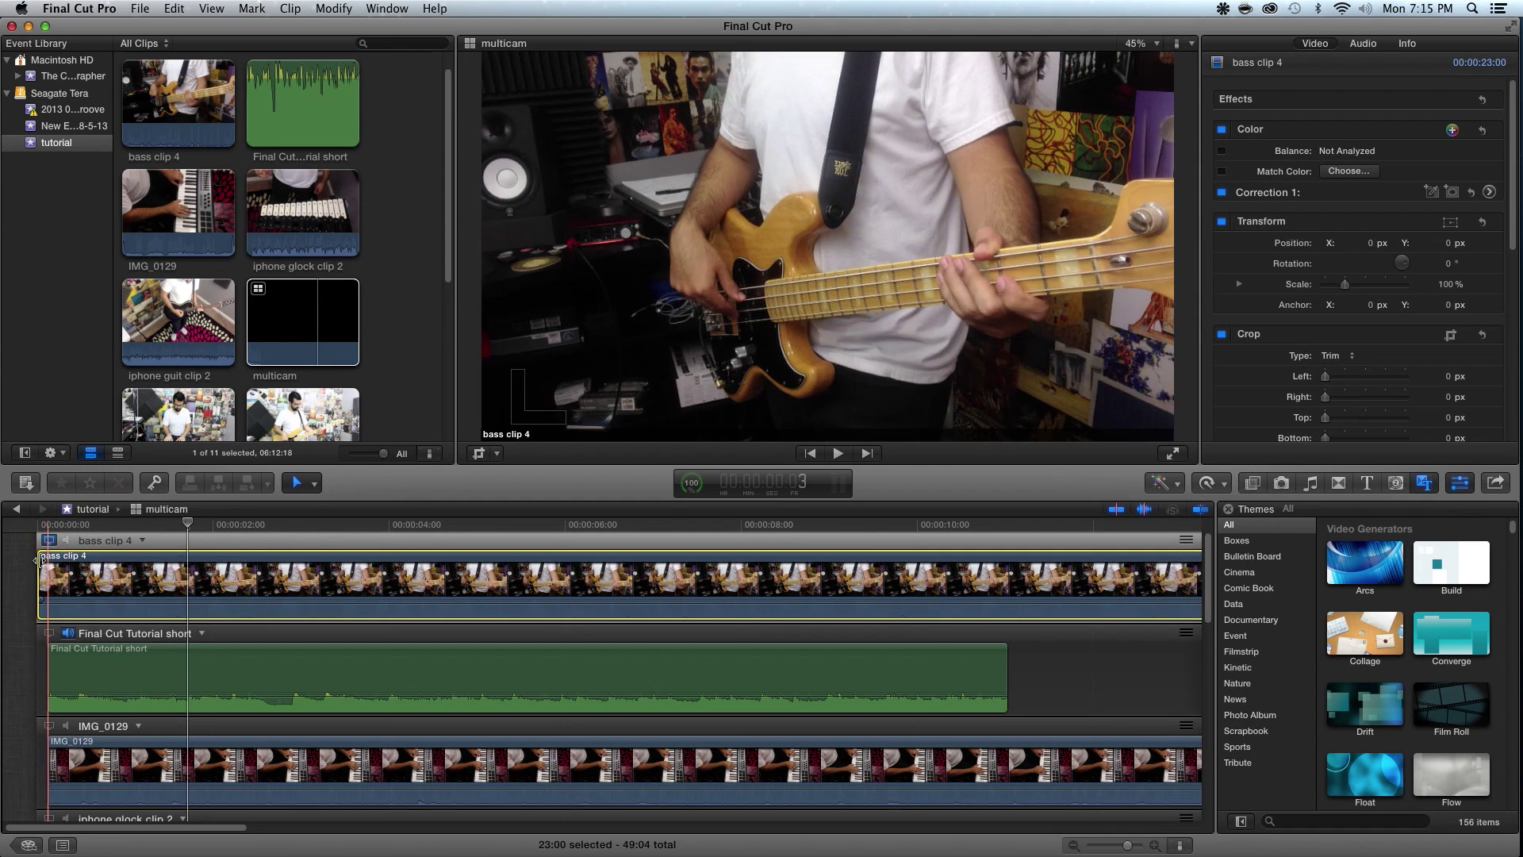
key("slash")
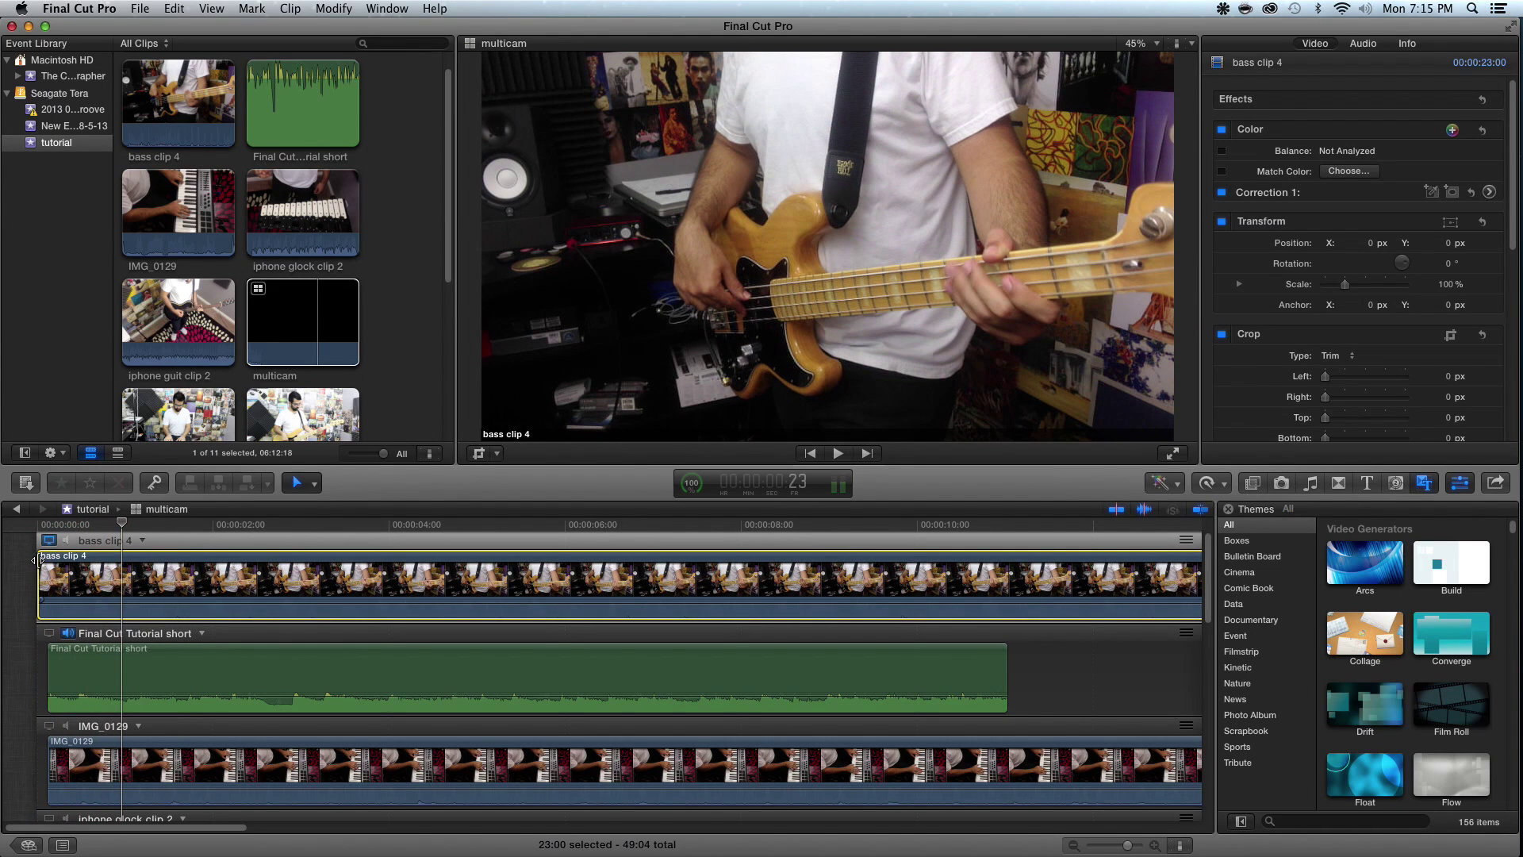
key("slash")
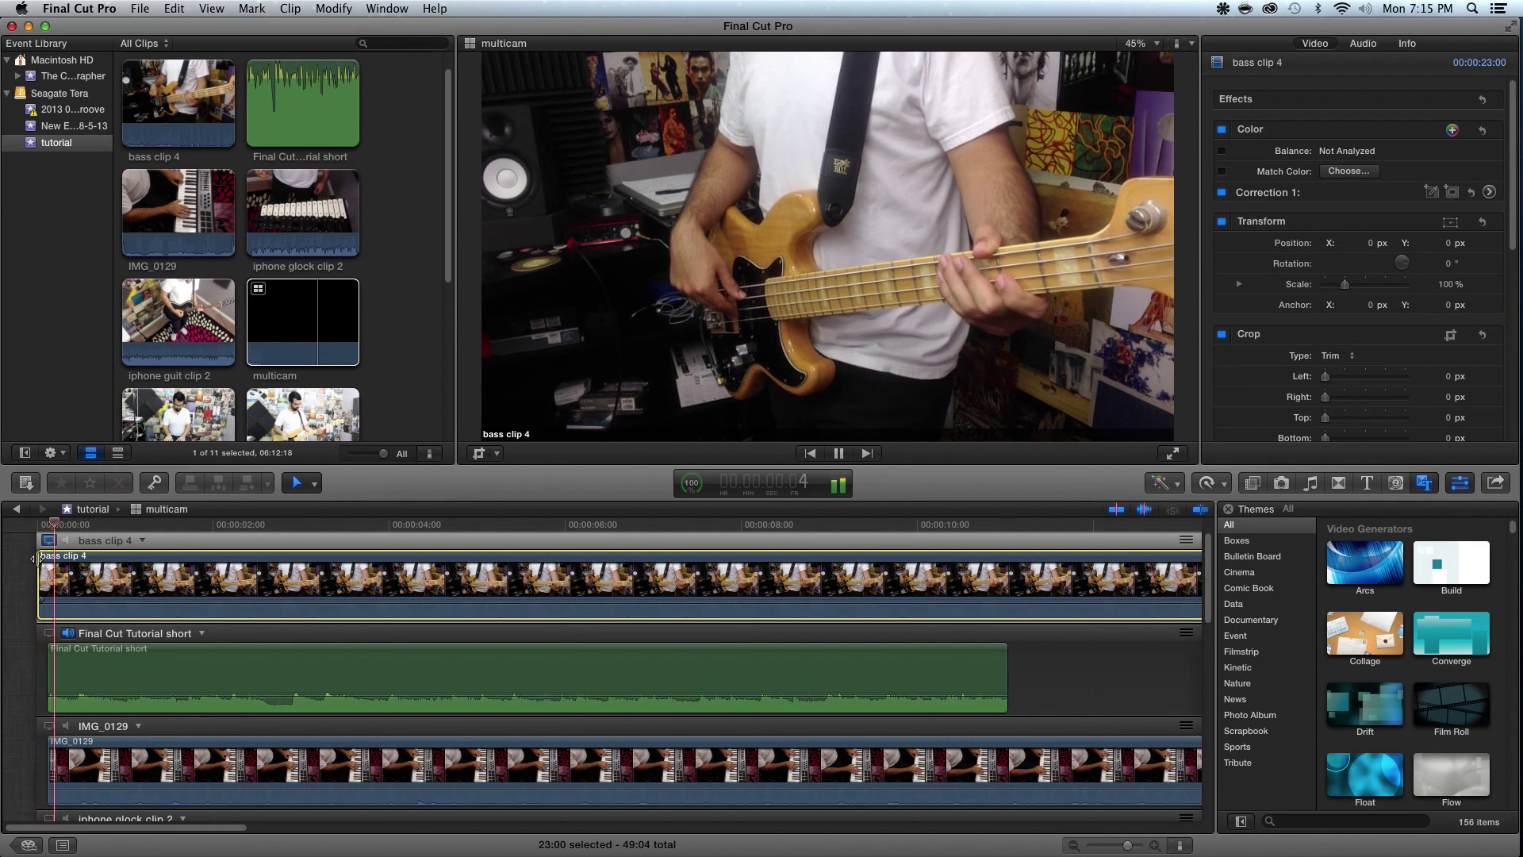
key("space")
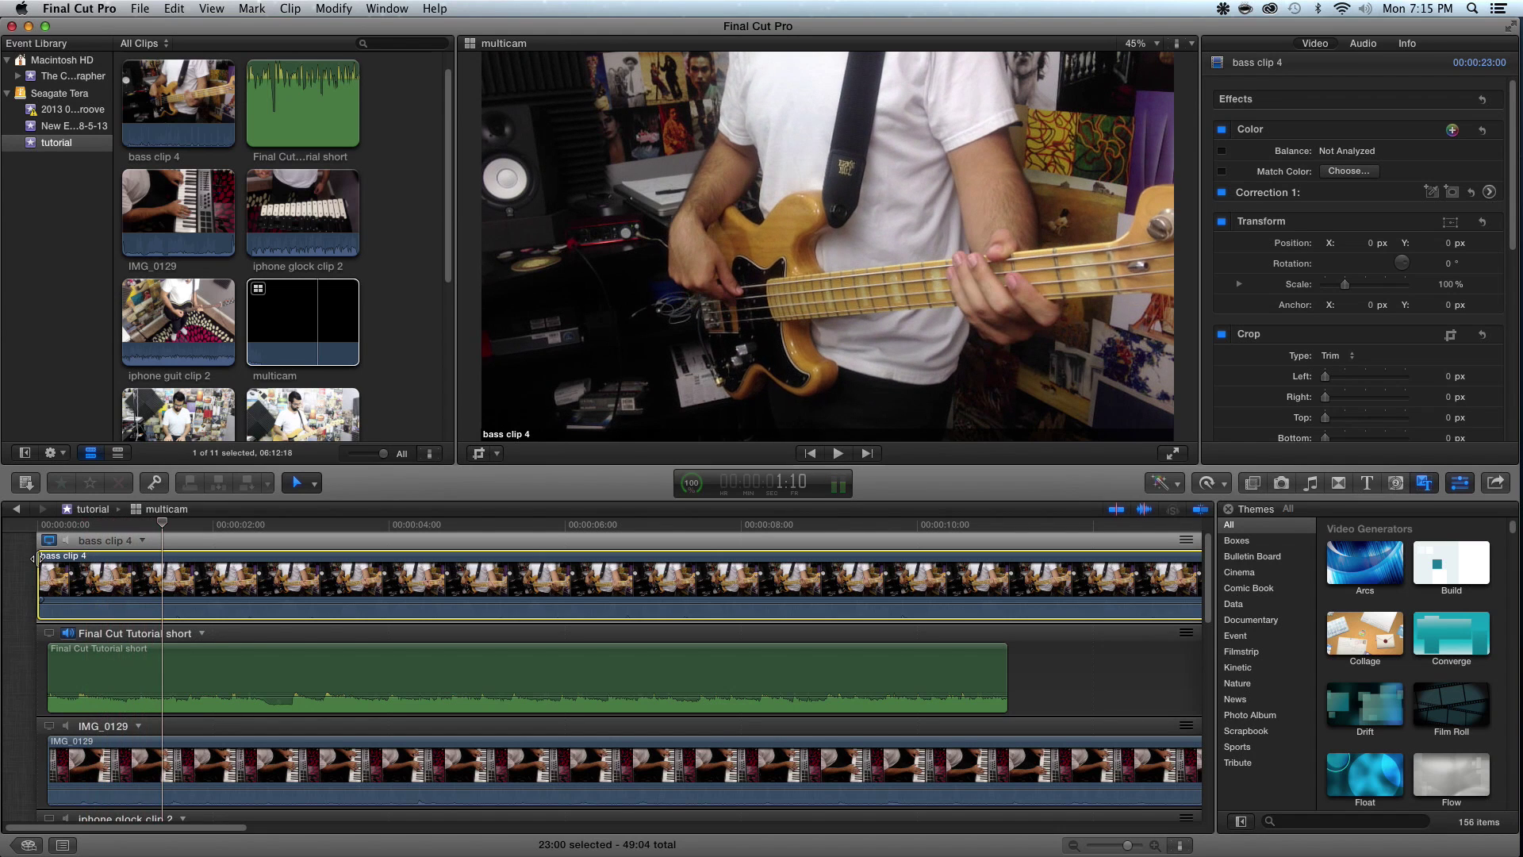
Nudge bass clip 4 about five frames earlier relative to the other angles while replaying its opening
key("comma")
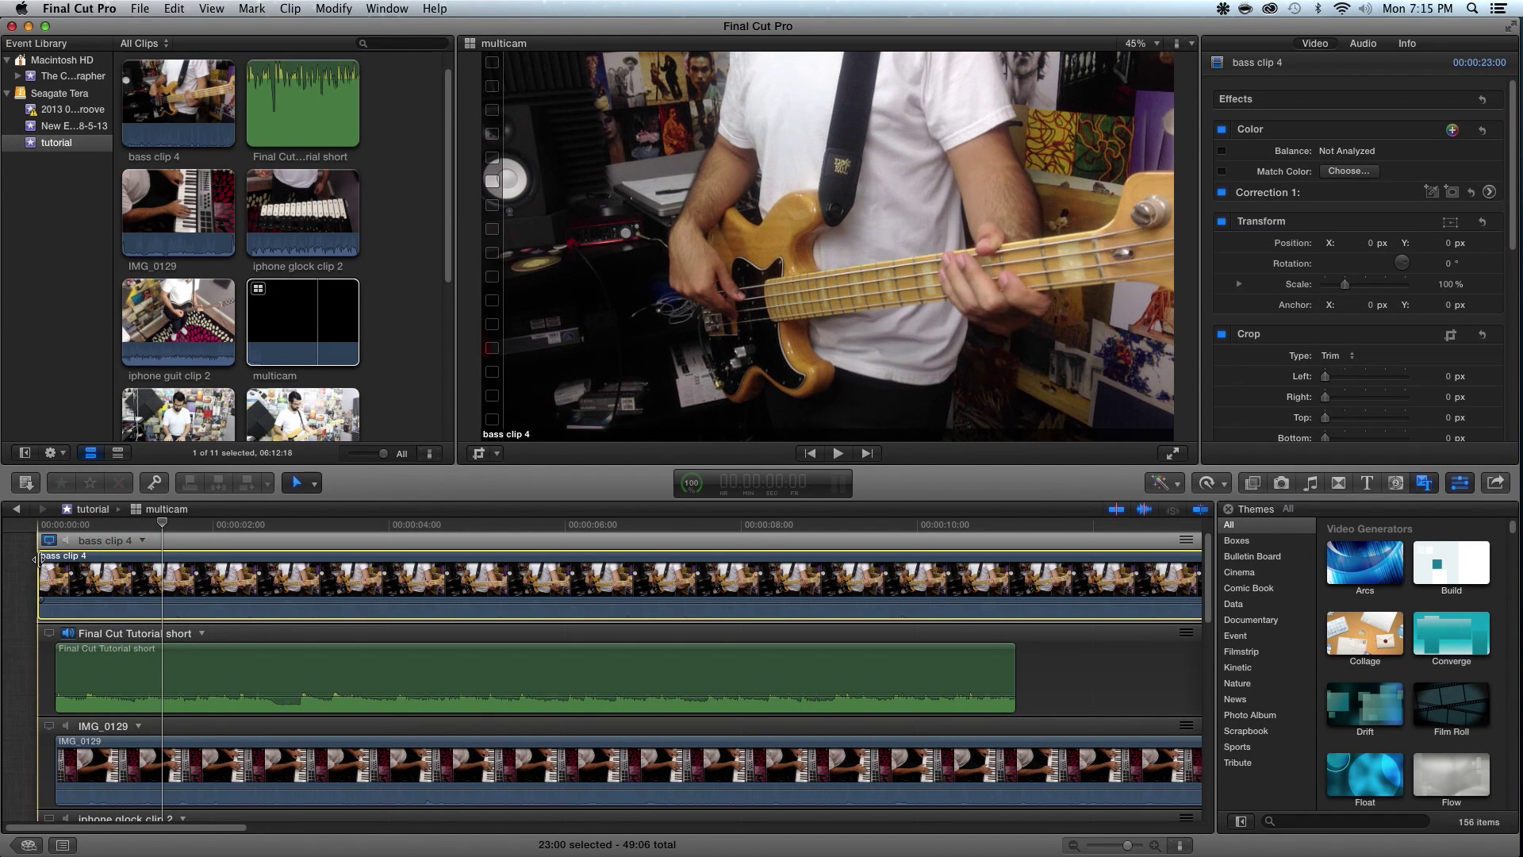
key("comma")
key("Home")
key("space")
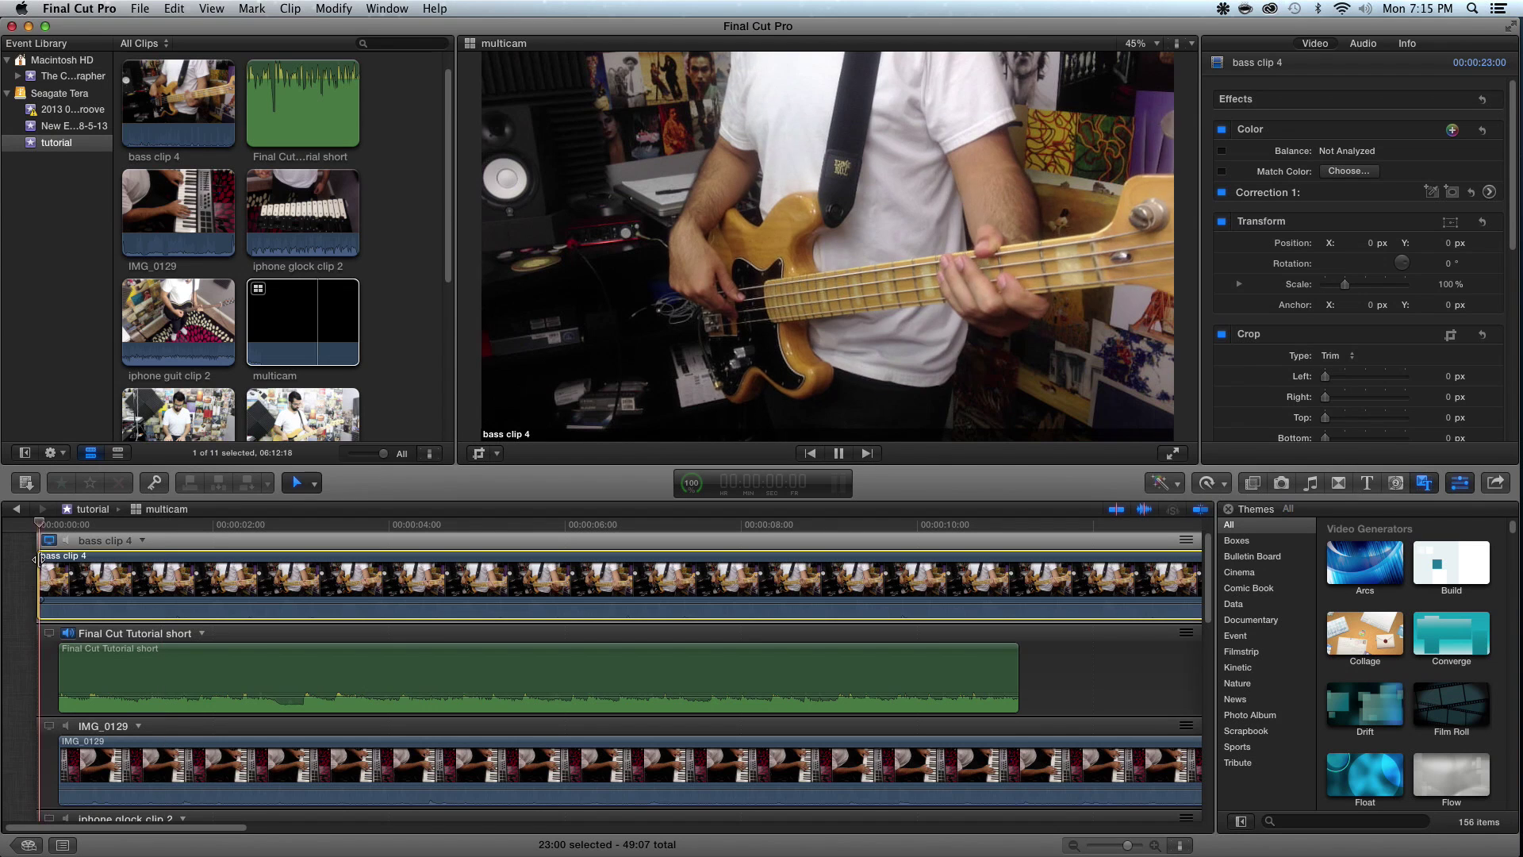
key("comma")
key("comma")
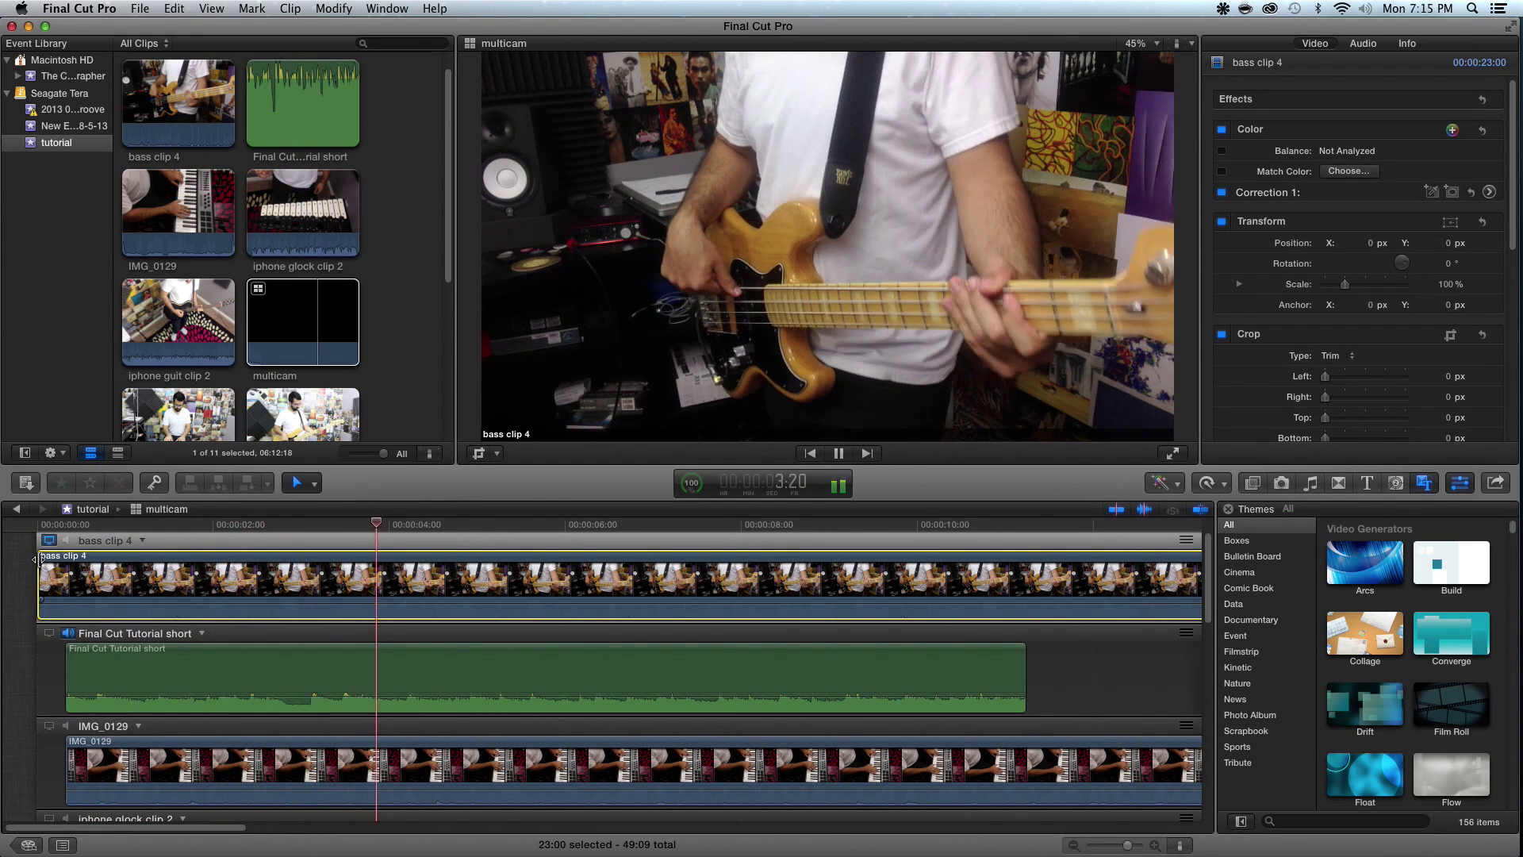
Shift bass clip 4 four more frames earlier during playback and replay the opening to recheck its sync
key("comma")
key("comma")
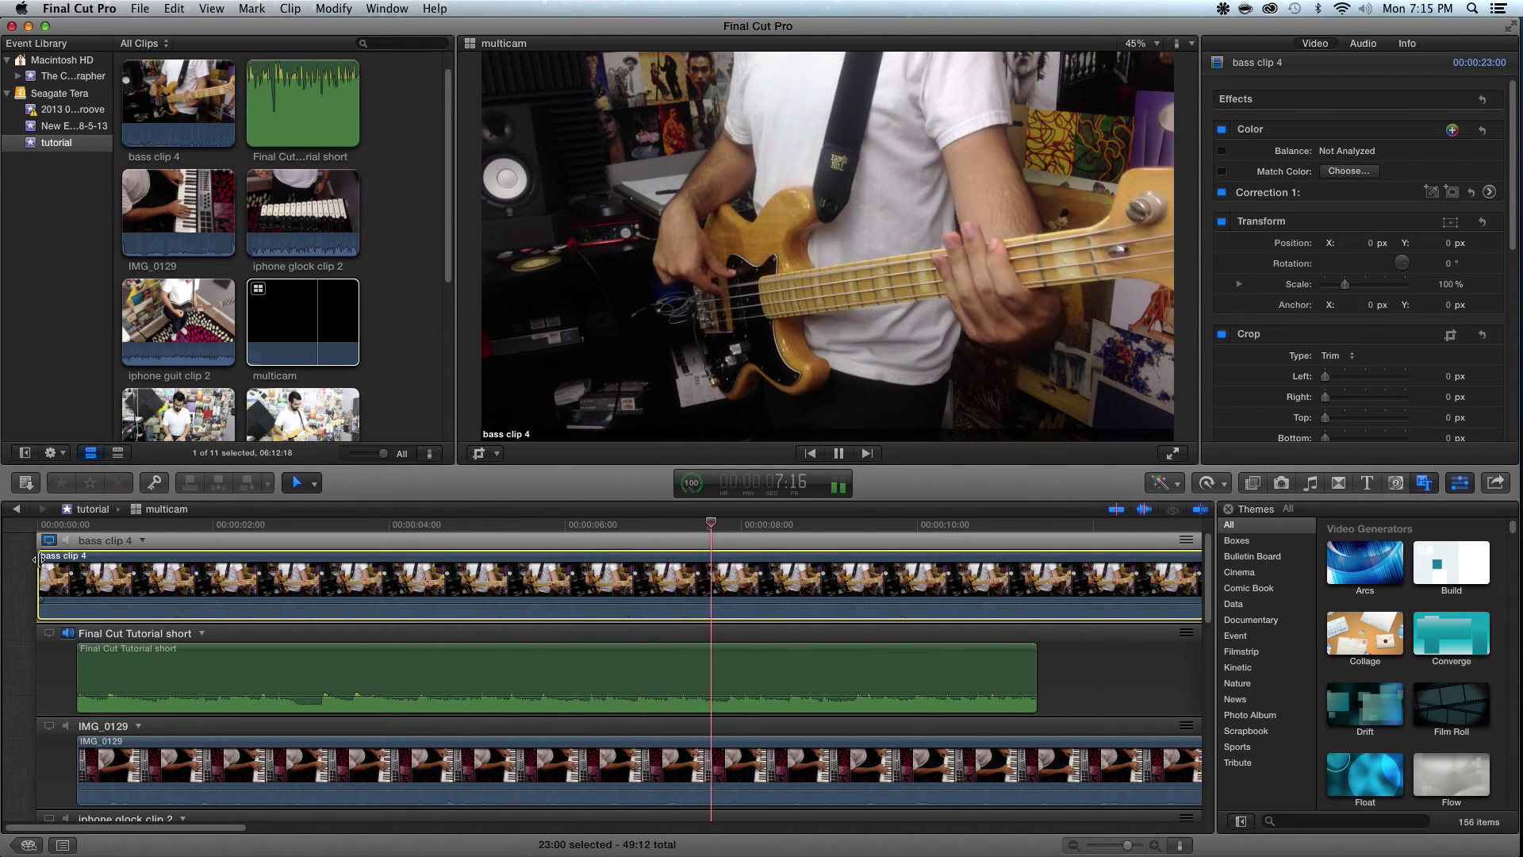
key("period")
key("period")
key("space")
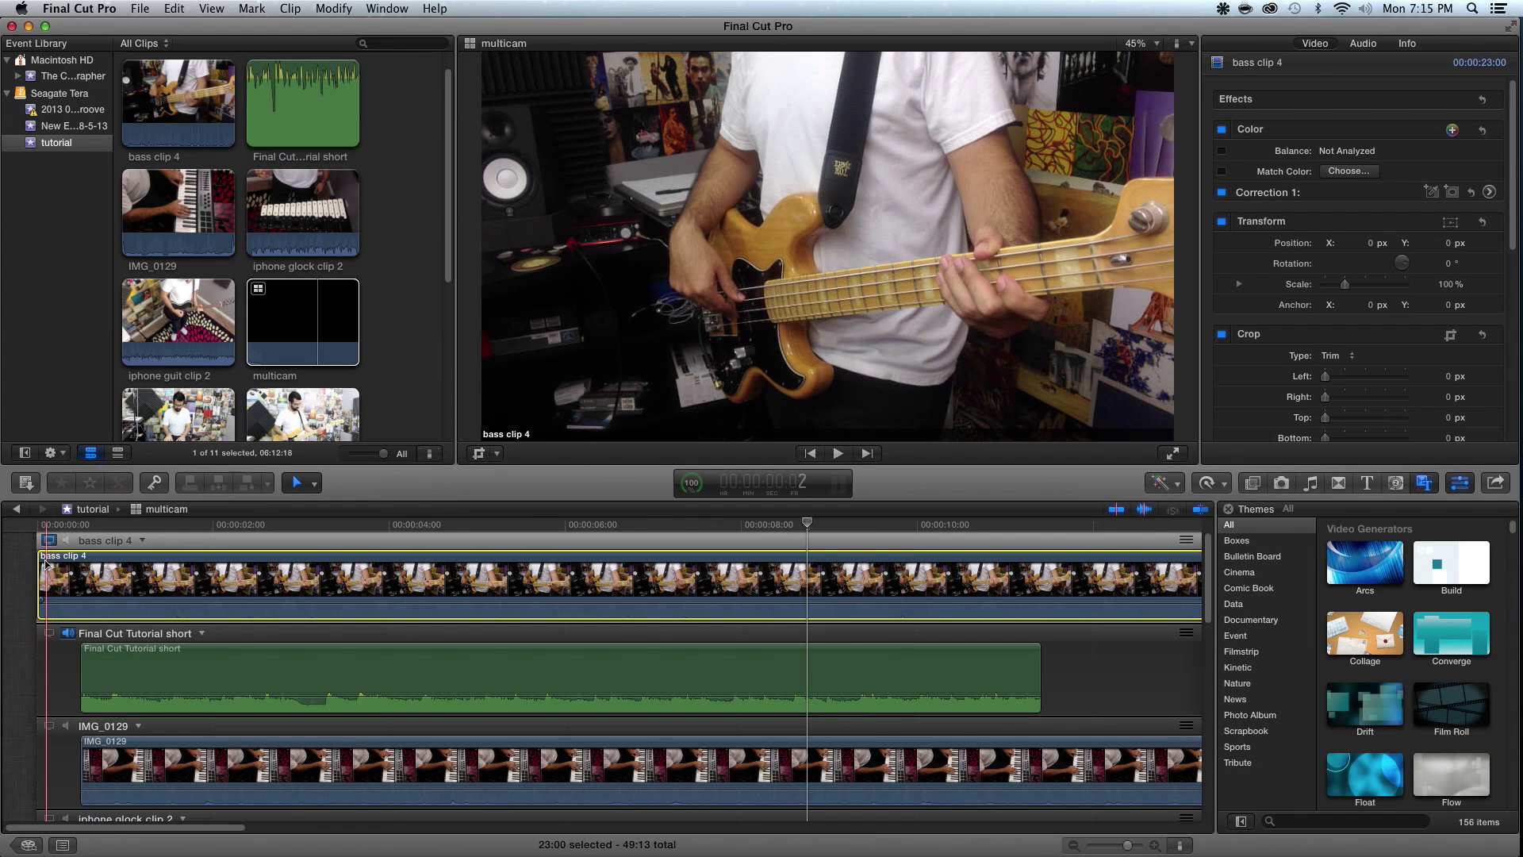
key("space")
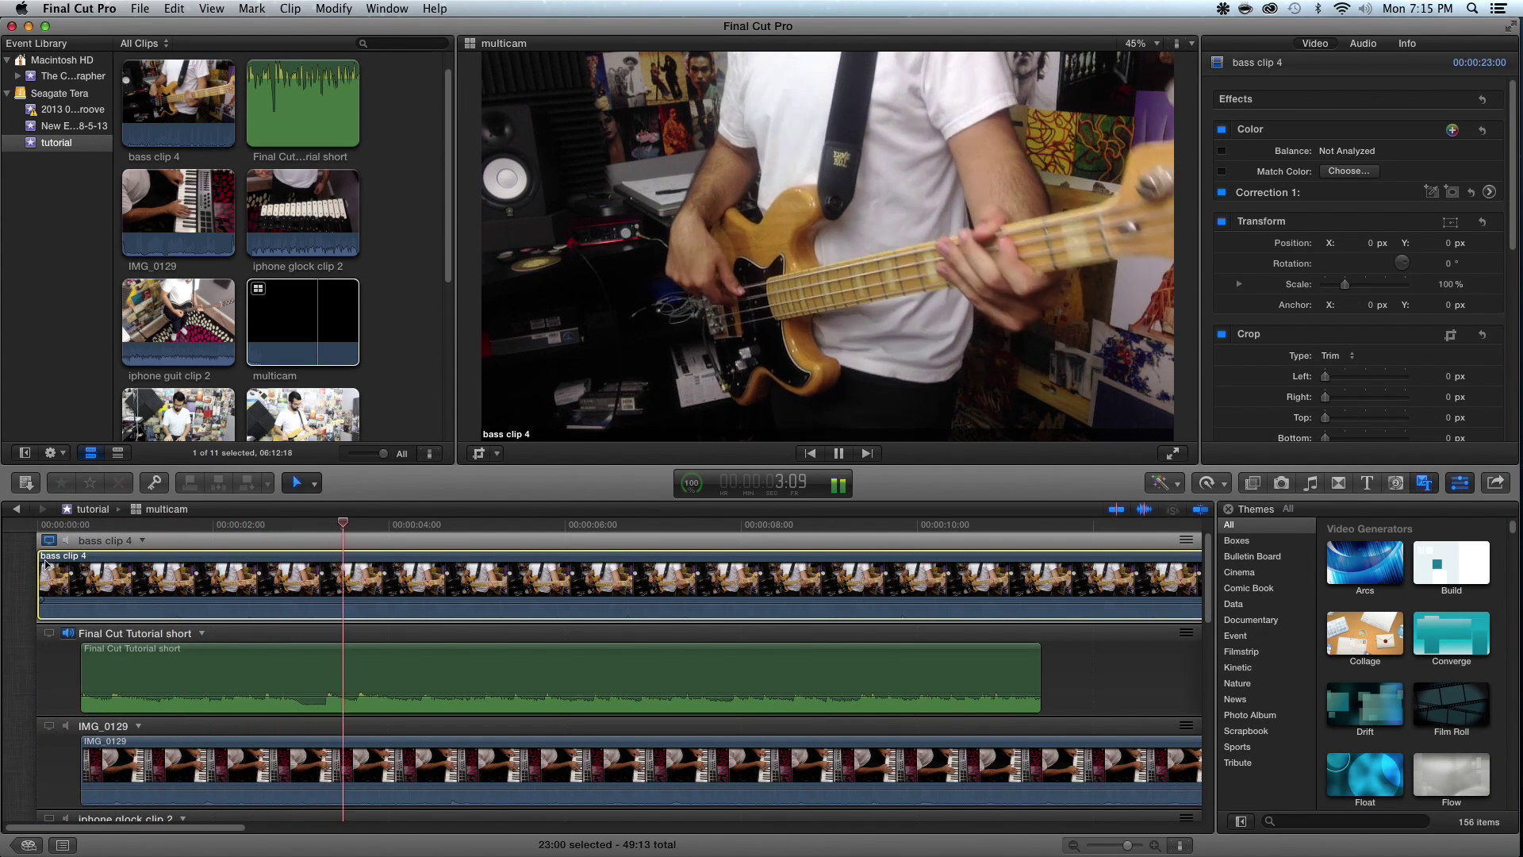
Move bass clip 4 another four frames earlier and play the opening repeatedly to compare it with the audio
key("comma")
key("comma")
key("comma")
key("comma")
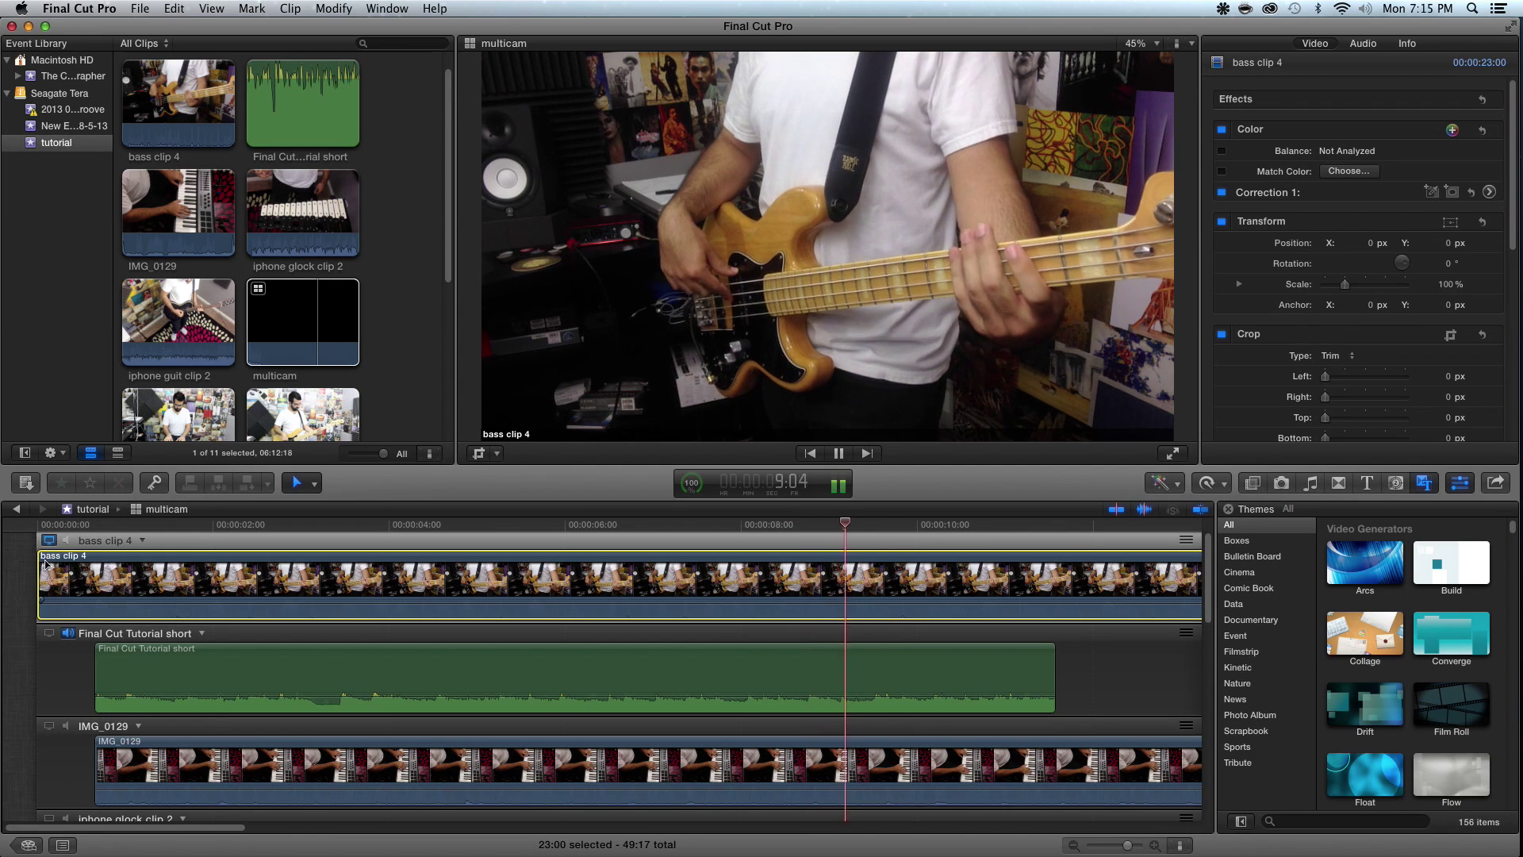
key("space")
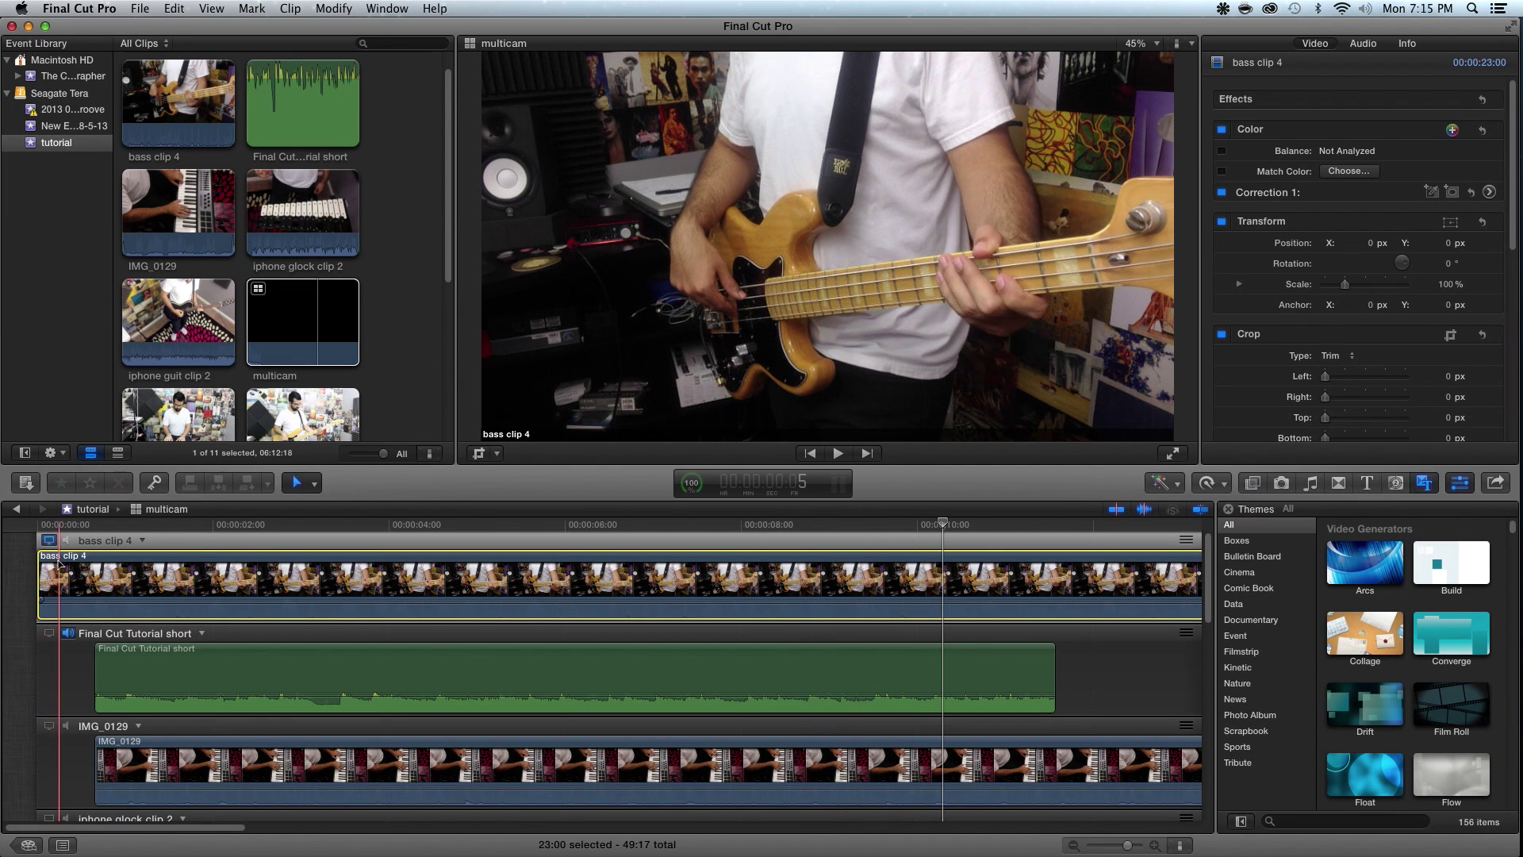
key("space")
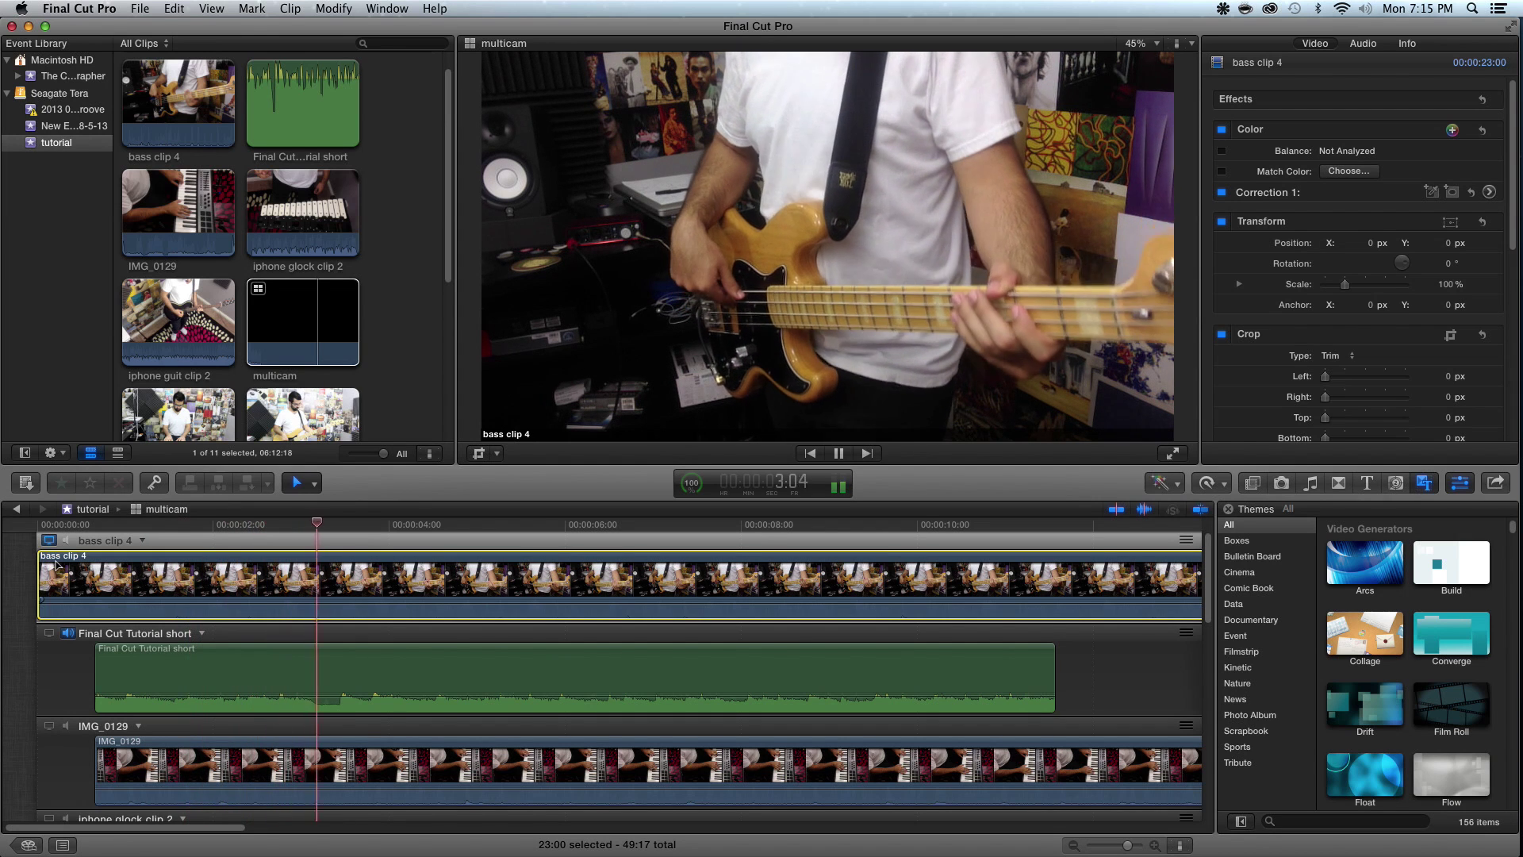
key("space")
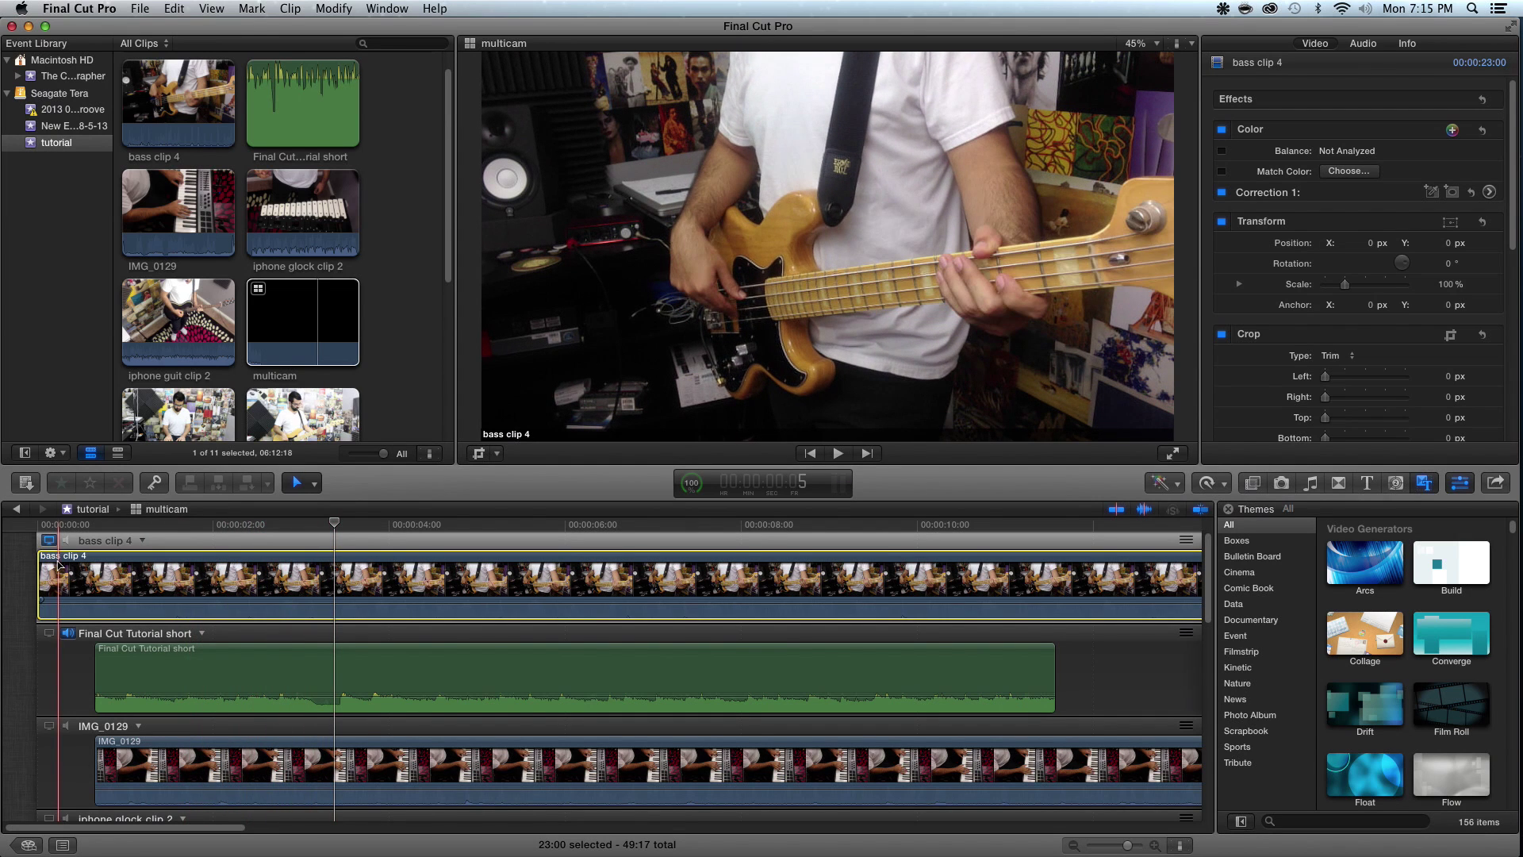
Nudge bass clip 4 a further four frames earlier and play it through to the end of the audio track
key("period")
key("period")
key("space")
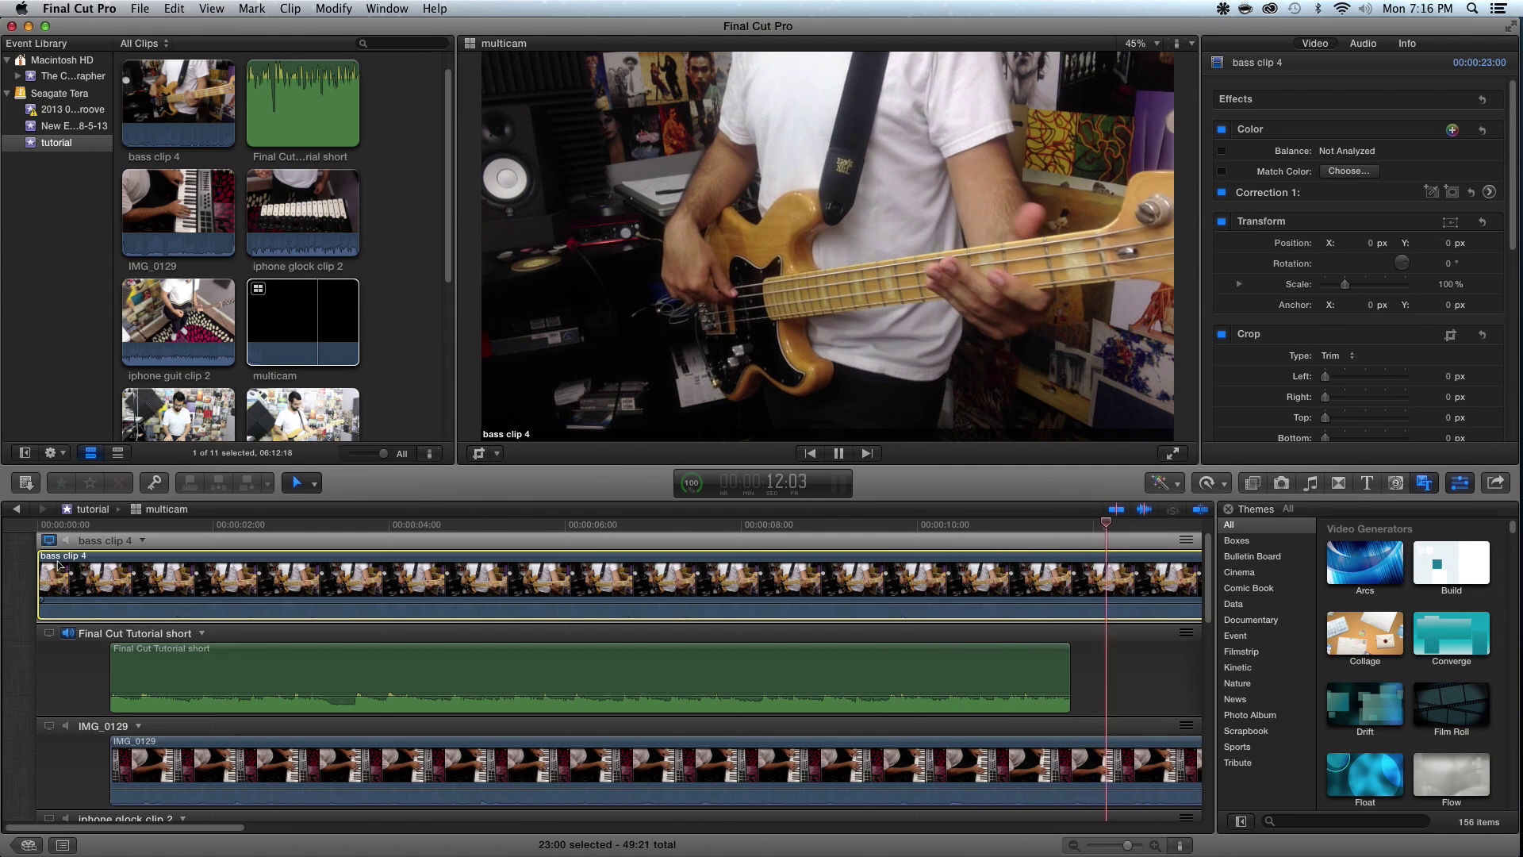
key("space")
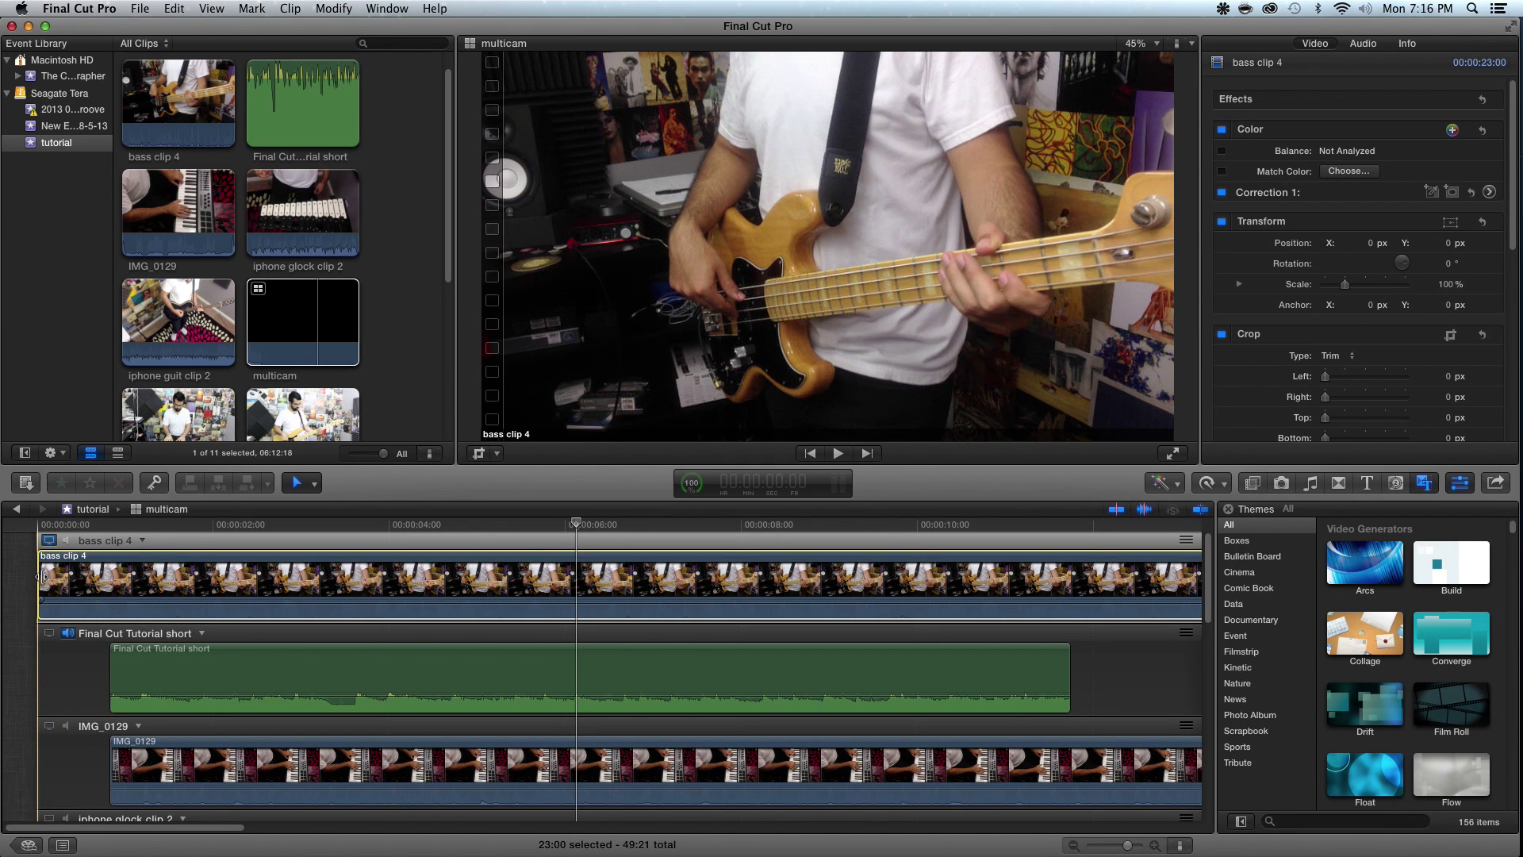
Trim the start of bass clip 4 to line up with the start of the Final Cut Tutorial short audio
left_click_drag(38, 577, 107, 578)
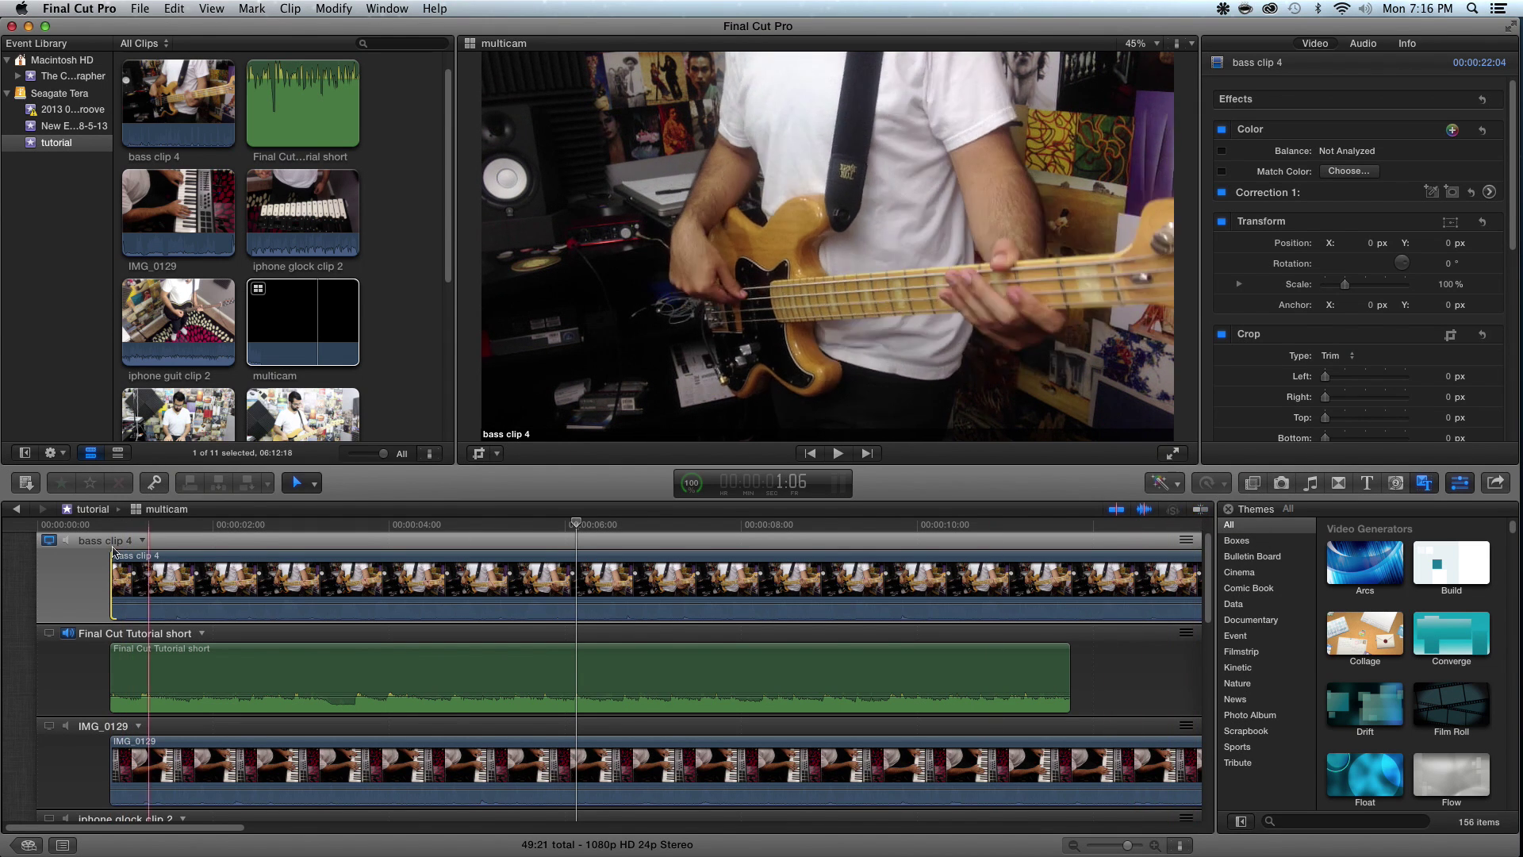
mouse_move(104, 599)
left_mouse_down()
mouse_move(130, 599)
mouse_move(97, 599)
left_mouse_up()
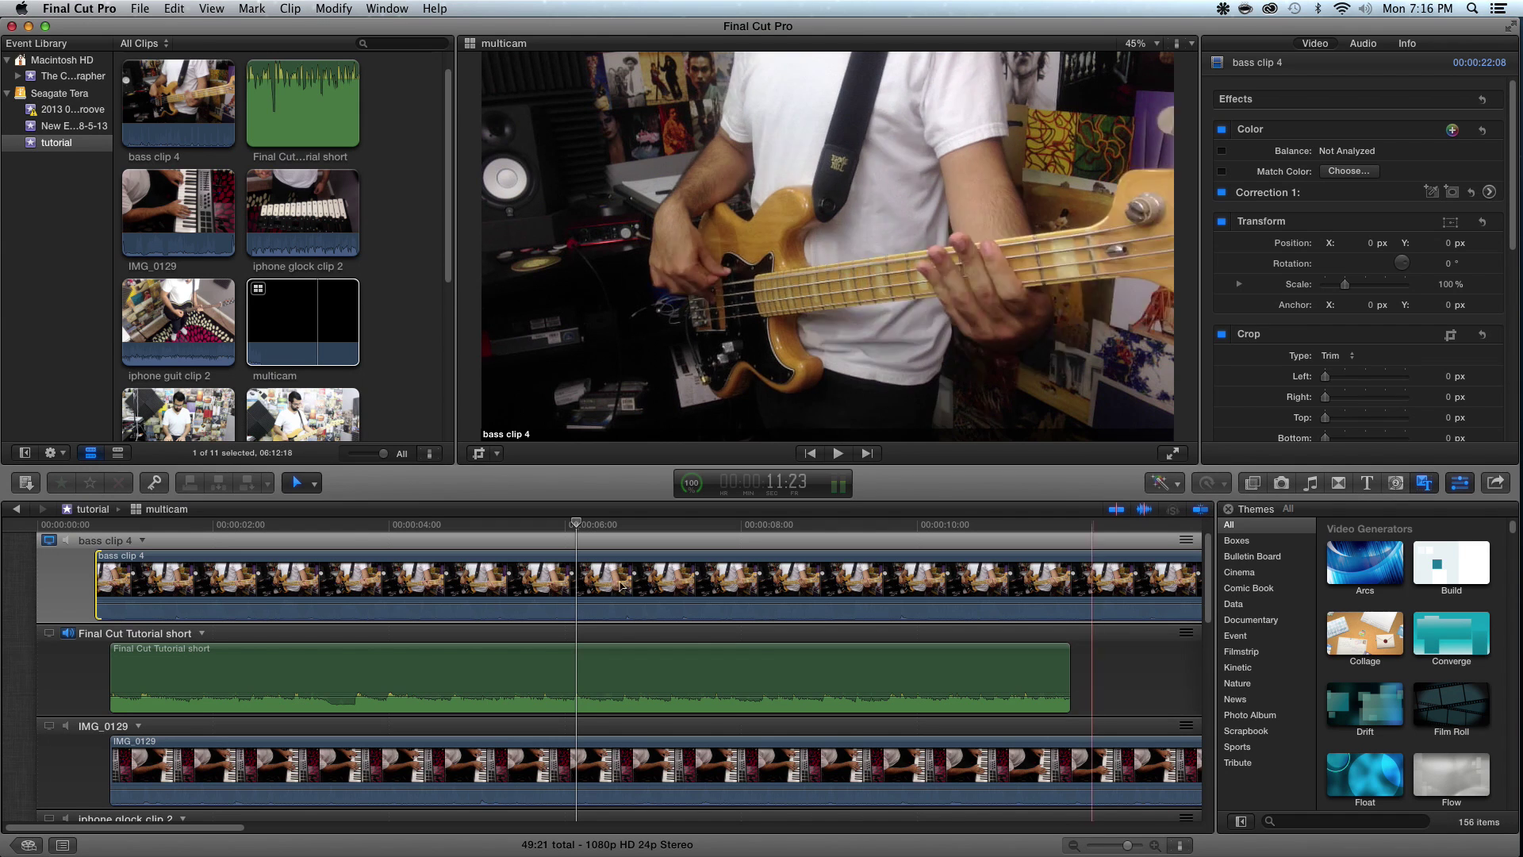
left_click_drag(98, 611, 119, 610)
Trim the end of bass clip 4 back to the end of the Final Cut Tutorial short audio and play it
scroll(753, 604, "right", 10)
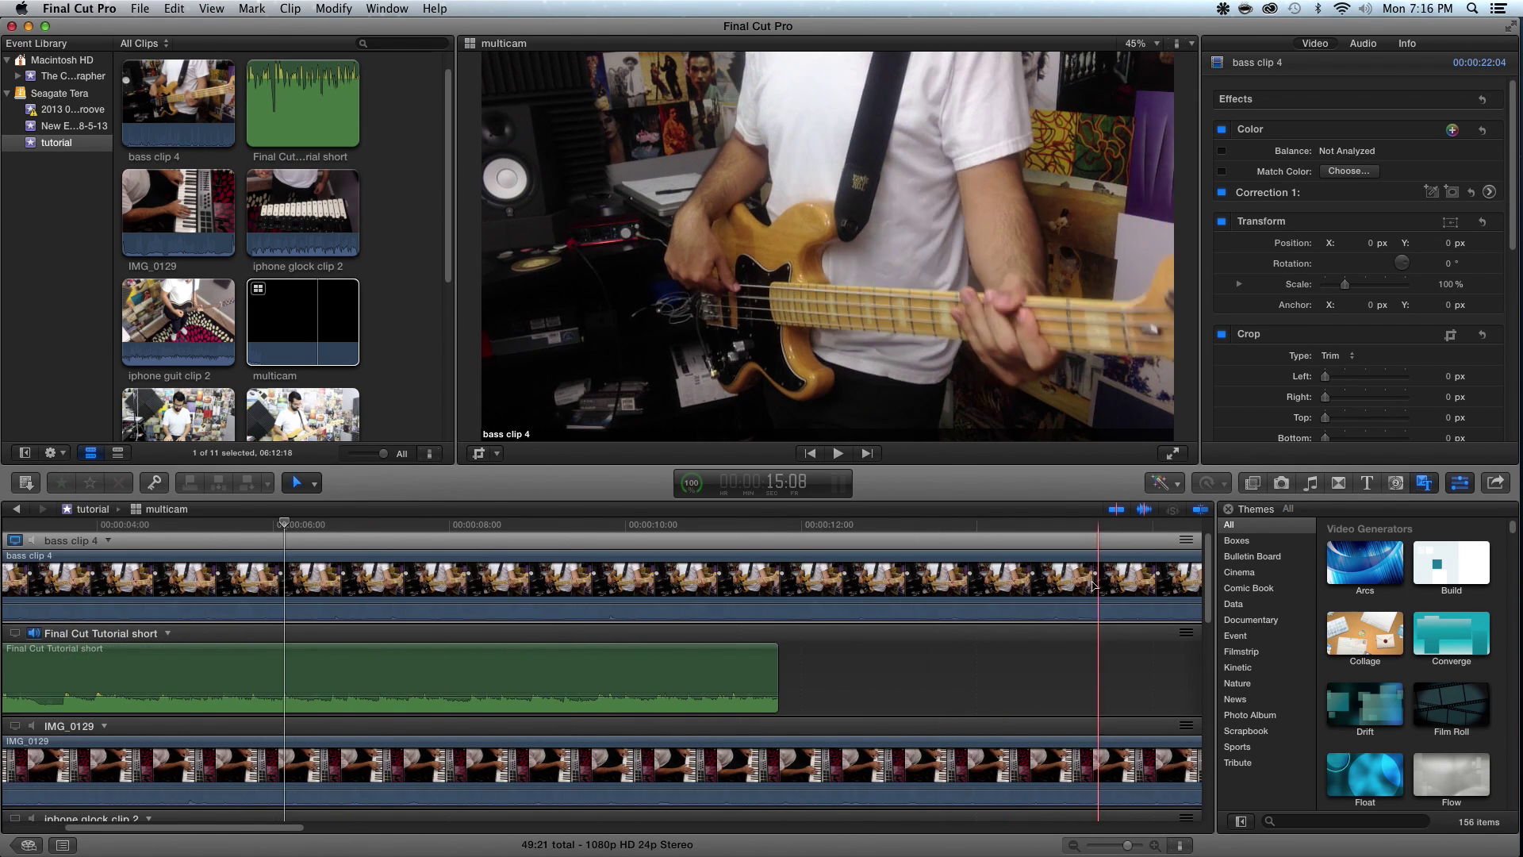
left_click_drag(752, 604, 753, 604)
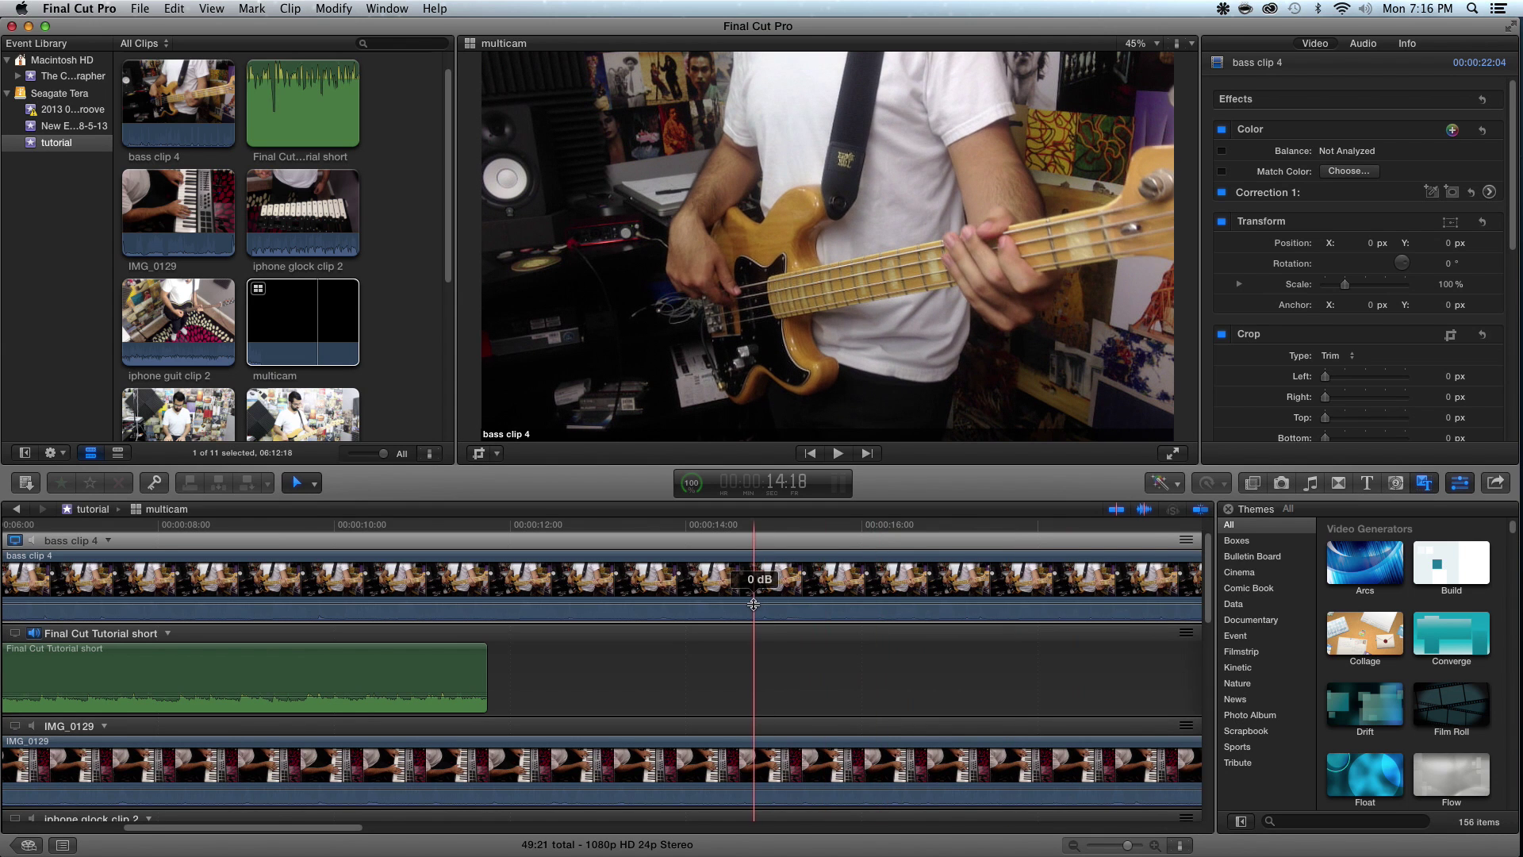
scroll(754, 605, "right", 8)
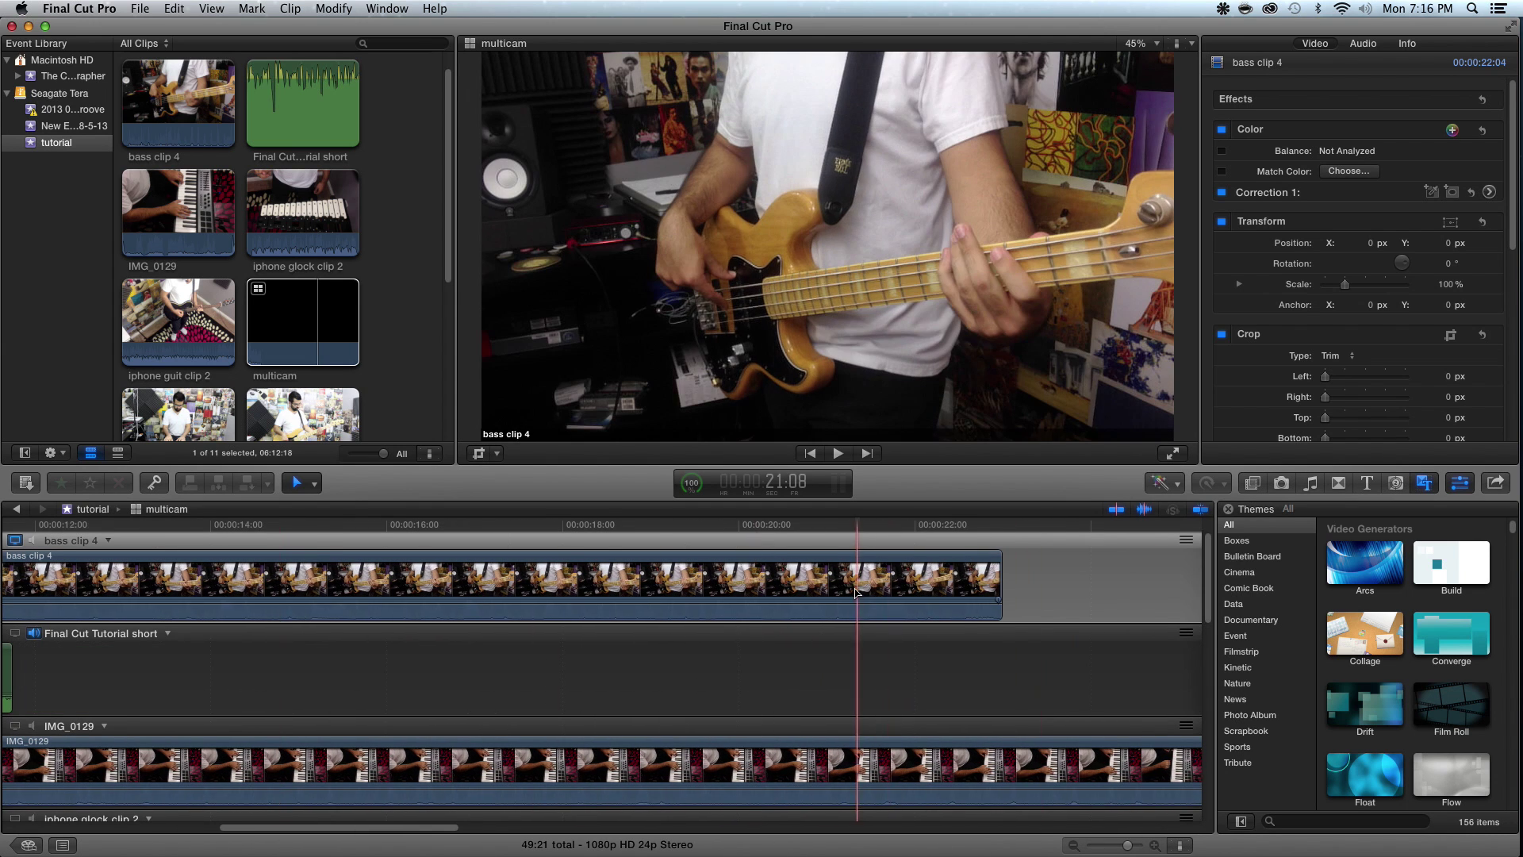
scroll(873, 591, "left", 2)
scroll(1079, 571, "right", 1)
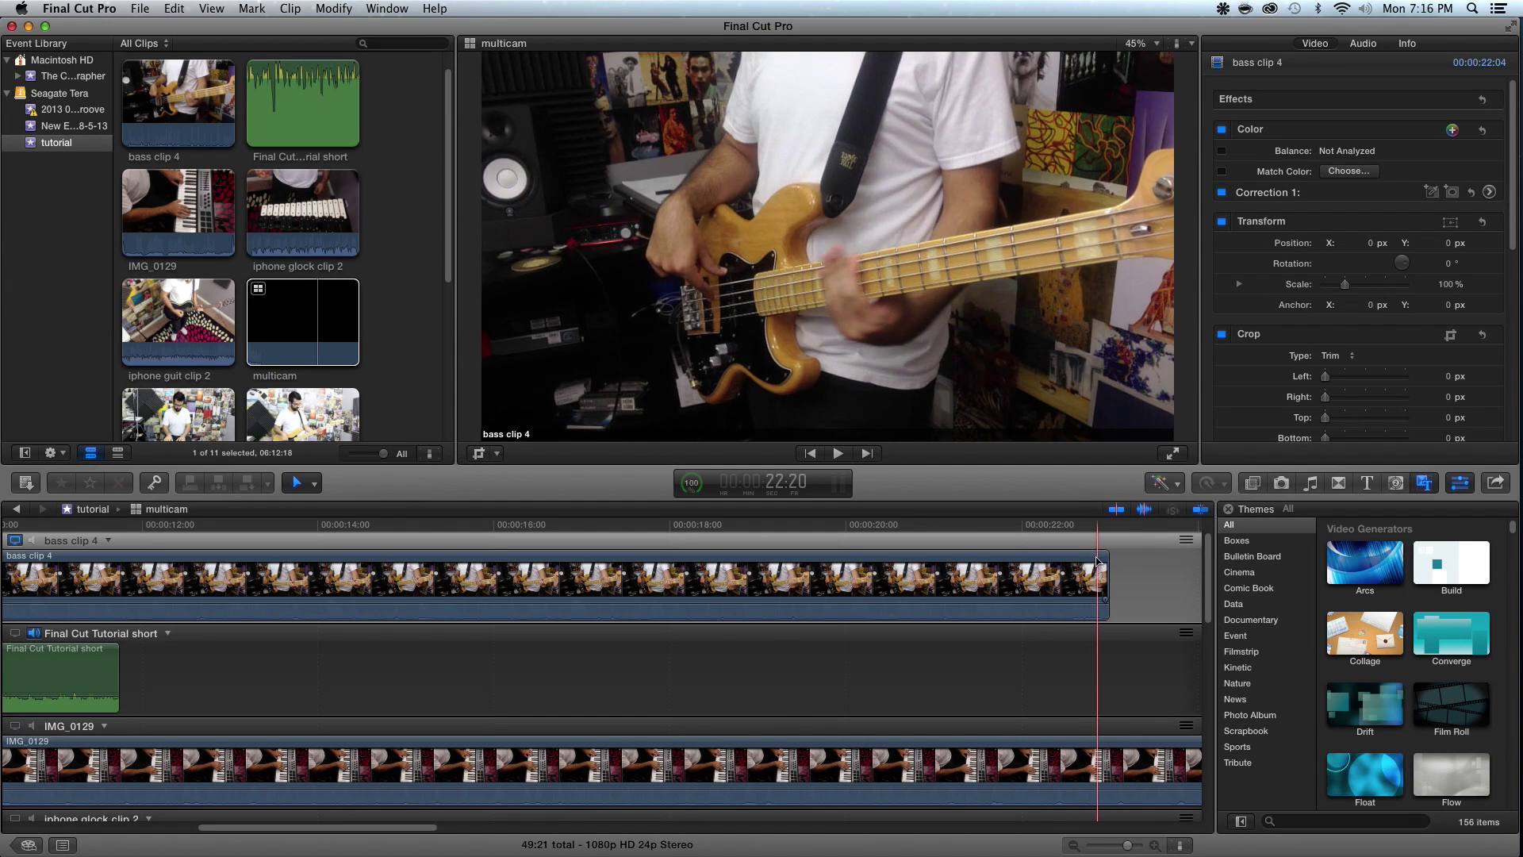
left_click_drag(1098, 560, 116, 578)
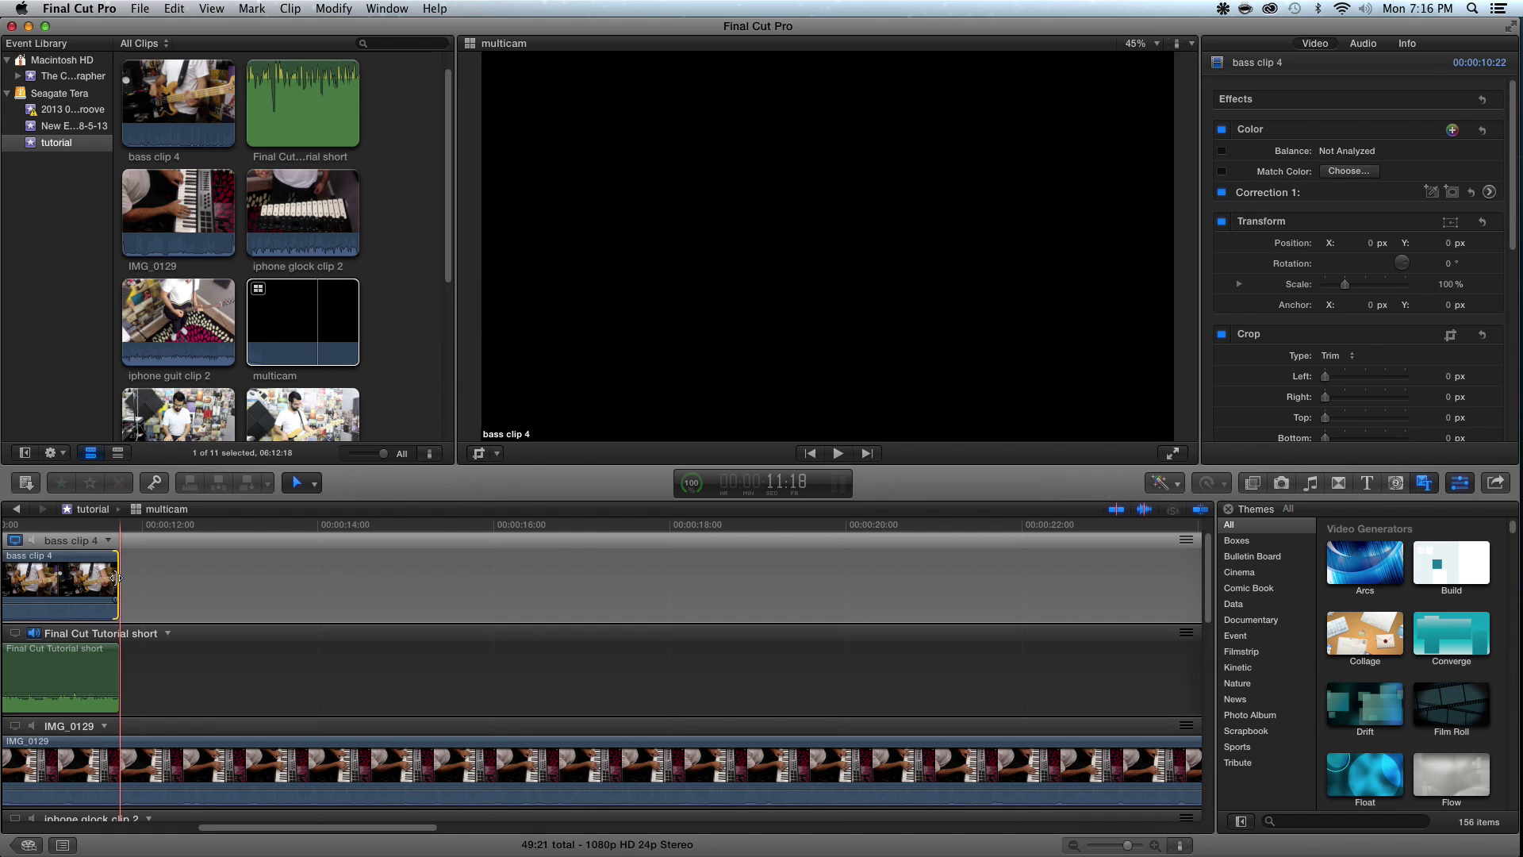
key("shift+z")
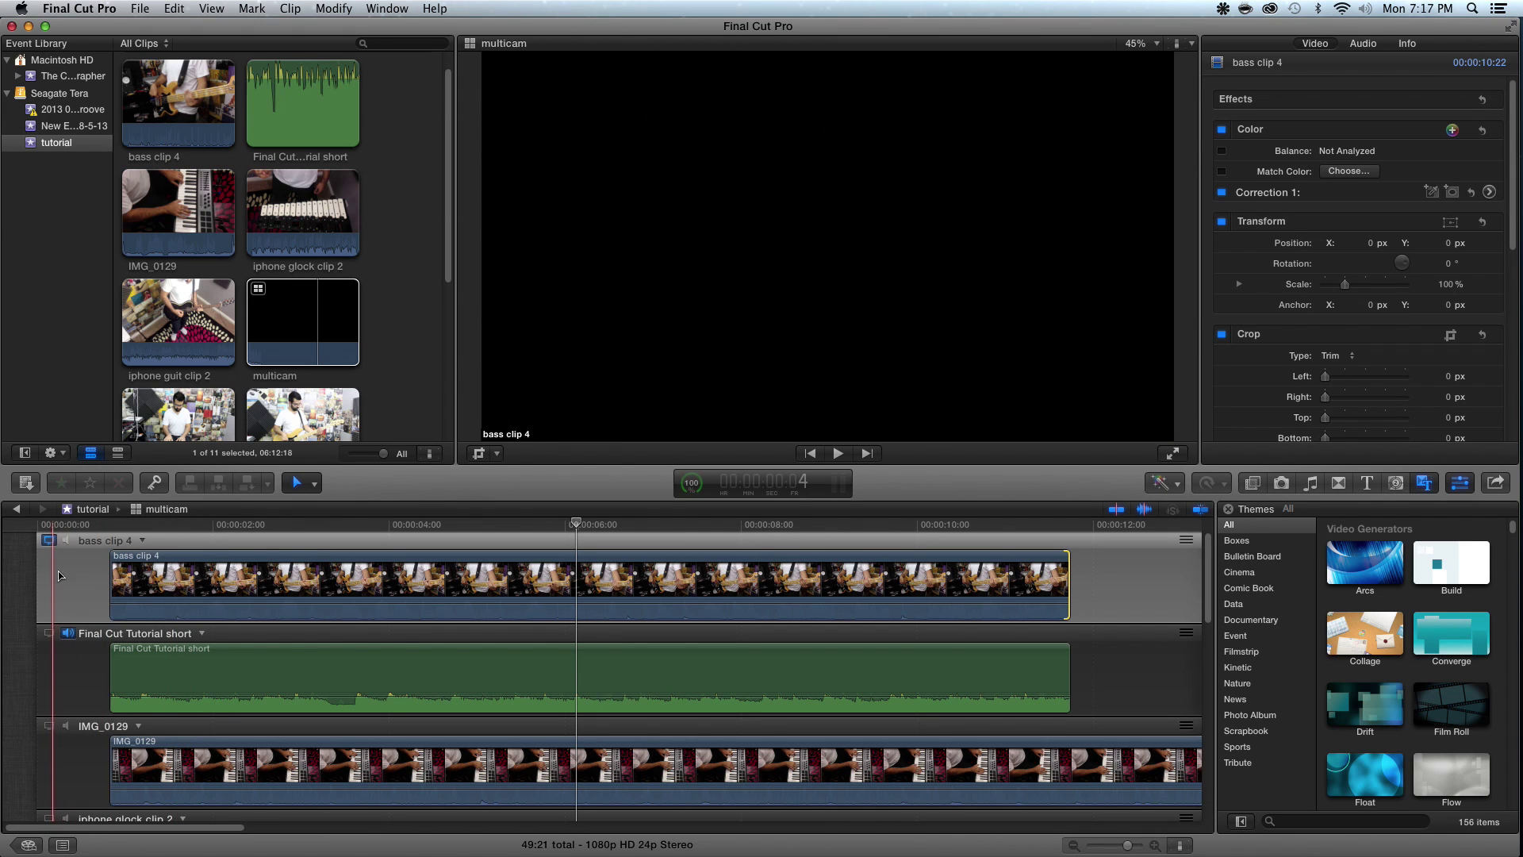
key("space")
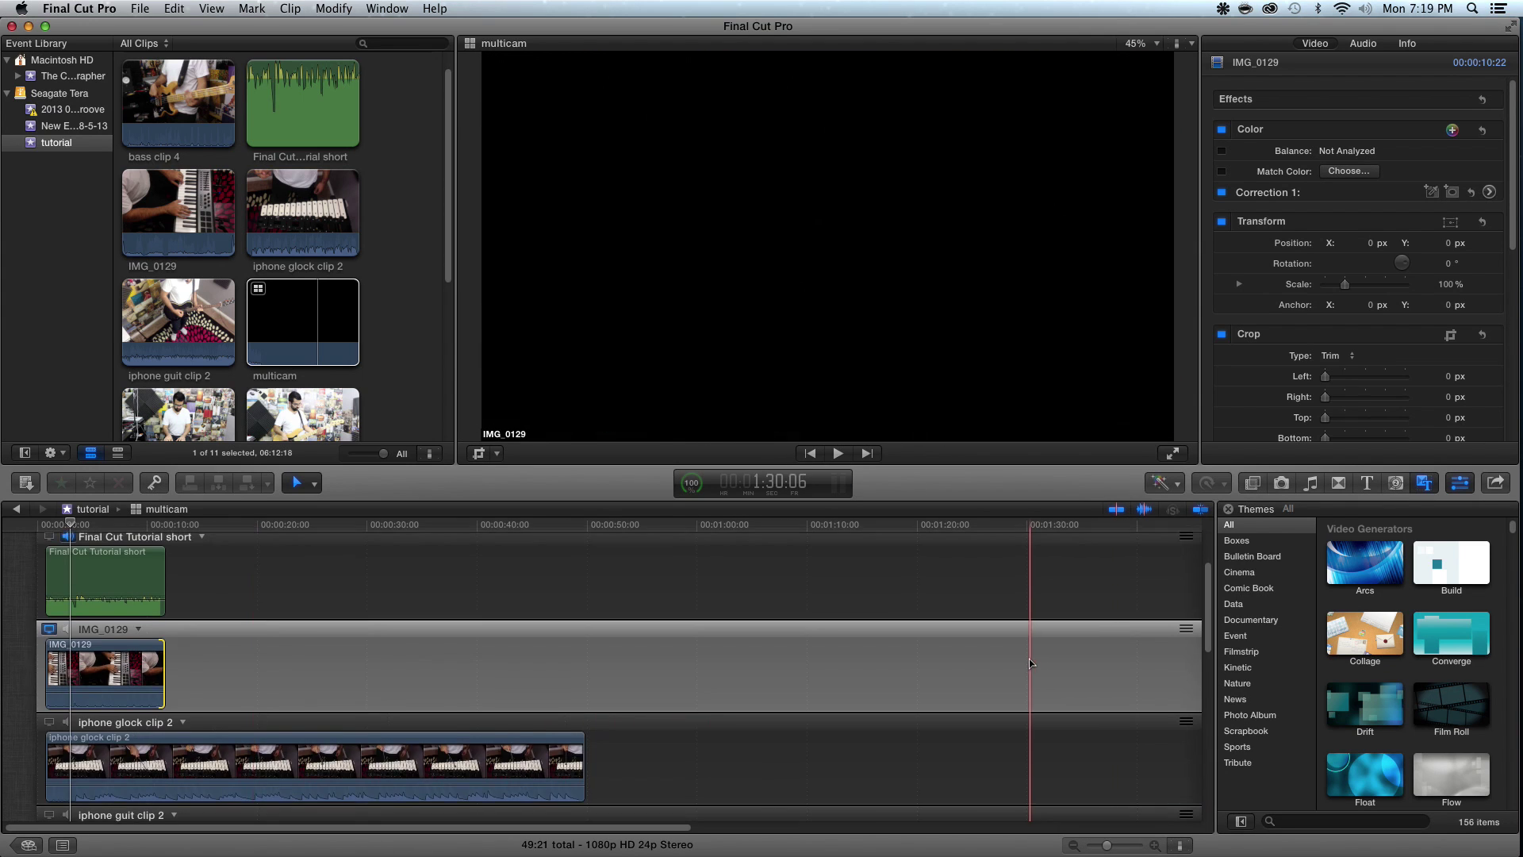
Look through the other video angles in the multicam timeline to compare their lengths with the audio
scroll(1030, 661, "up", 2)
scroll(1030, 661, "down", 5)
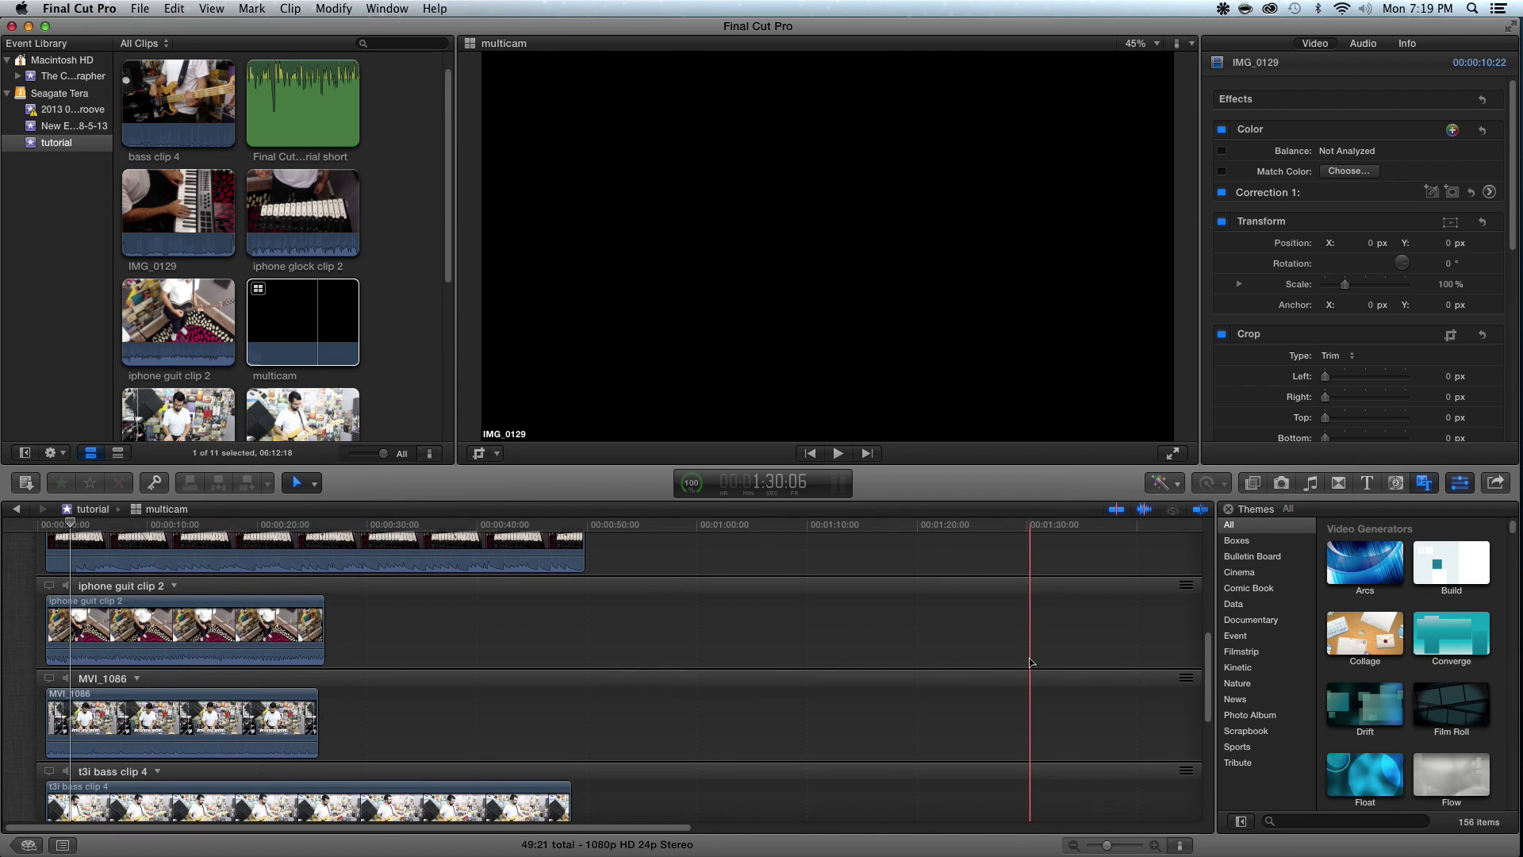
scroll(1030, 661, "up", 2)
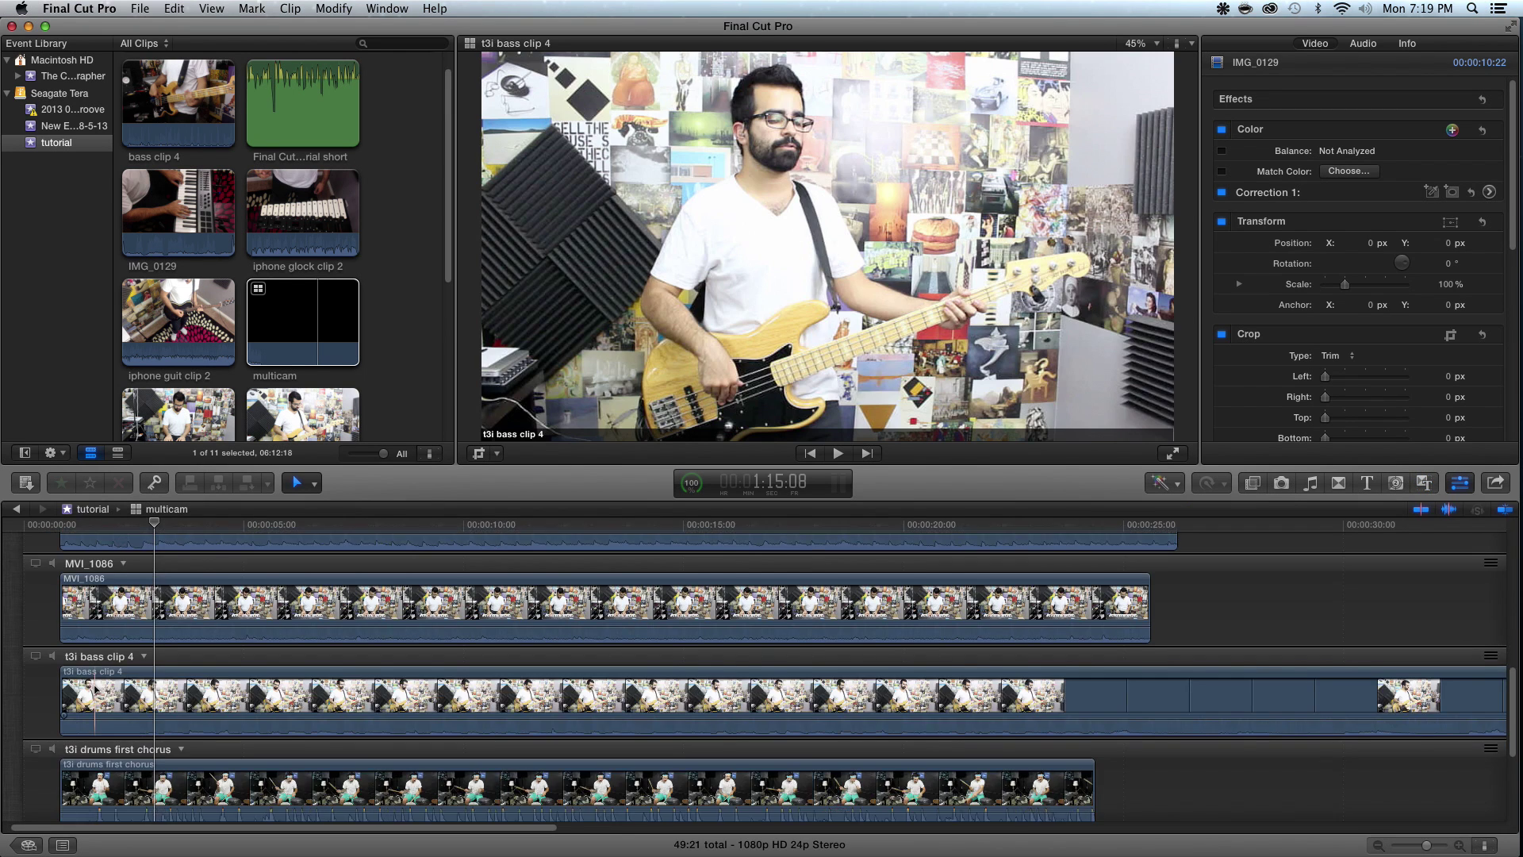
scroll(94, 687, "up", 3)
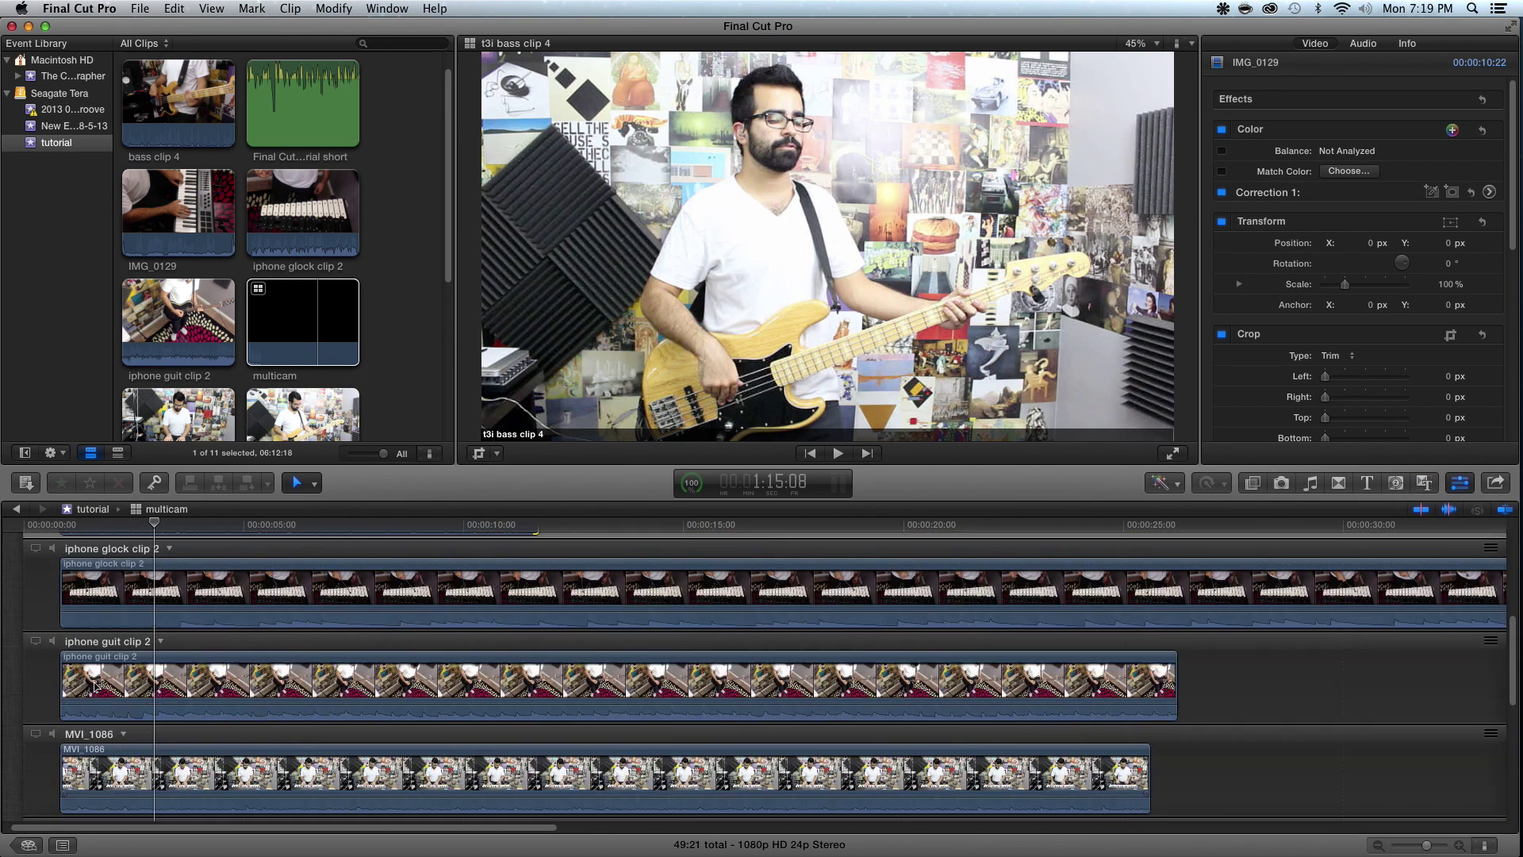
scroll(94, 687, "up", 3)
scroll(95, 687, "down", 2)
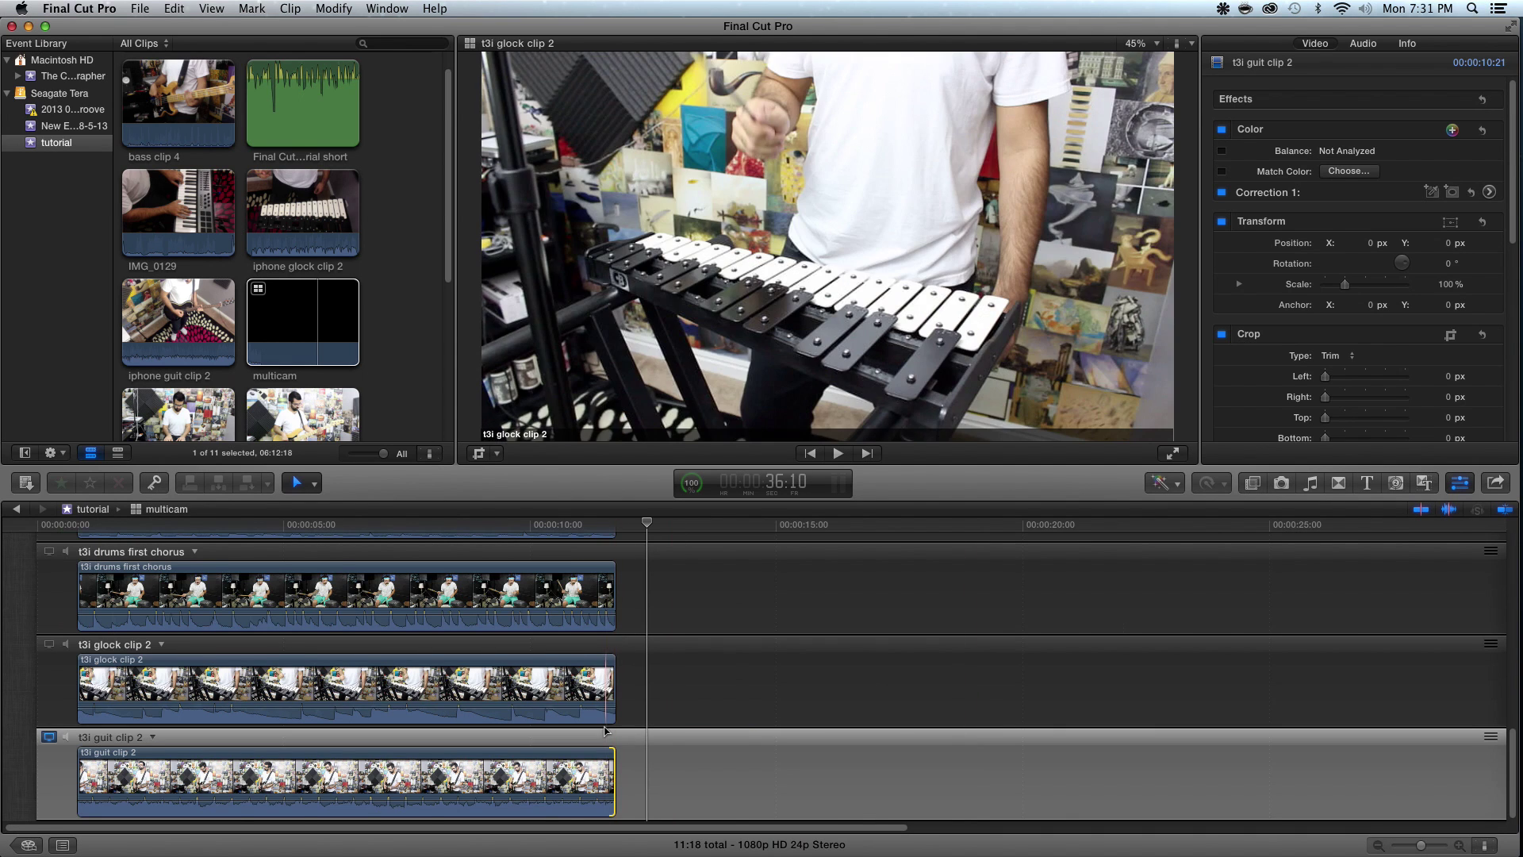
scroll(605, 728, "up", 2)
scroll(605, 728, "up", 5)
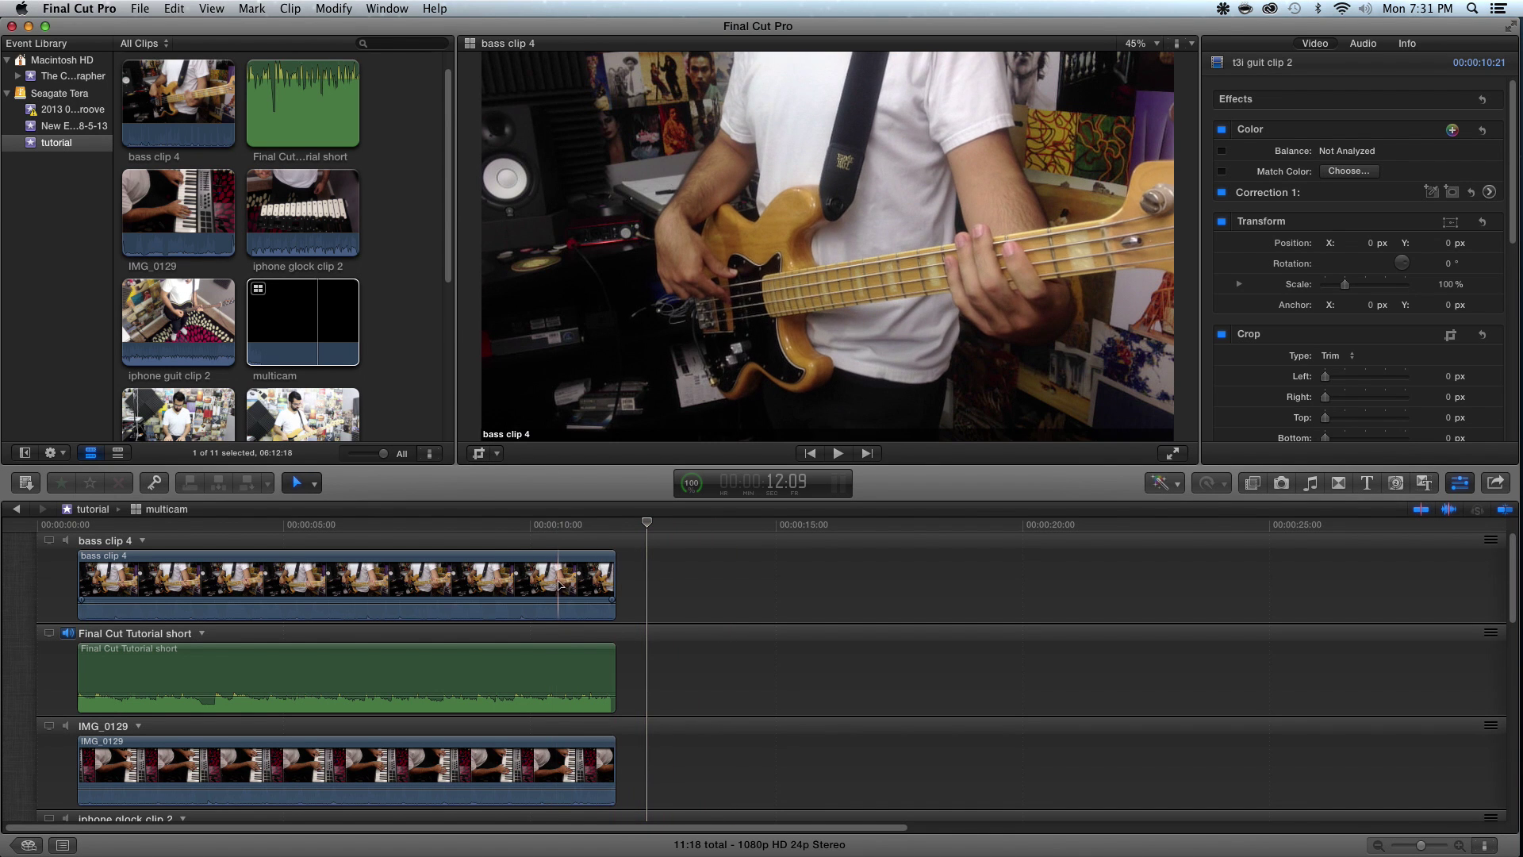
scroll(560, 585, "down", 4)
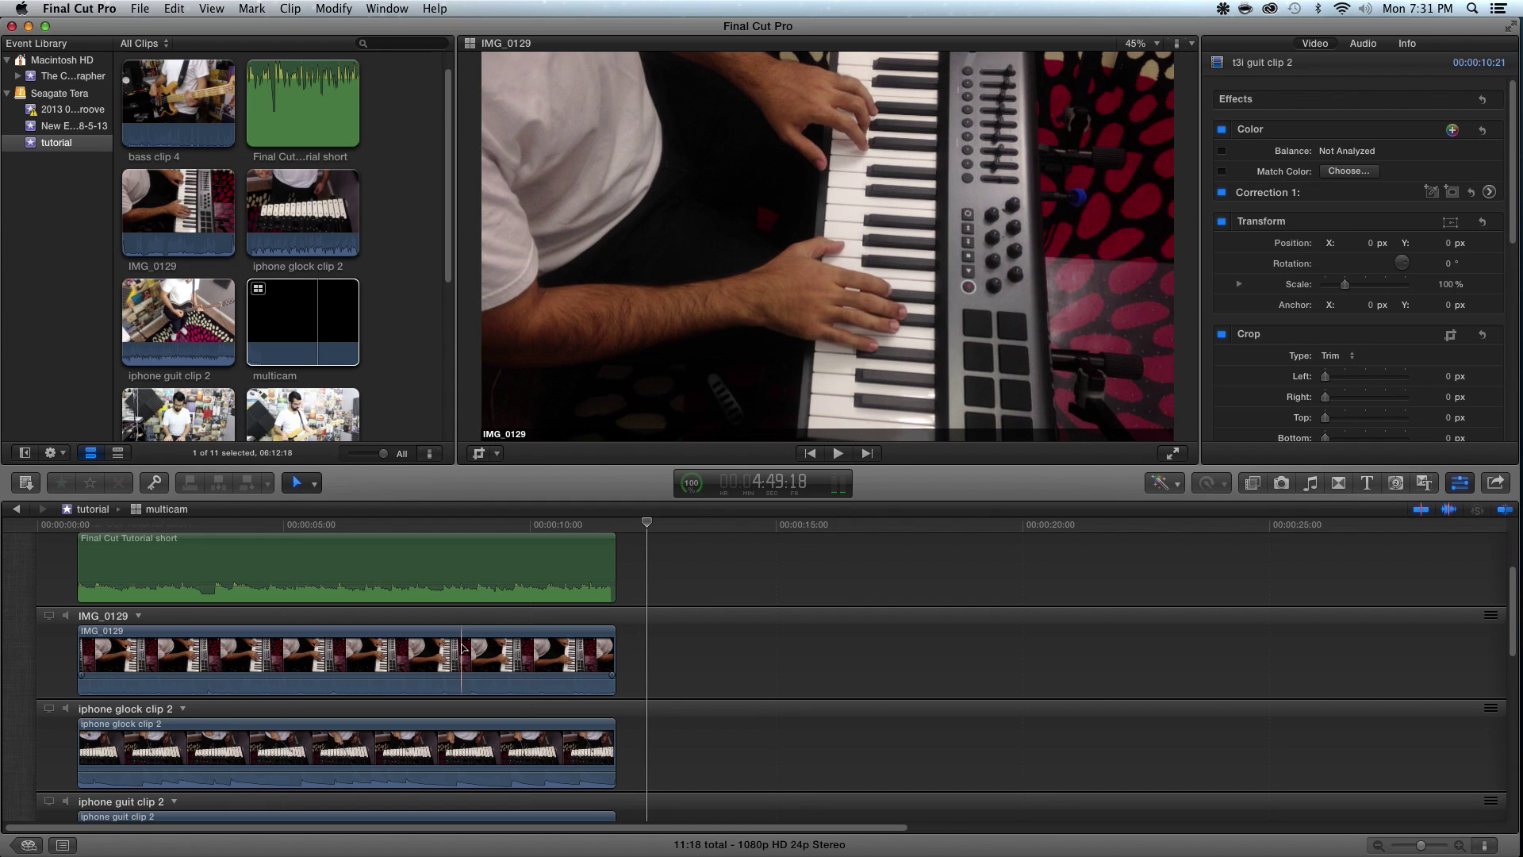
scroll(526, 659, "down", 3)
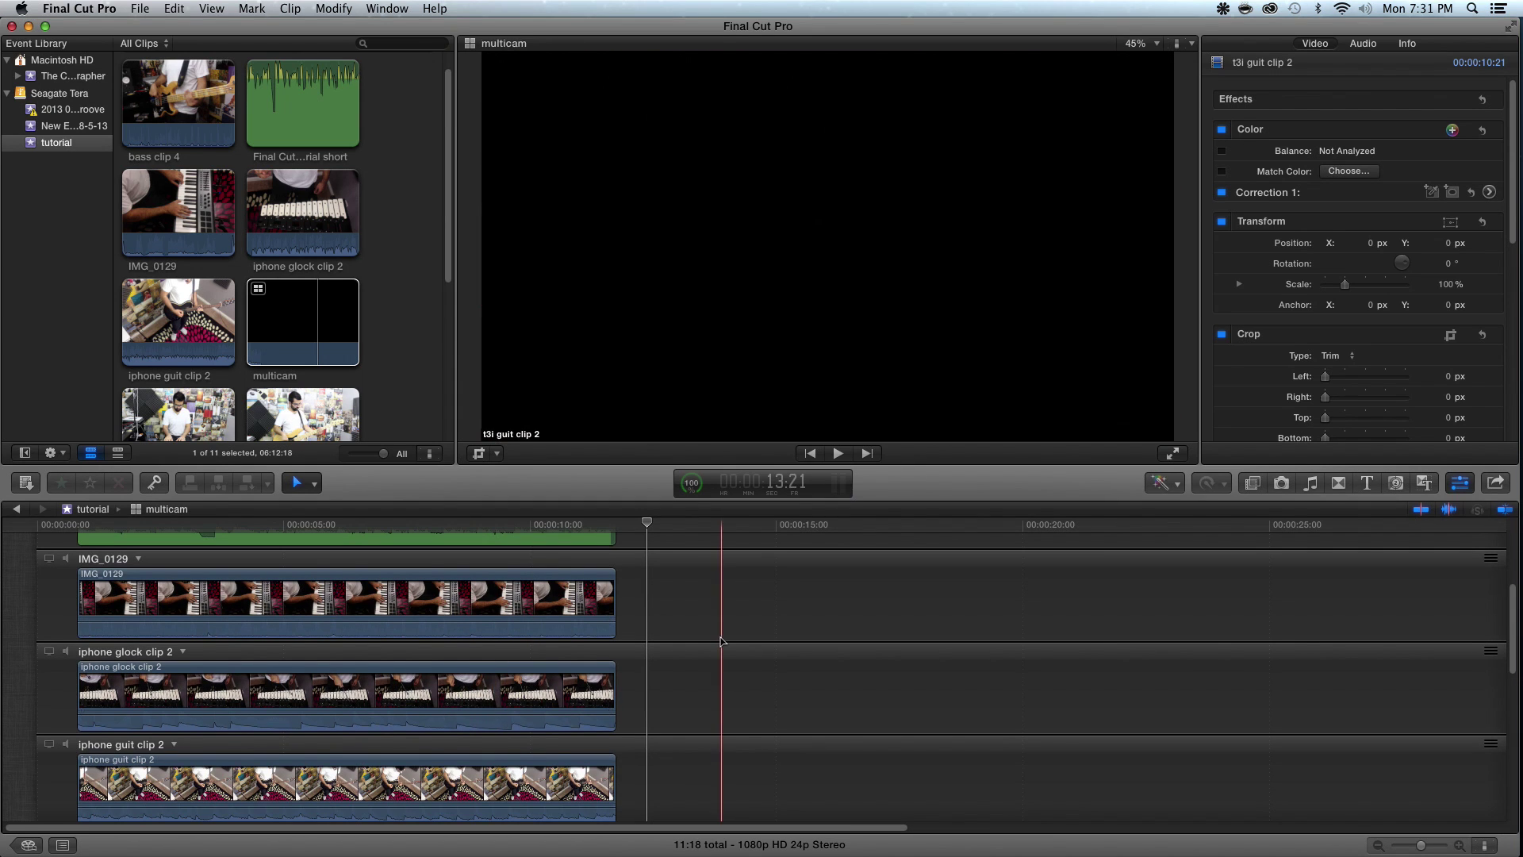
scroll(722, 641, "down", 10)
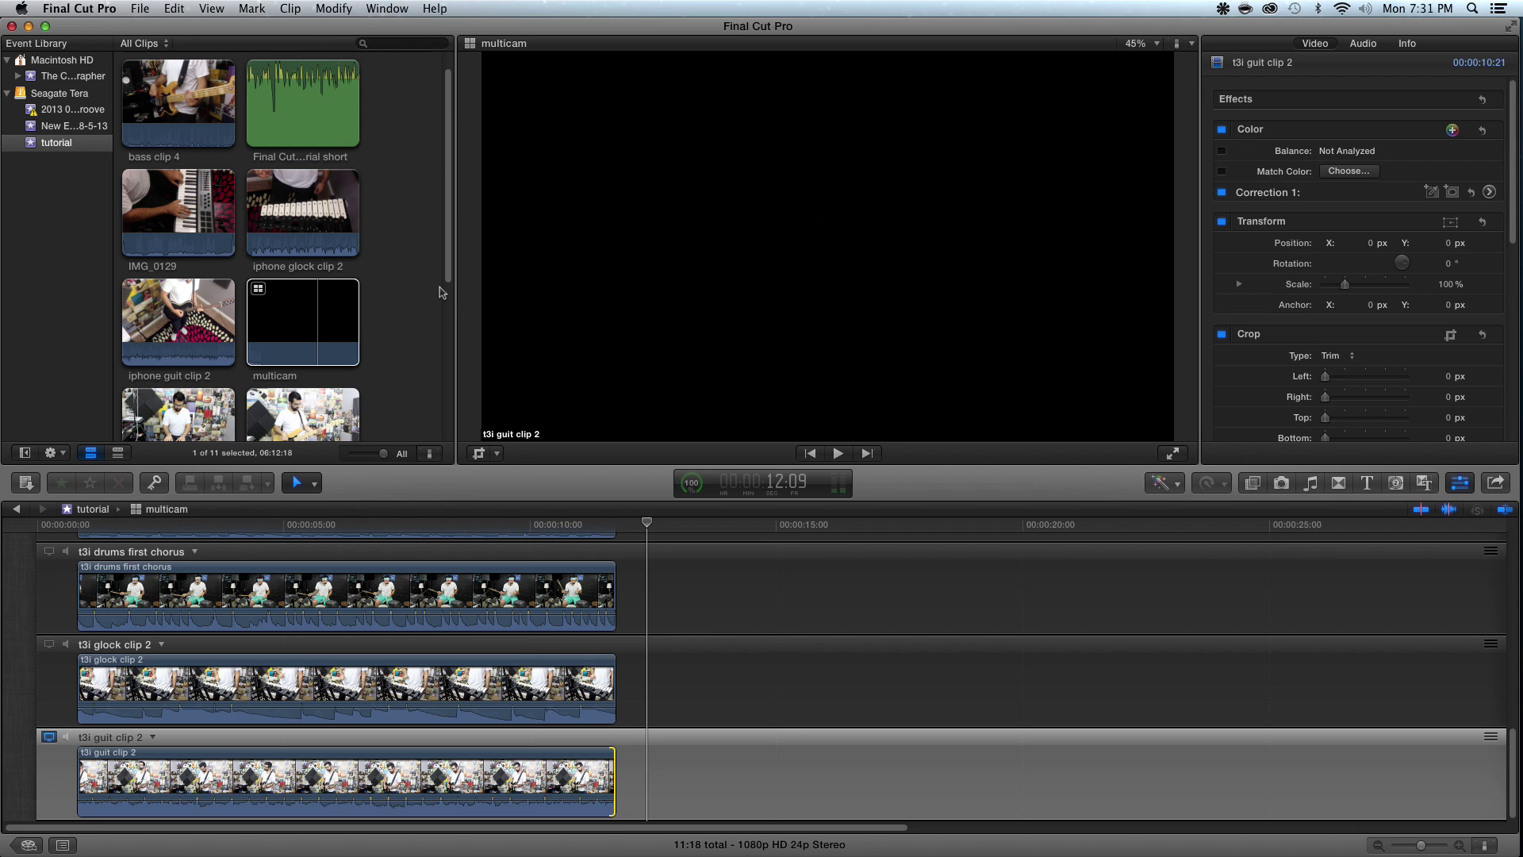
Show the angle viewer for the multicam clip and set it to display 16 angles
key("super+shift+7")
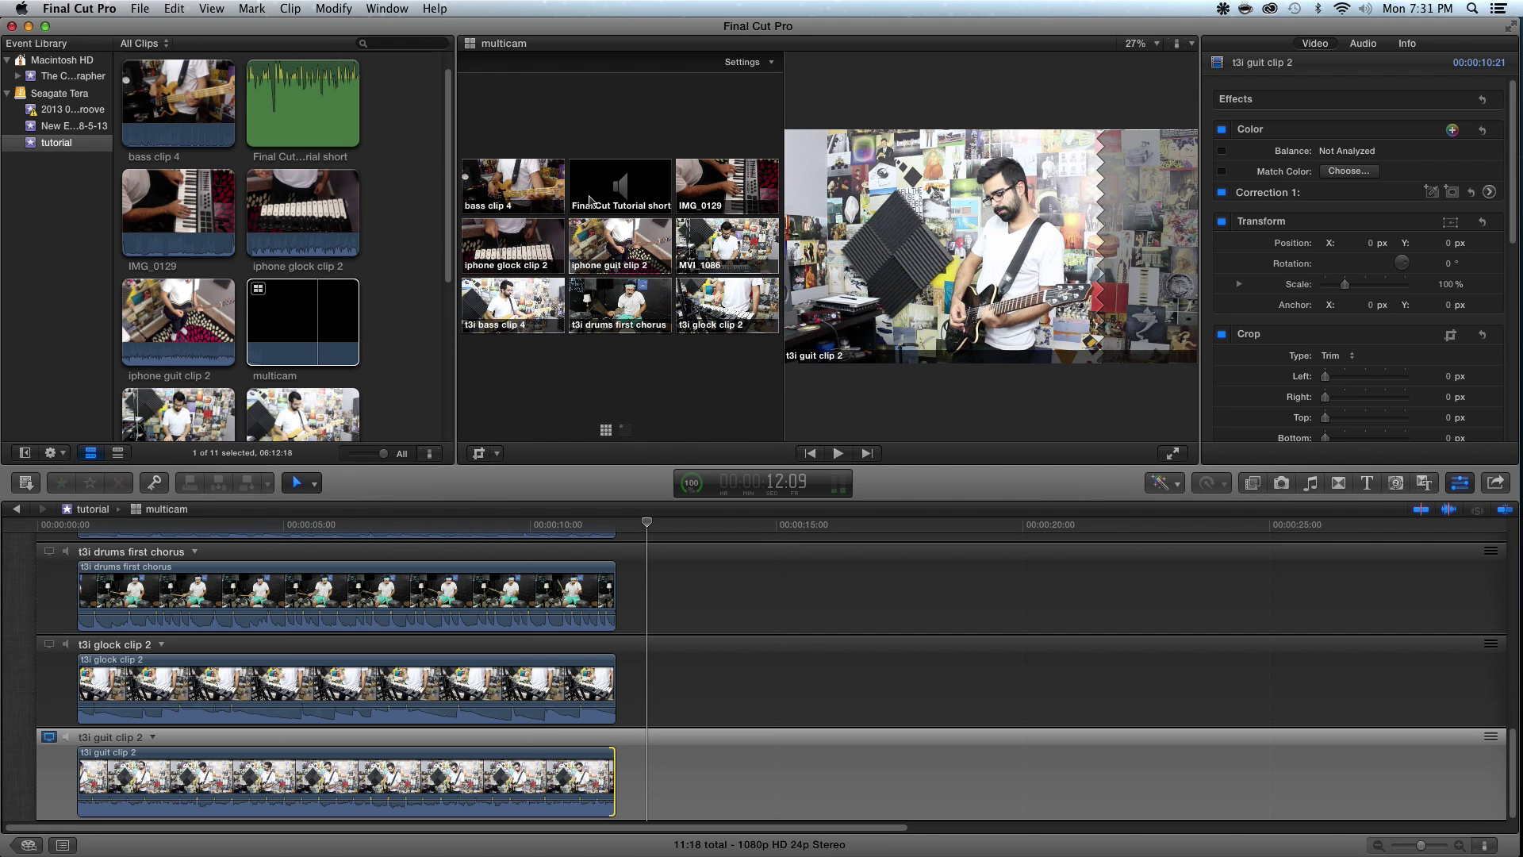
left_click(773, 64)
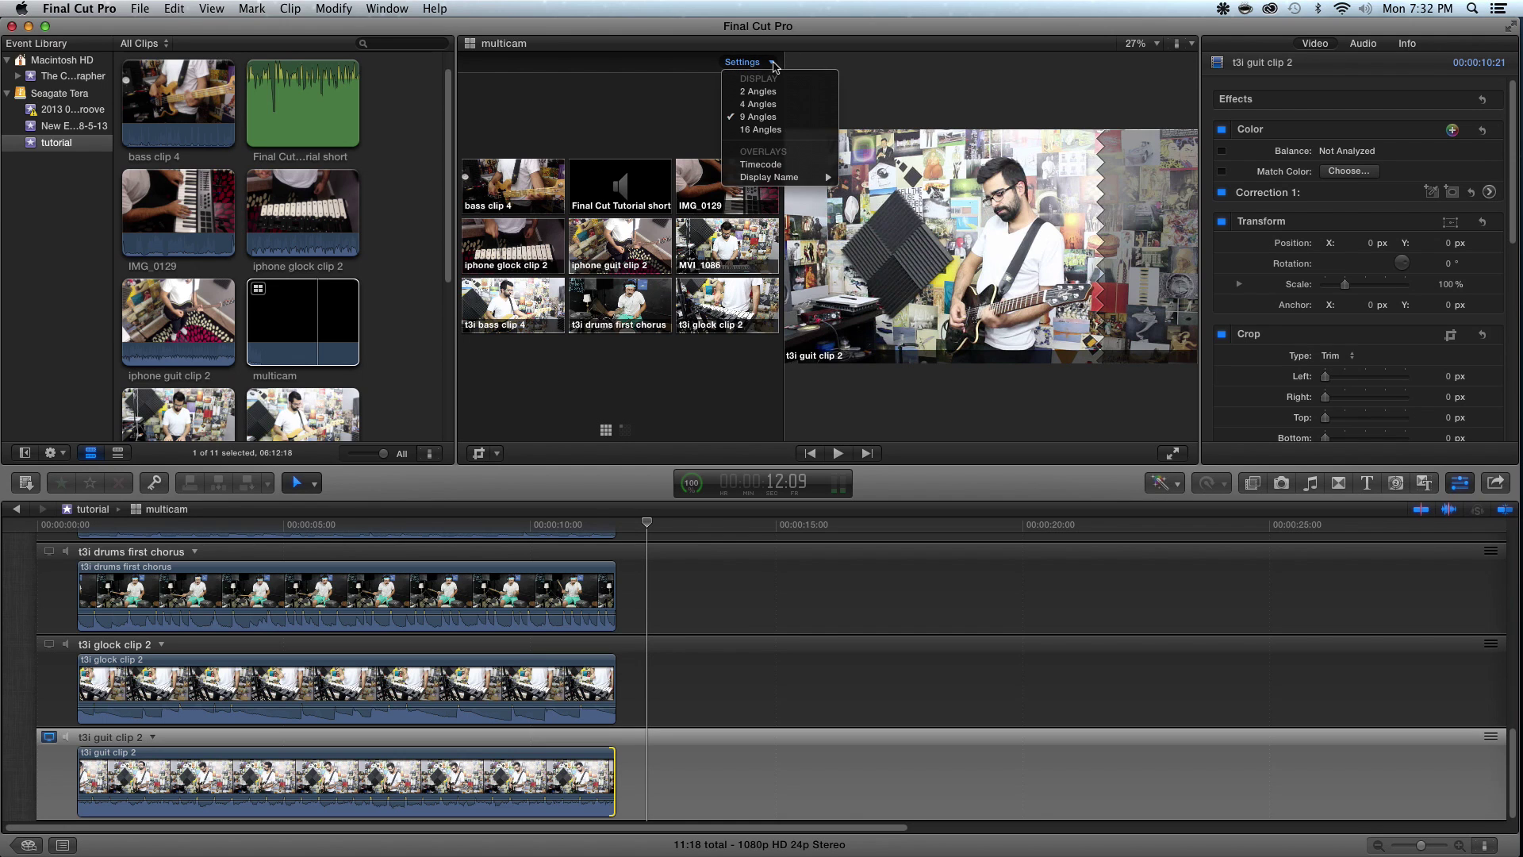
left_click(768, 131)
left_click(772, 68)
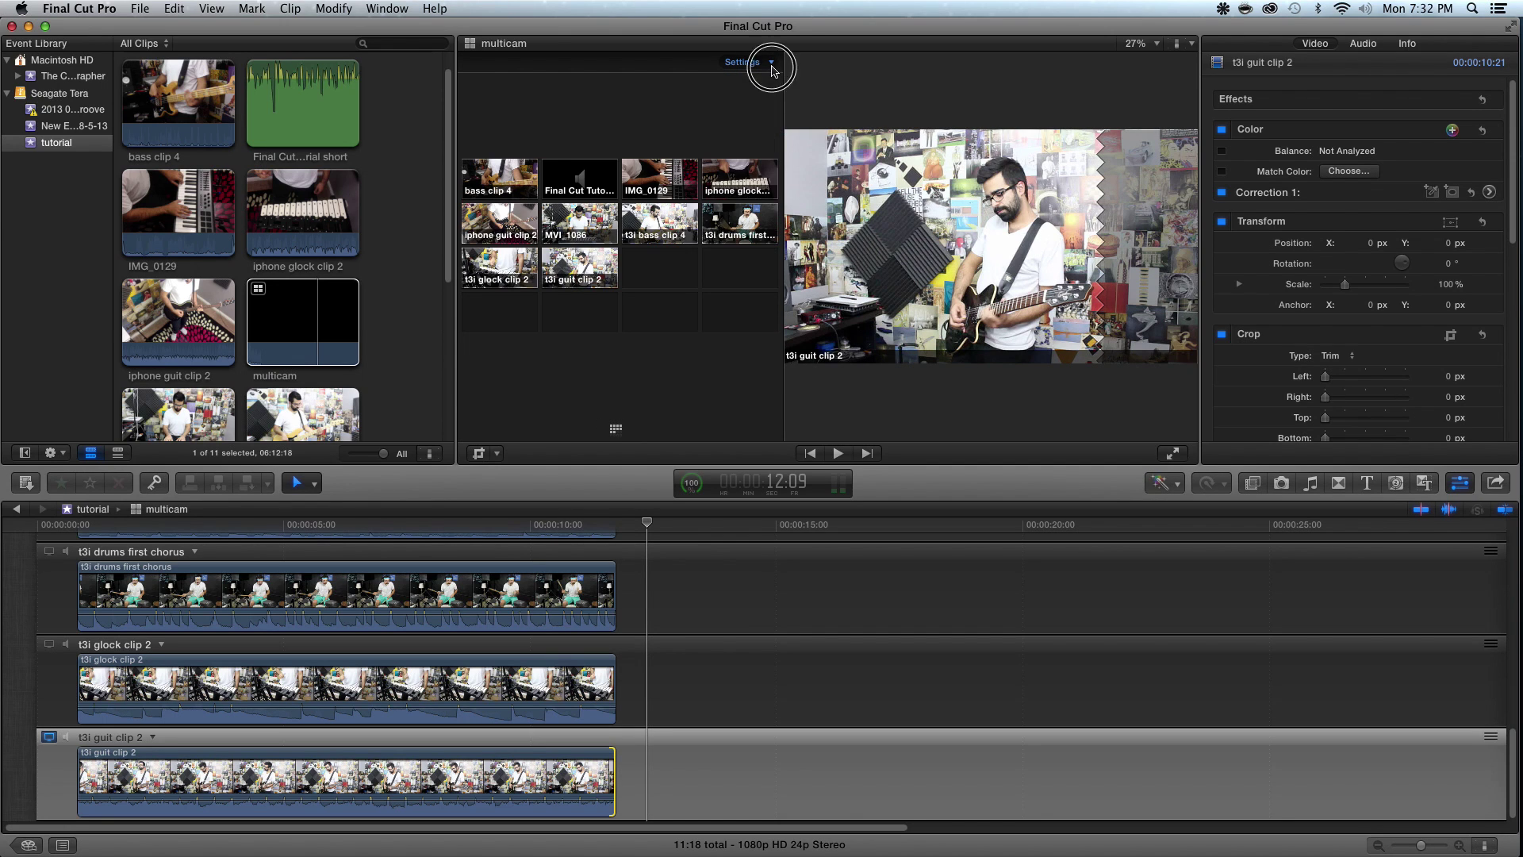
left_click(771, 63)
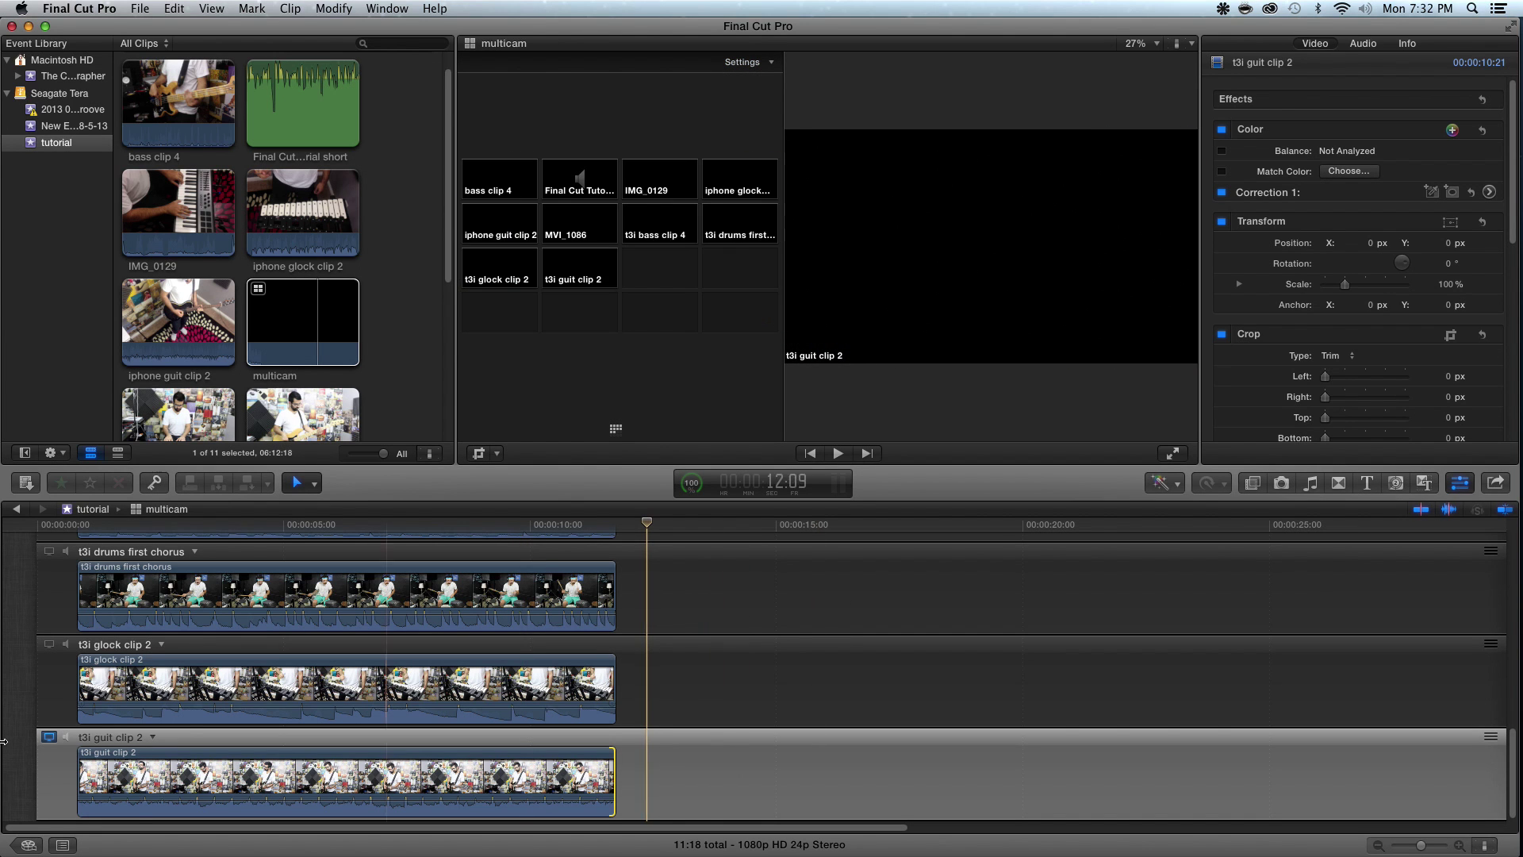
Add a new angle below t3i guit clip 2 and place a marked range of iphone guit clip 2, about 3 seconds long, in it
left_click(154, 739)
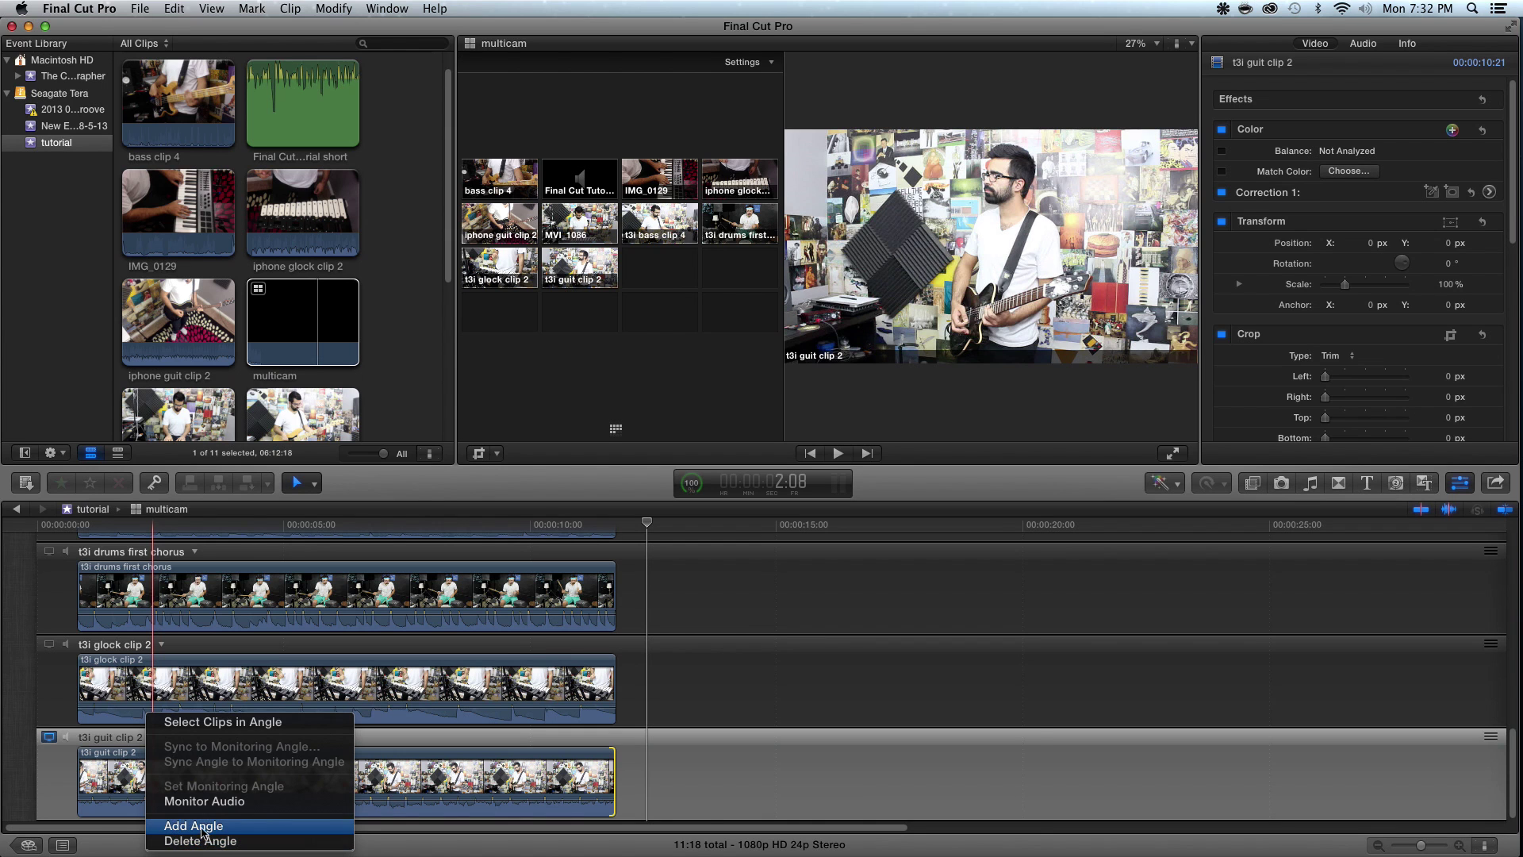
left_click(198, 827)
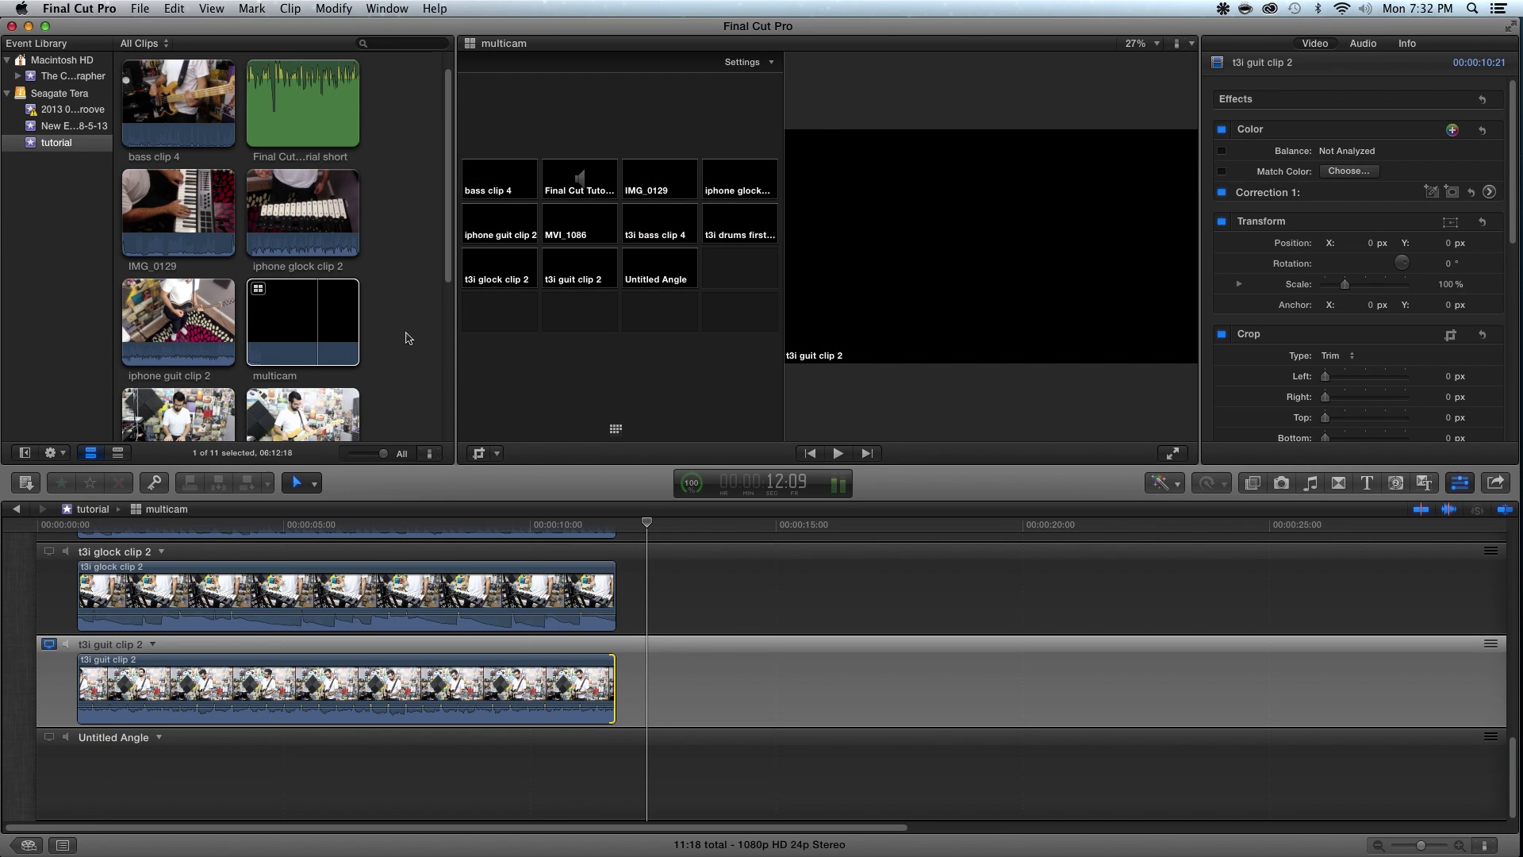
left_click(171, 321)
mouse_move(175, 322)
left_mouse_down()
mouse_move(143, 734)
mouse_move(103, 781)
mouse_move(181, 297)
left_mouse_up()
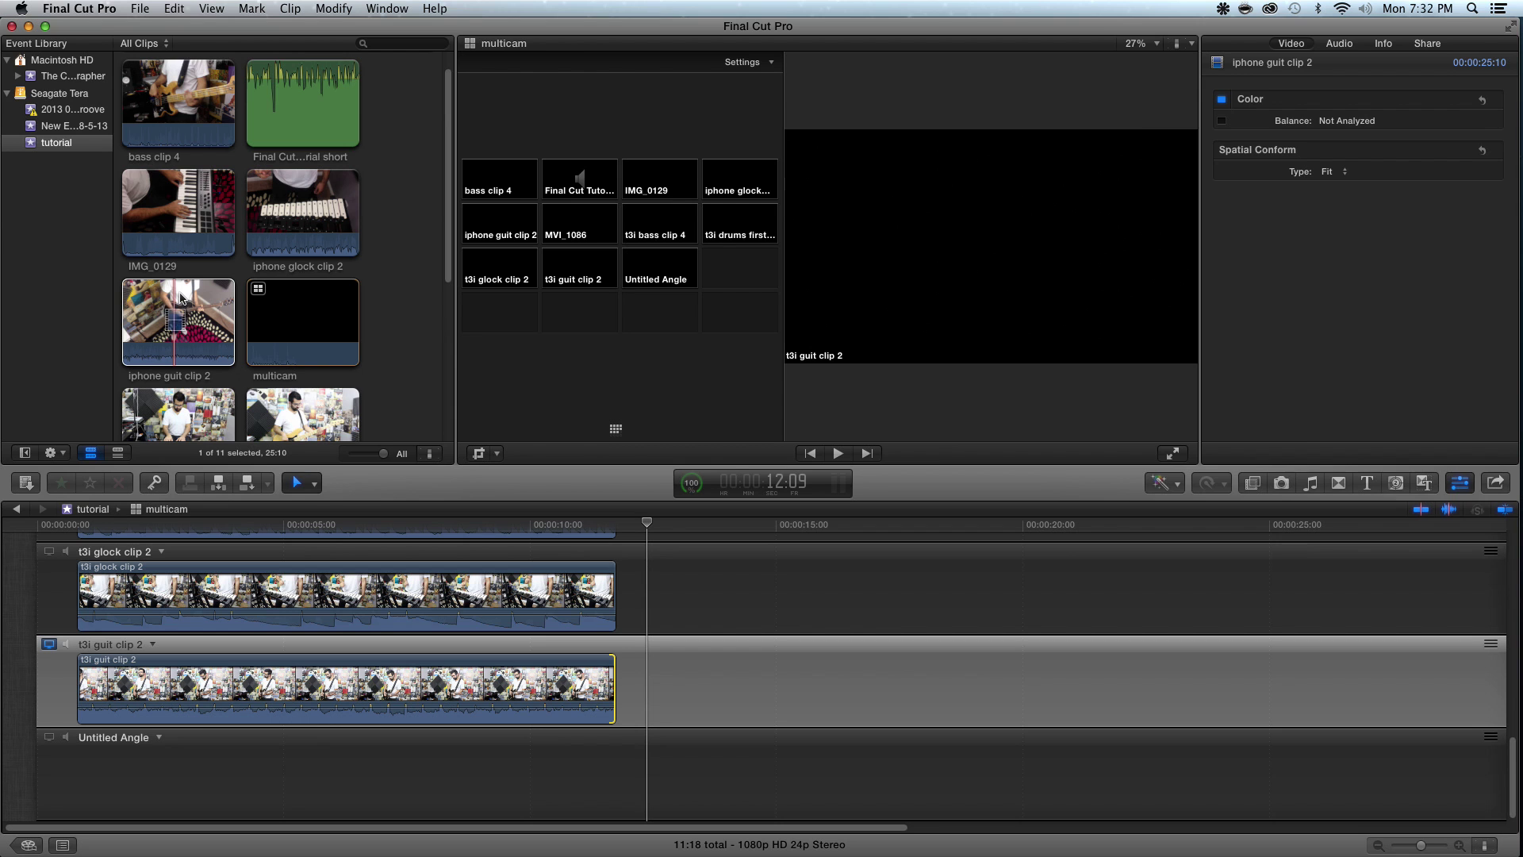
left_click(170, 317)
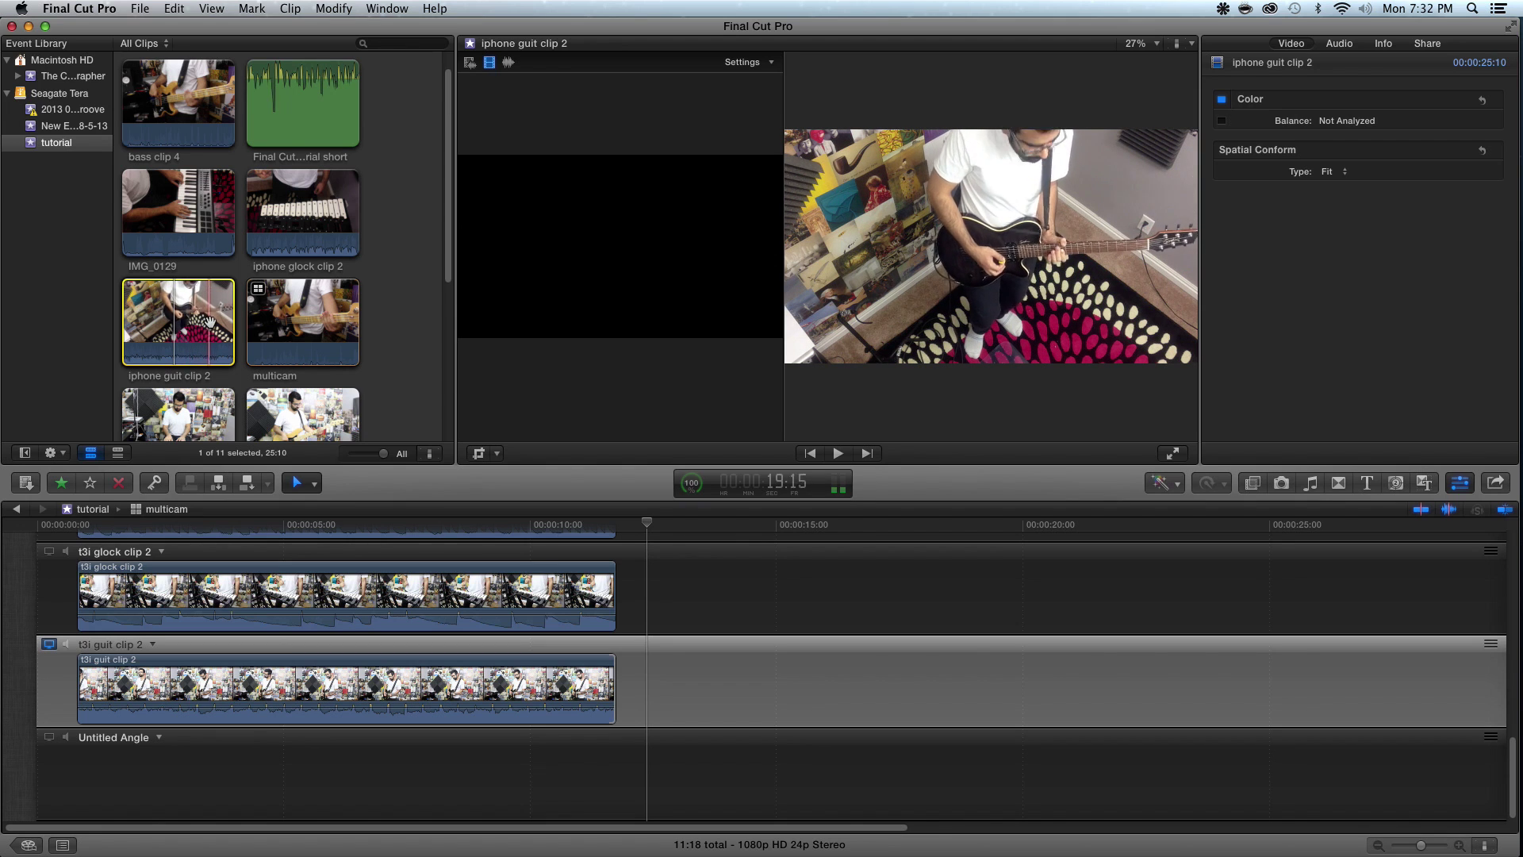
key("i")
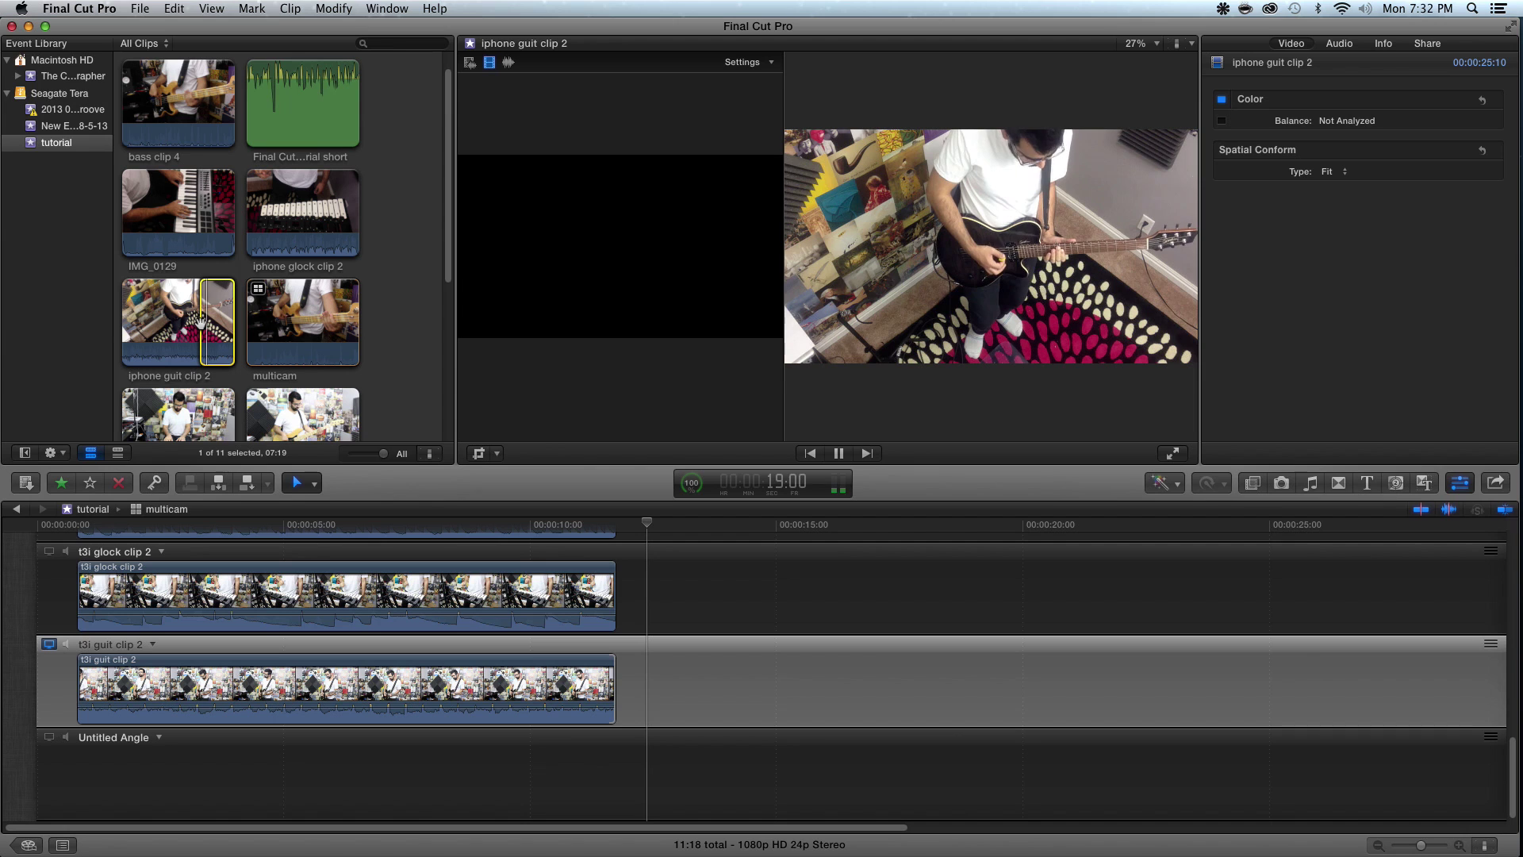
key("space")
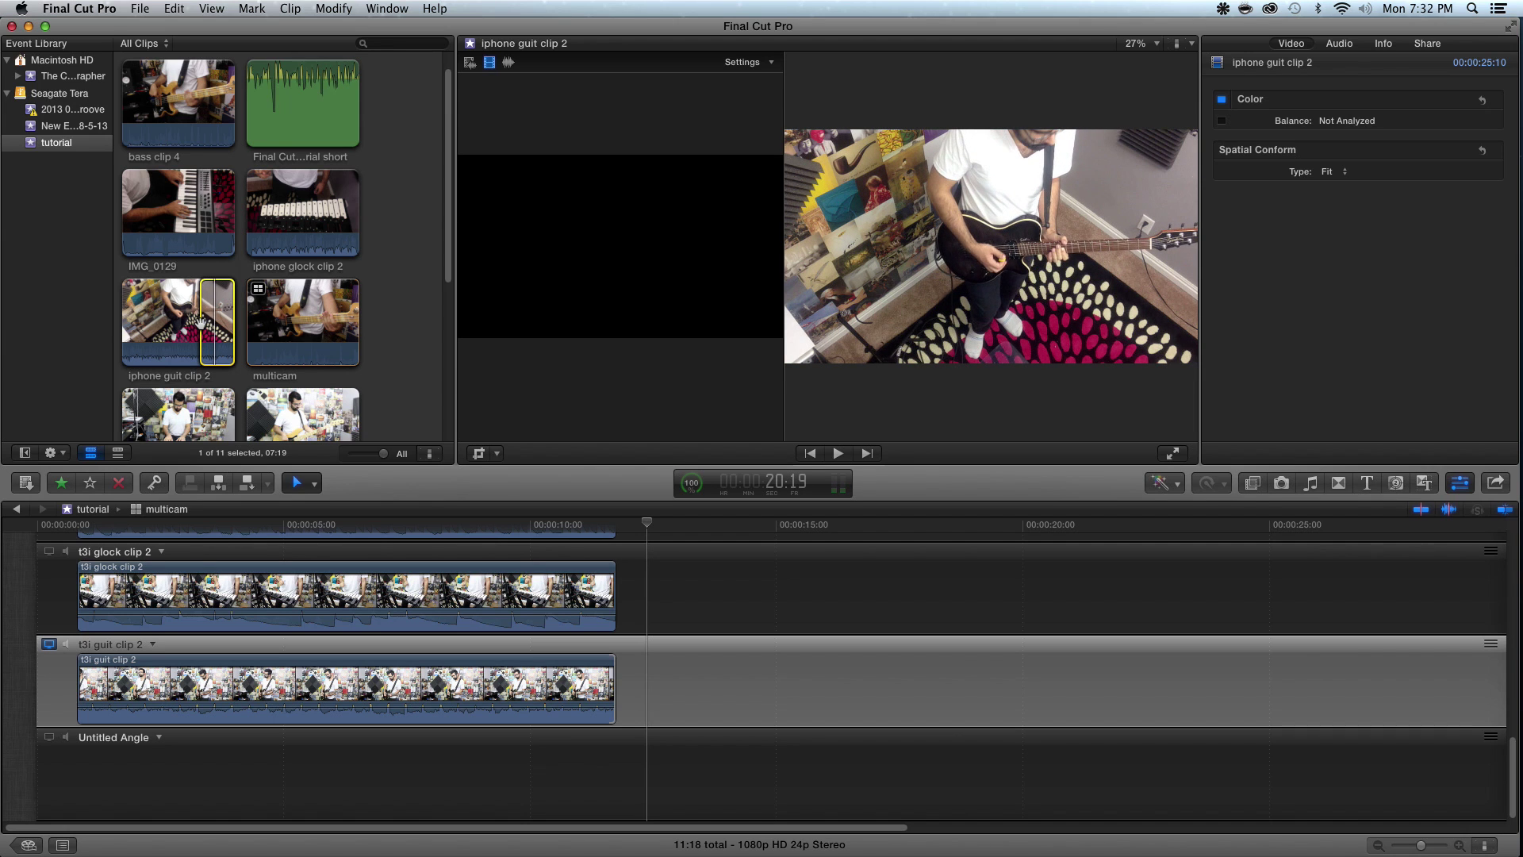
key("o")
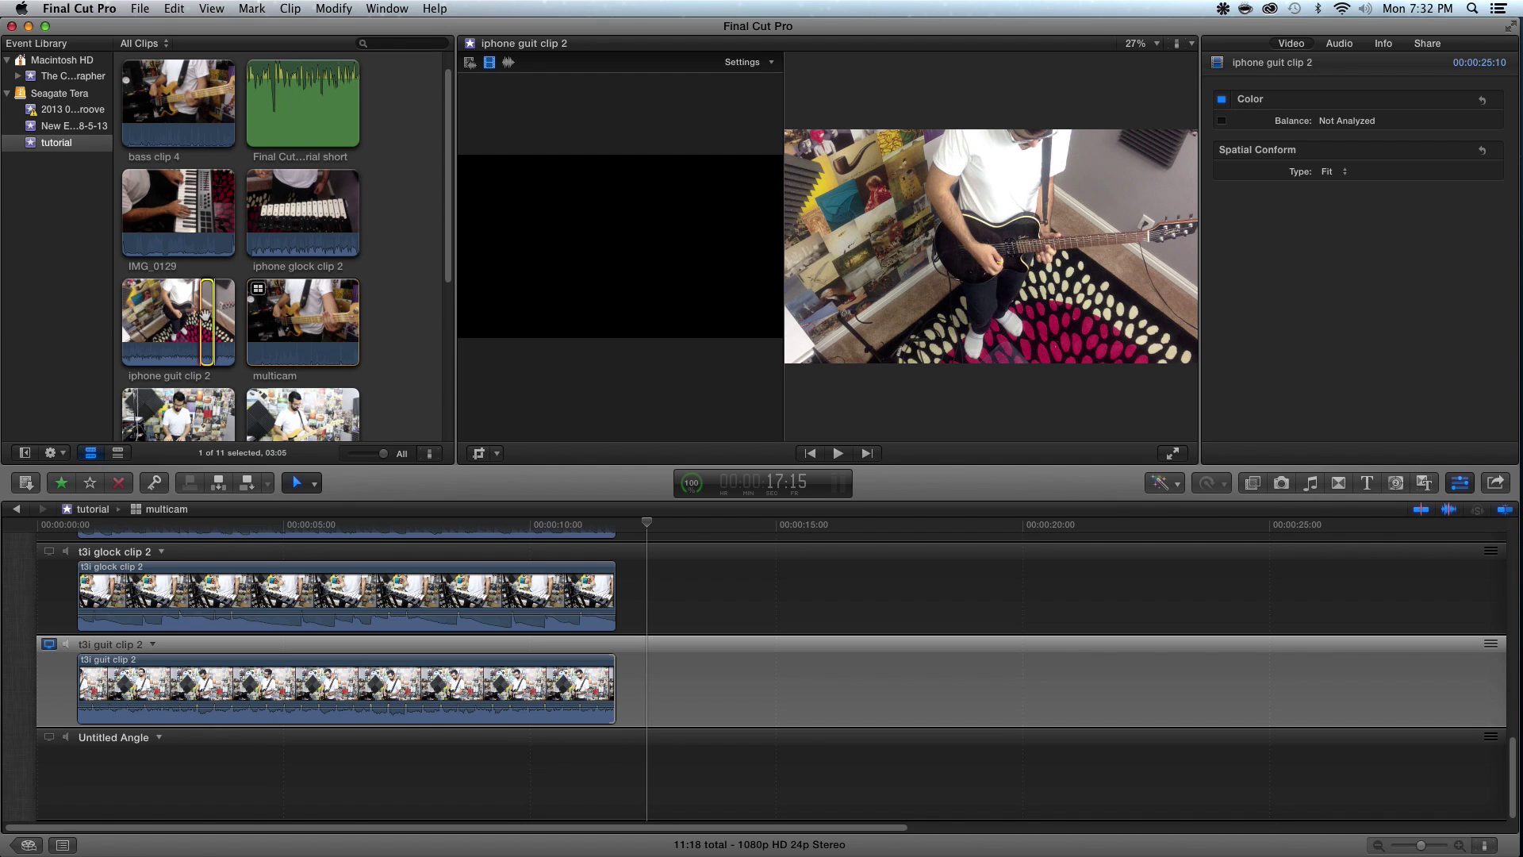
left_click_drag(206, 318, 132, 786)
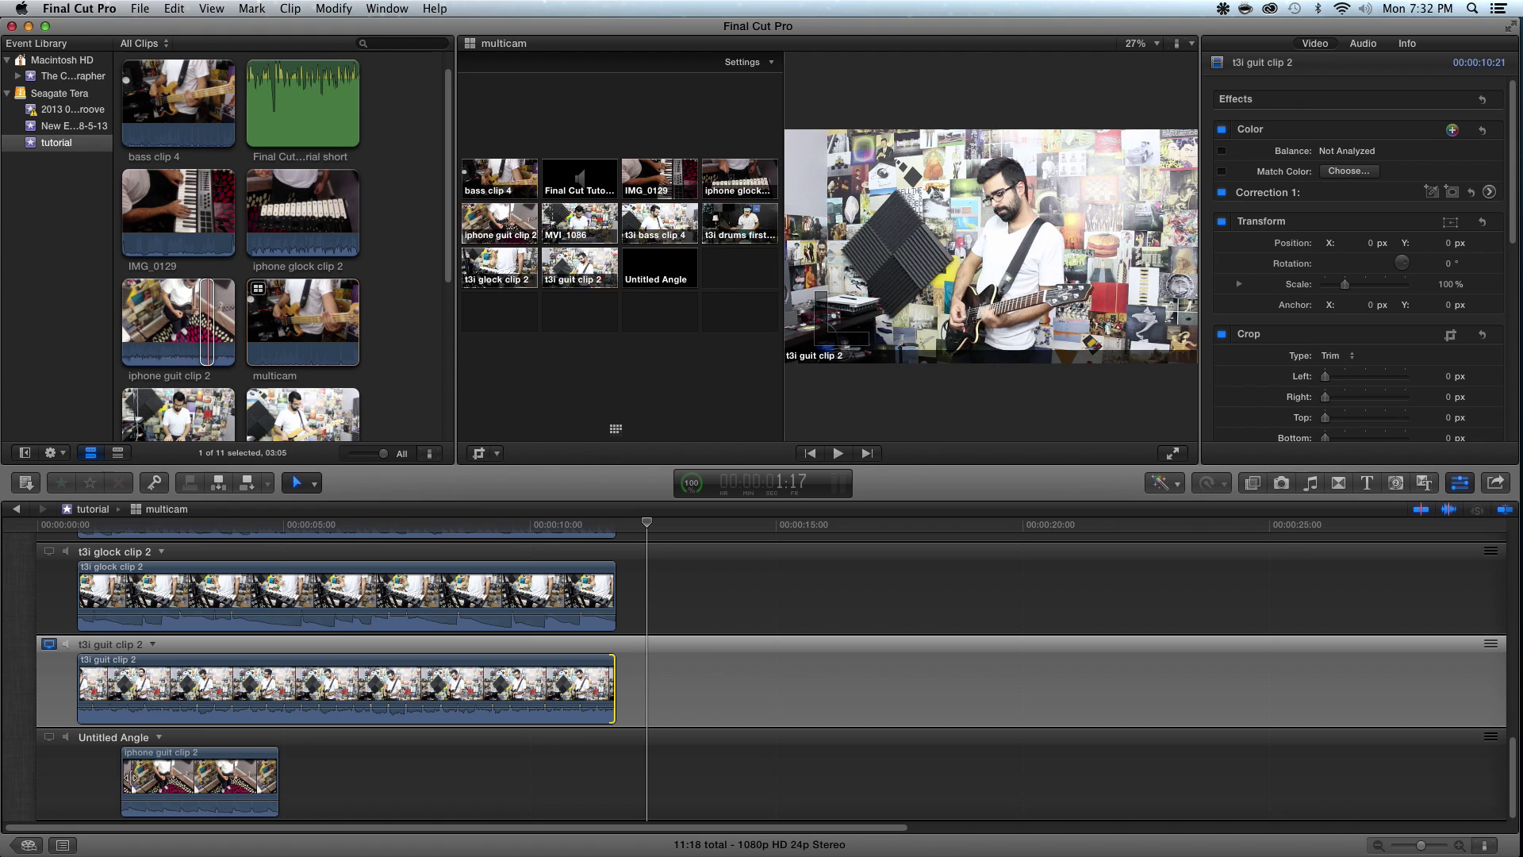
Make the untitled angle the video monitoring angle and delete that angle from the multicam clip
left_click(48, 737)
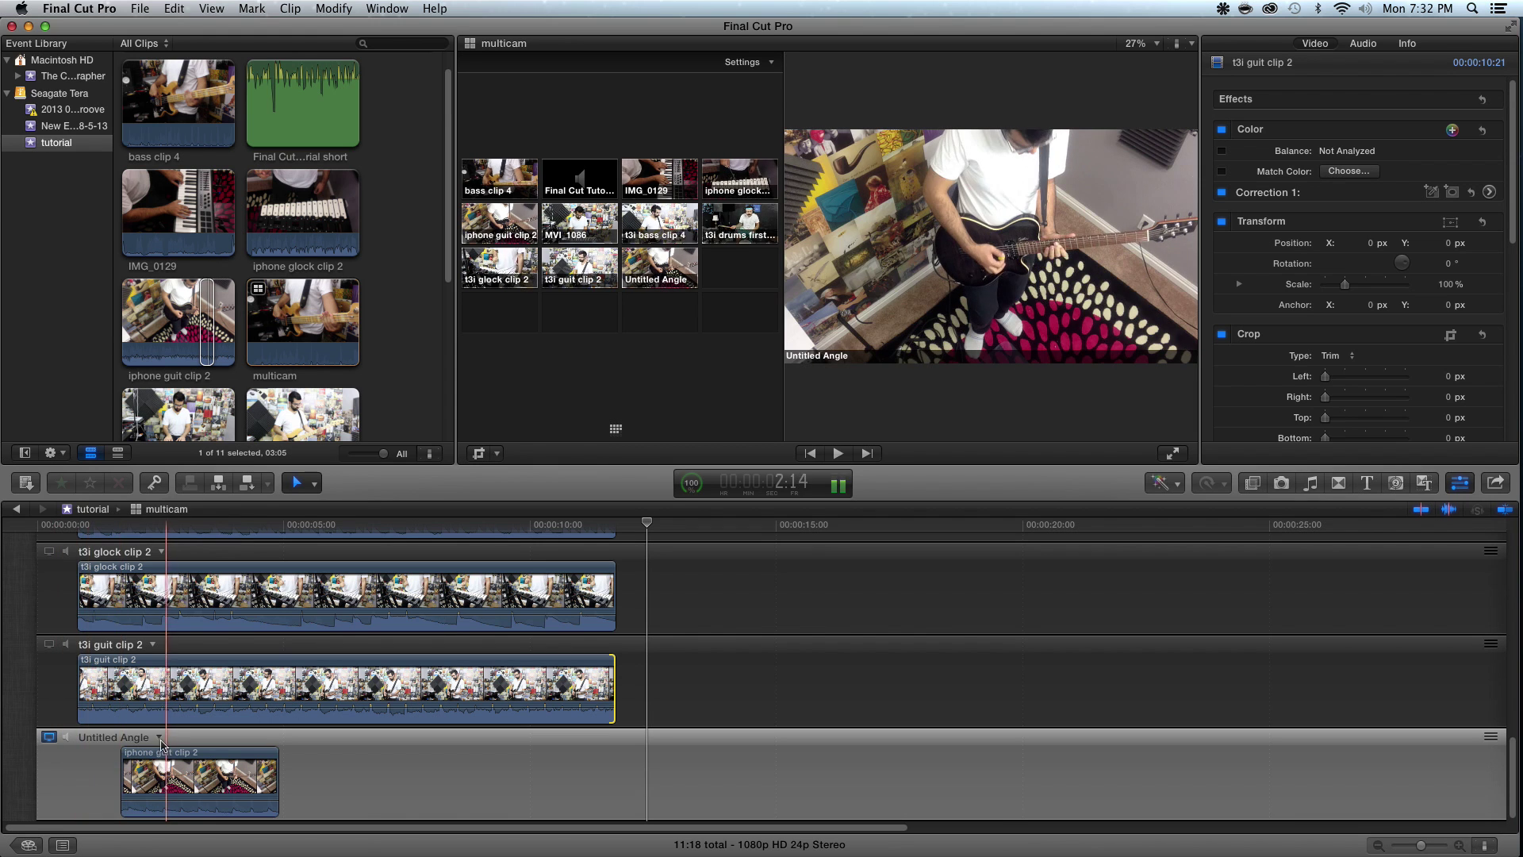
left_click(159, 736)
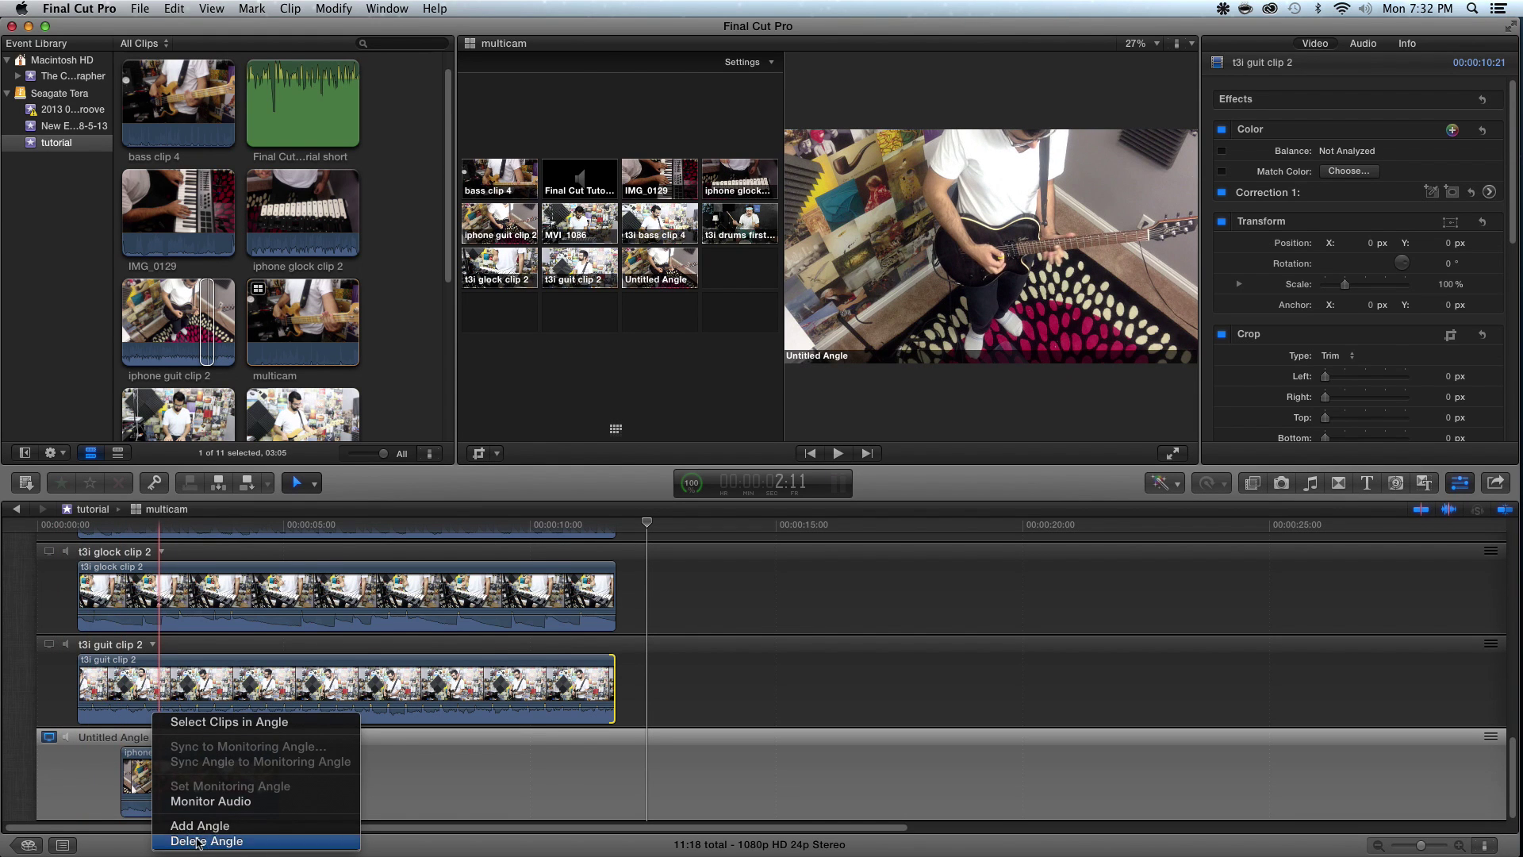
left_click(198, 842)
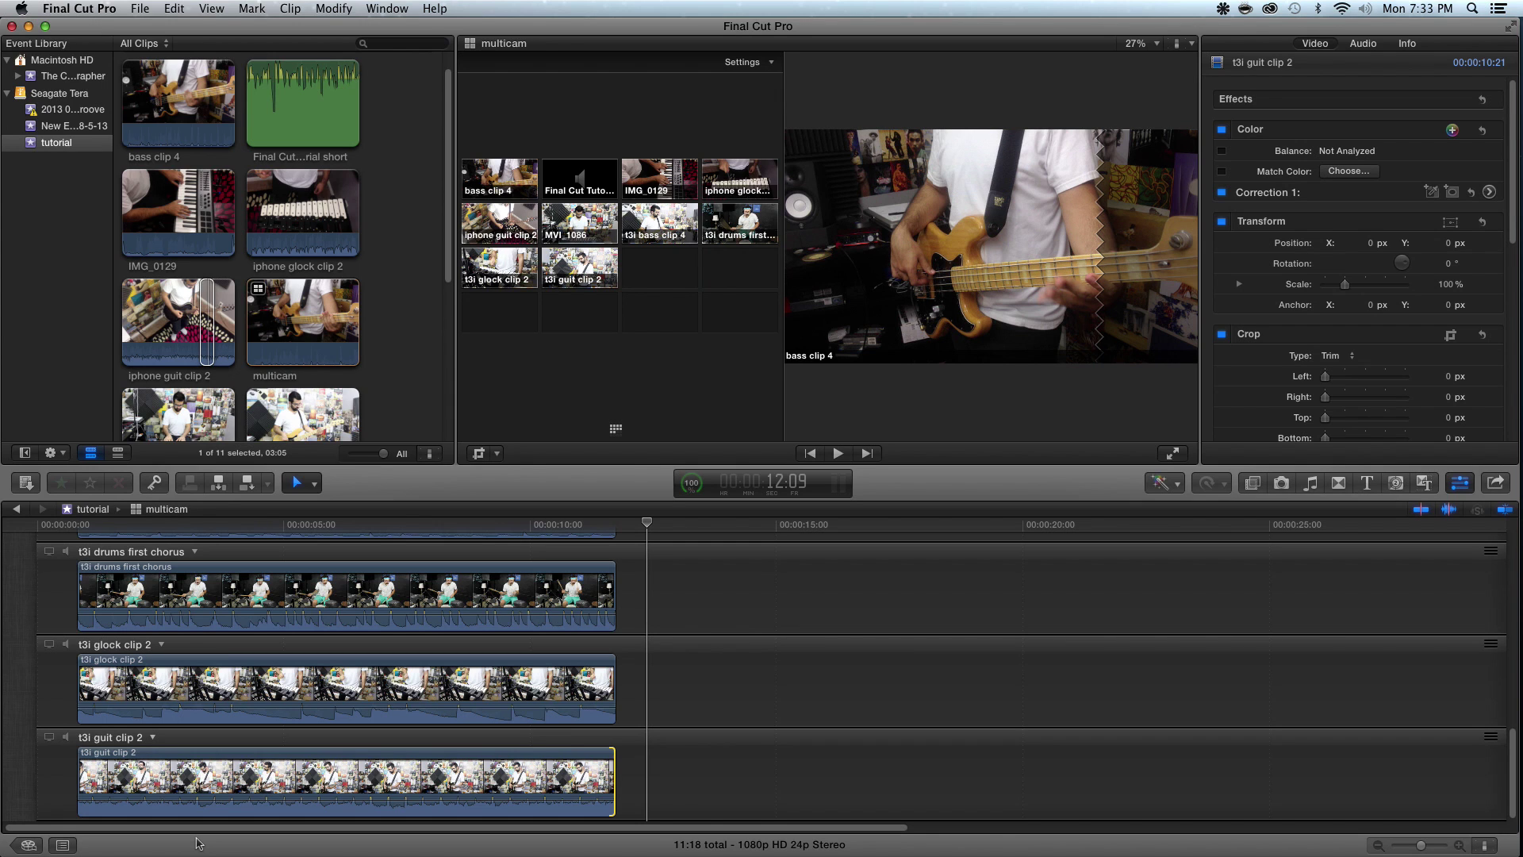
Return to the empty tutorial project timeline and locate the multicam clip in the tutorial event
left_click(15, 508)
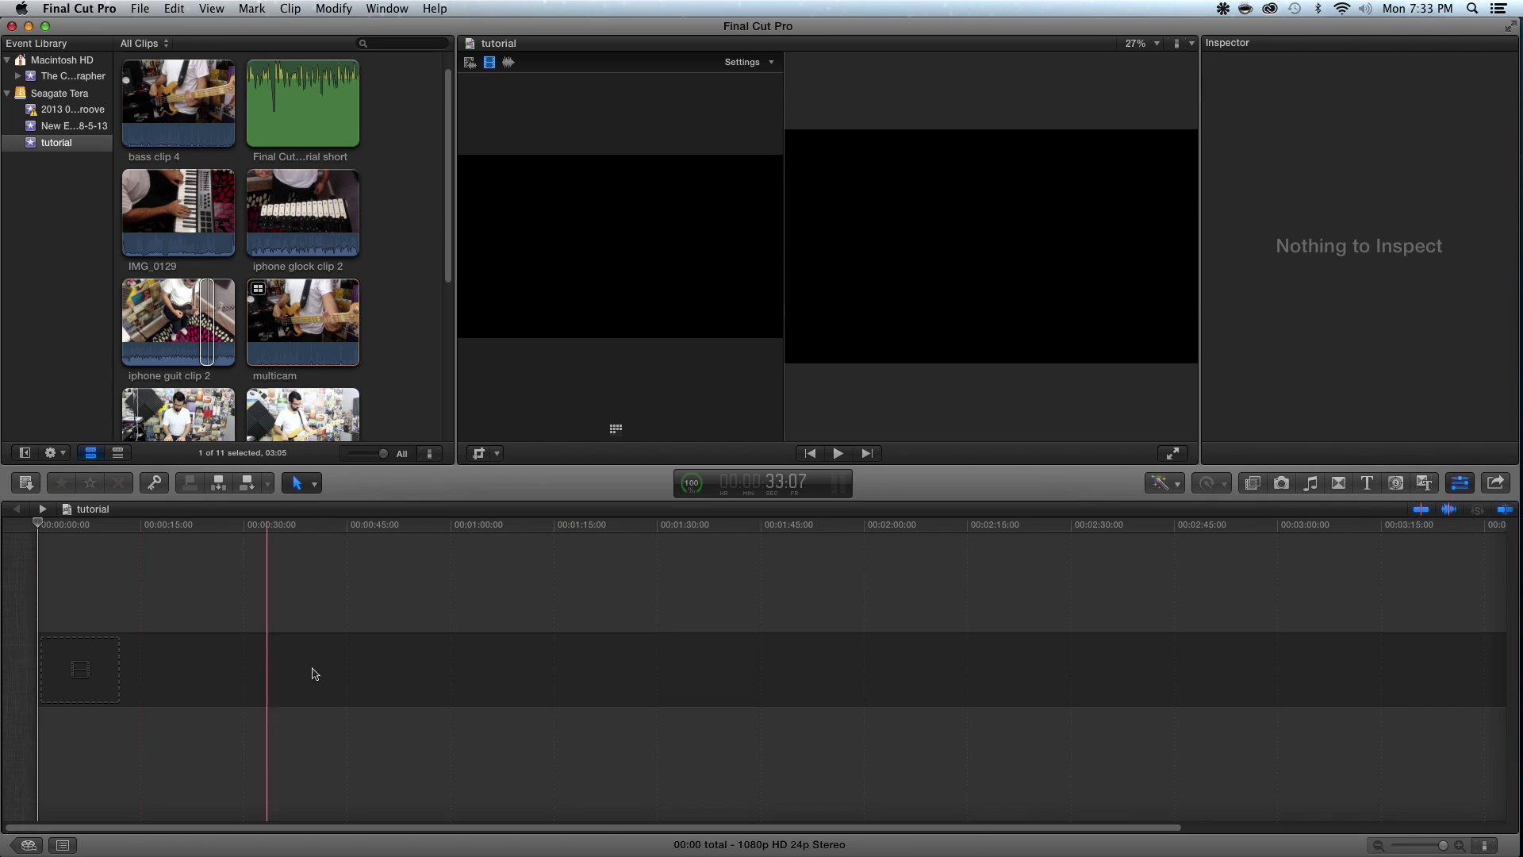
scroll(403, 313, "down", 5)
scroll(403, 314, "up", 4)
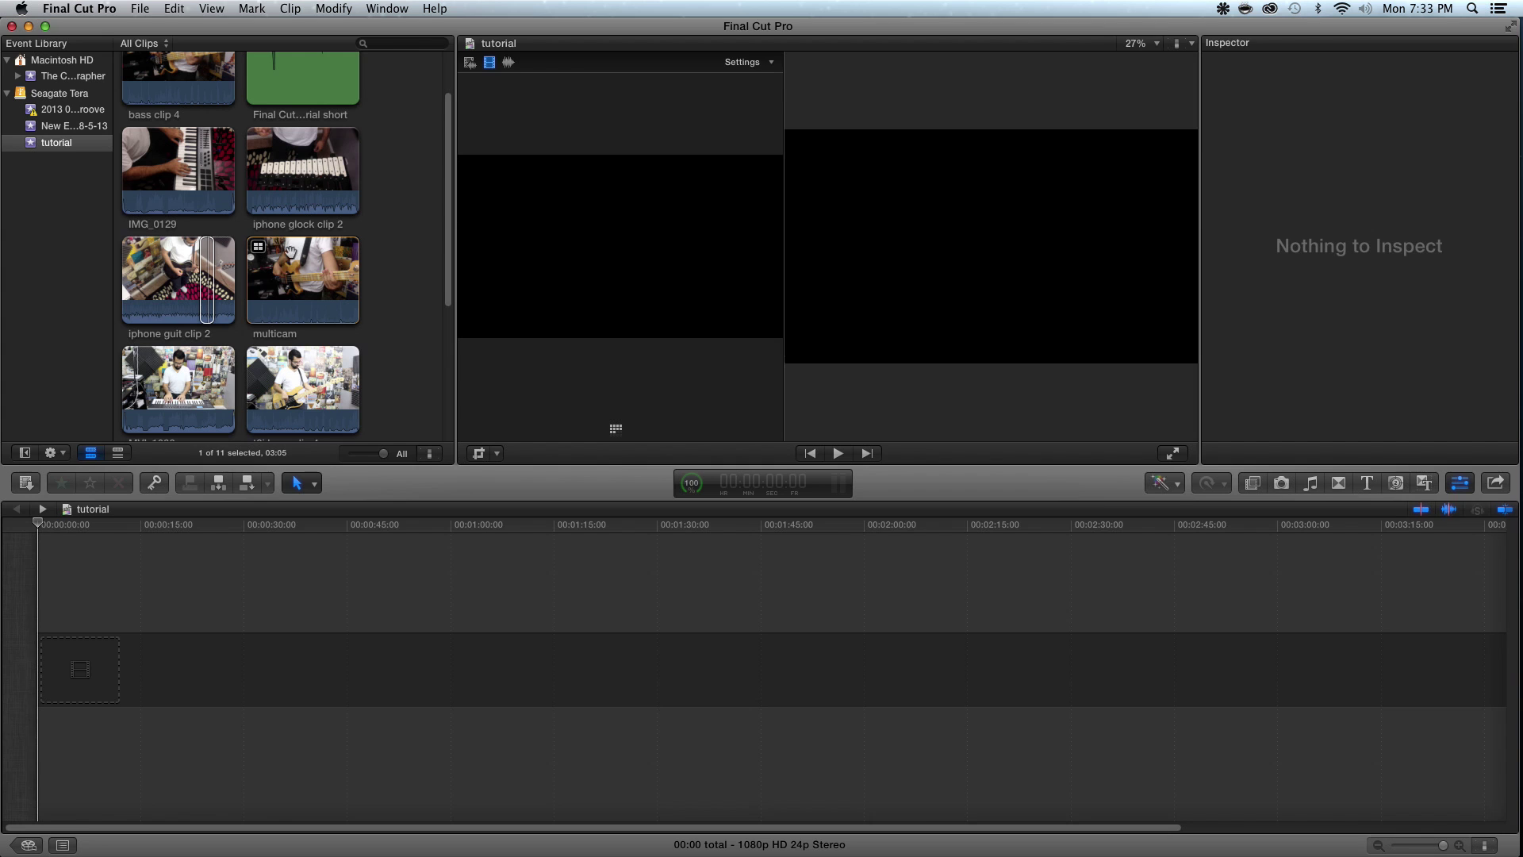
left_click(341, 292)
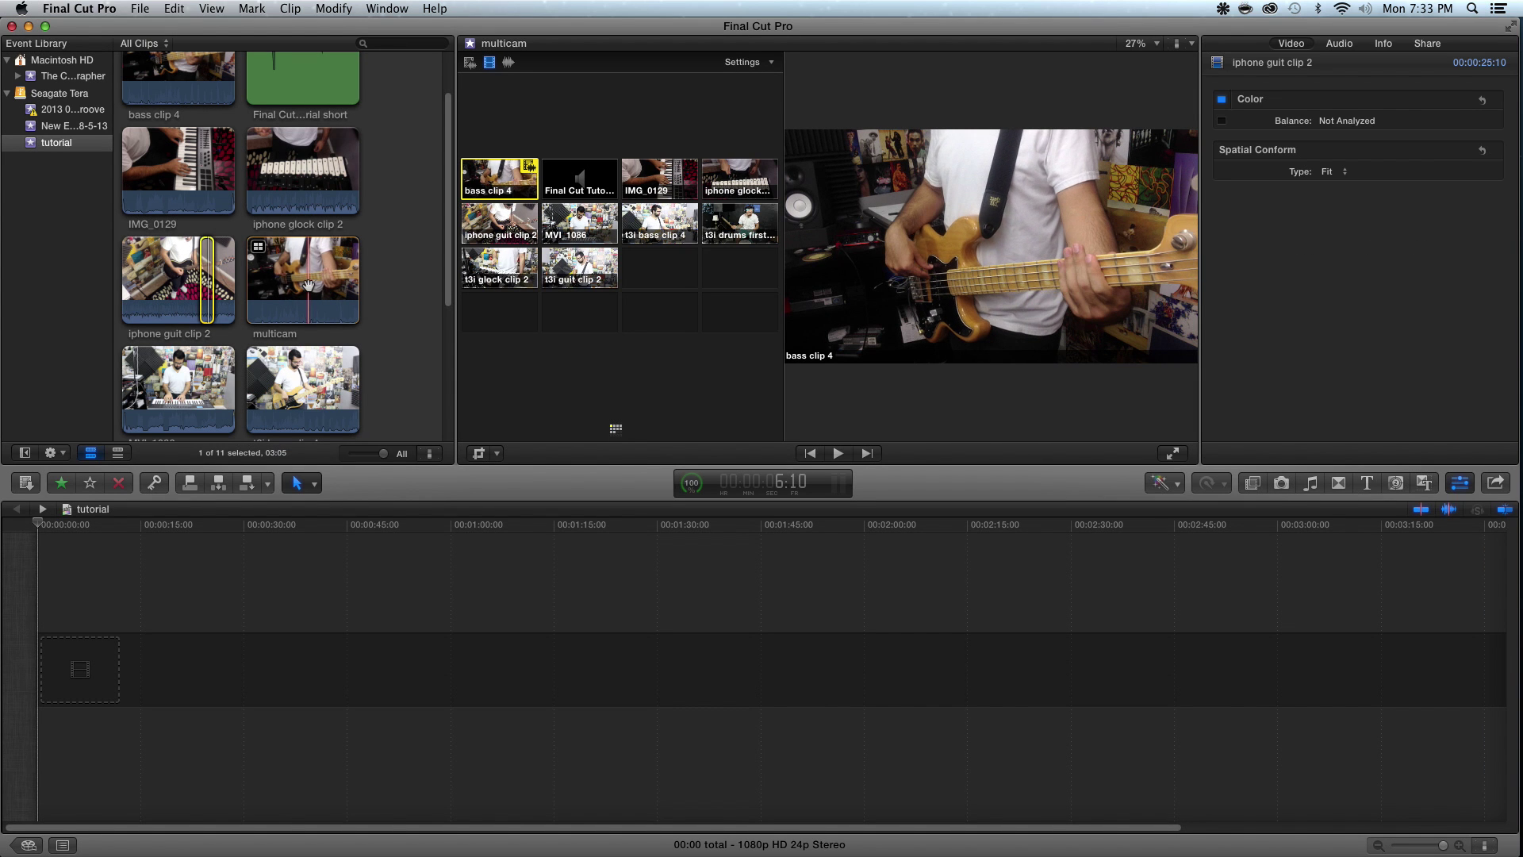
Reopen the multicam clip to review its trimmed angles at full timeline width, and return to the tutorial project
double_click(311, 290)
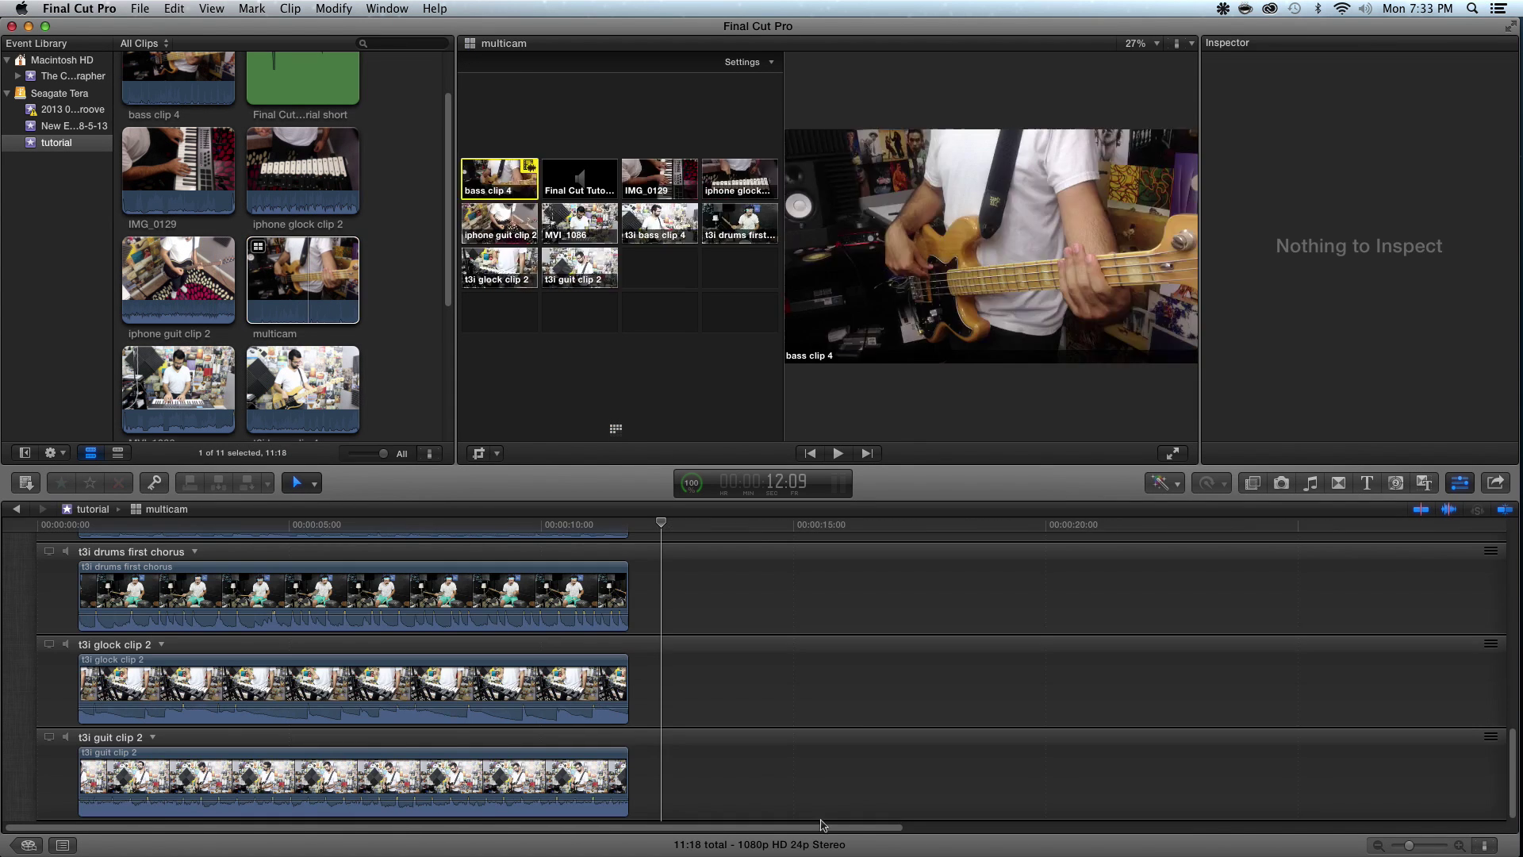
scroll(803, 718, "up", 10)
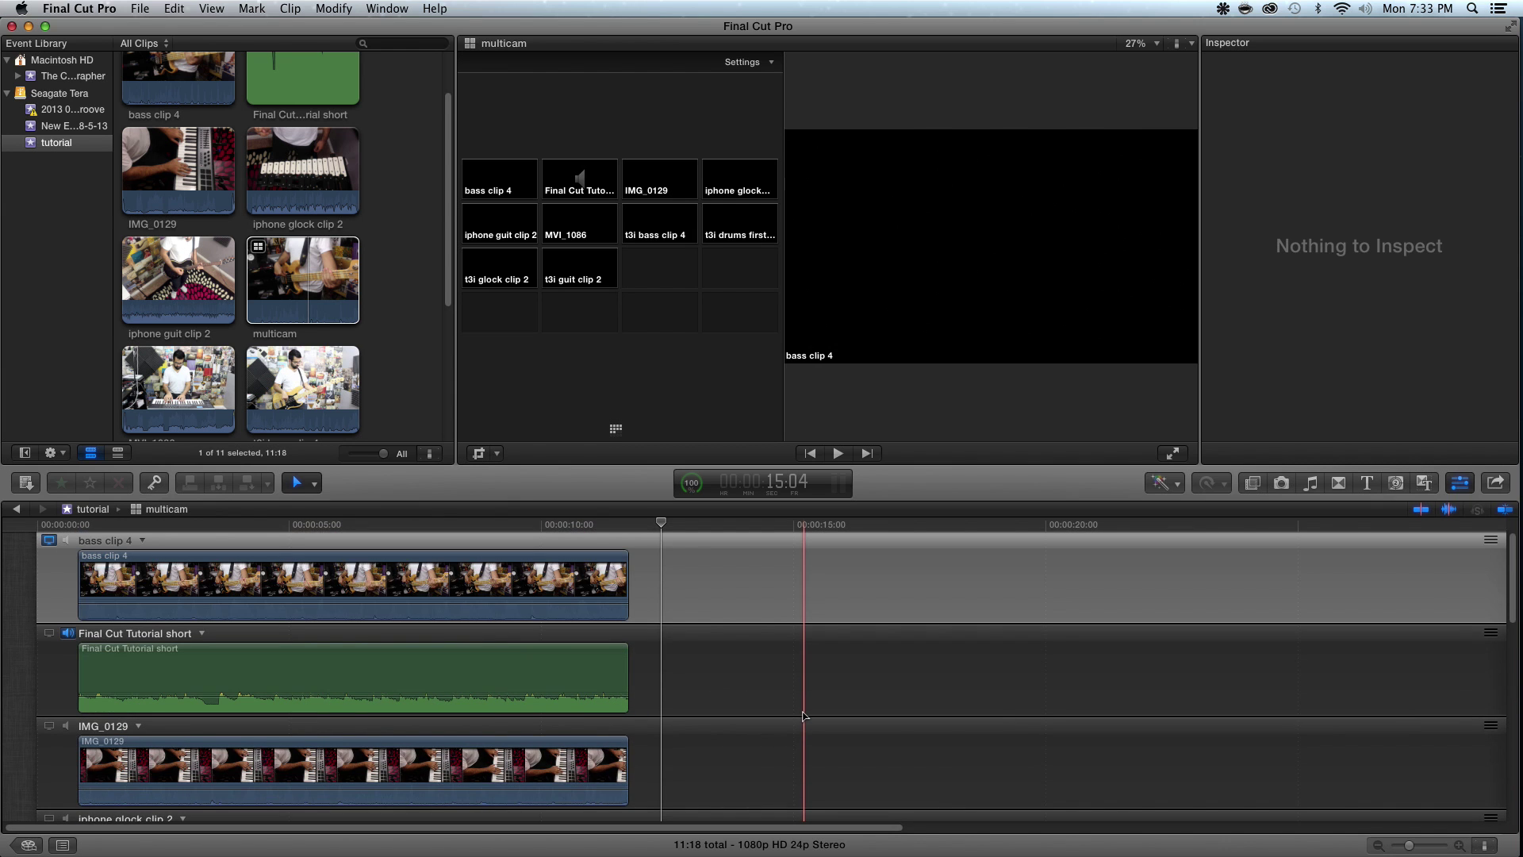
key("shift+z")
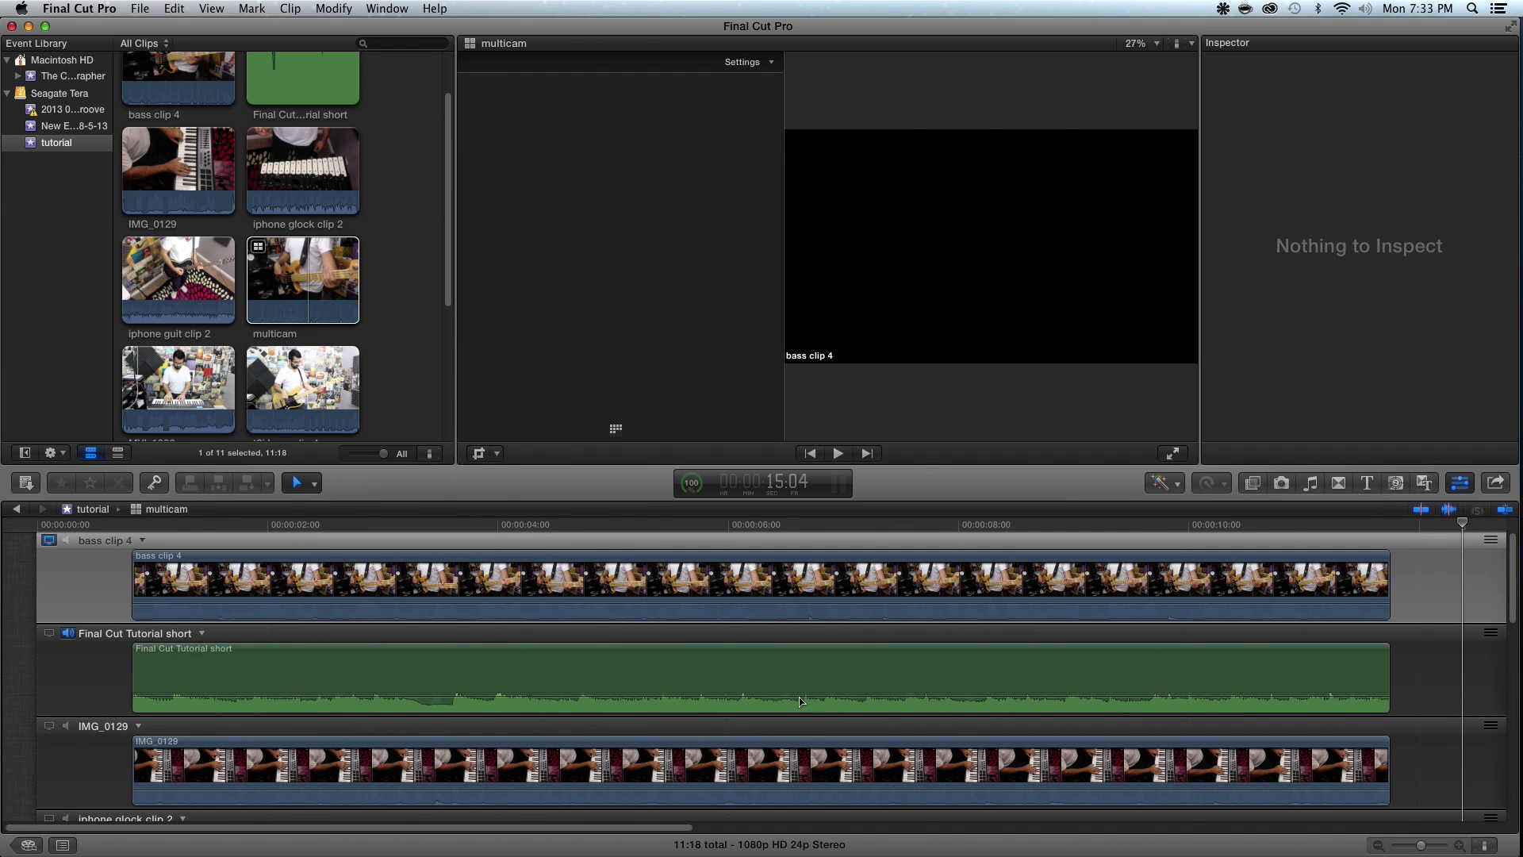
left_click_drag(1514, 539, 1472, 664)
scroll(1471, 665, "up", 5)
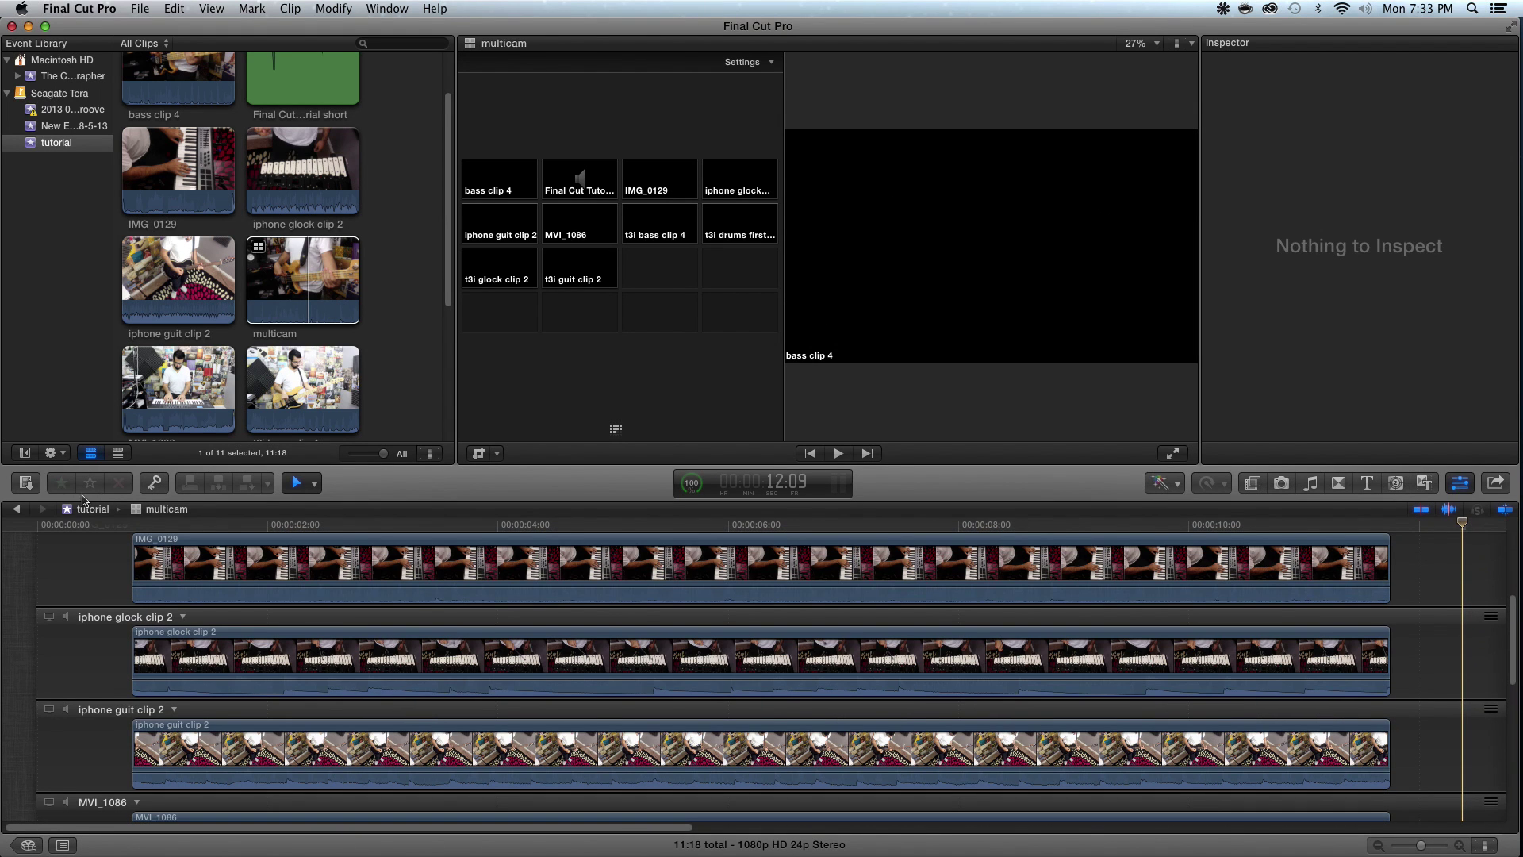
left_click(18, 508)
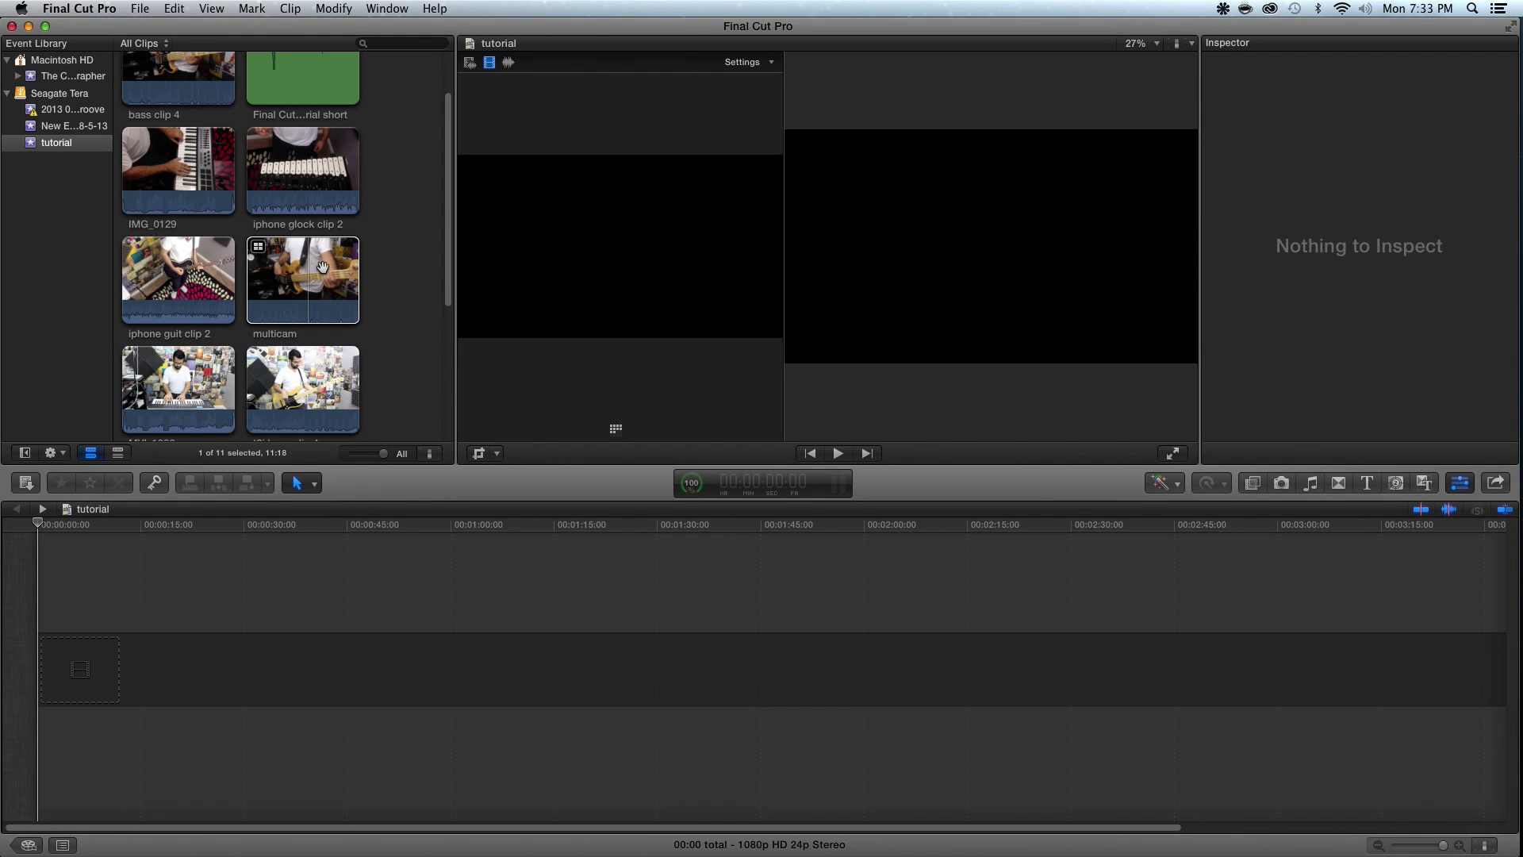
left_click(323, 266)
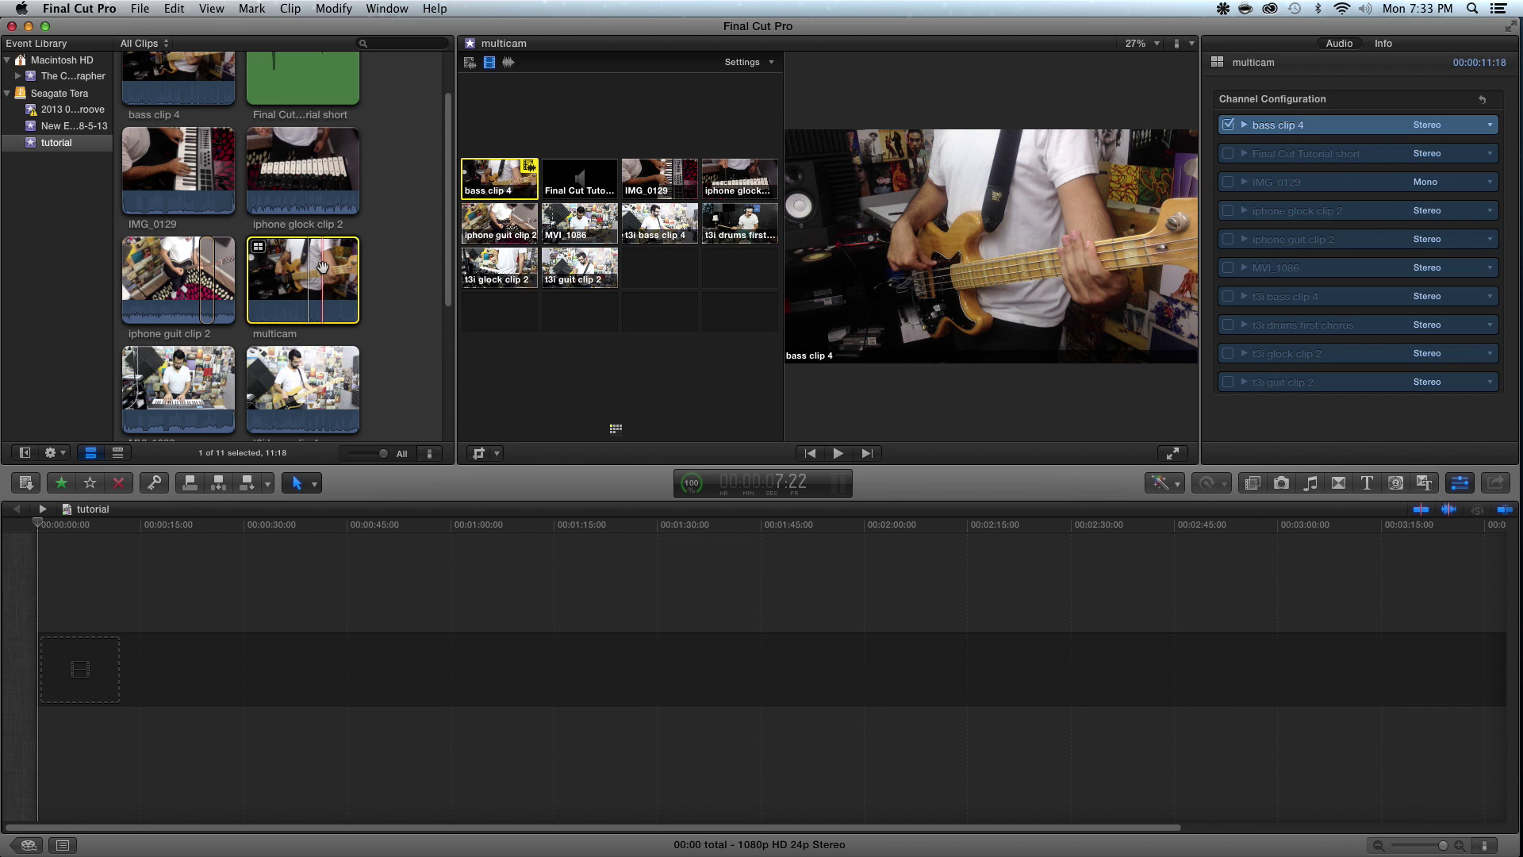
left_click(119, 656)
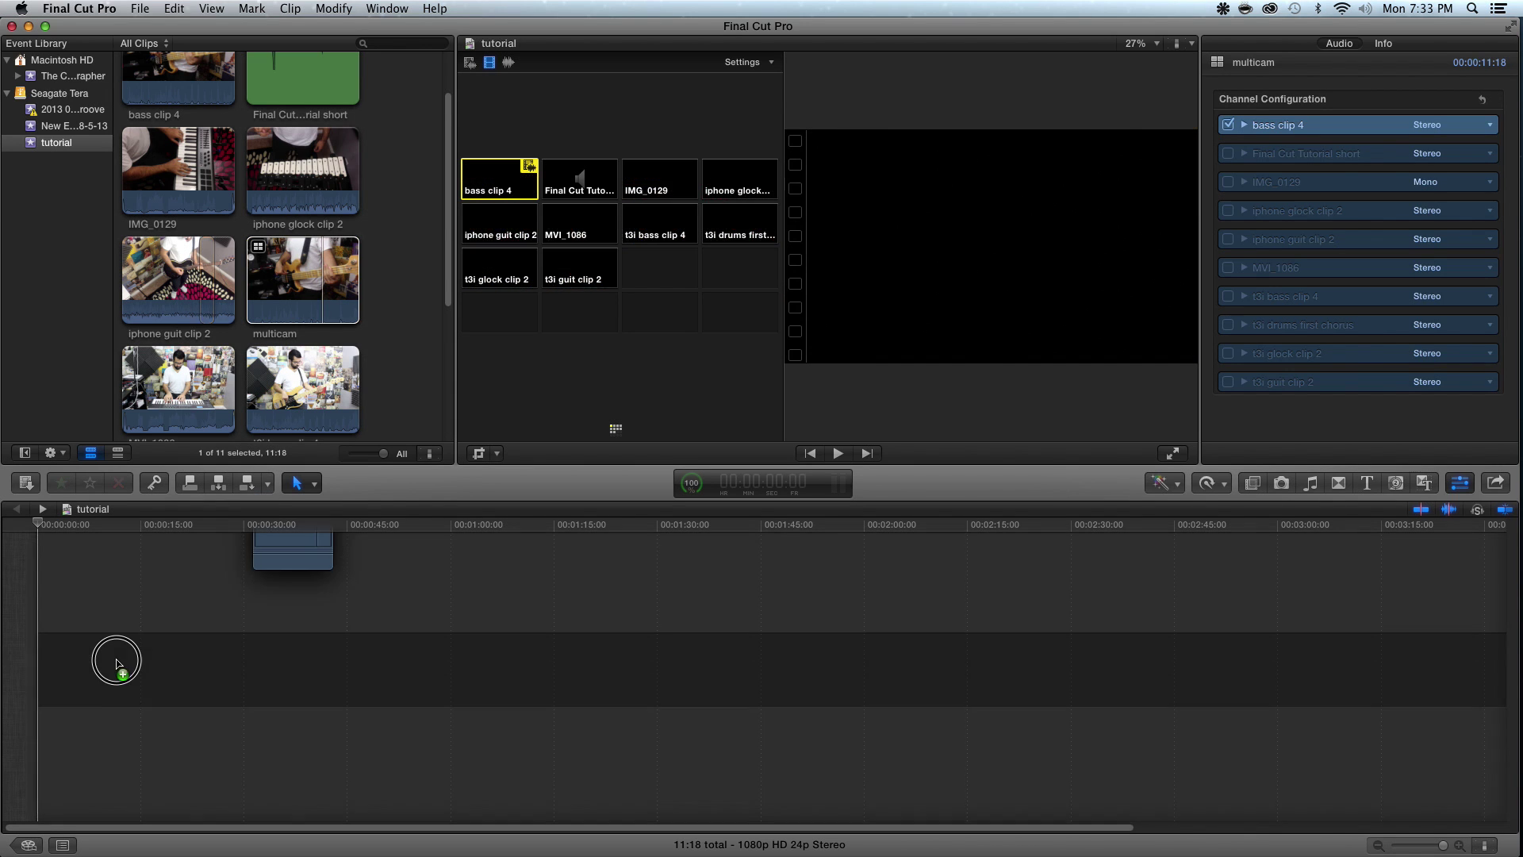
left_click(364, 268)
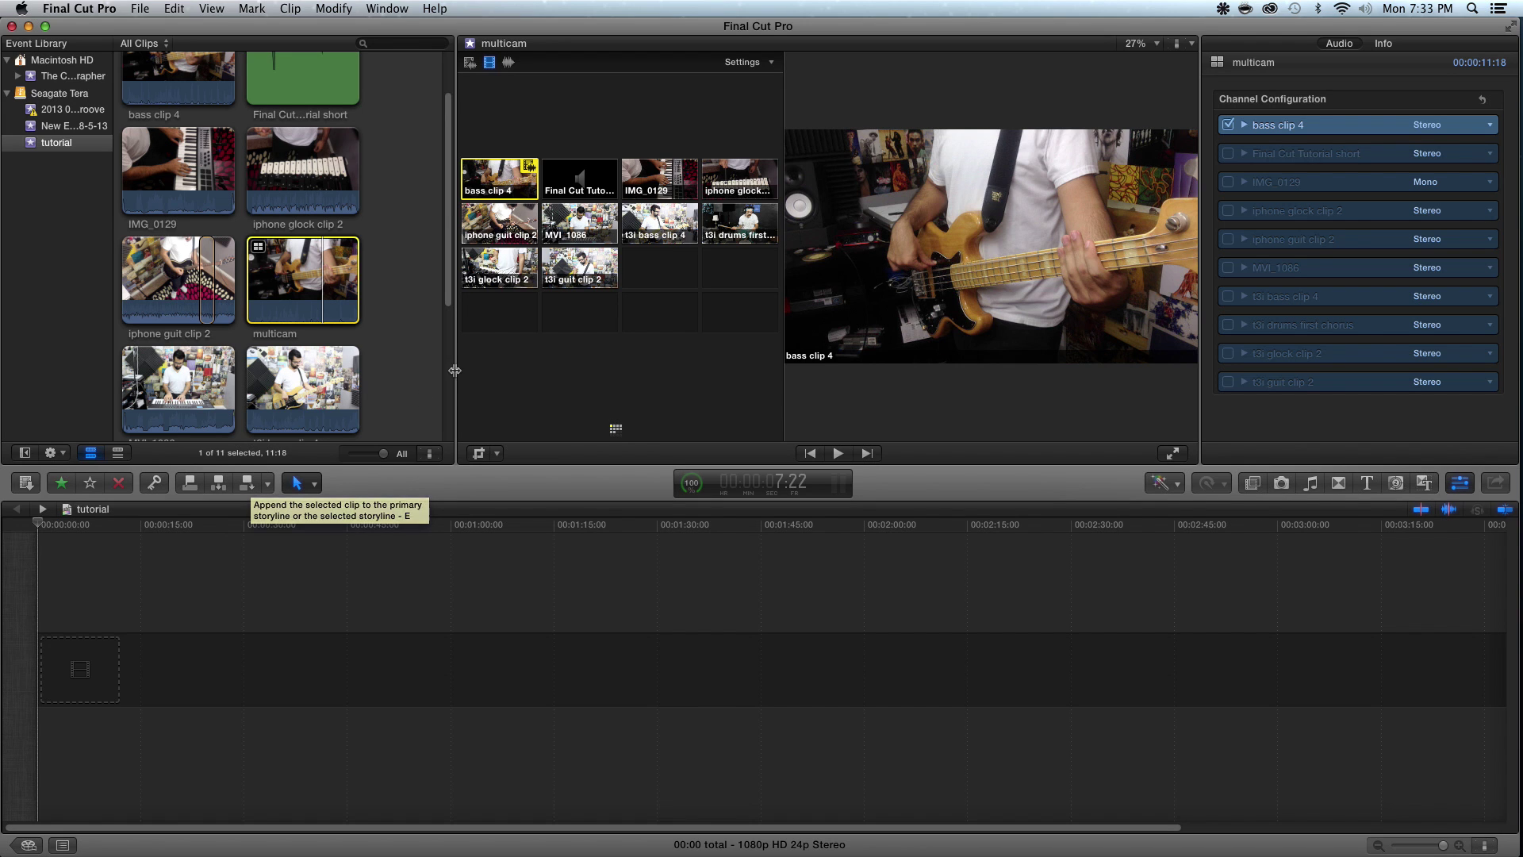
left_click(92, 629)
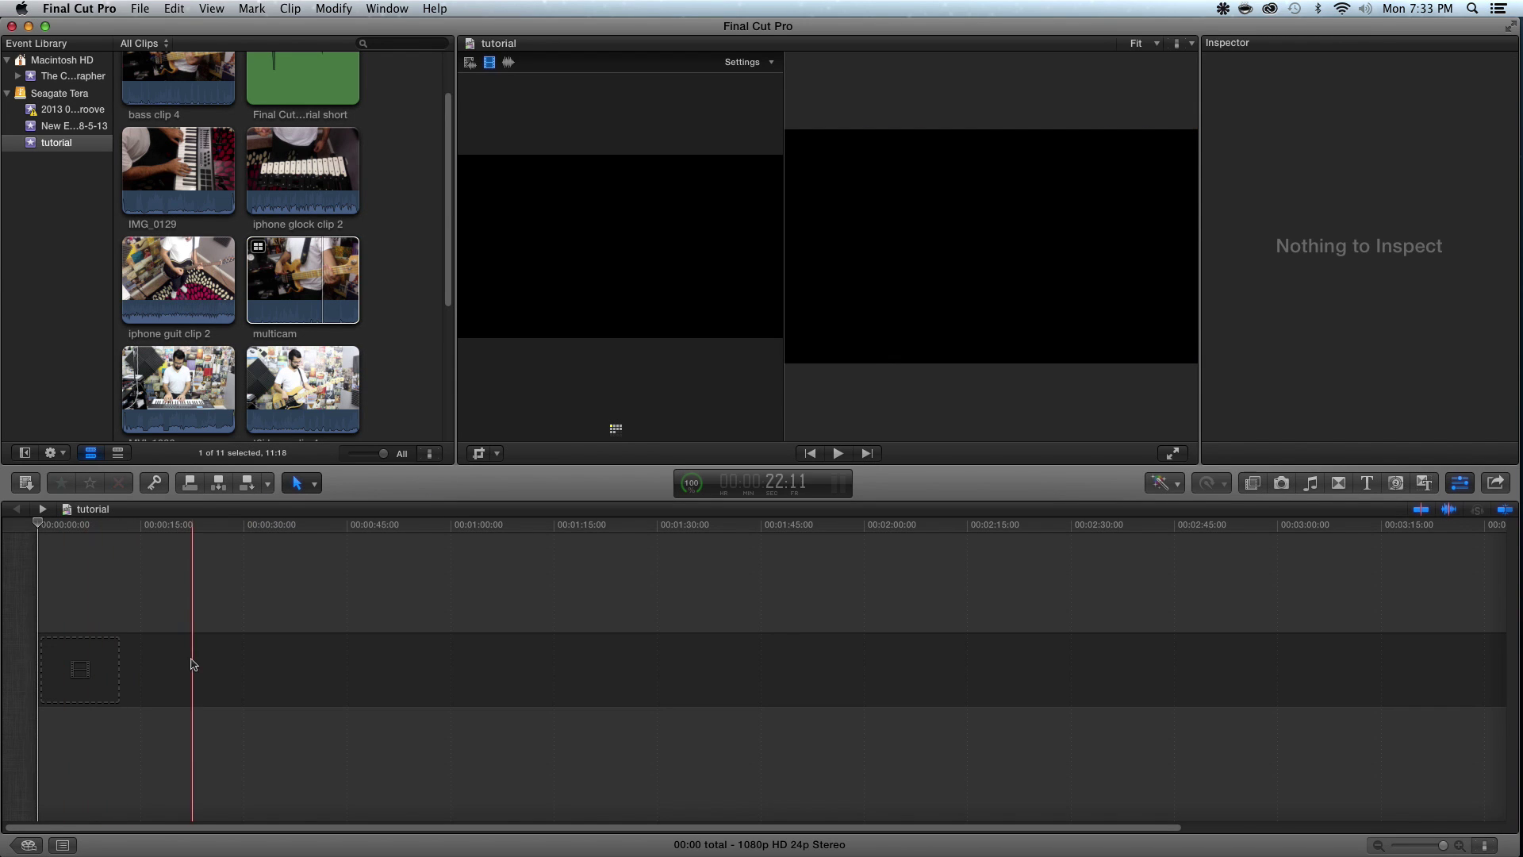
Append the multicam clip to the tutorial project's primary storyline and delete it from the timeline again
left_click(292, 309)
key("e")
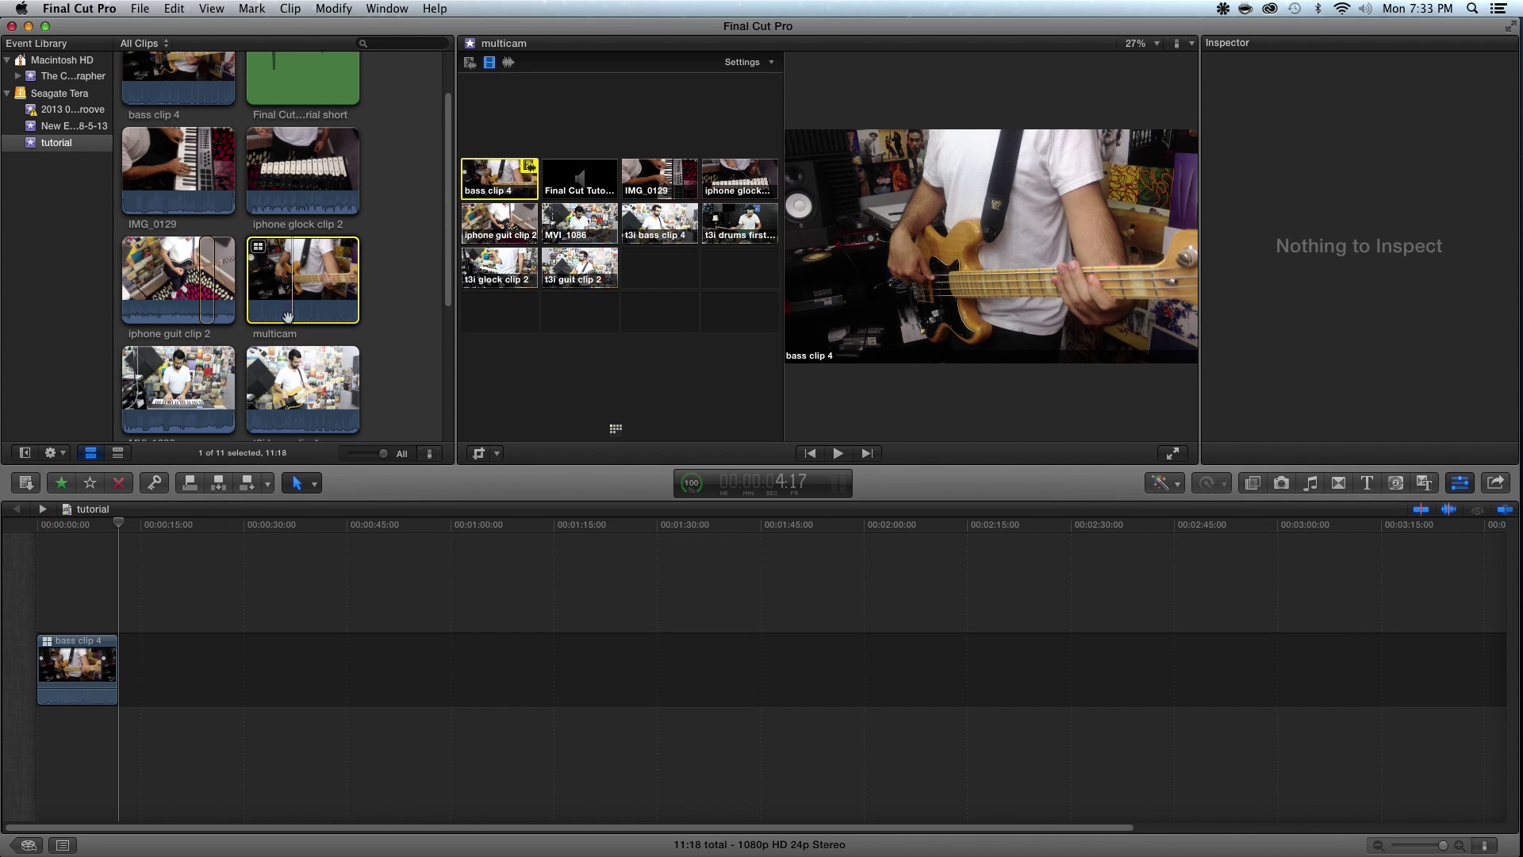
left_click(97, 641)
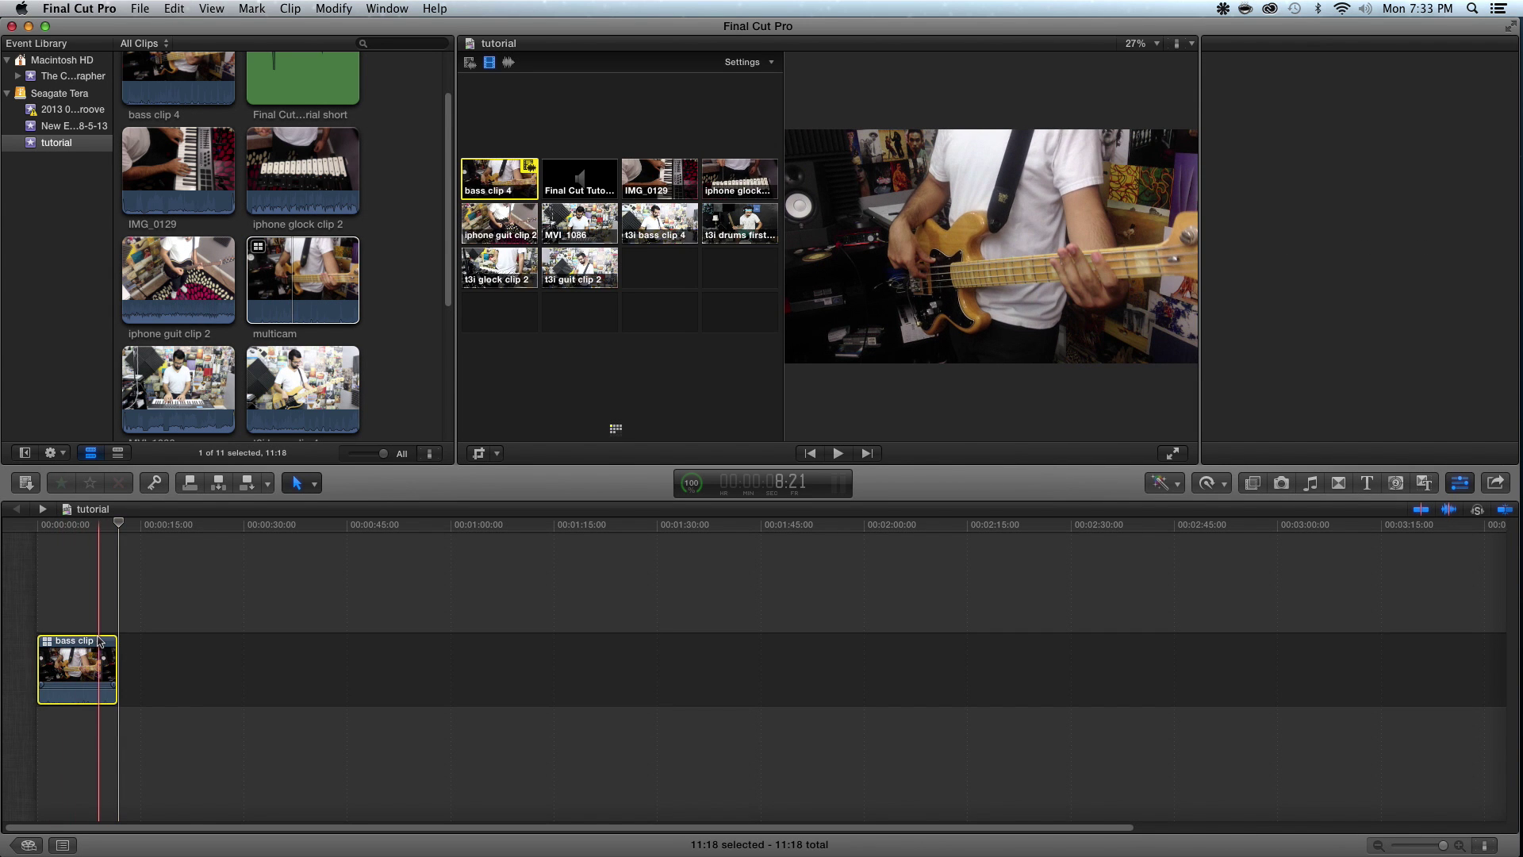
key("Delete")
Append the whole multicam clip from the event to the empty primary storyline of the tutorial project
left_click(331, 288)
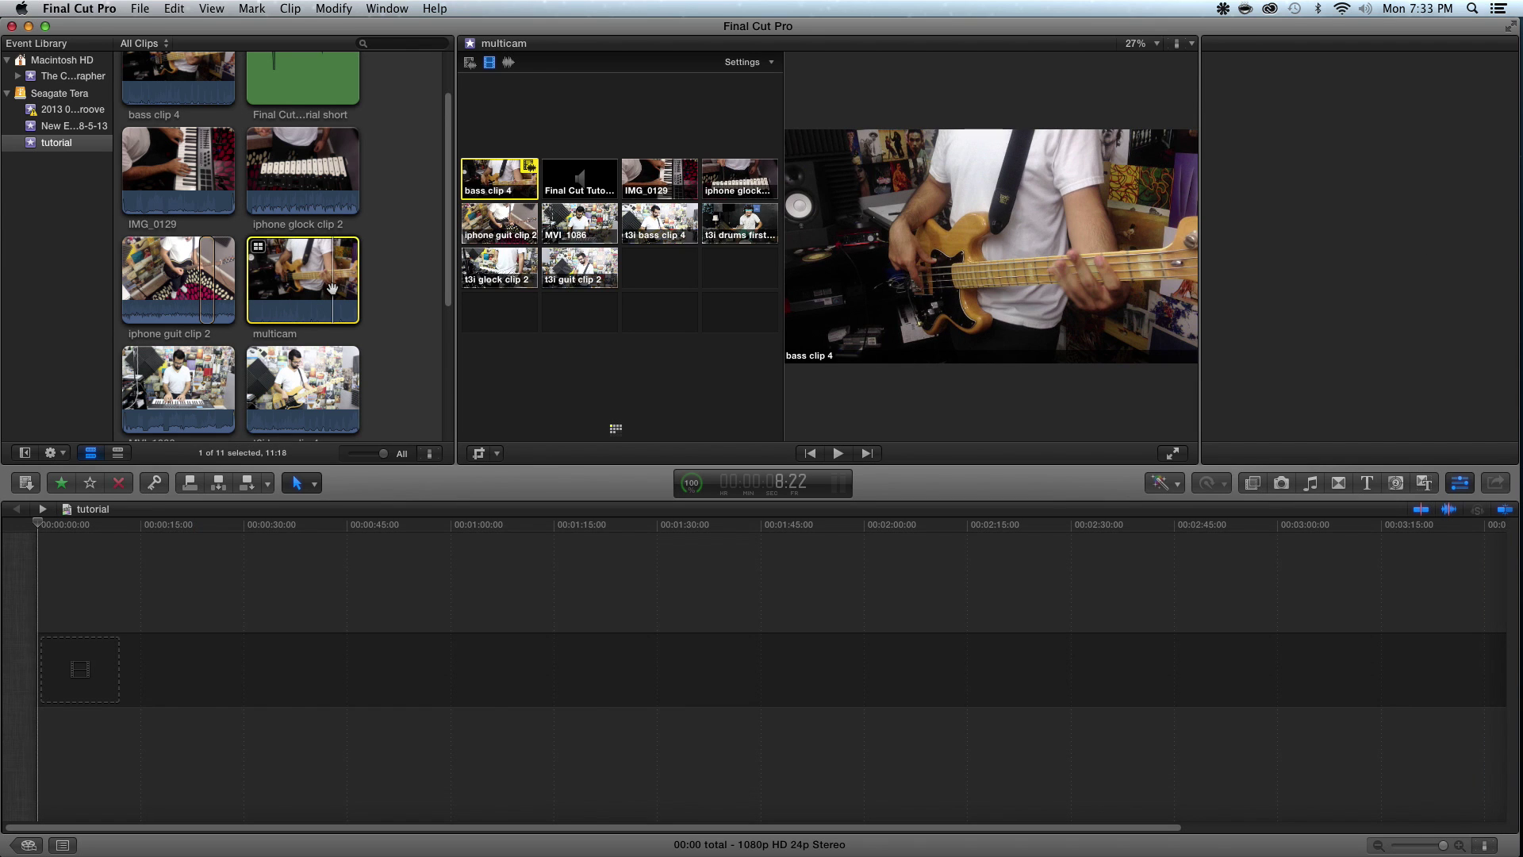
key("e")
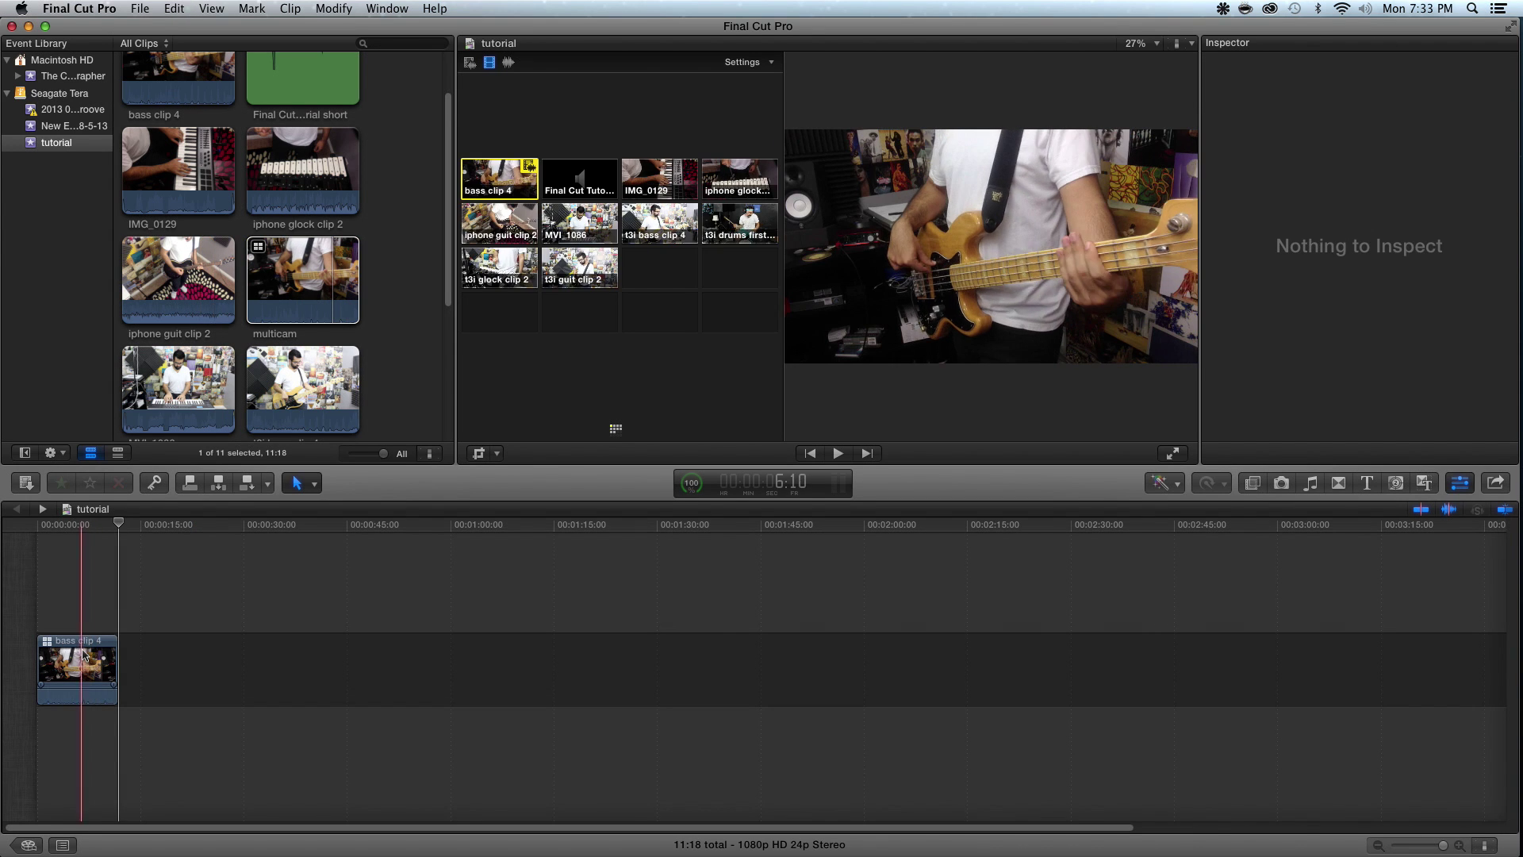
Play the multicam clip in the tutorial timeline to check its picture and sound with the bass clip 4 angle
left_click(218, 675)
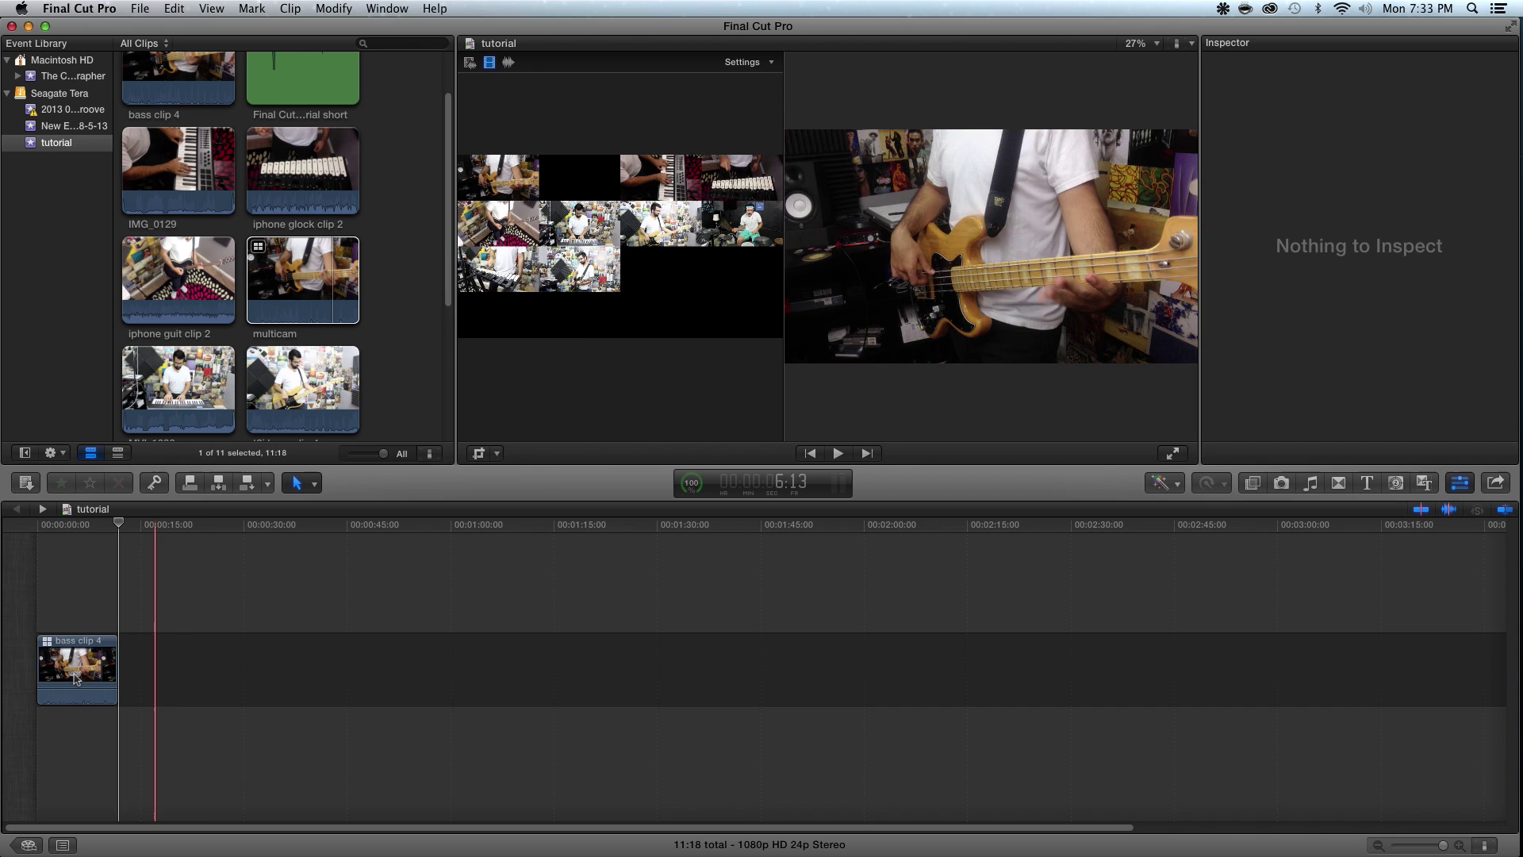
key("space")
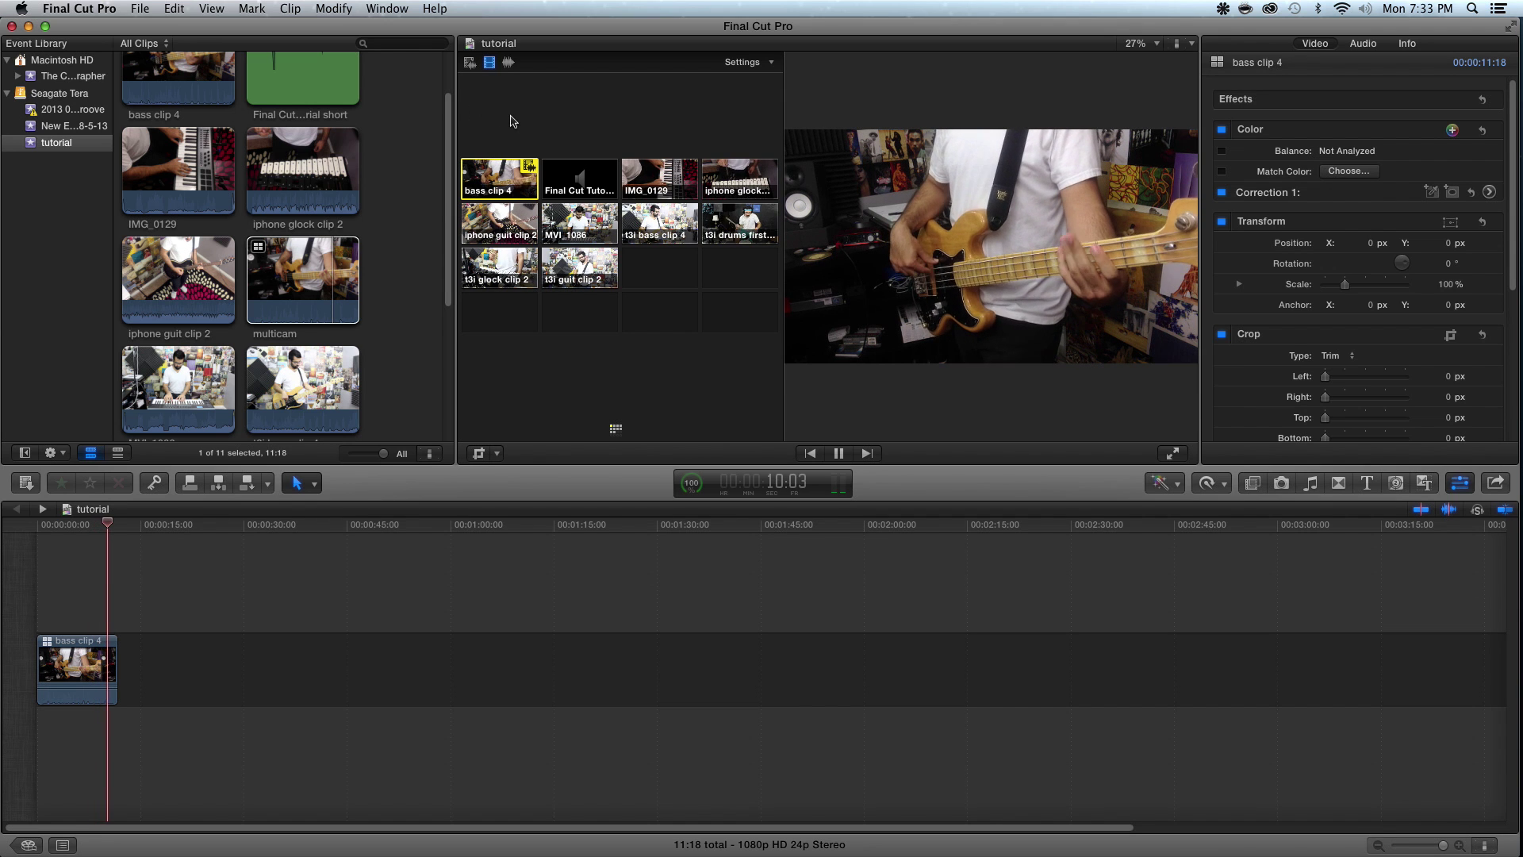
key("space")
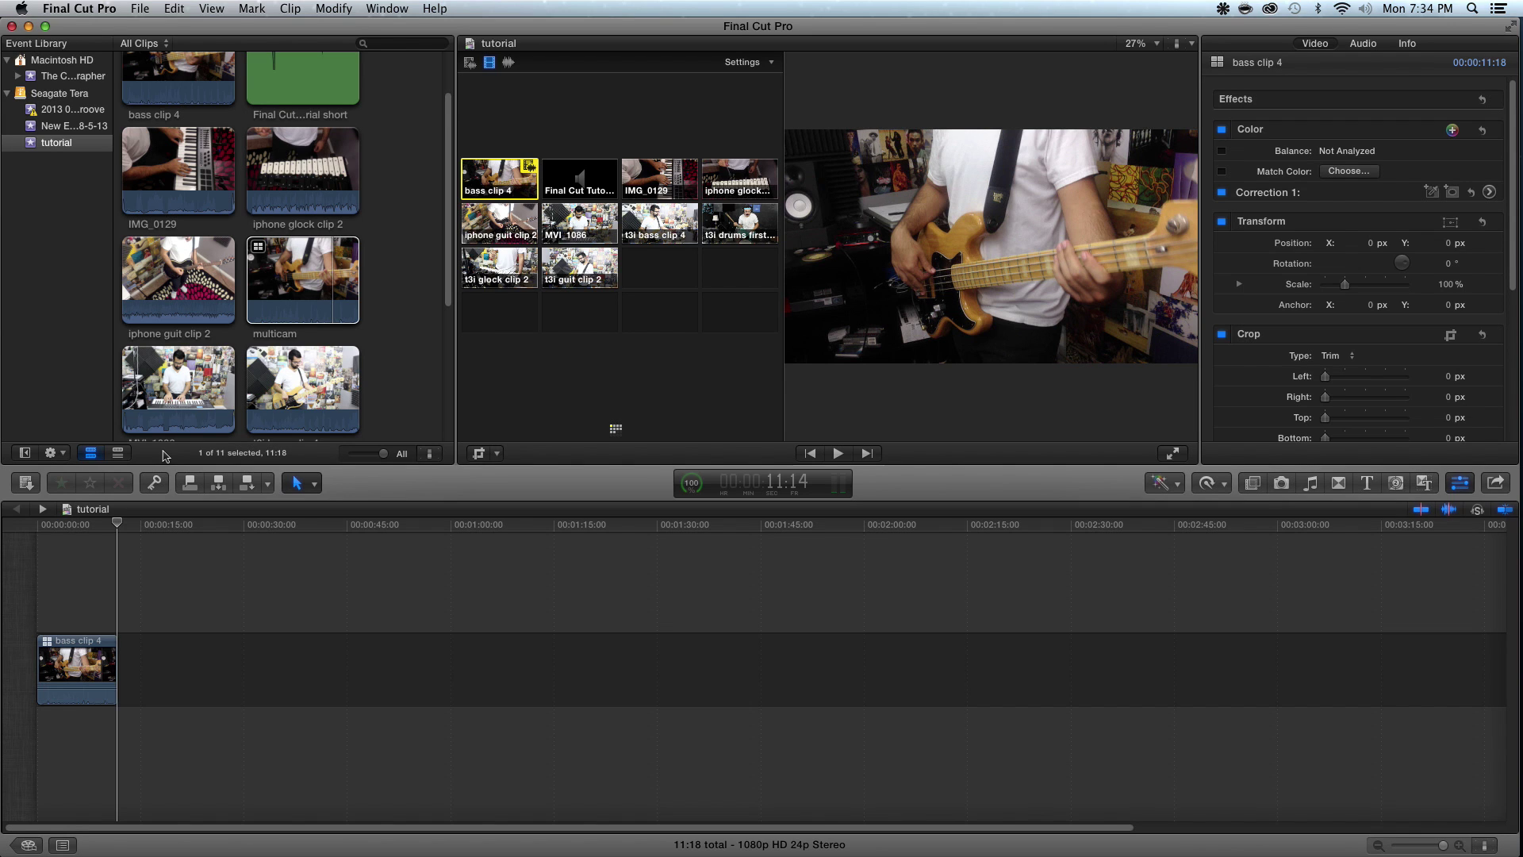
left_click(262, 589)
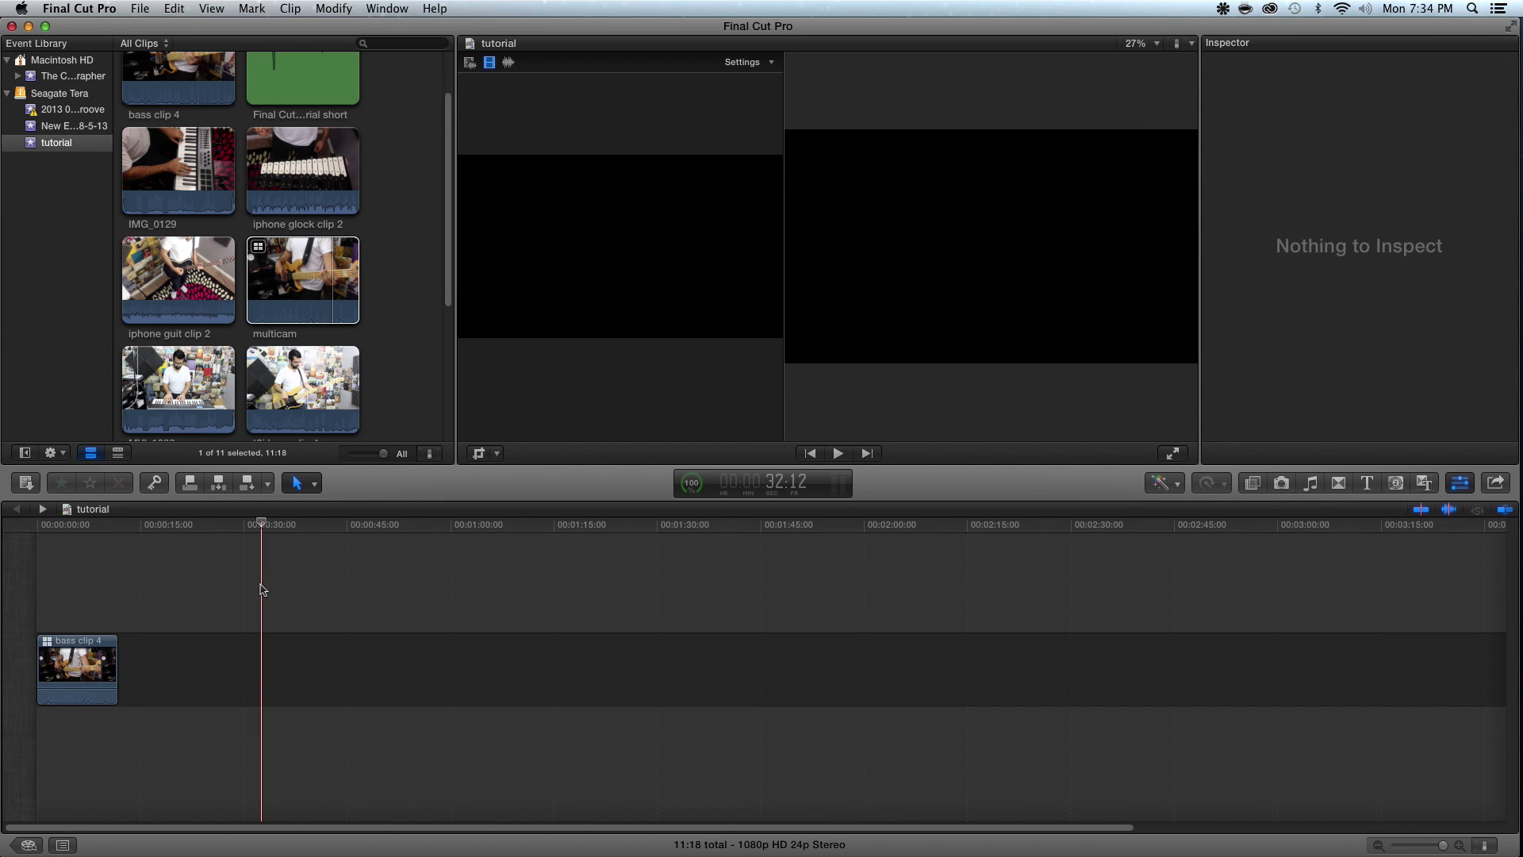
Switch only the multicam clip's audio to the Final Cut Tutorial short angle, keeping bass clip 4 as video, and play it from the start
key("Home")
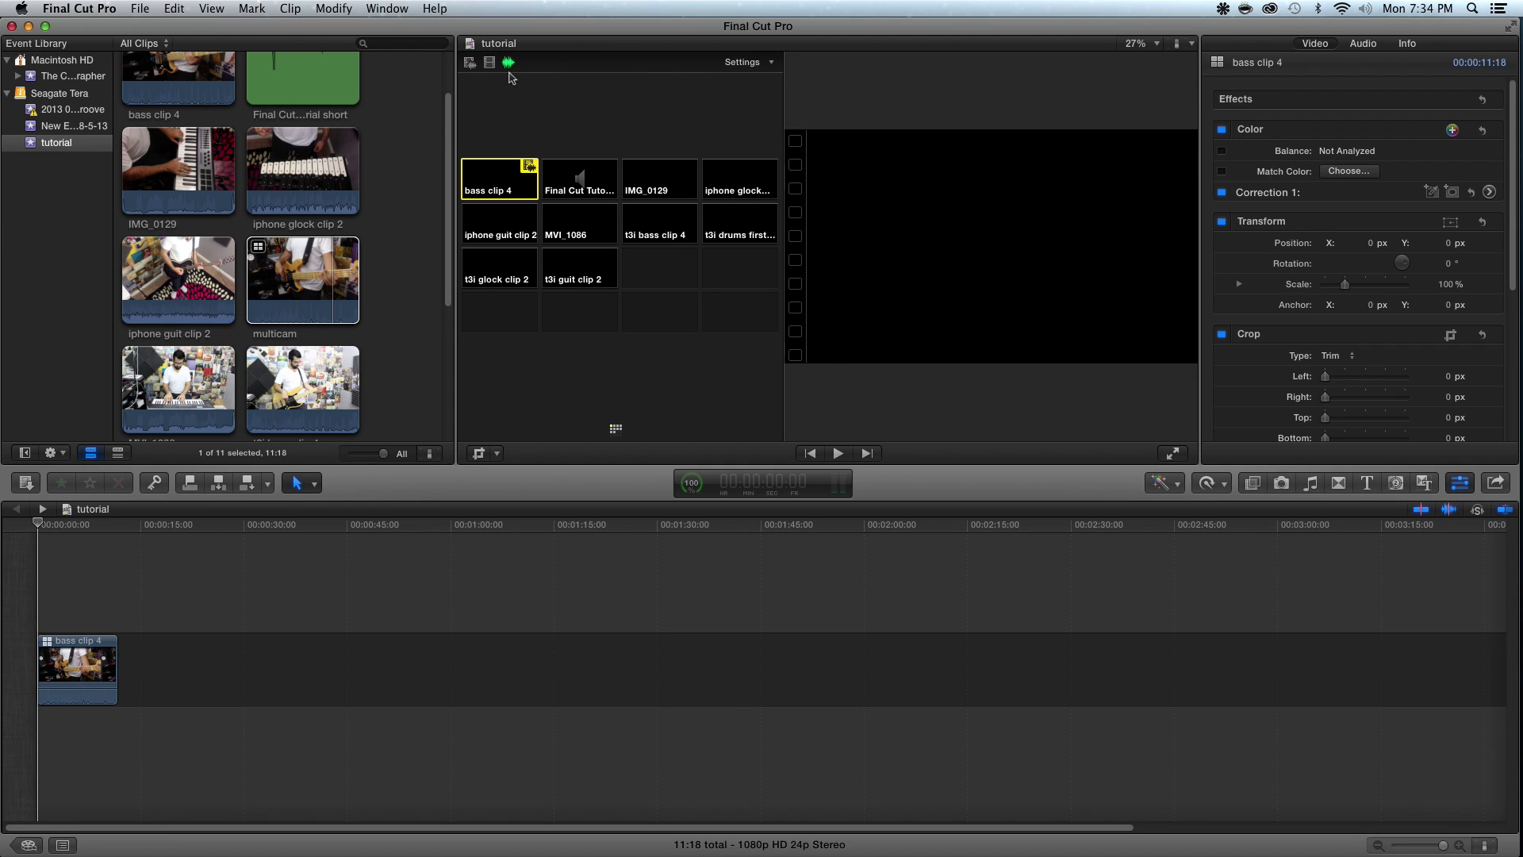
left_click(579, 172)
left_click(95, 661)
key("space")
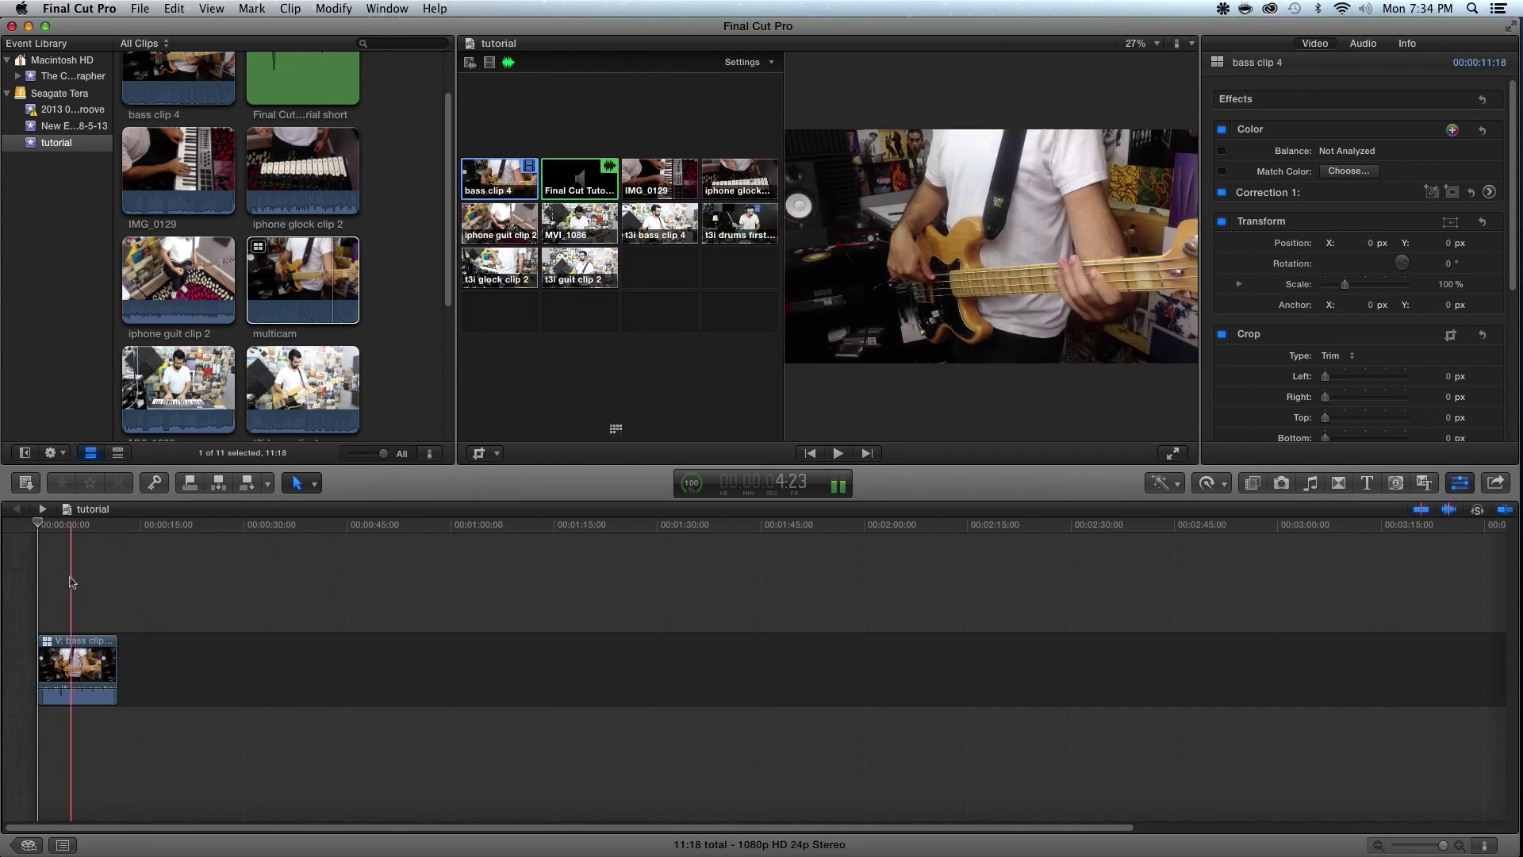
key("space")
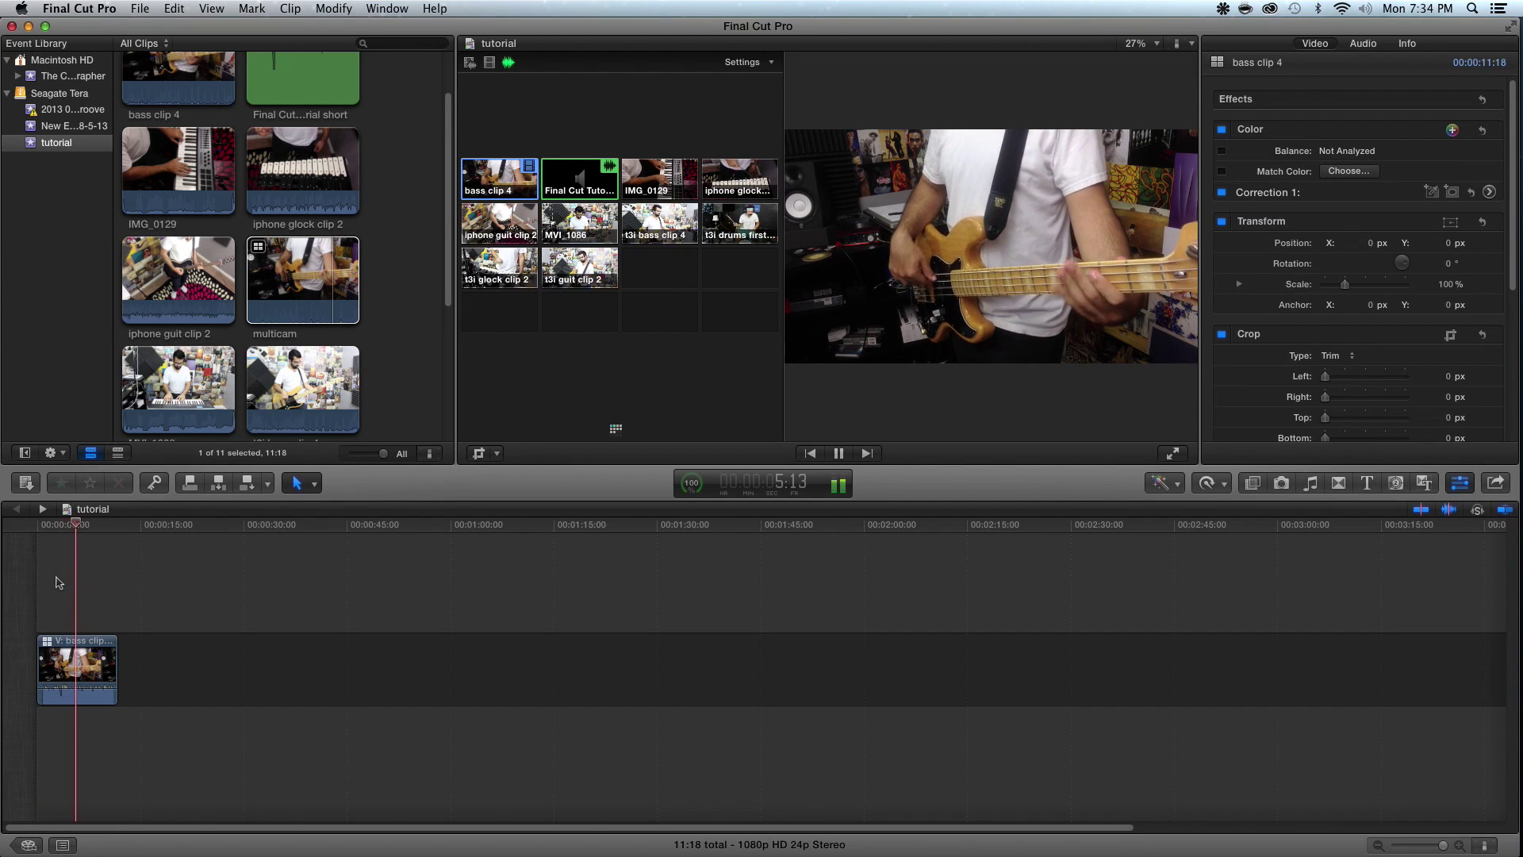
key("space")
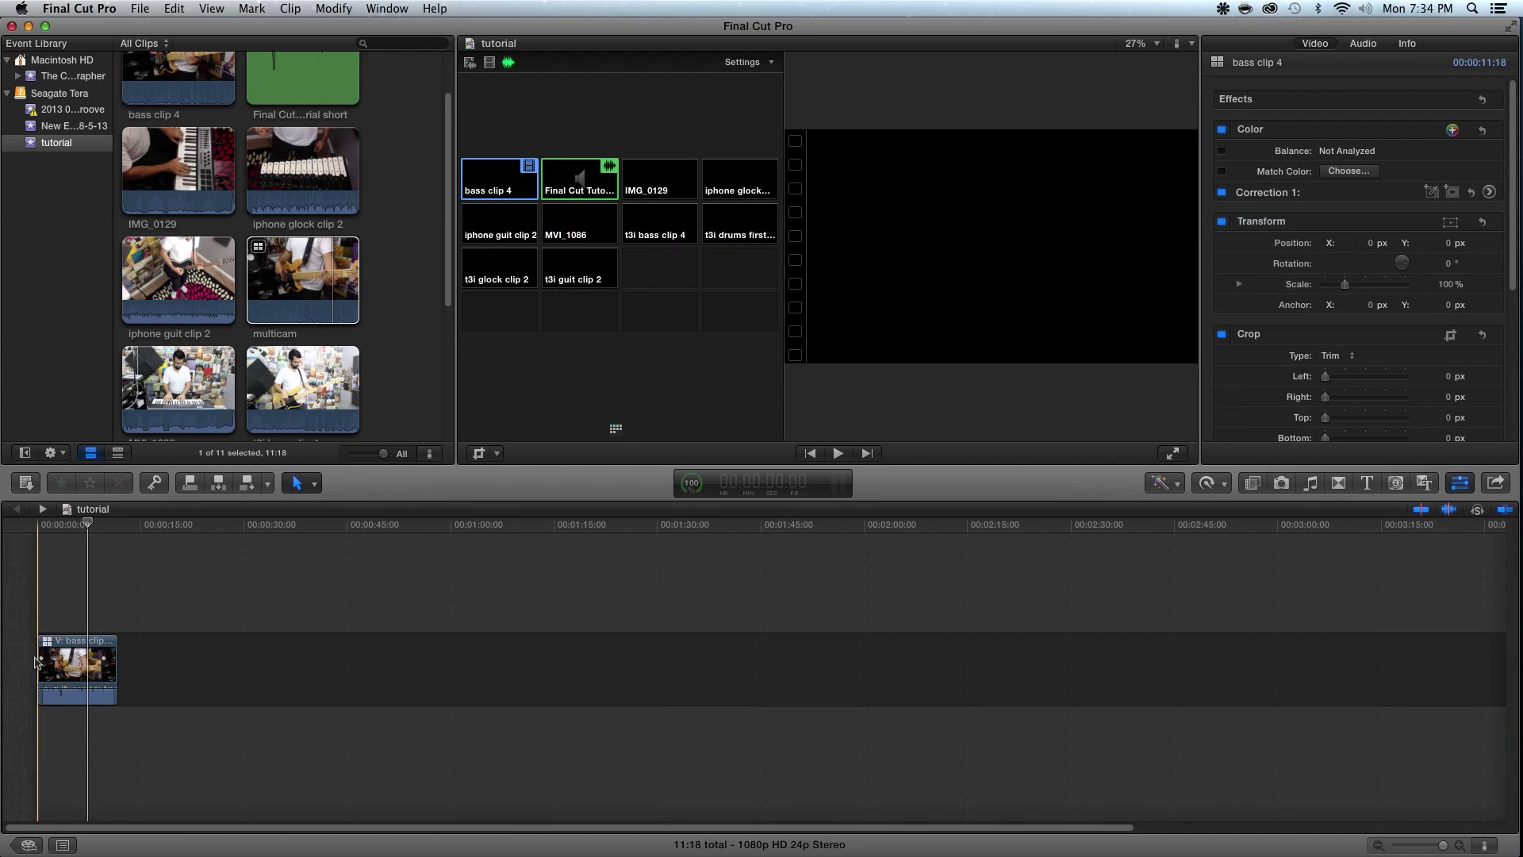
key("space")
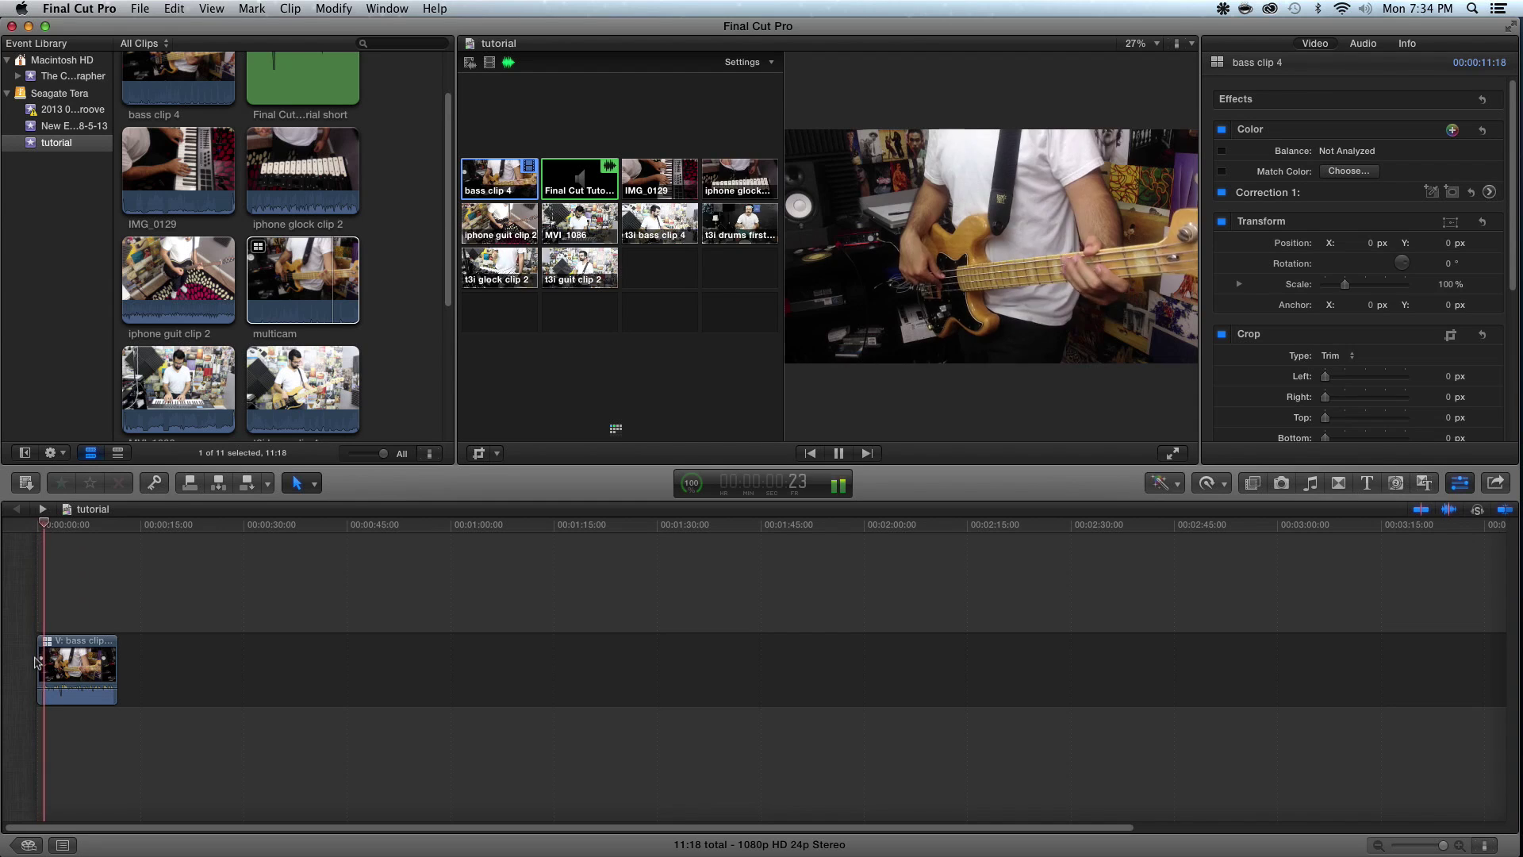
Trim the black, silent opening off the multicam clip to a duration of 10:23, and play its new beginning
key("space")
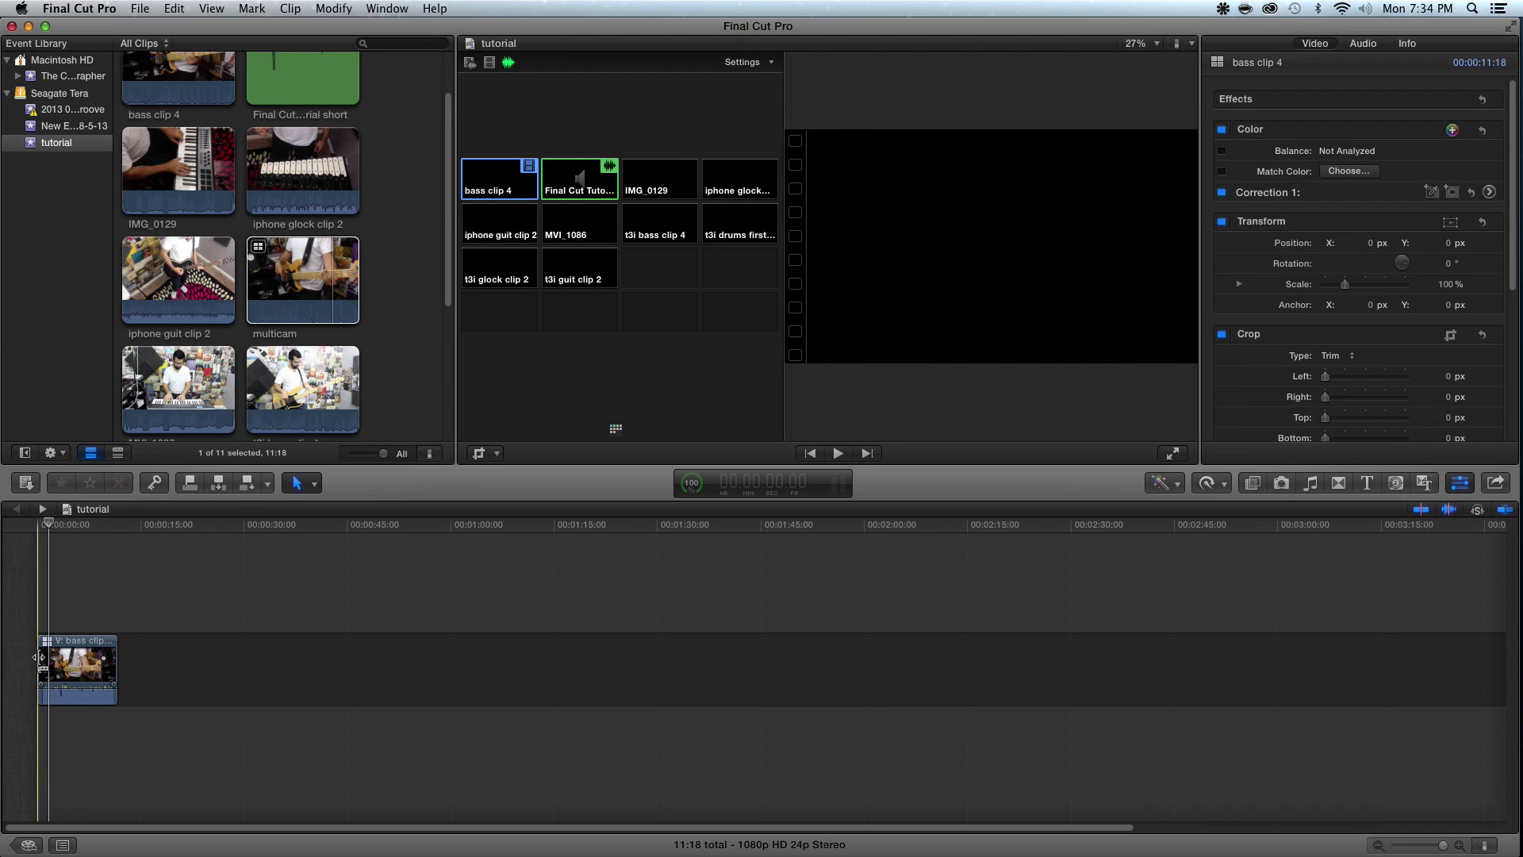
key("shift+z")
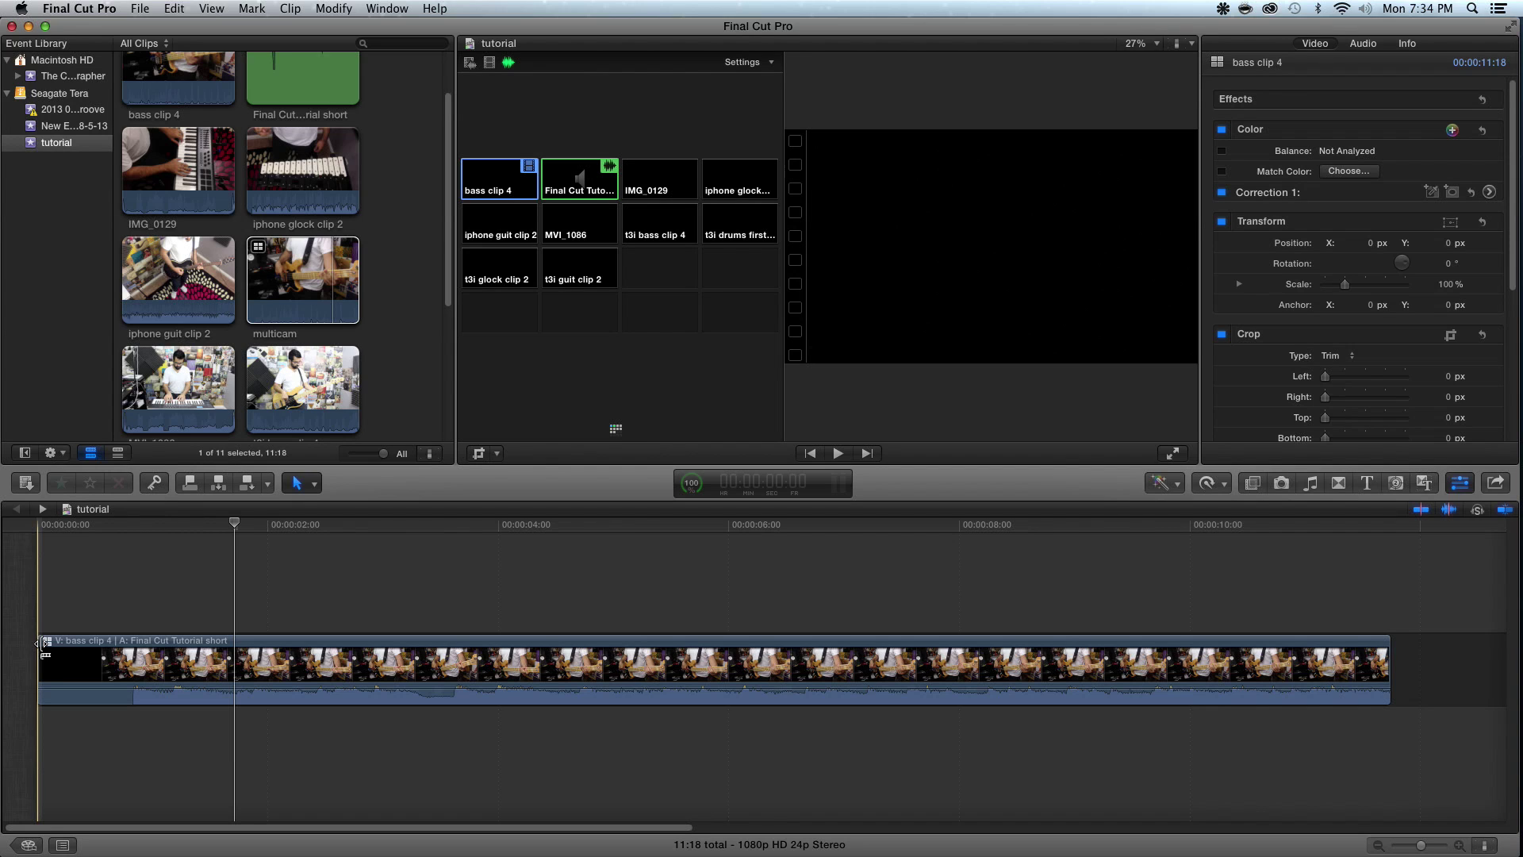
left_click_drag(41, 641, 134, 646)
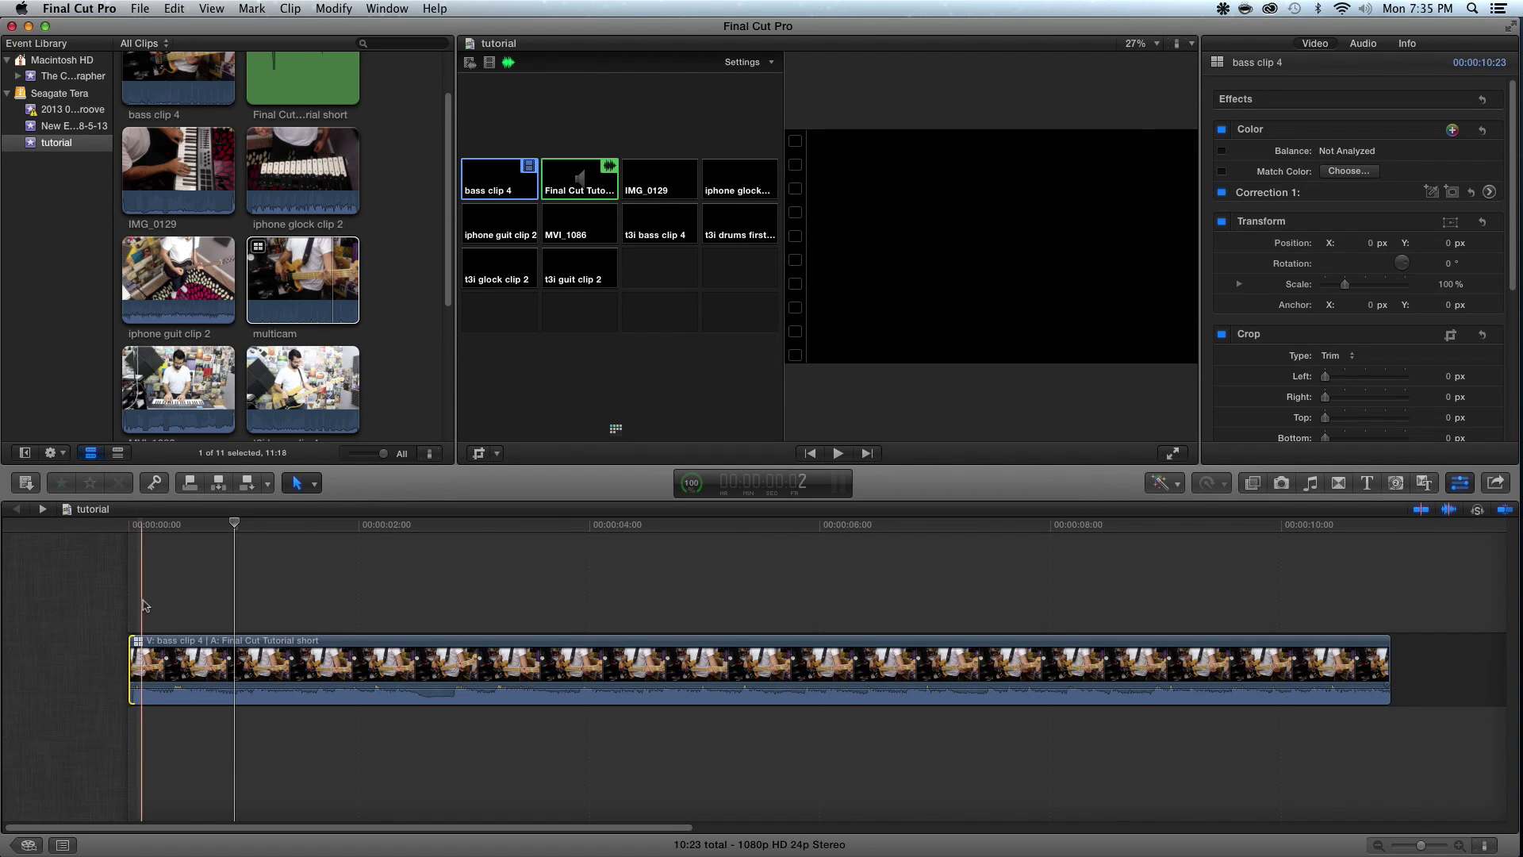
key("Home")
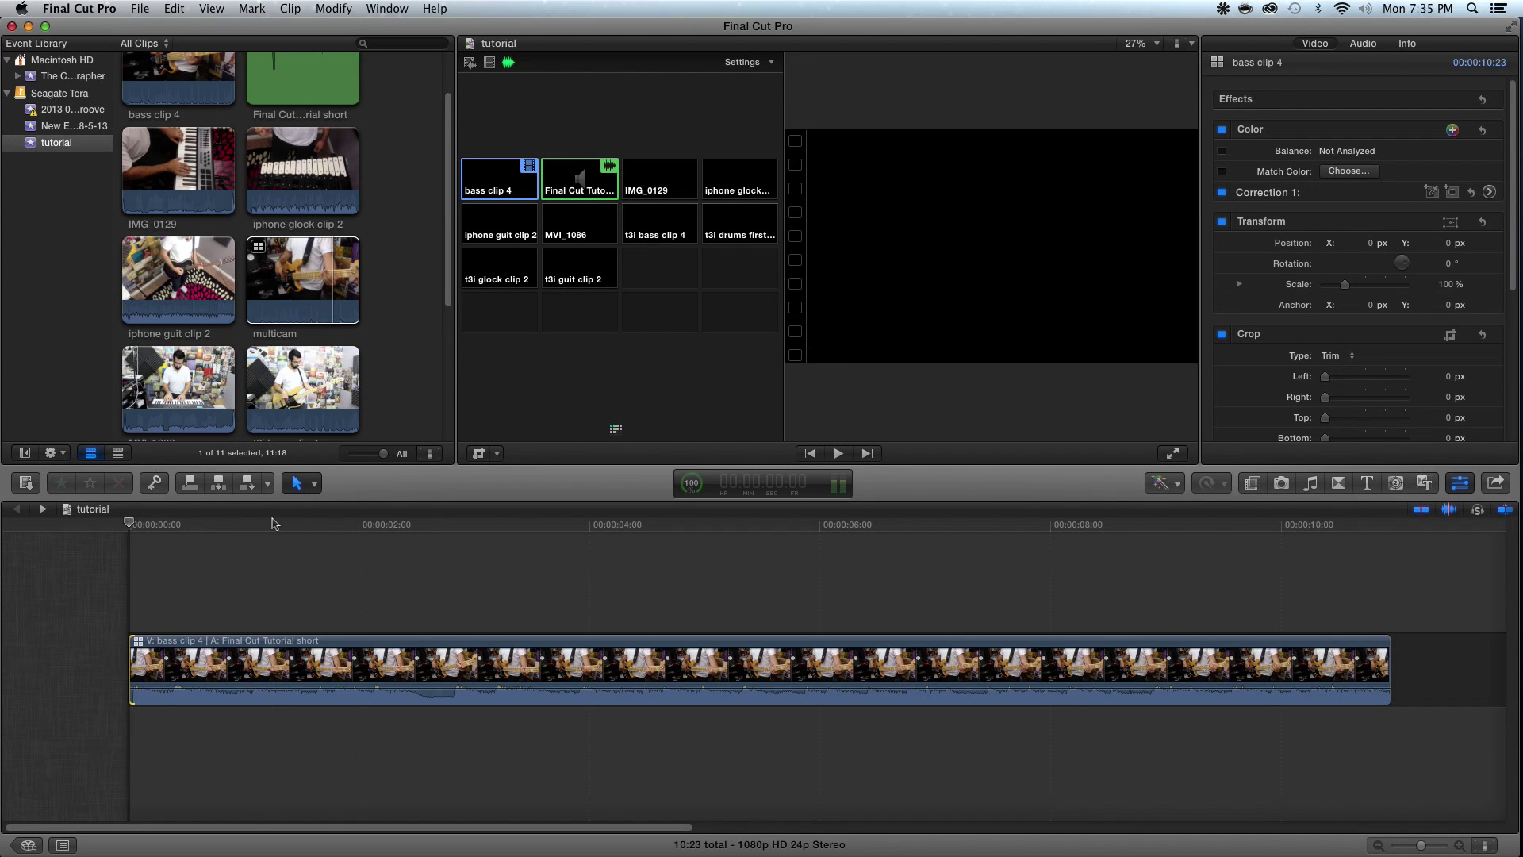
key("space")
key("space")
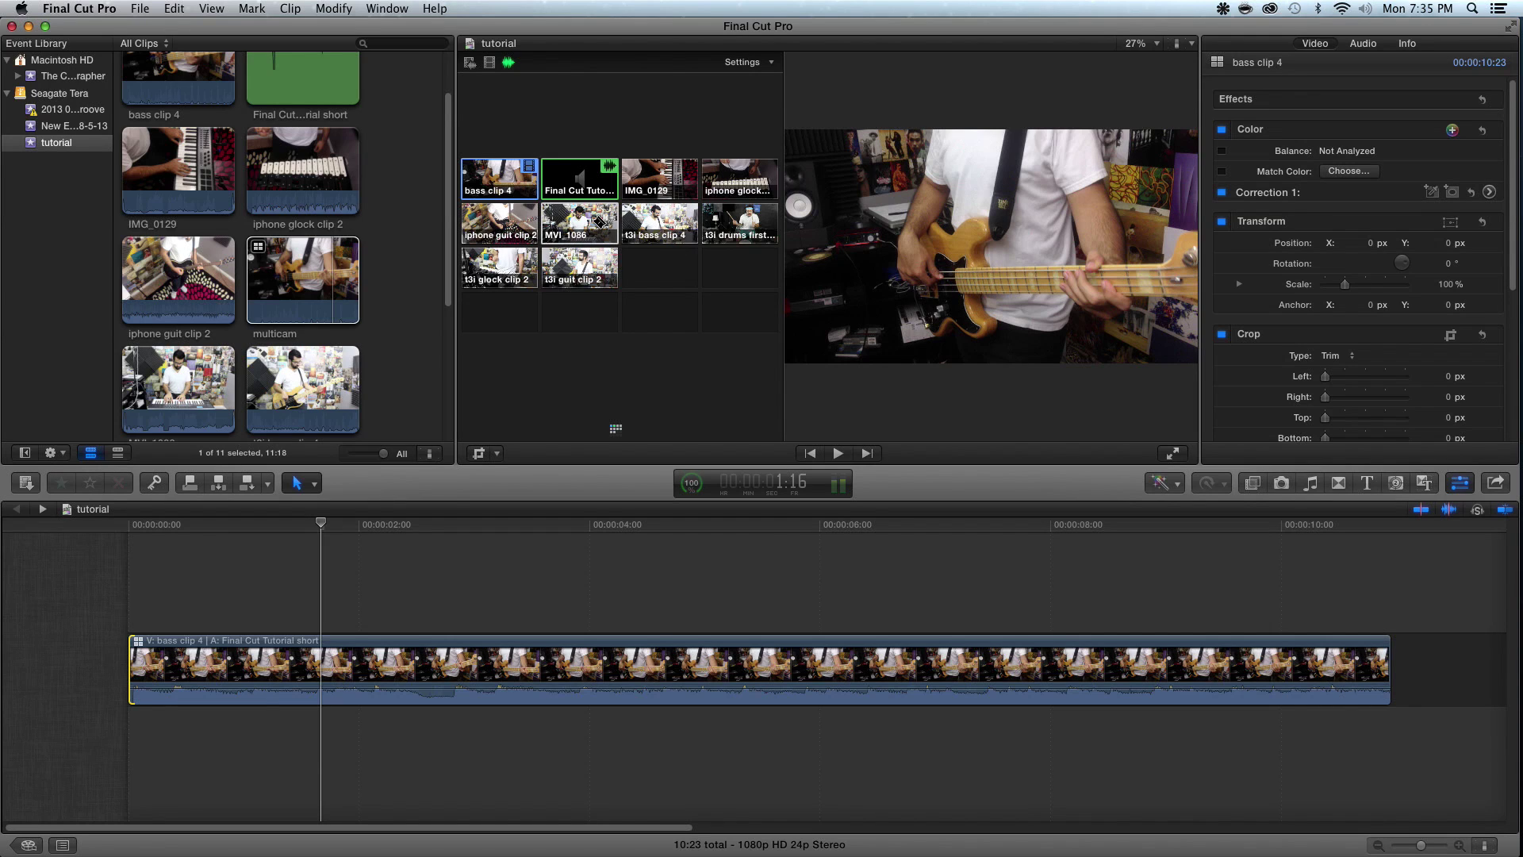
Switch the clip's audio to the MVI_1086 angle and back to Final Cut Tutorial short, twice
key("Home")
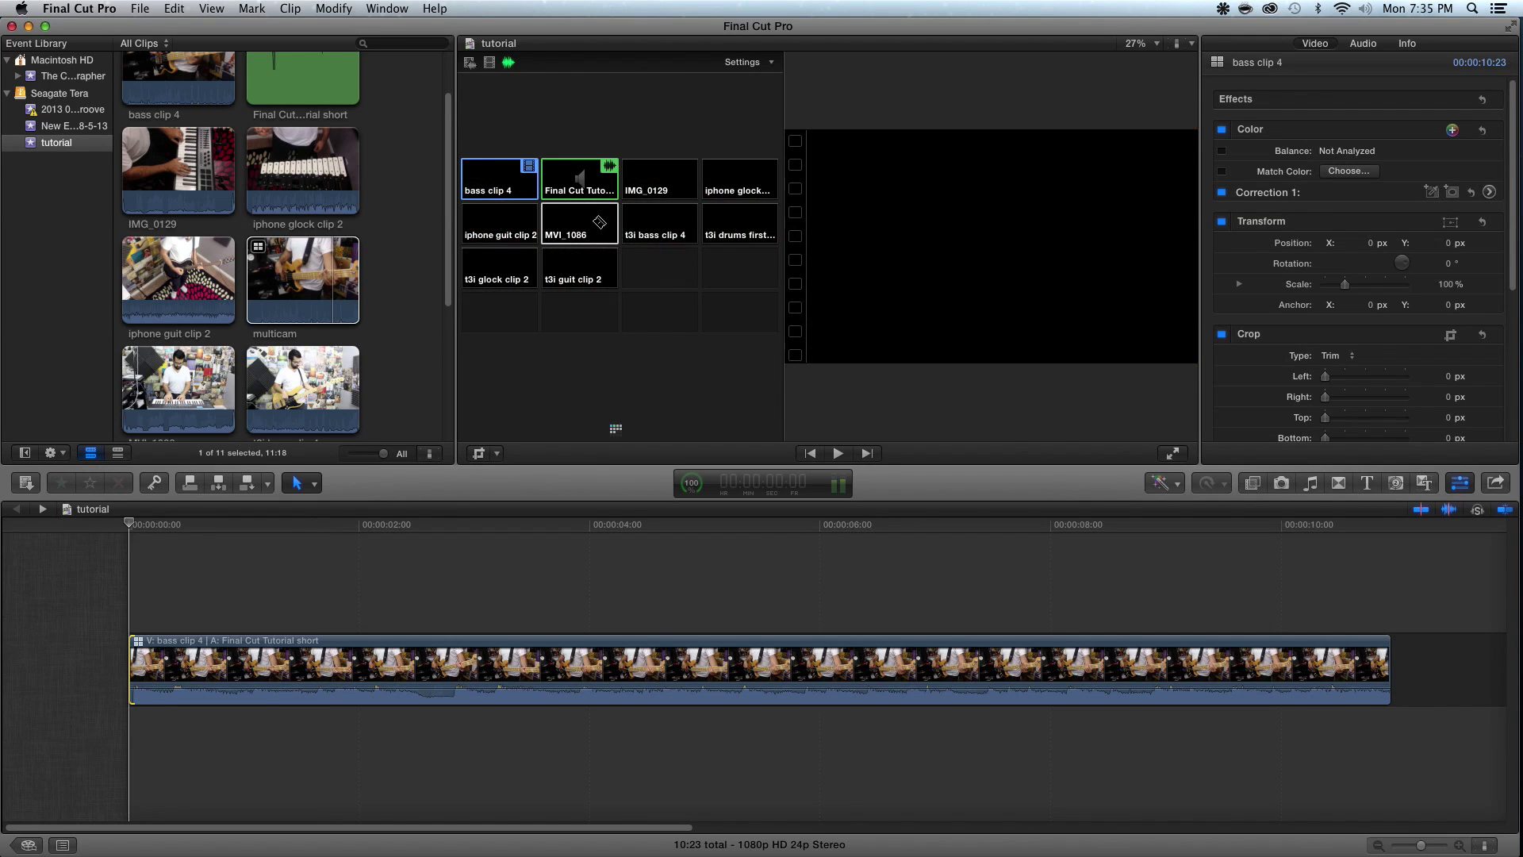
left_click(590, 228)
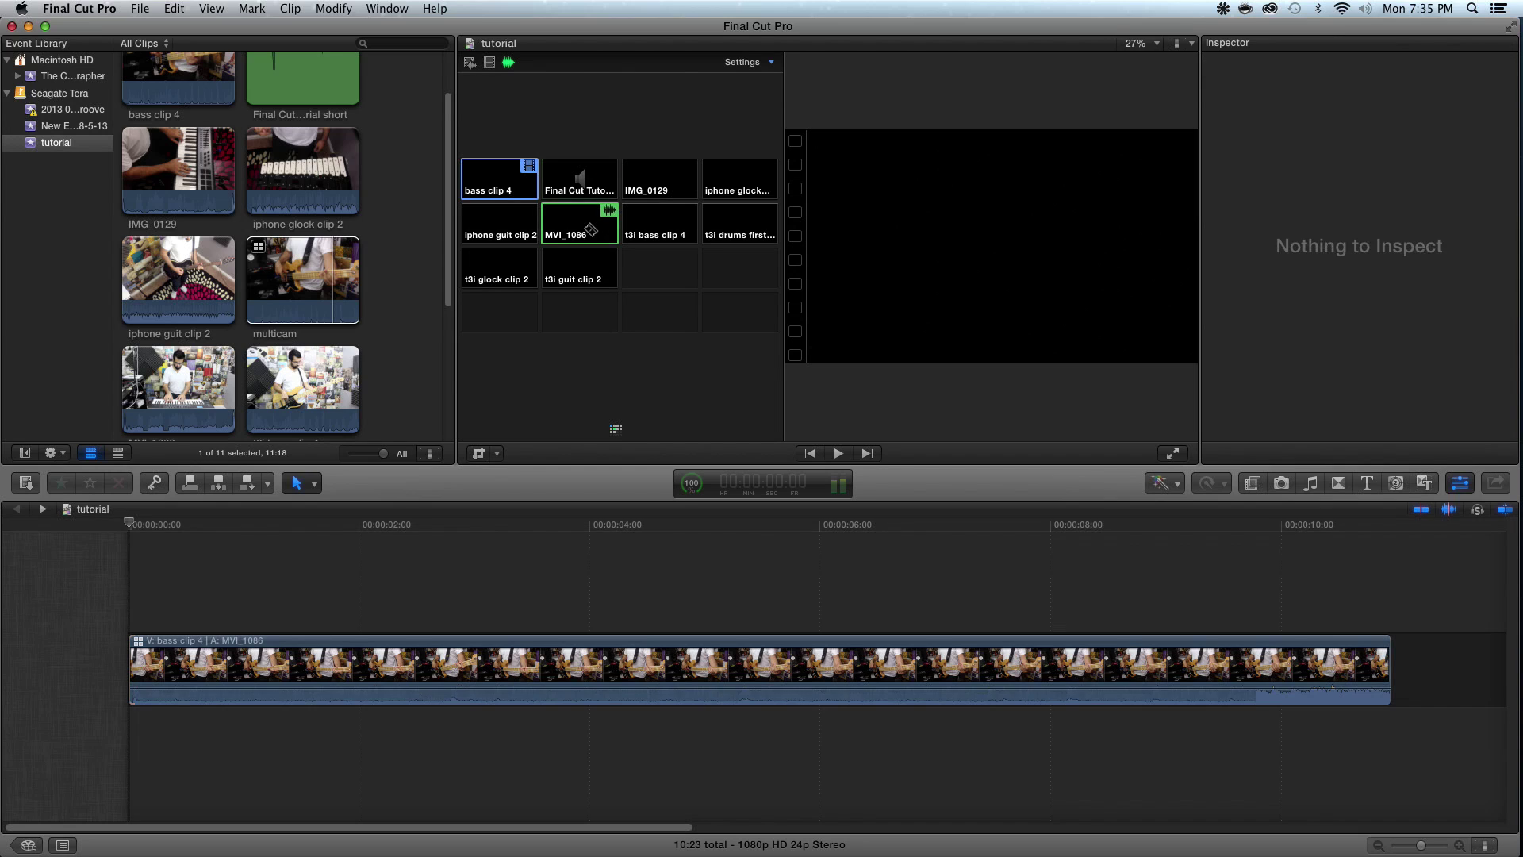
left_click(585, 176)
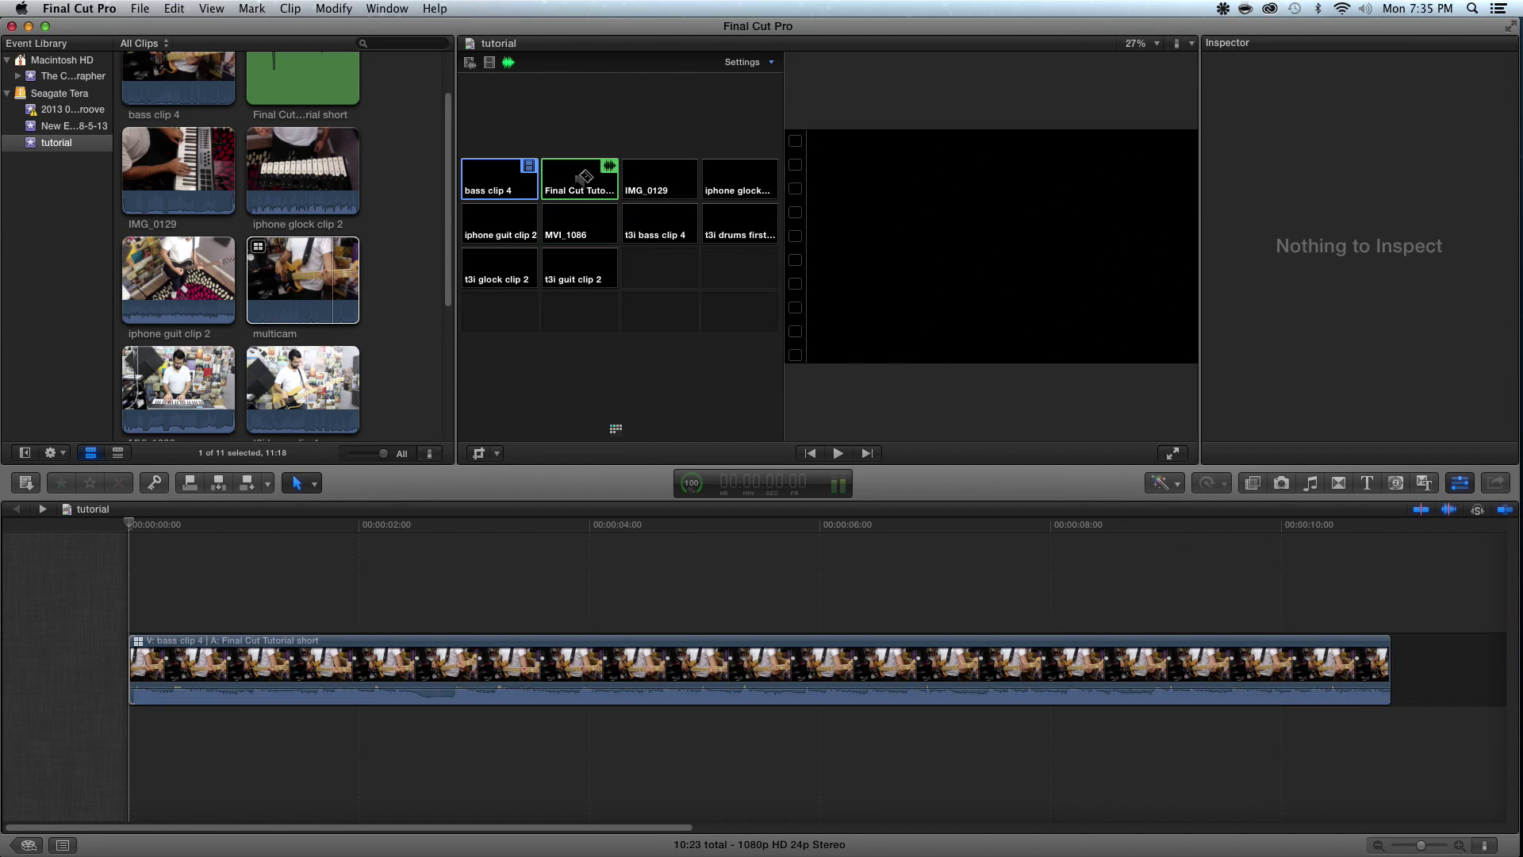
left_click(583, 229)
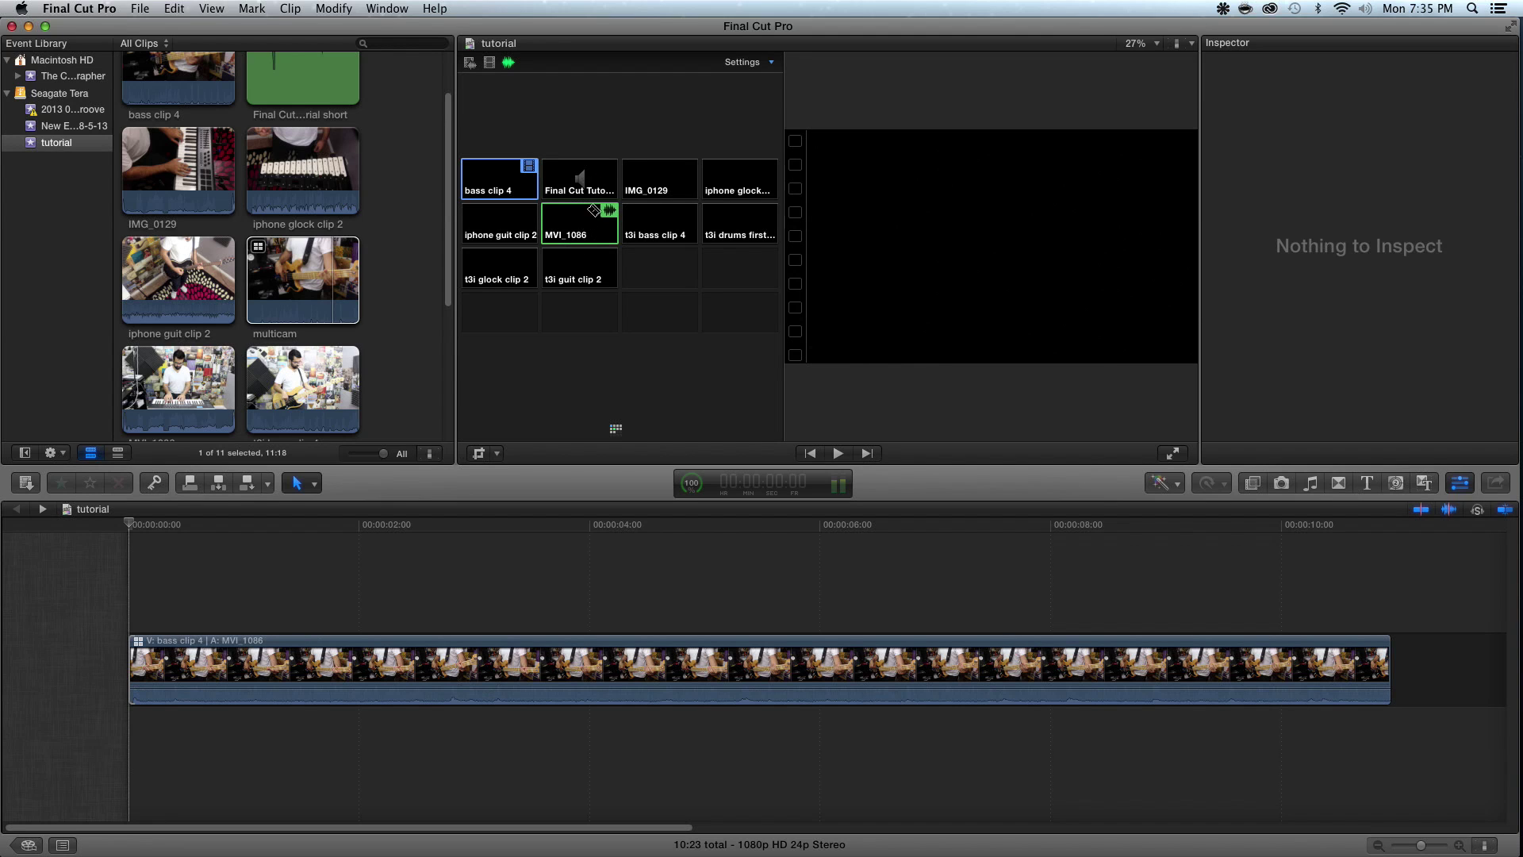
left_click(600, 172)
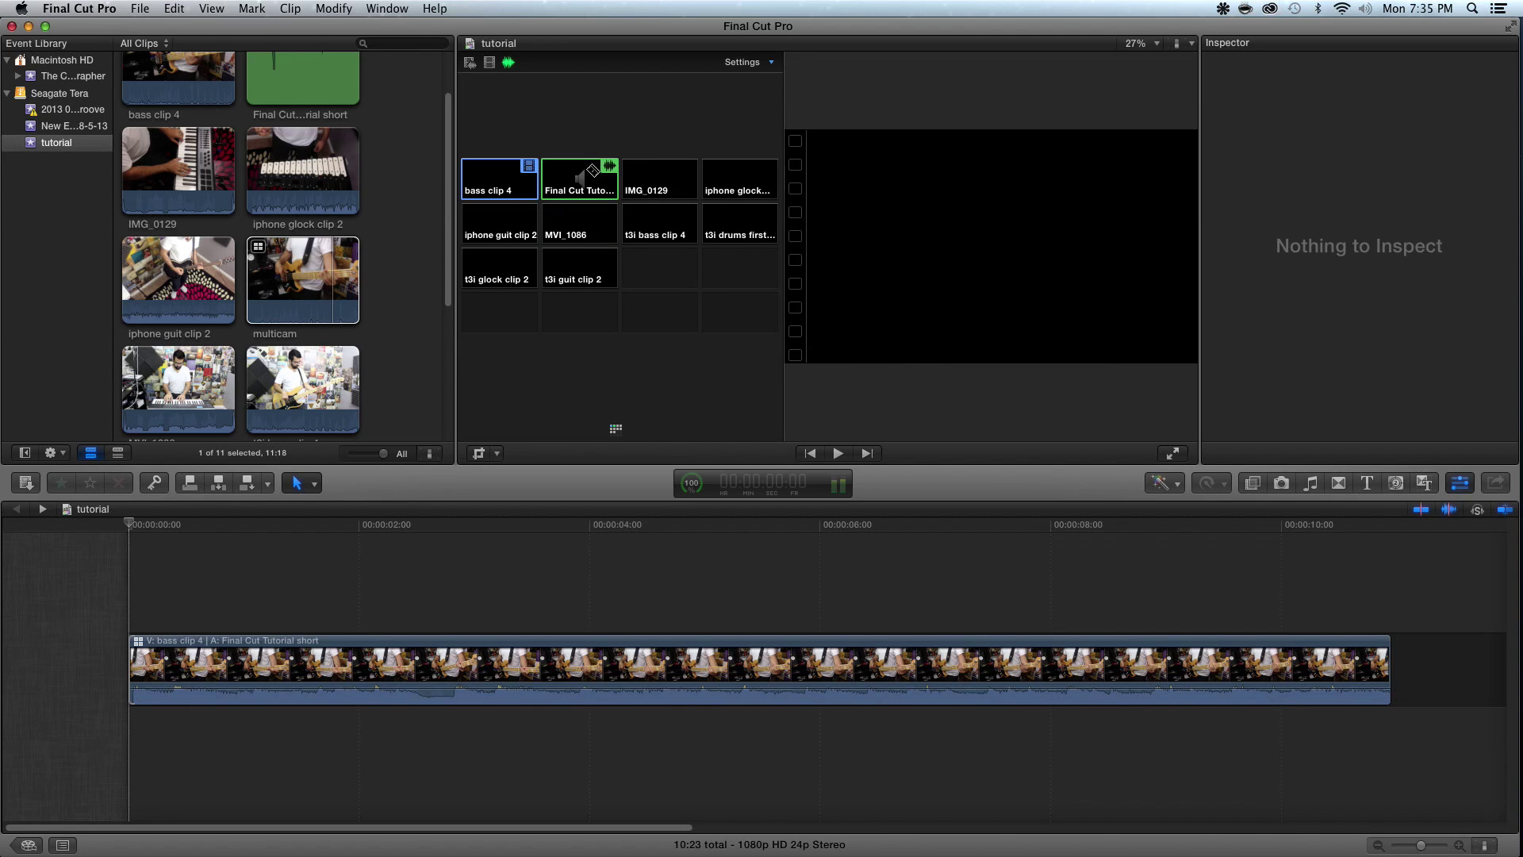
Switch only the video of the clip to the MVI_1086 angle and play the opening seconds
left_click(489, 63)
left_click(586, 219)
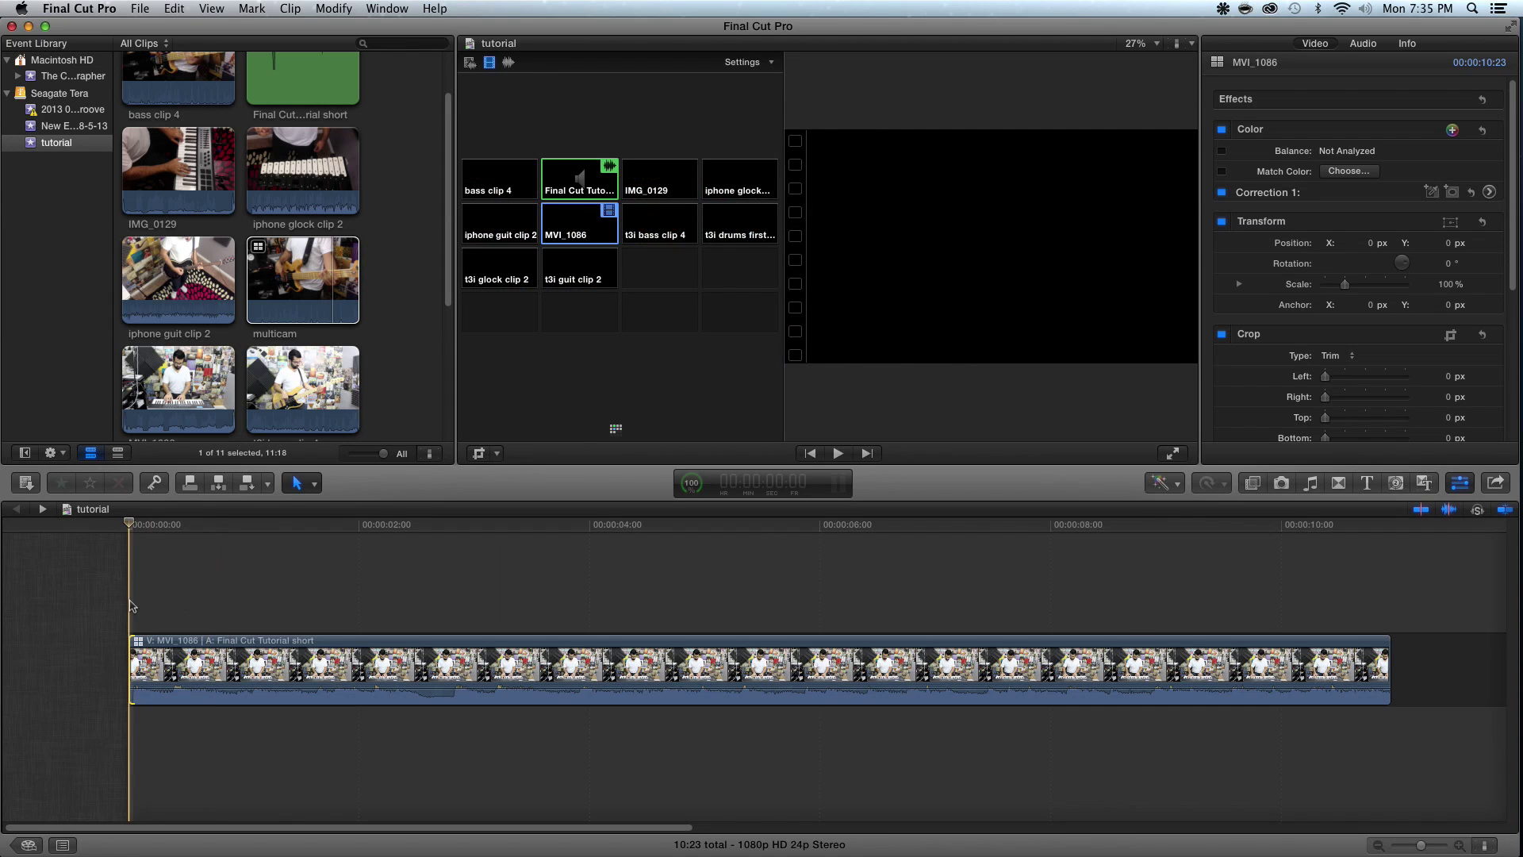
key("space")
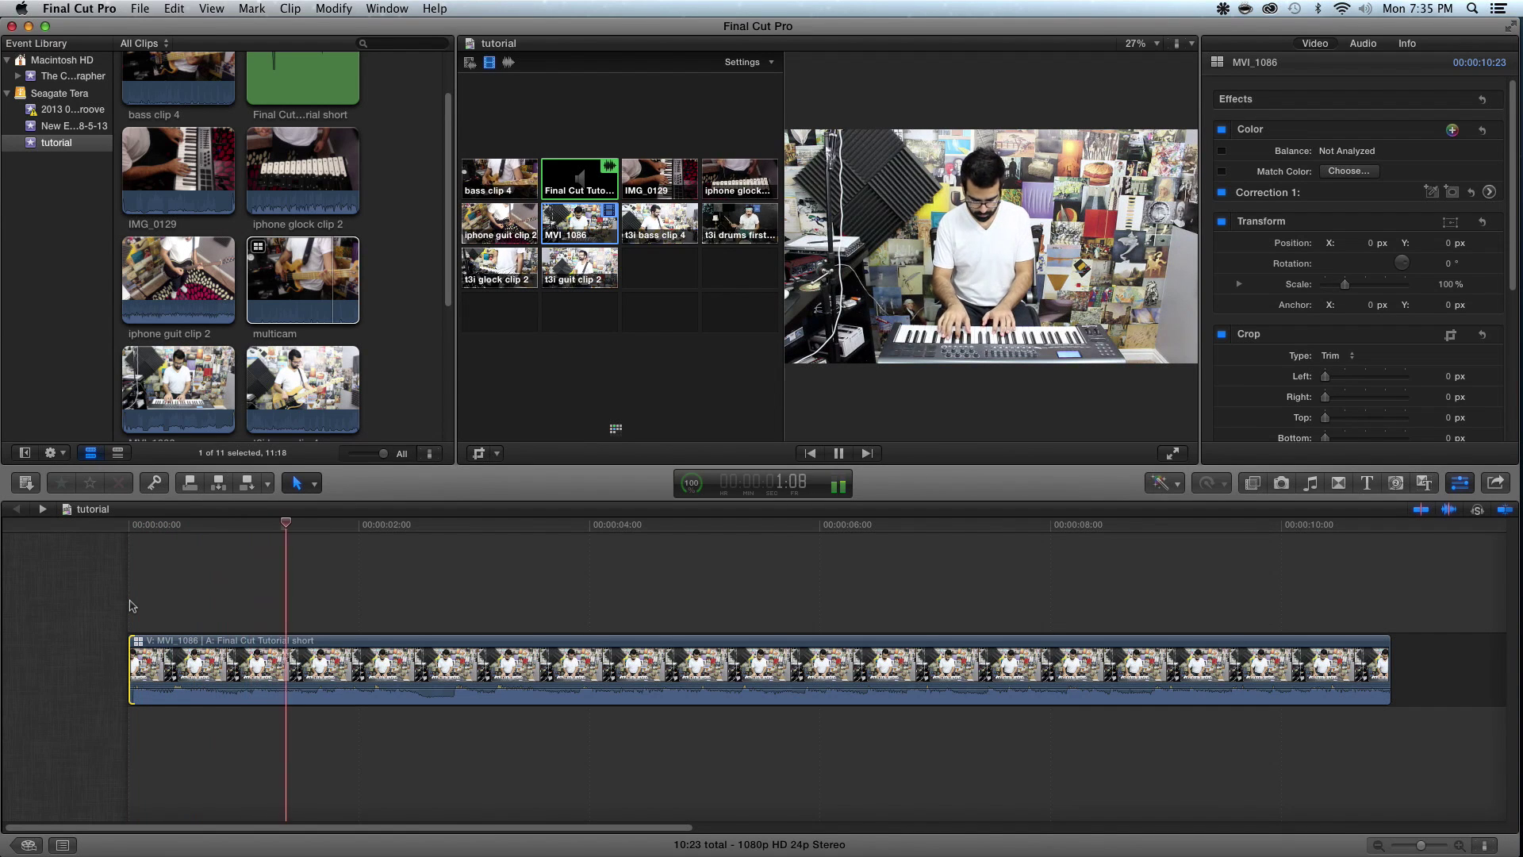
key("space")
With video-only switching, cut live from the start to t3i bass clip 4, iphone guit clip 2, bass clip 4, t3i glock clip 2, t3i guit clip 2 and t3i drums
left_click(470, 64)
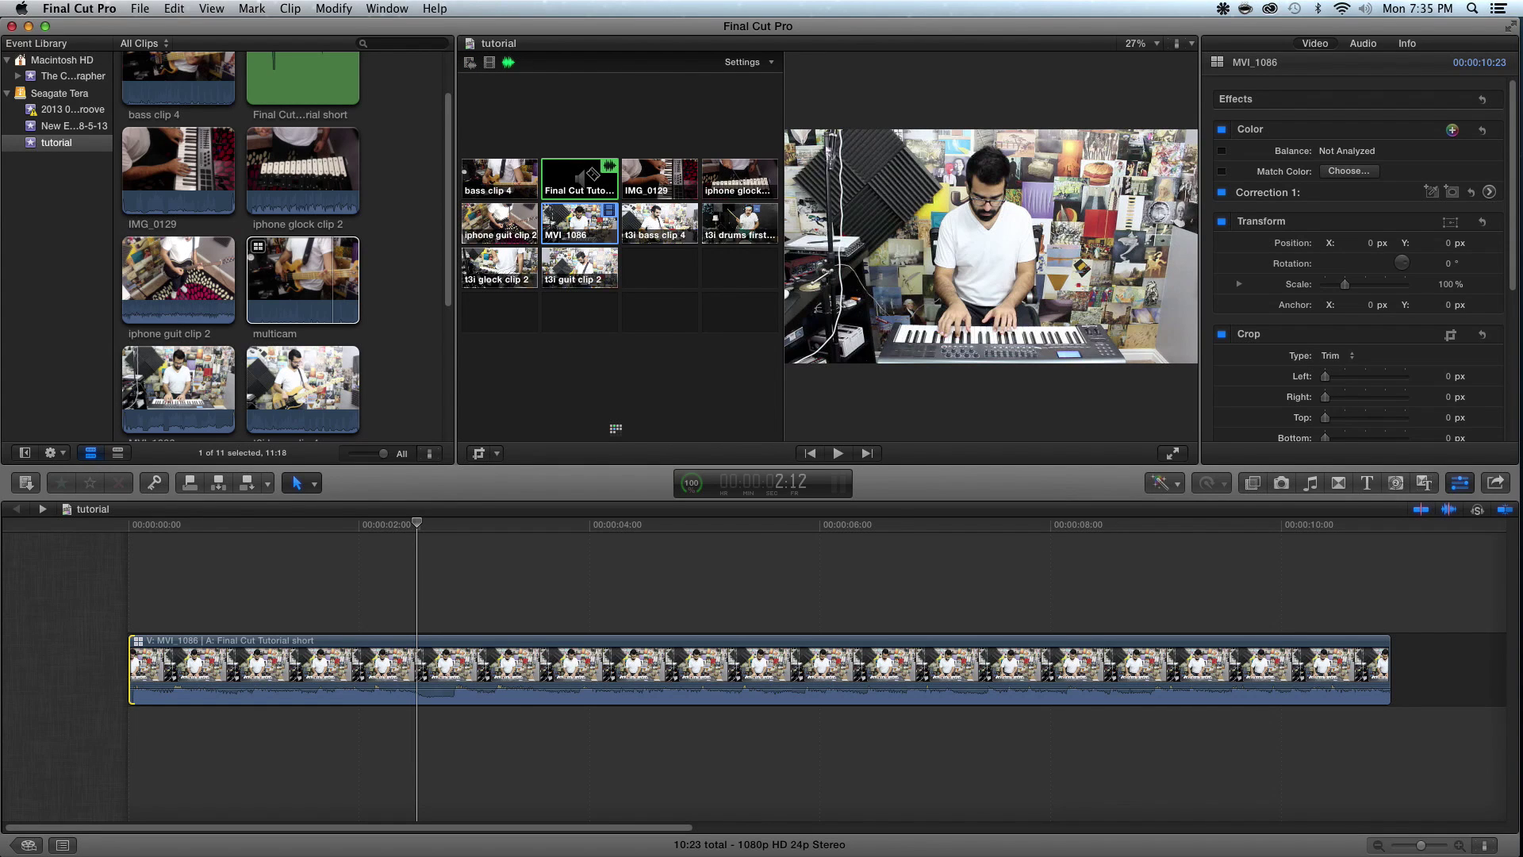
left_click(490, 62)
key("Home")
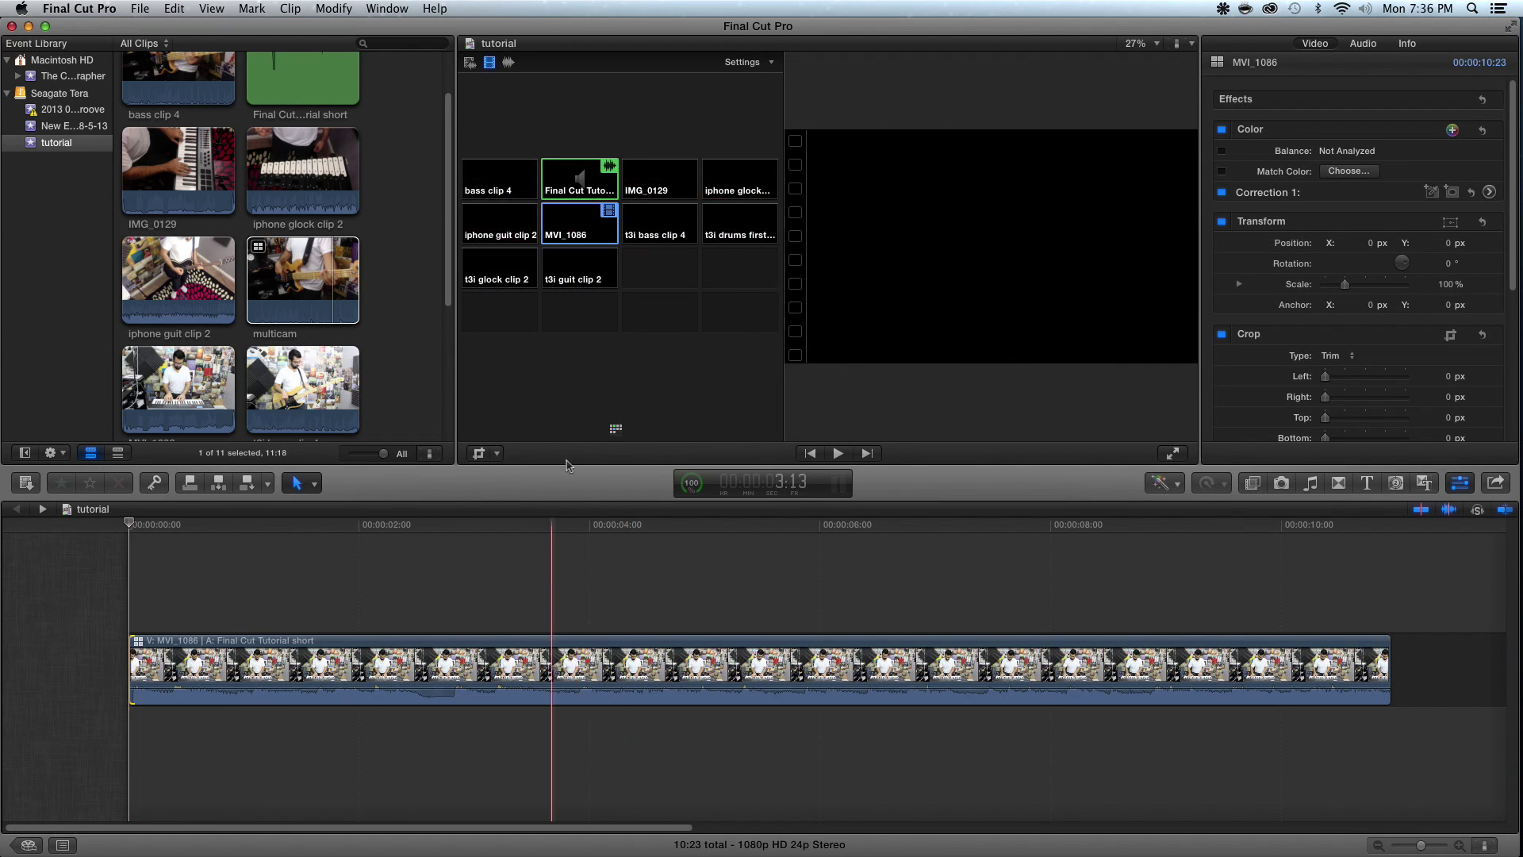
key("space")
left_click(657, 222)
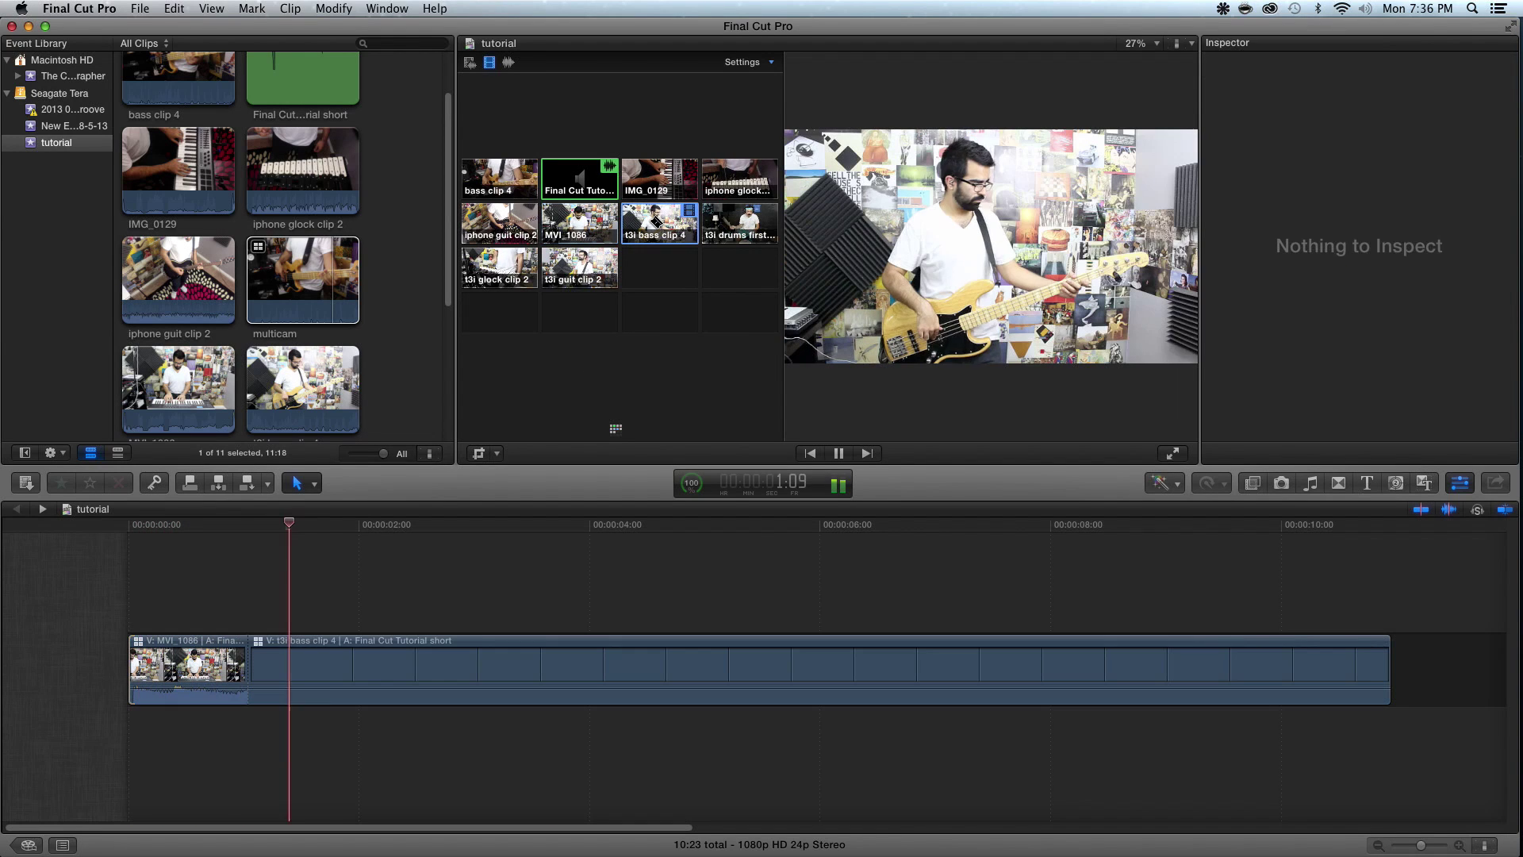
left_click(514, 230)
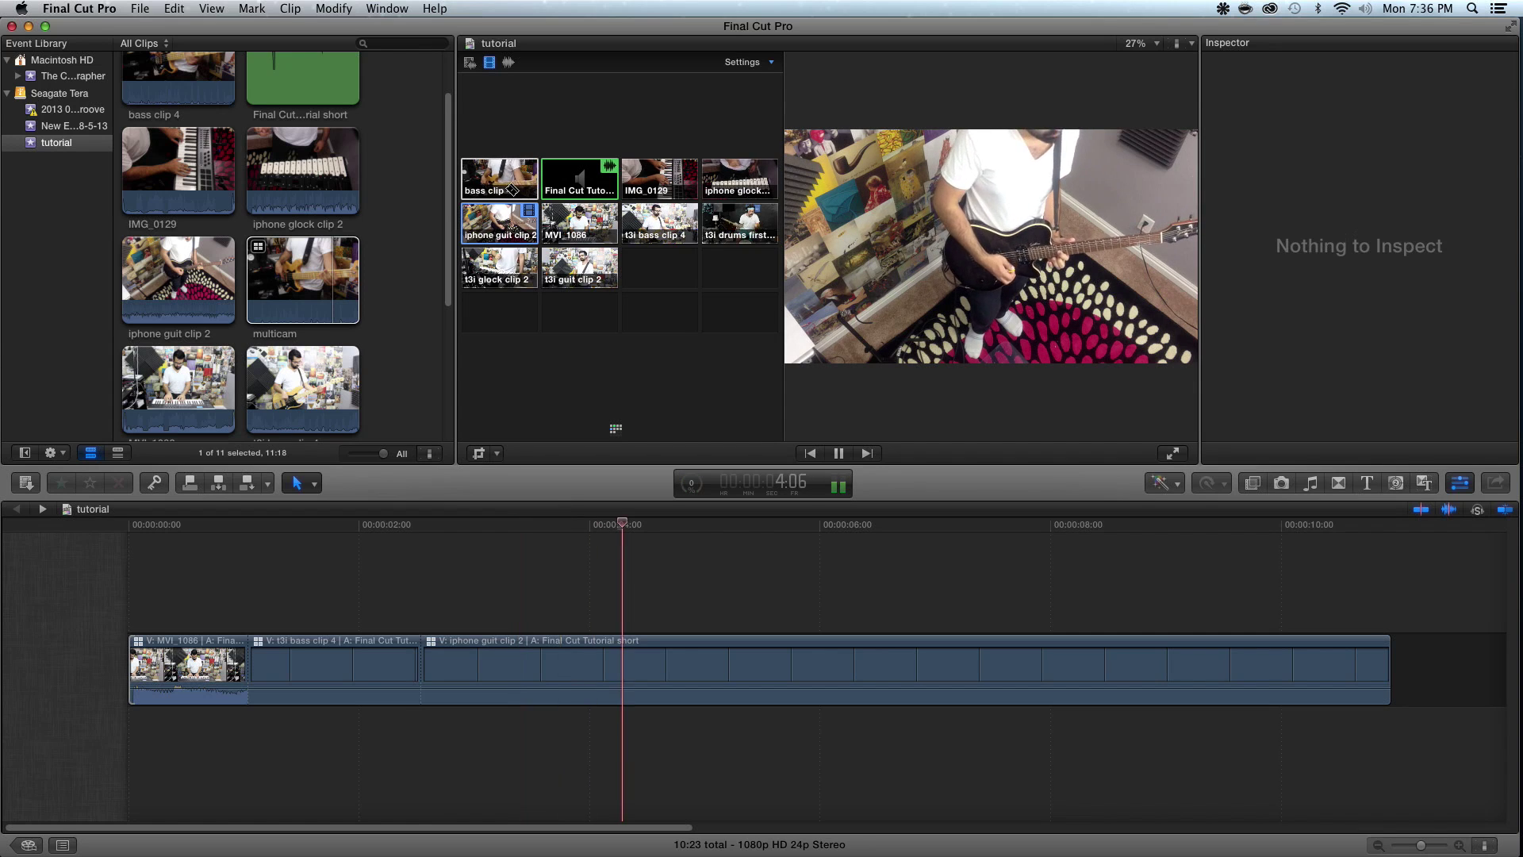
left_click(512, 190)
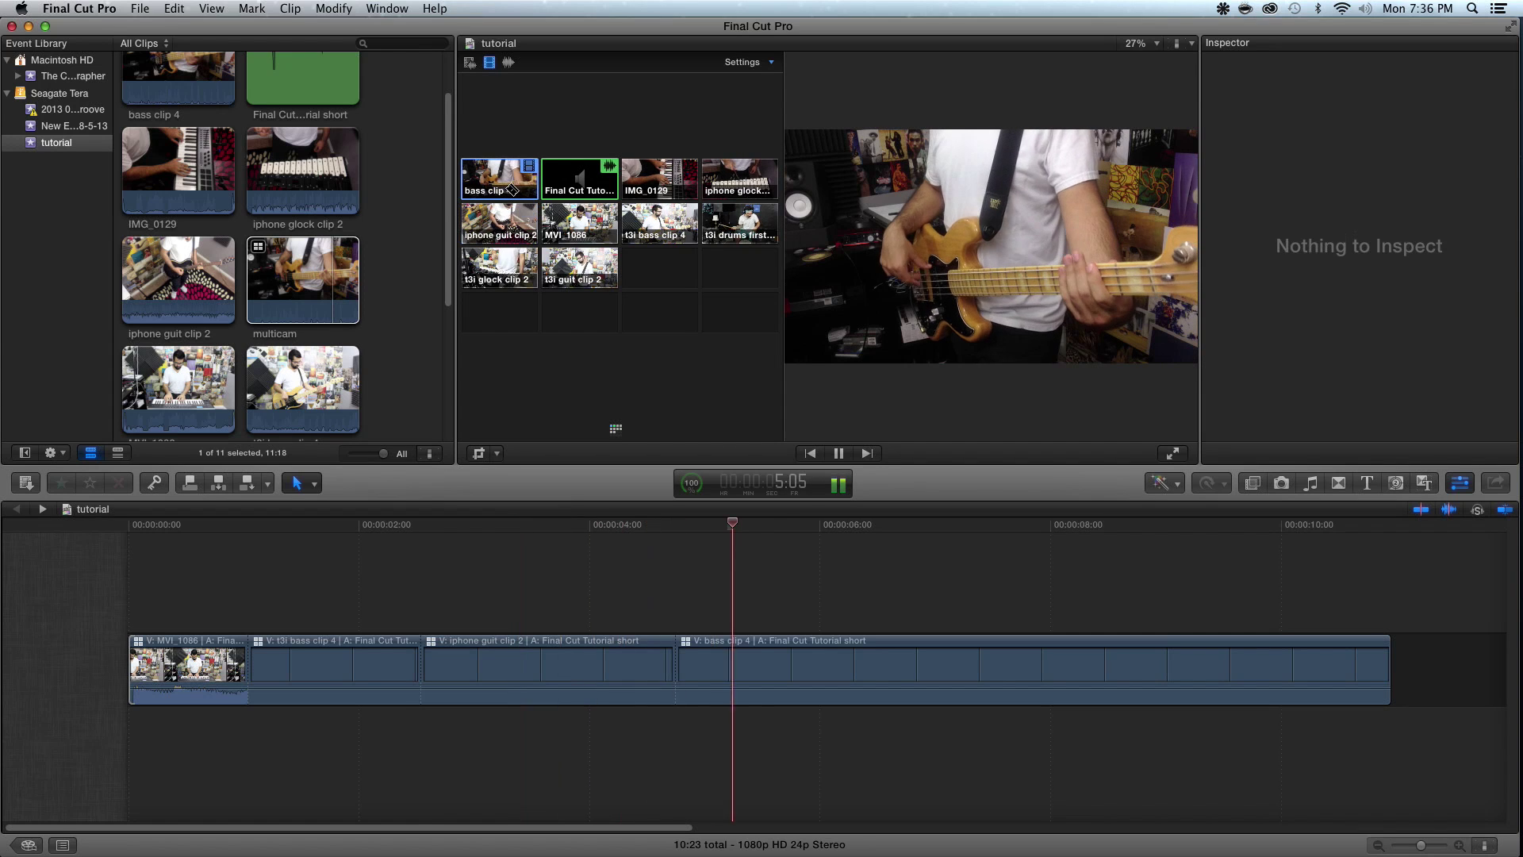
left_click(512, 265)
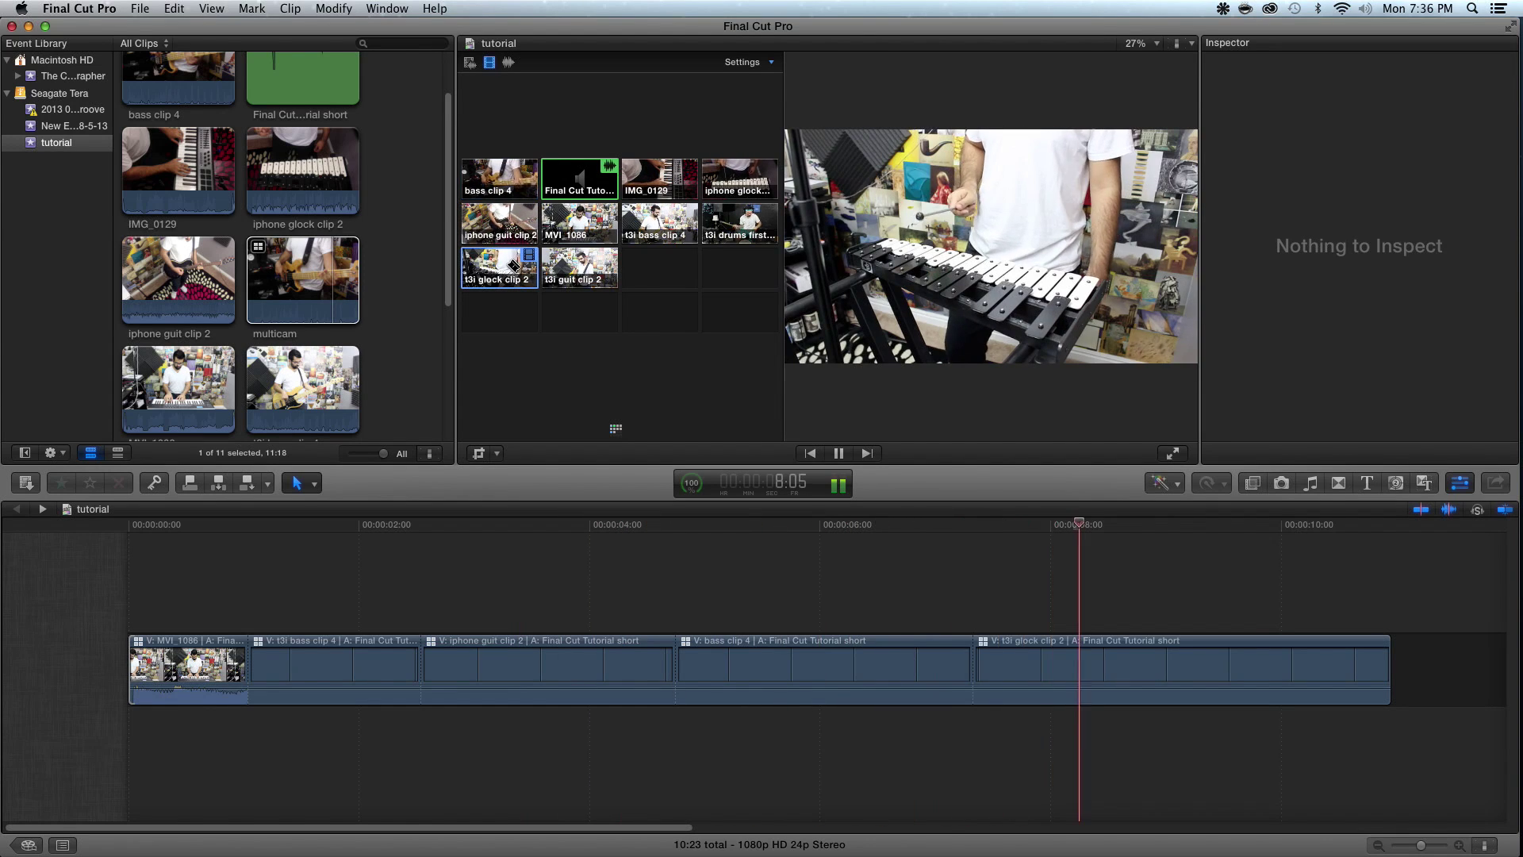
left_click(585, 270)
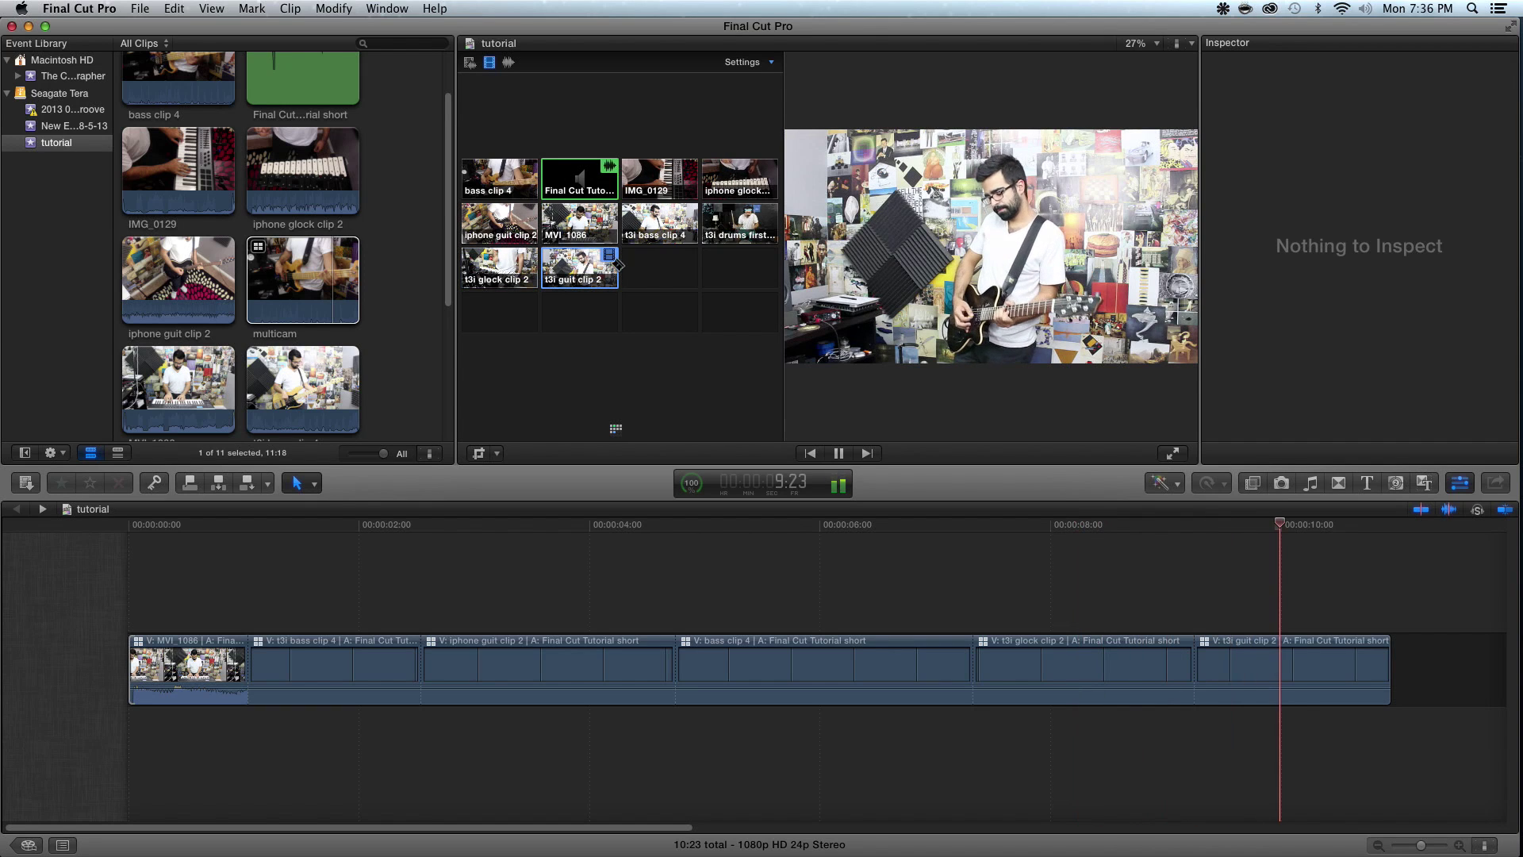
left_click(768, 222)
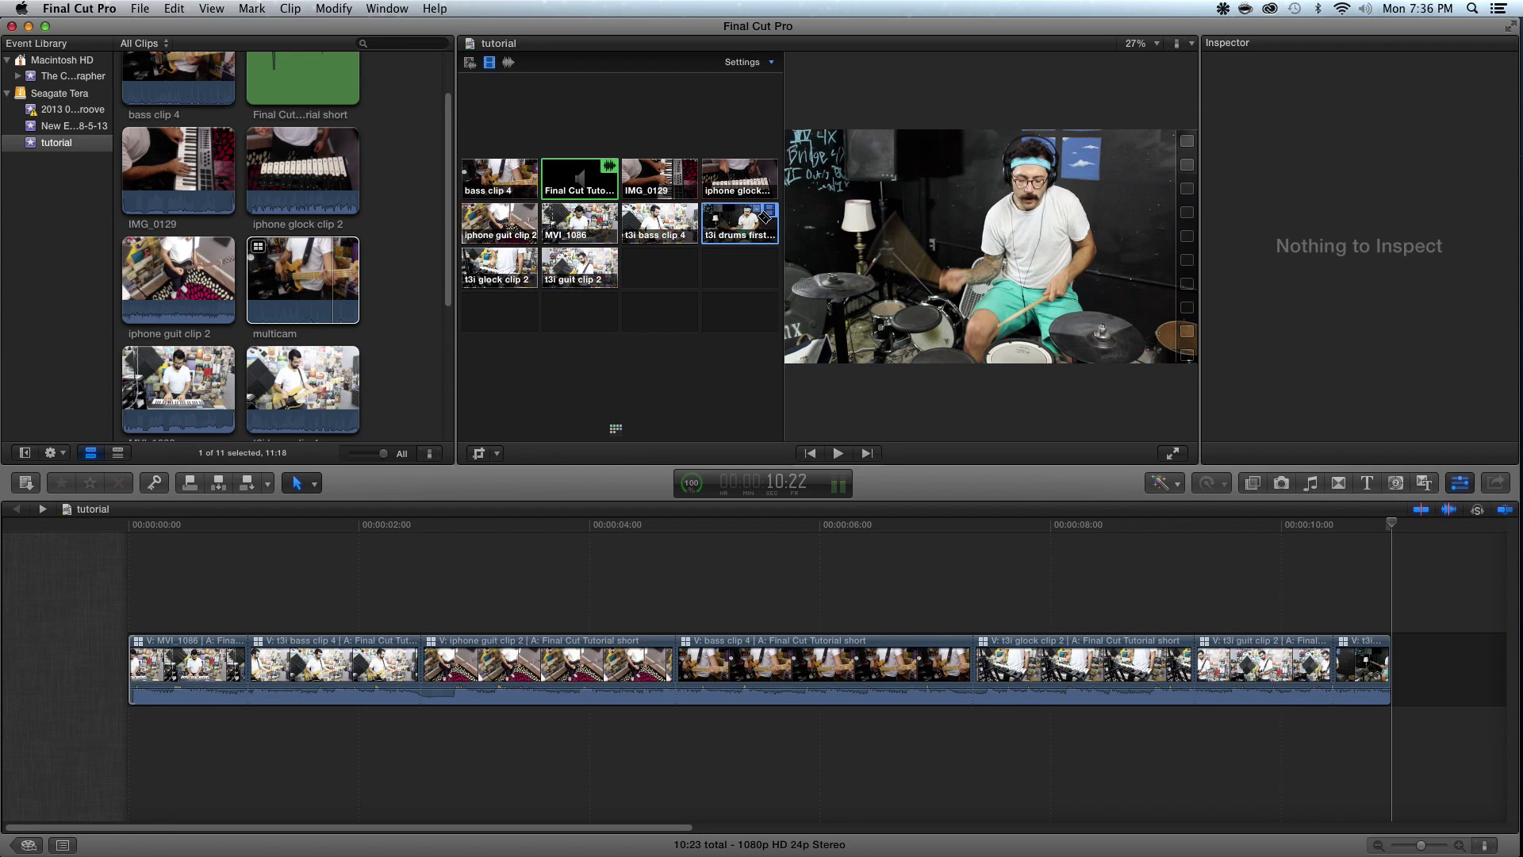
Play the cut multicam sequence from its beginning to review the angle changes
left_click(620, 588)
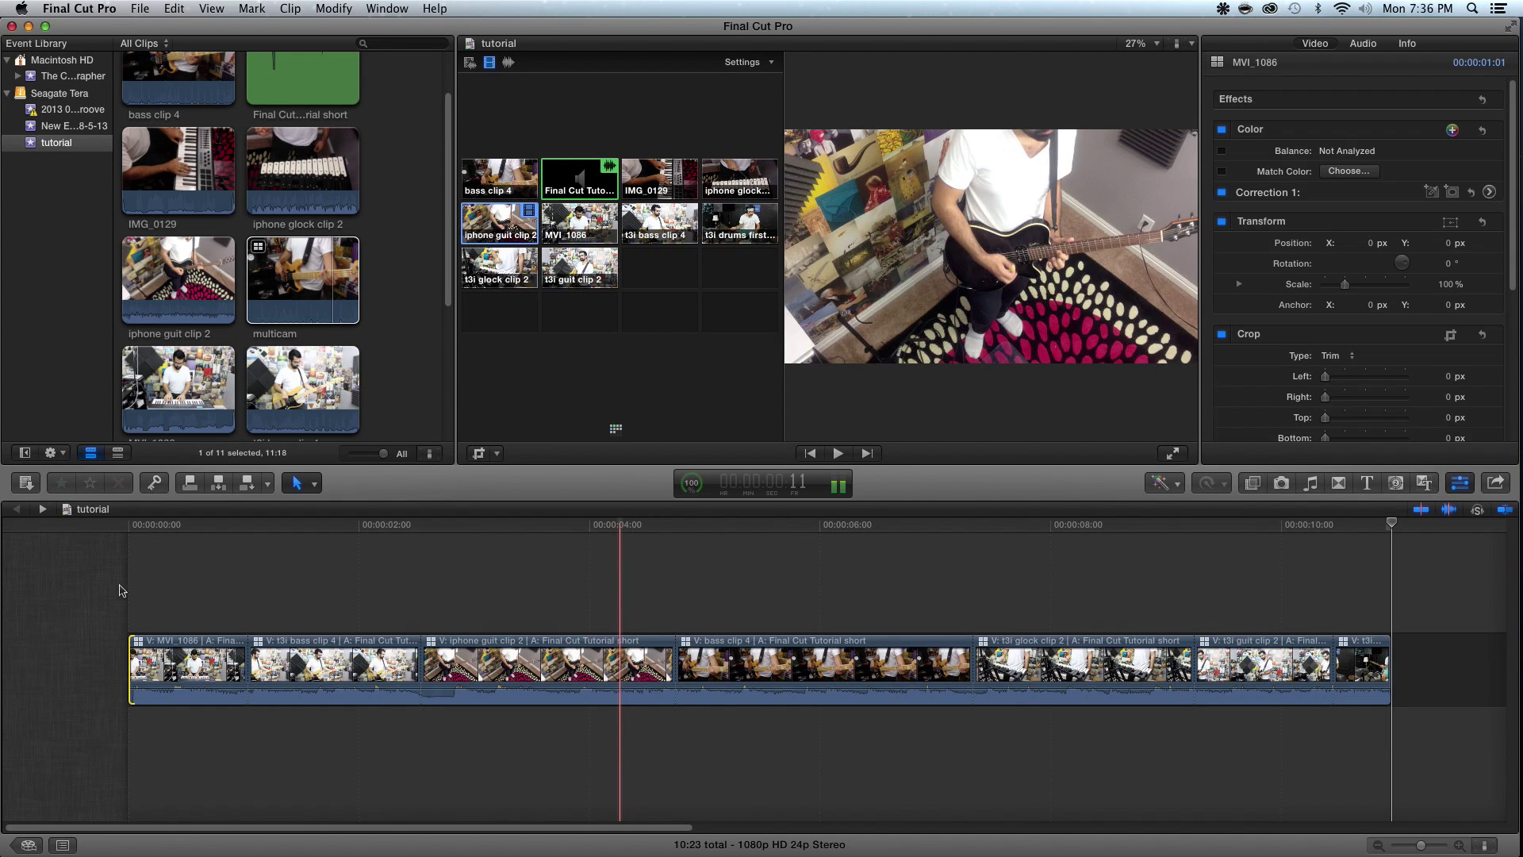
left_click(135, 593)
key("space")
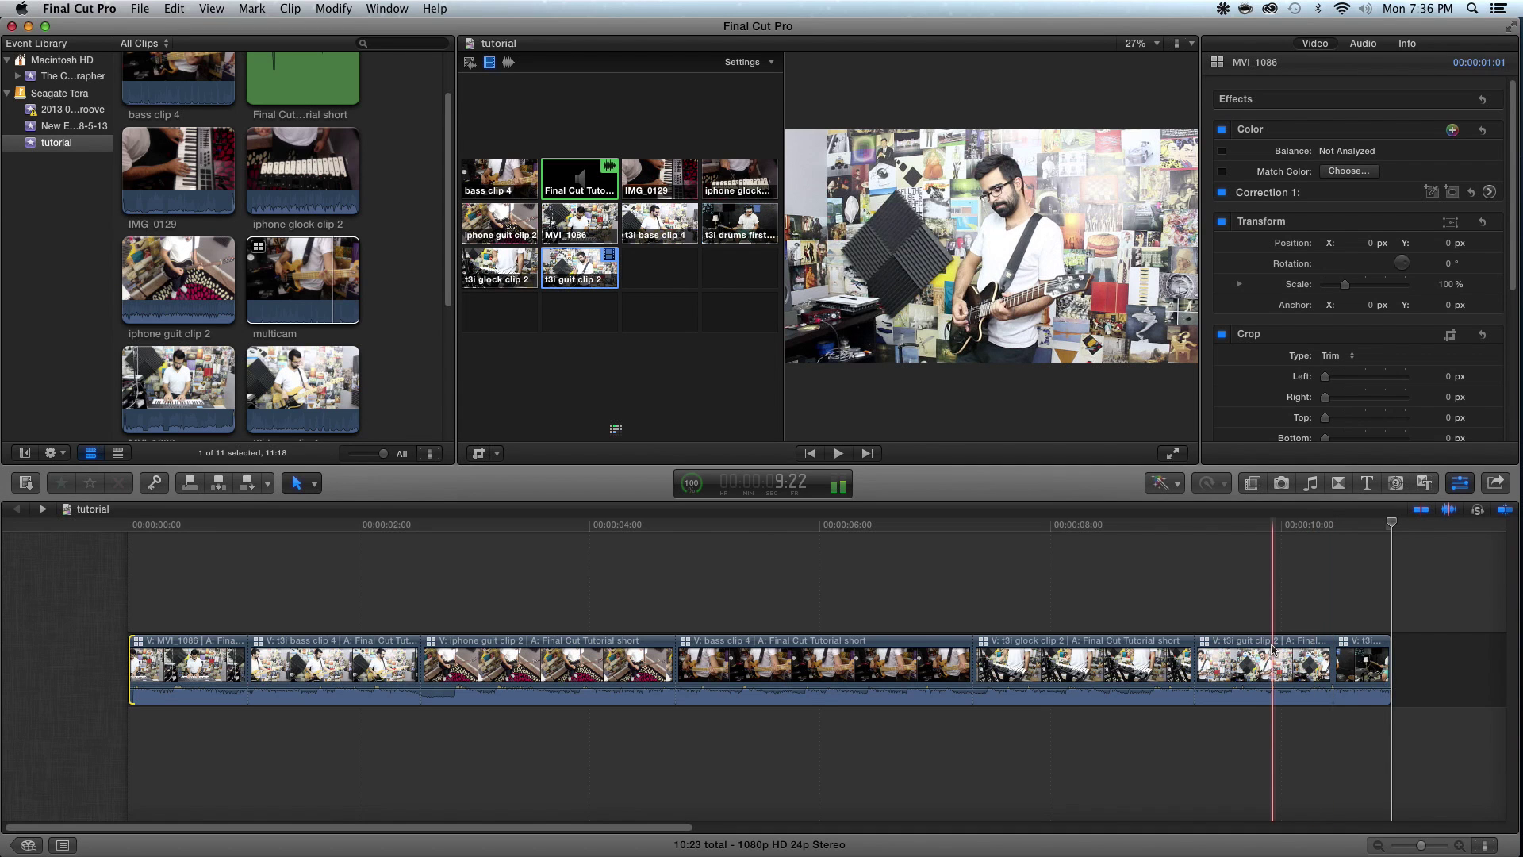
key("space")
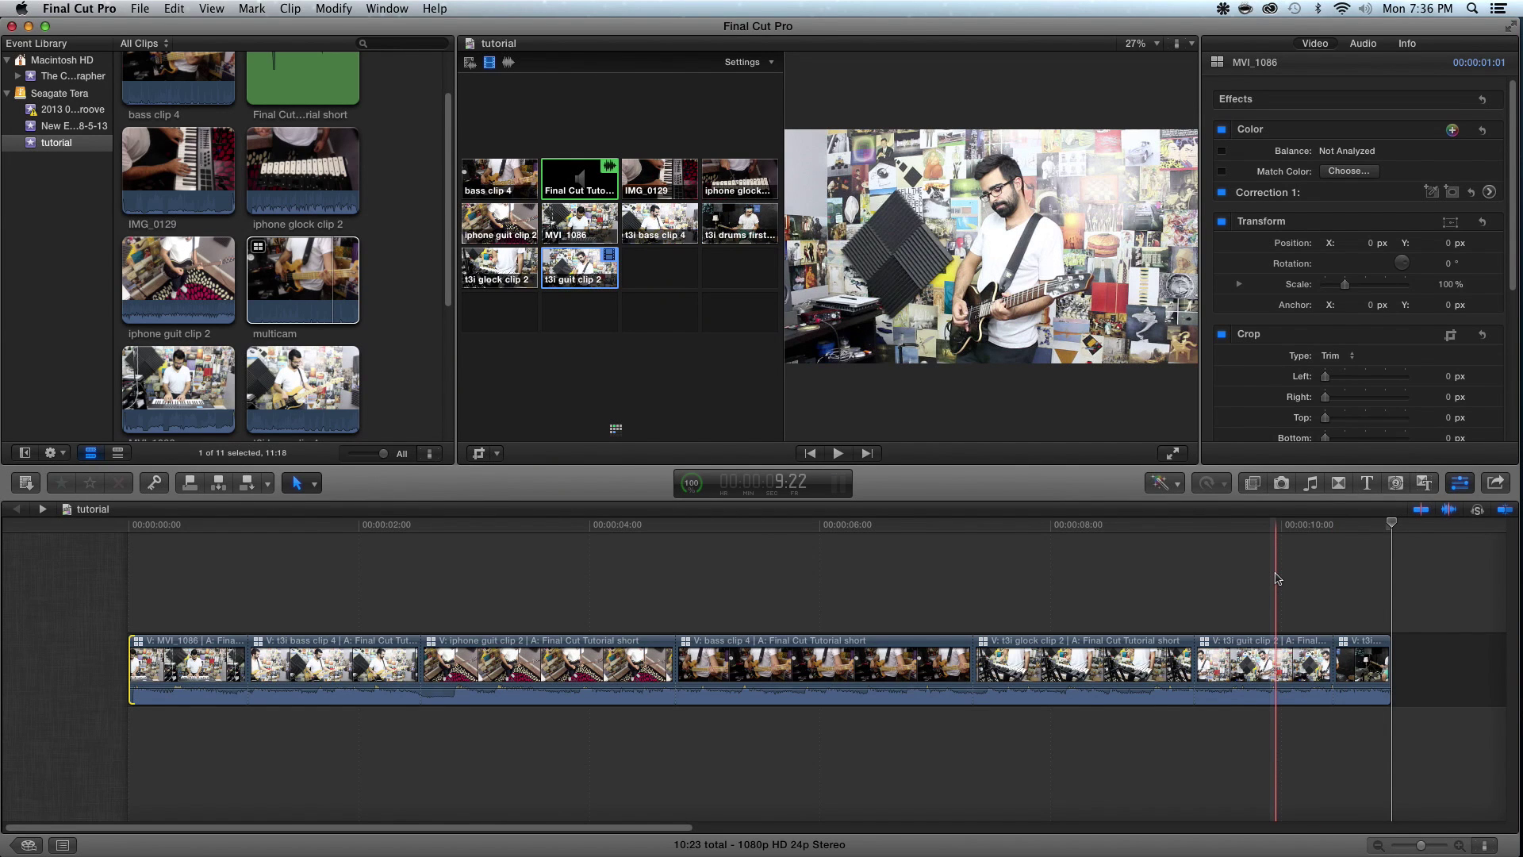
Roll the cut between the t3i guit clip 2 and t3i drums angles slightly earlier with the Trim tool, and play around it
key("t")
left_click(315, 482)
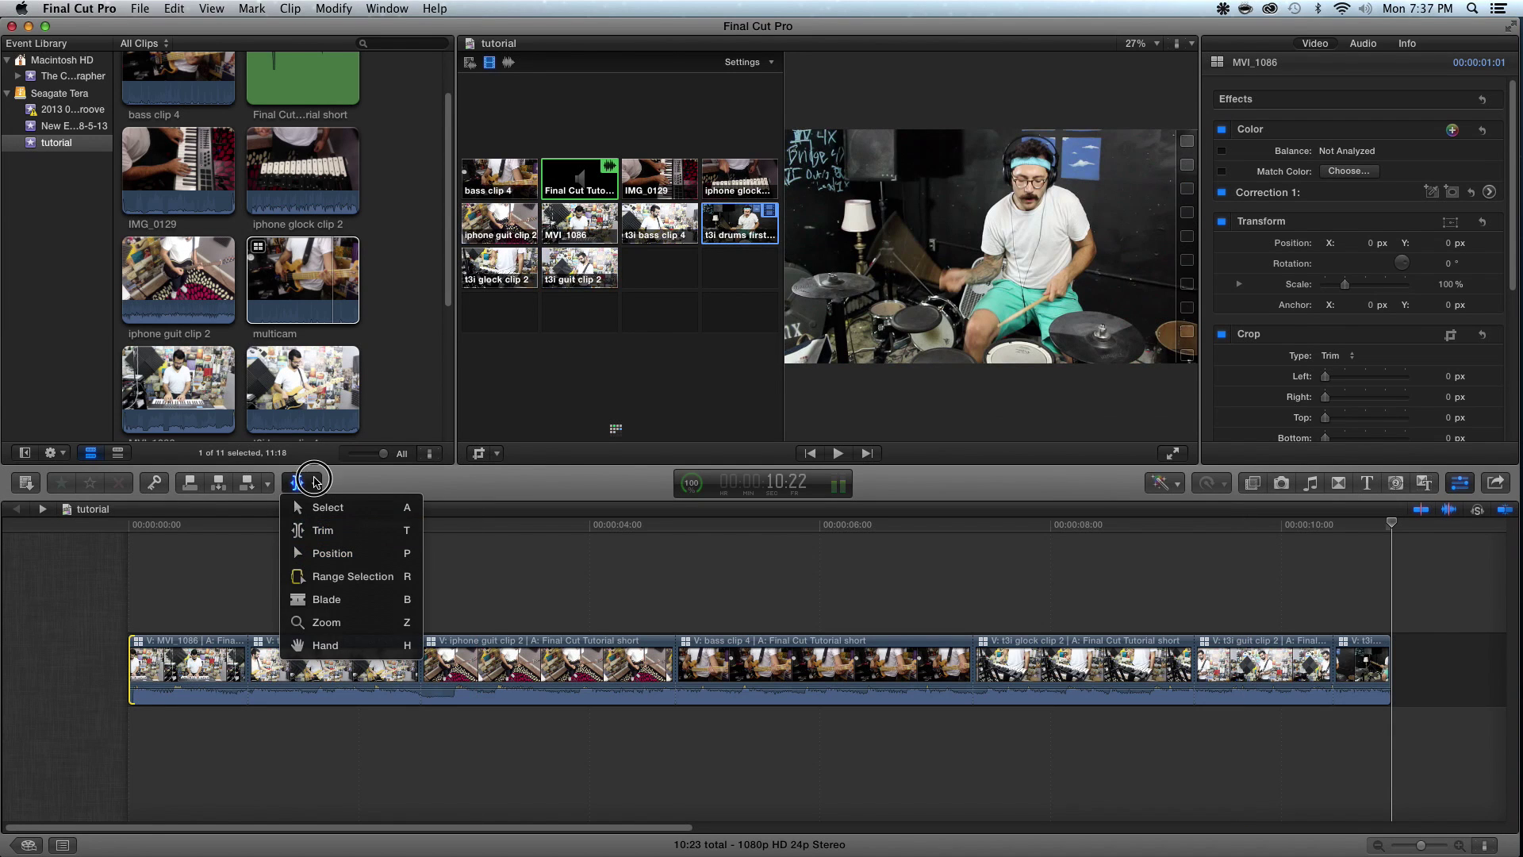
left_click(323, 530)
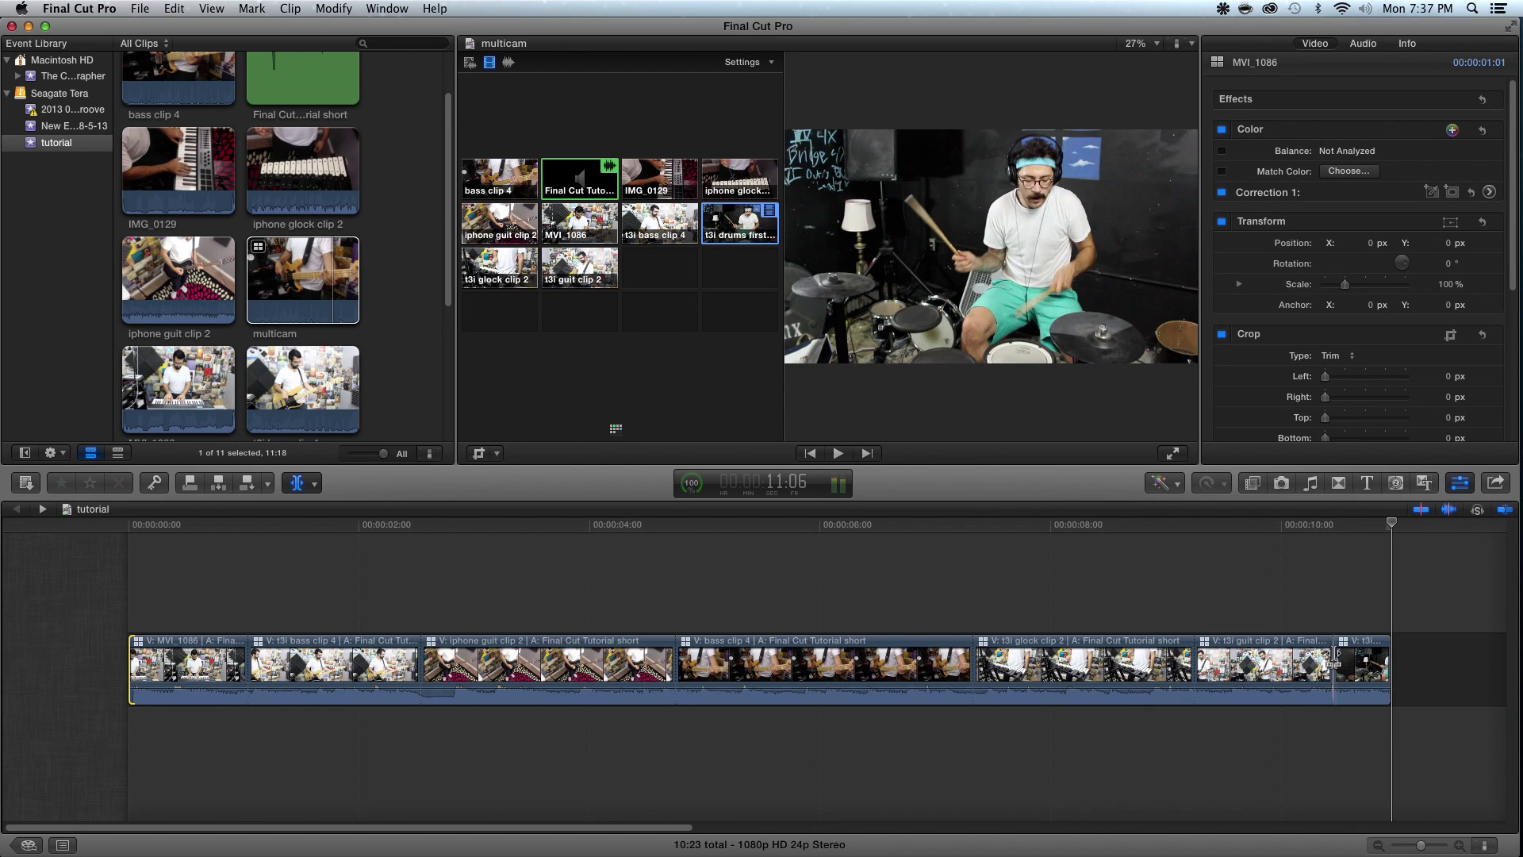
left_click_drag(1334, 658, 1294, 657)
key("shift+slash")
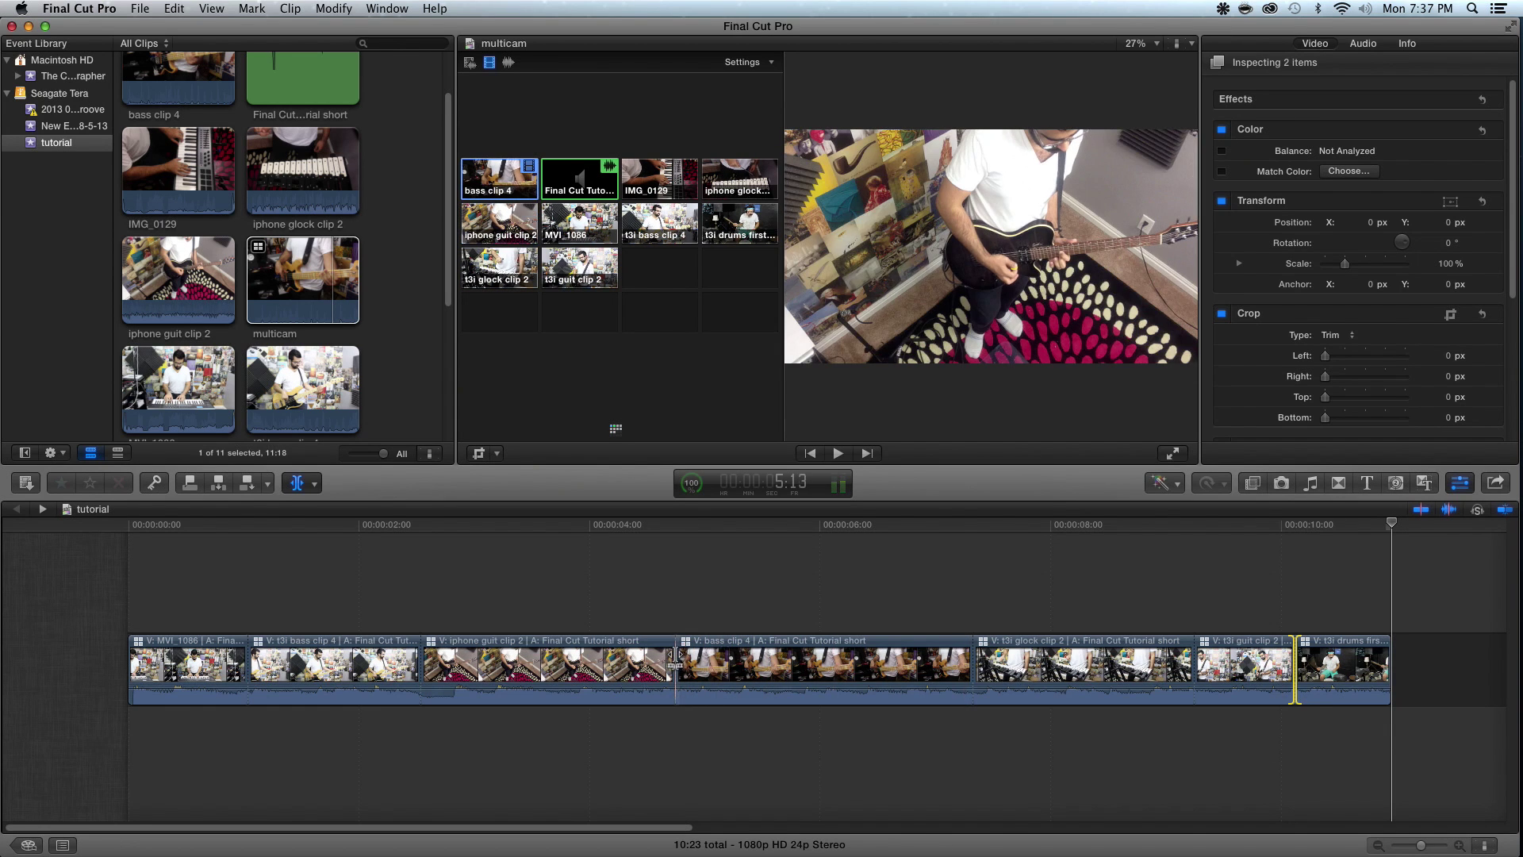
Play through the sequence, and cut the bass clip 4 segment to the t3i drums first chorus angle at 6:00
key("space")
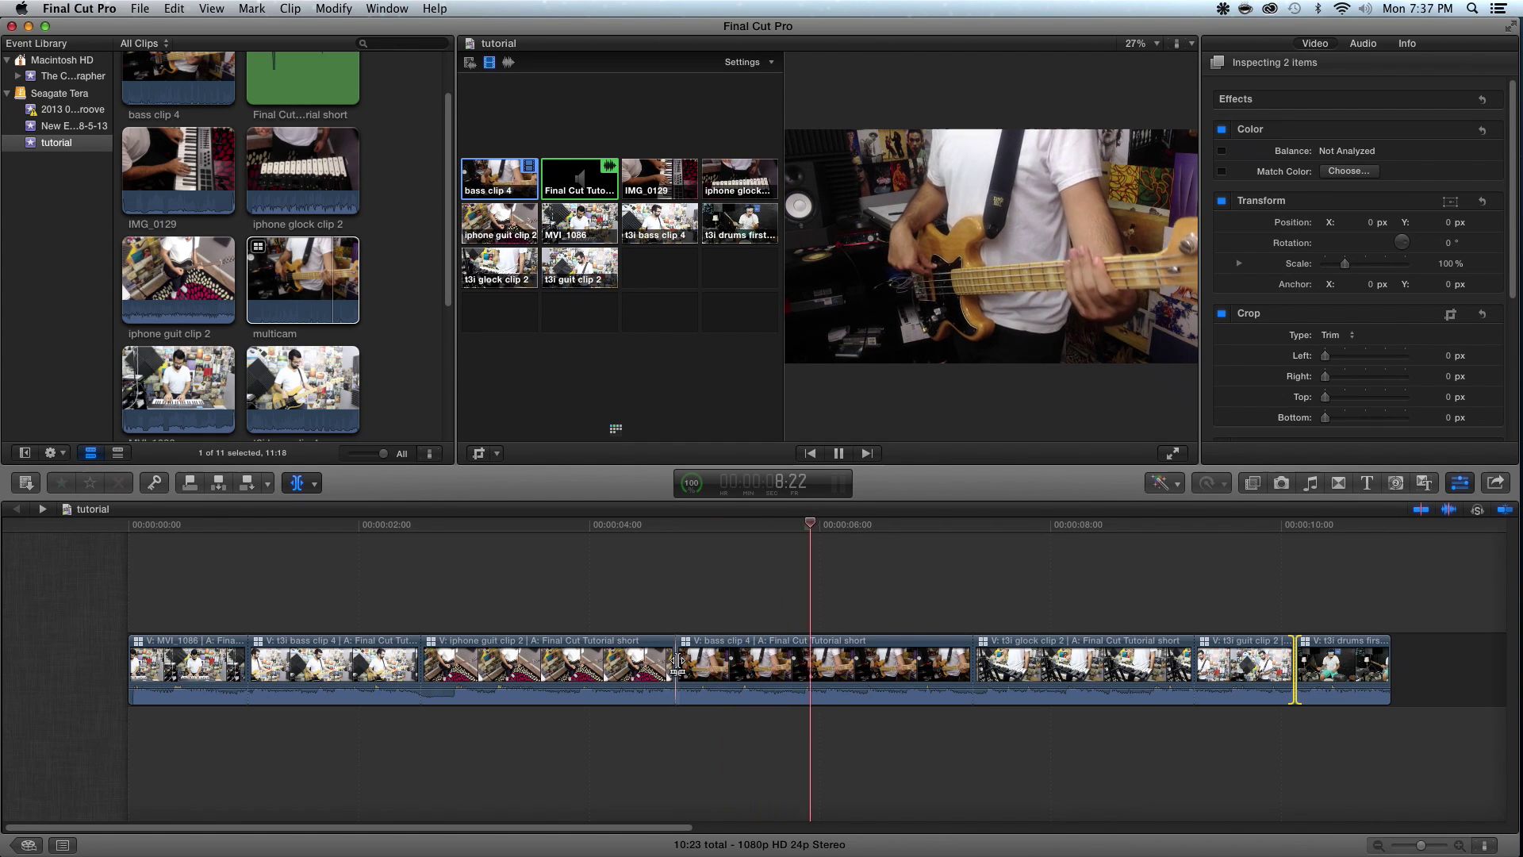
key("space")
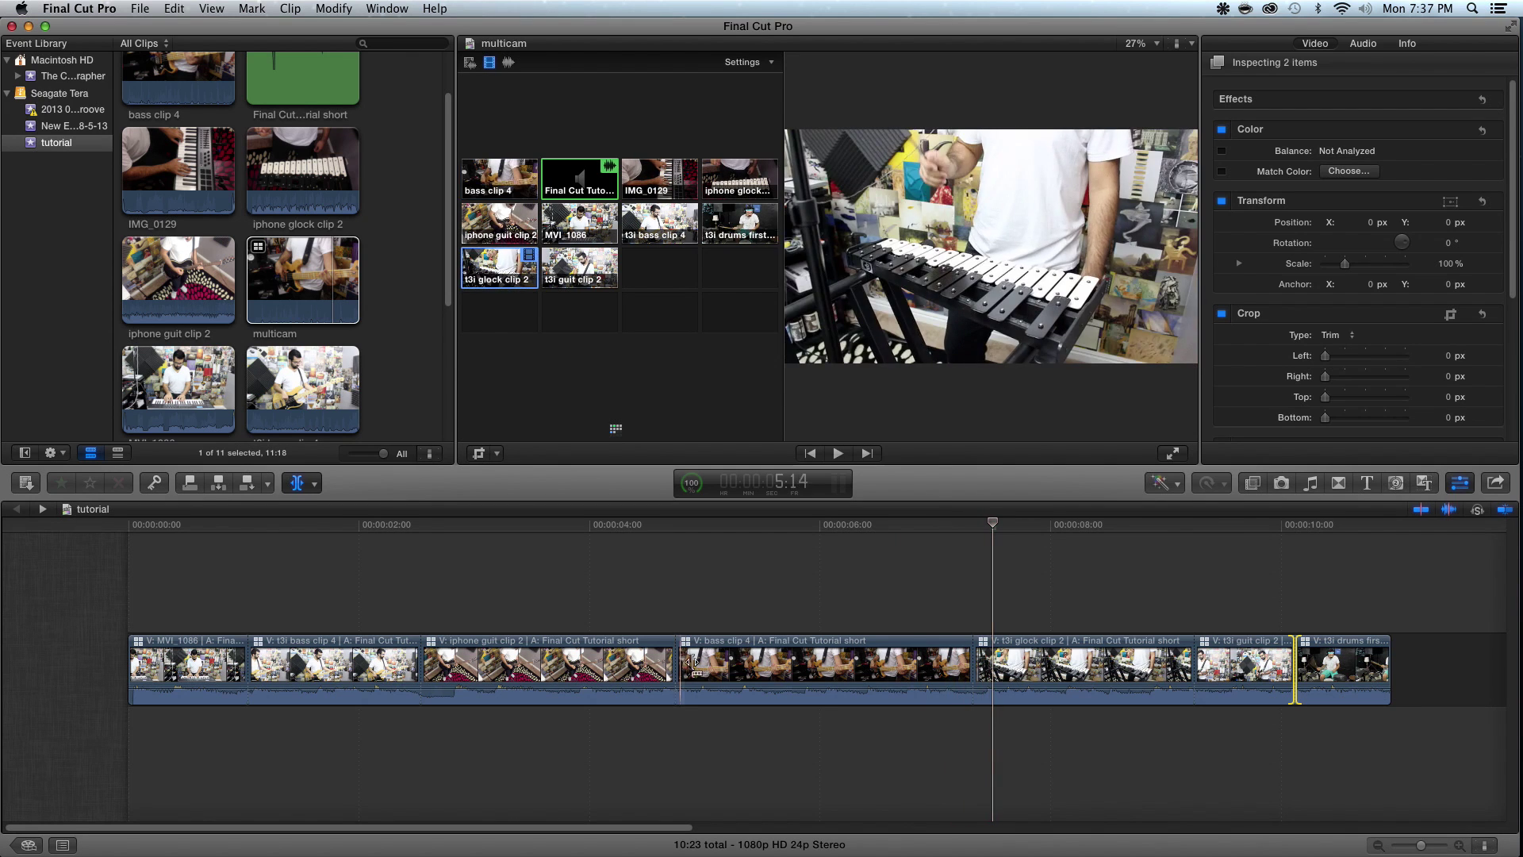
left_click(822, 666)
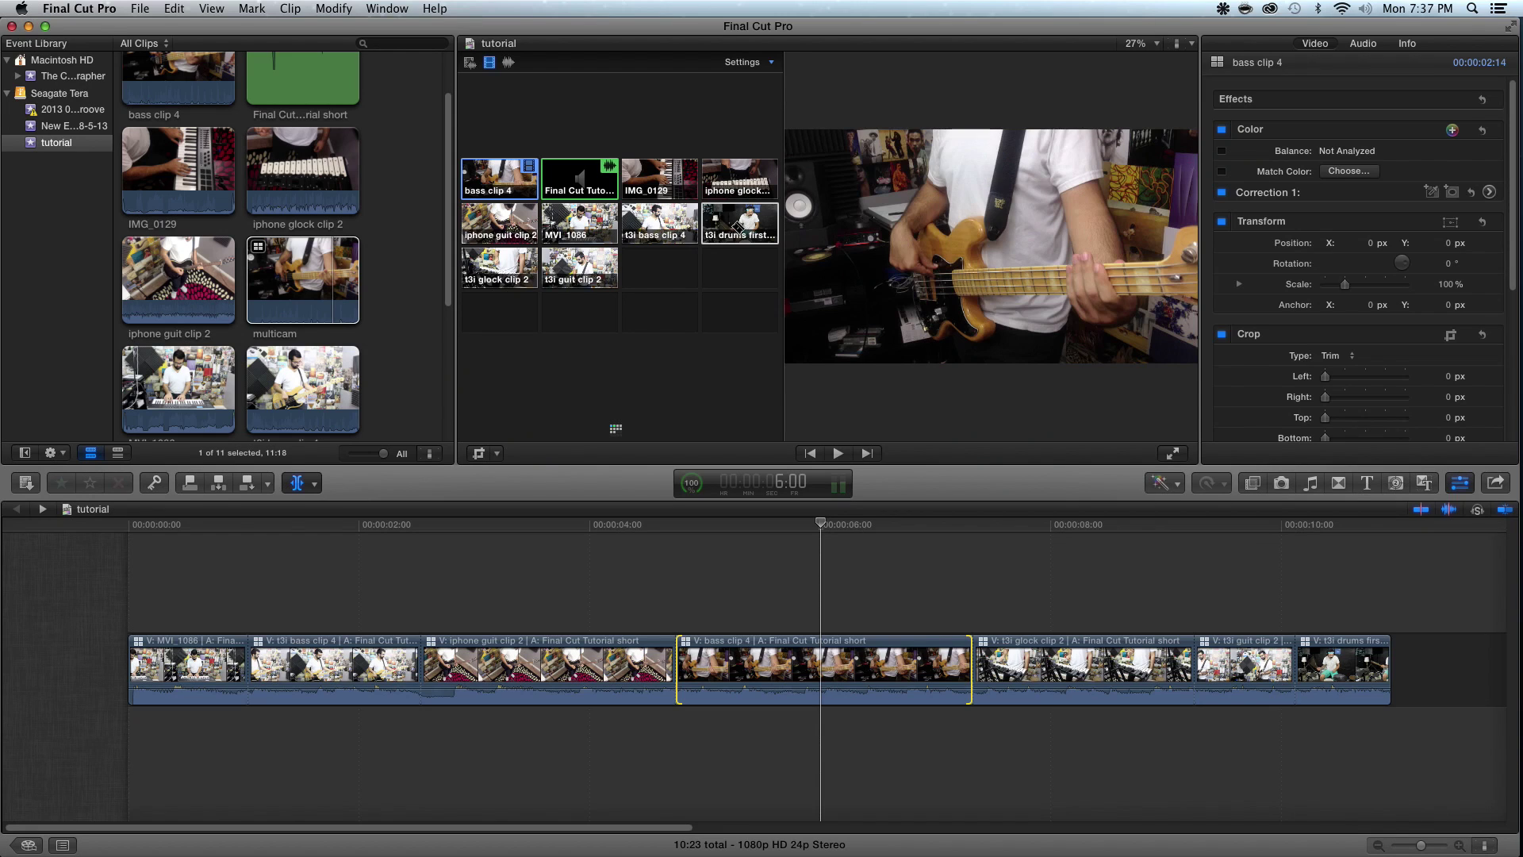
left_click(738, 228)
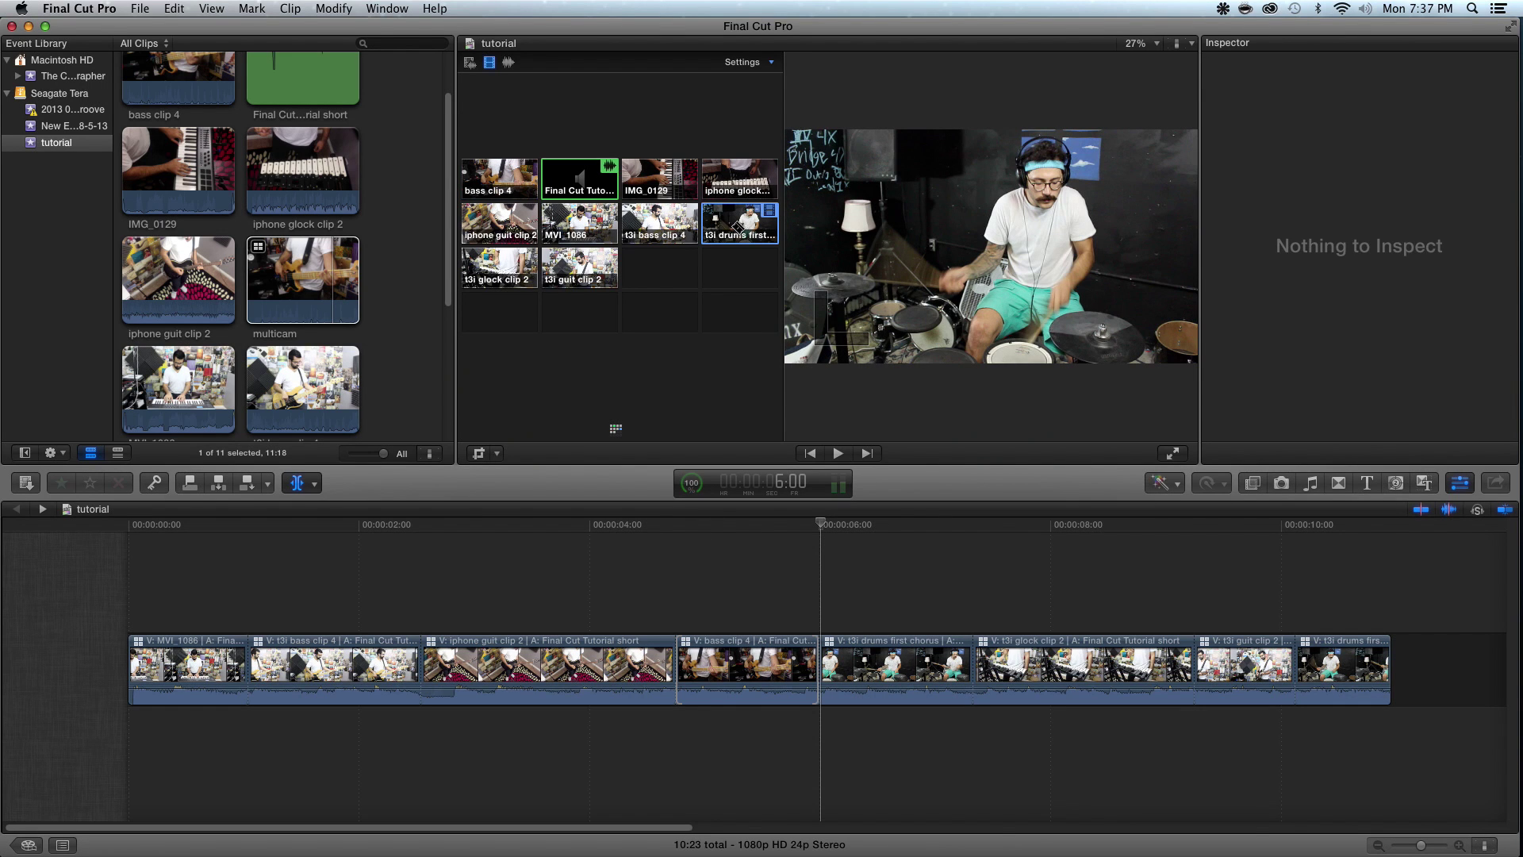
Switch the whole t3i bass clip 4 segment to the iphone glock clip 2 angle without adding a cut
key("c")
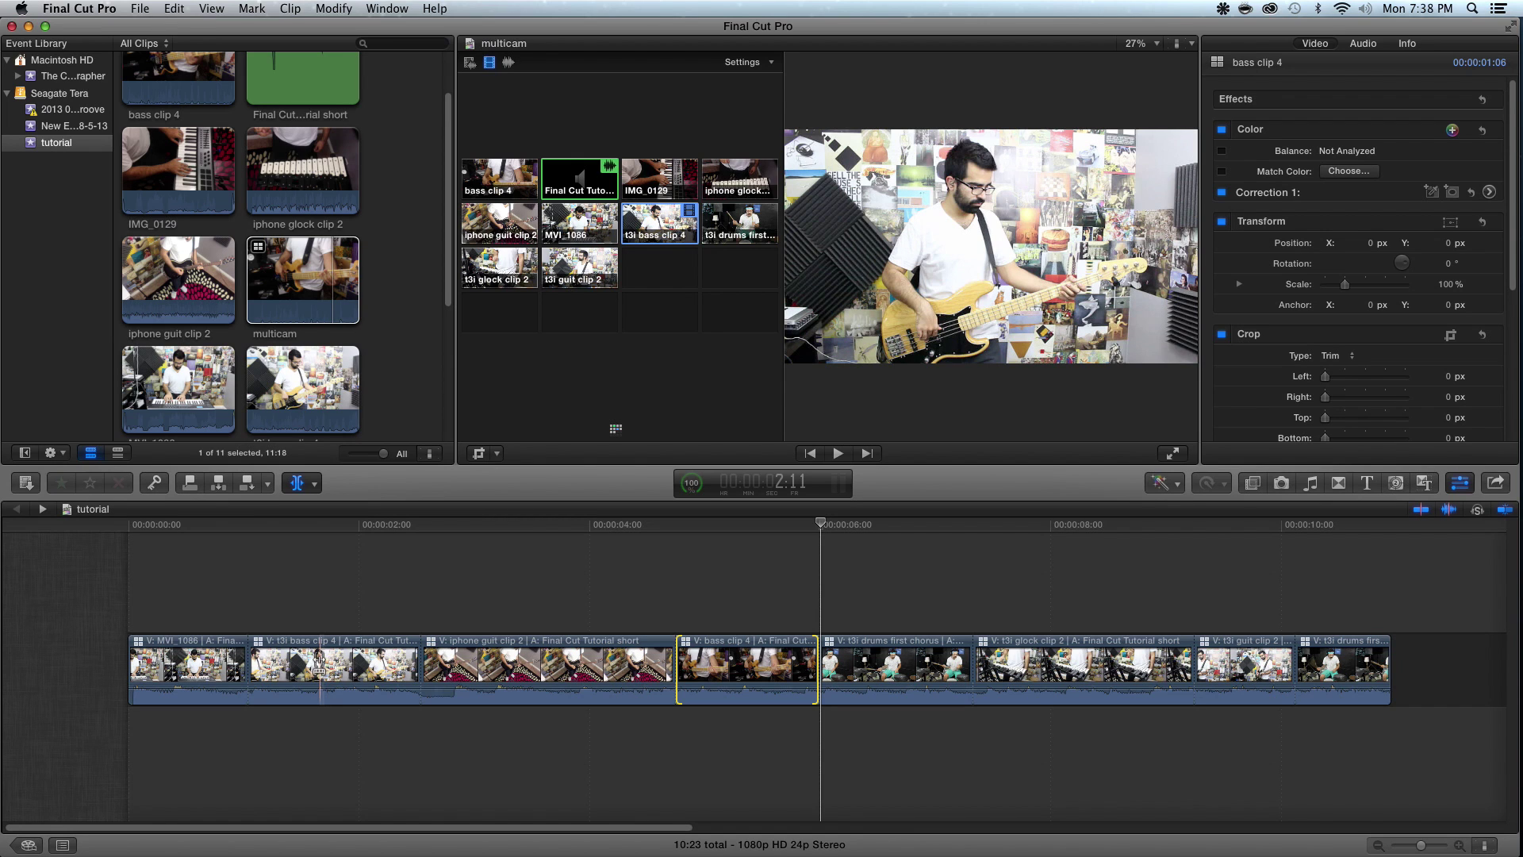
key("a")
left_click(298, 483)
key("Escape")
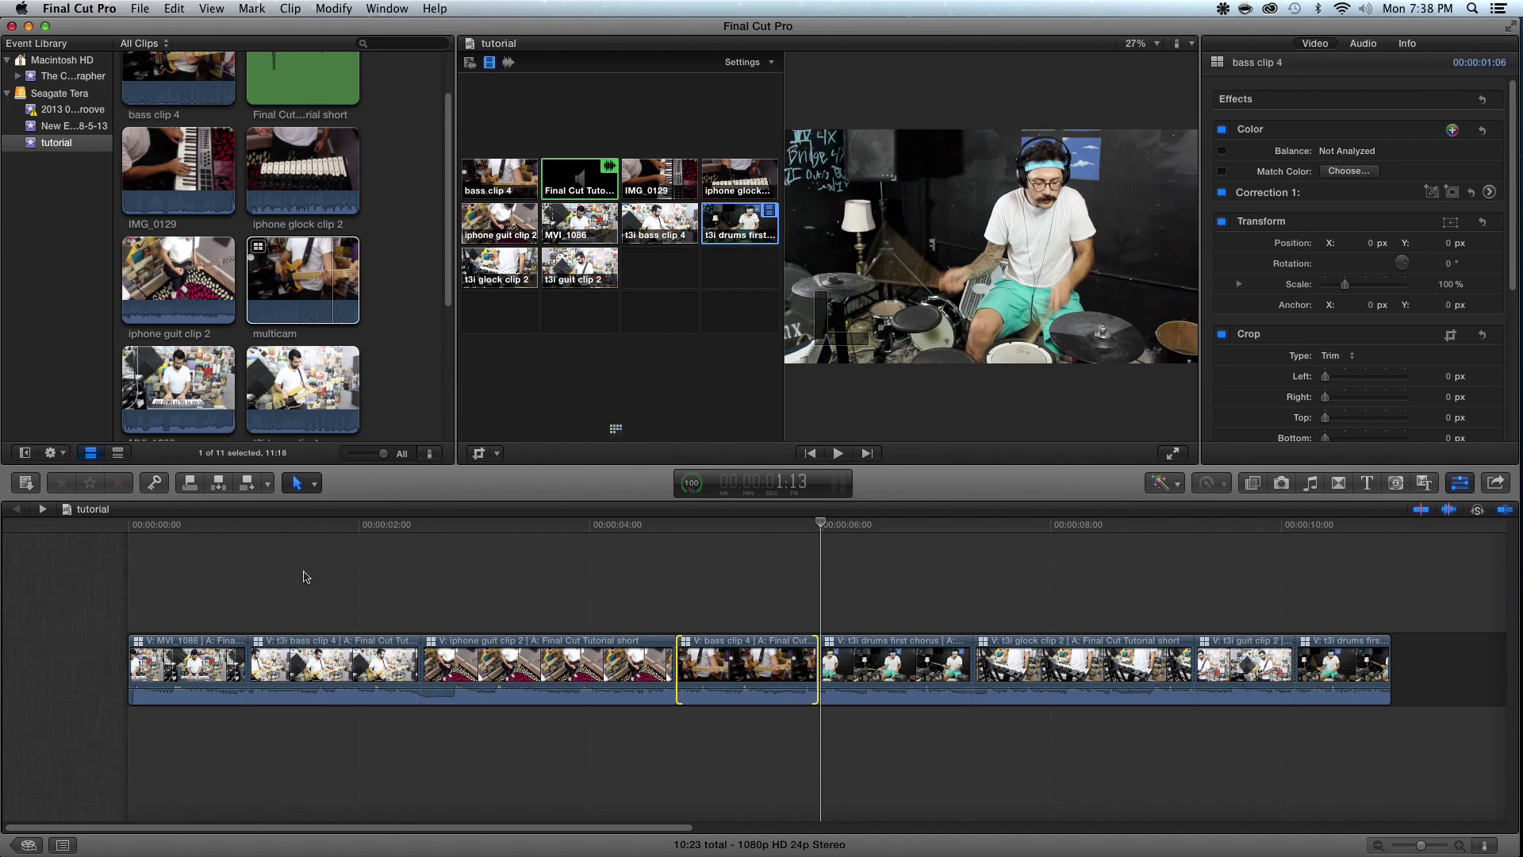
left_click(294, 645)
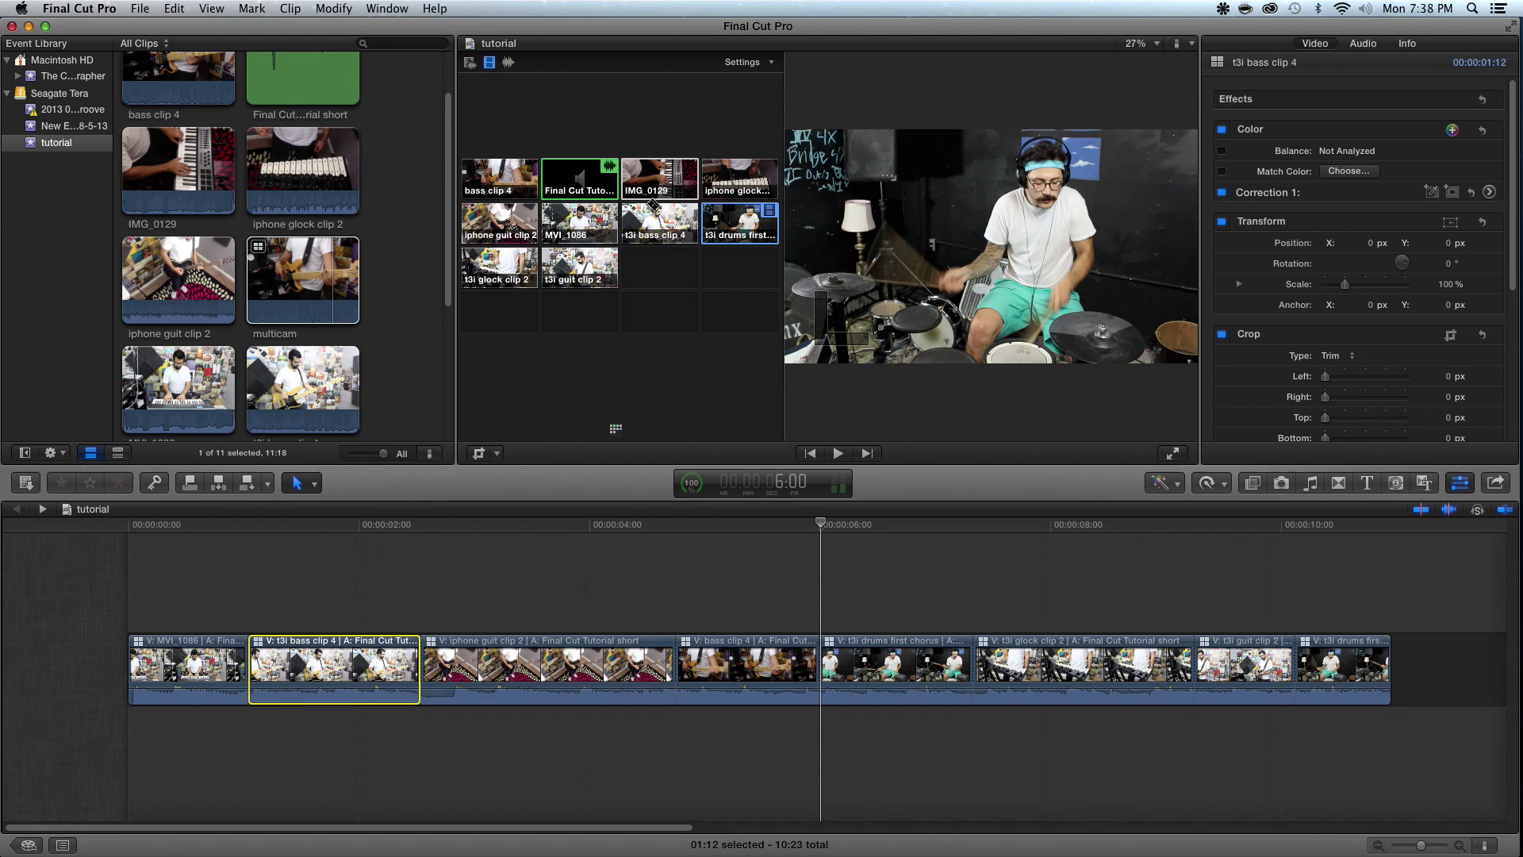
left_click(328, 524)
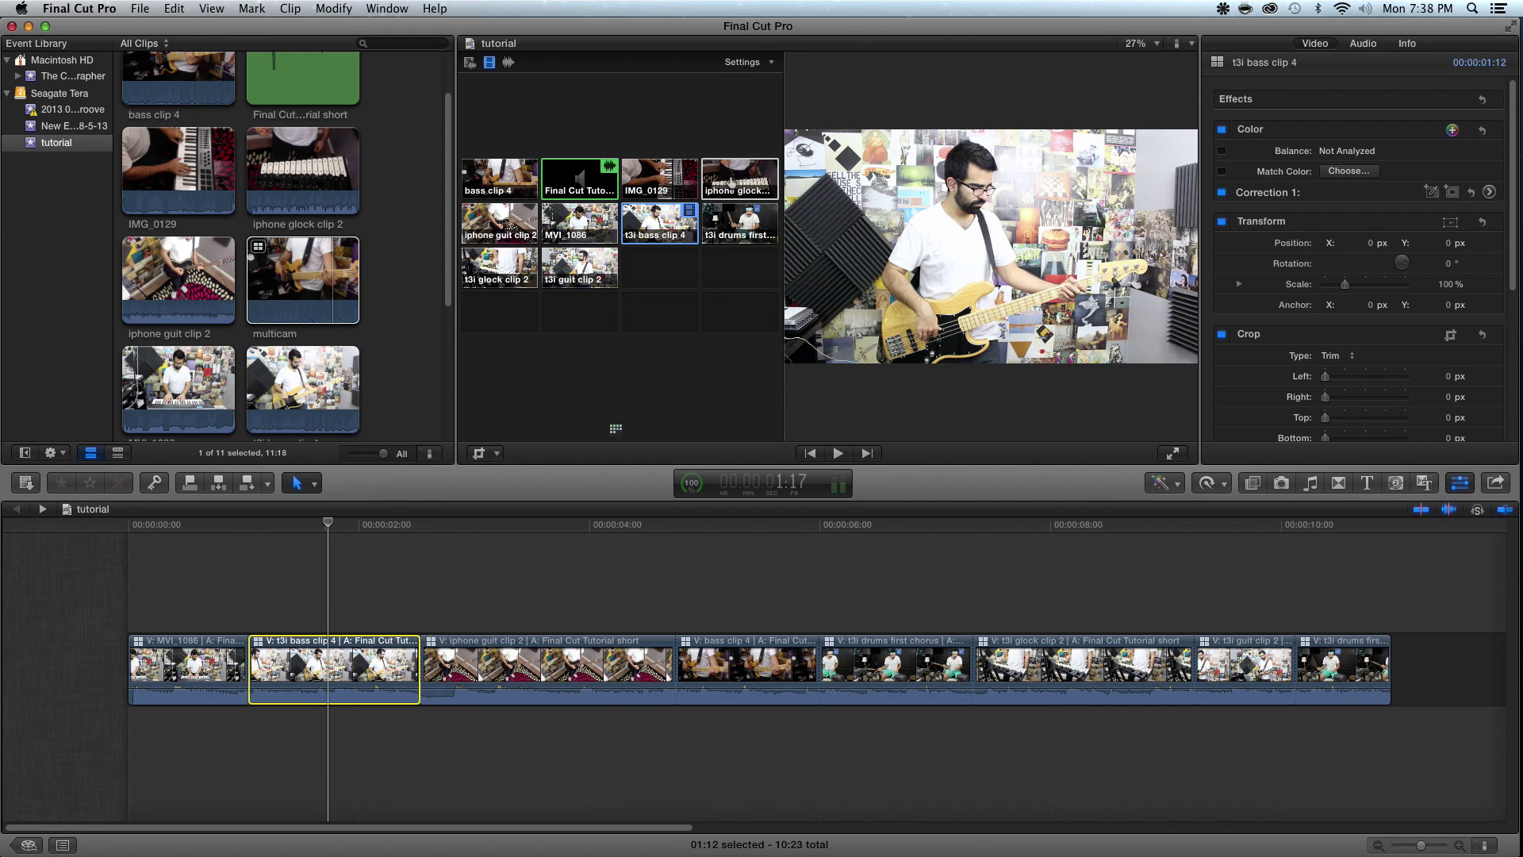
left_click_drag(731, 184, 306, 632)
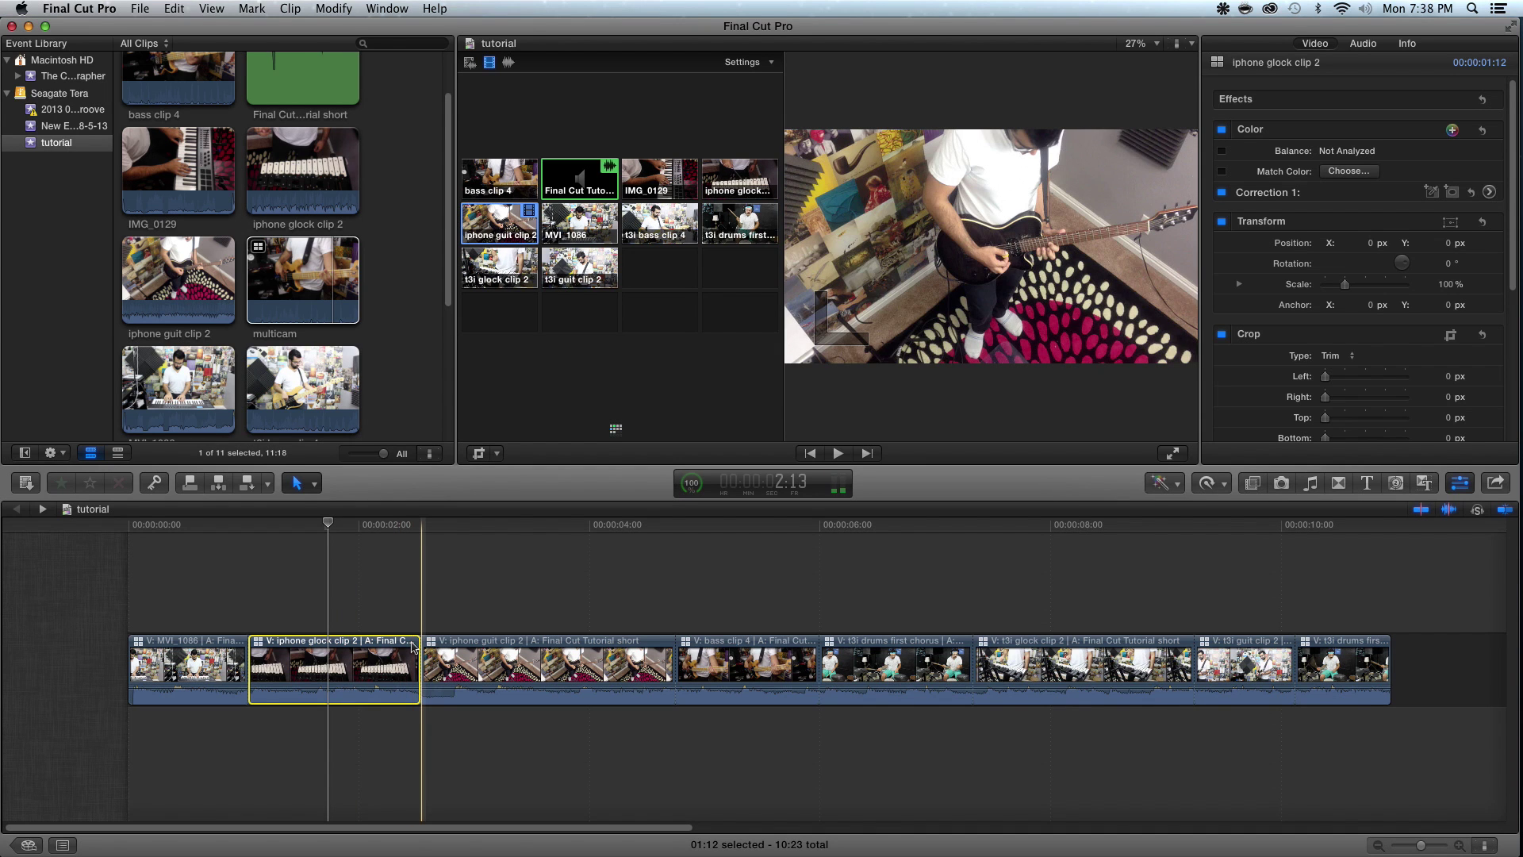
Roll the end of the iphone glock clip 2 segment later, then cut it to the iphone guit clip 2 angle at 2:04 and play the sequence
key("t")
left_click_drag(412, 644, 532, 652)
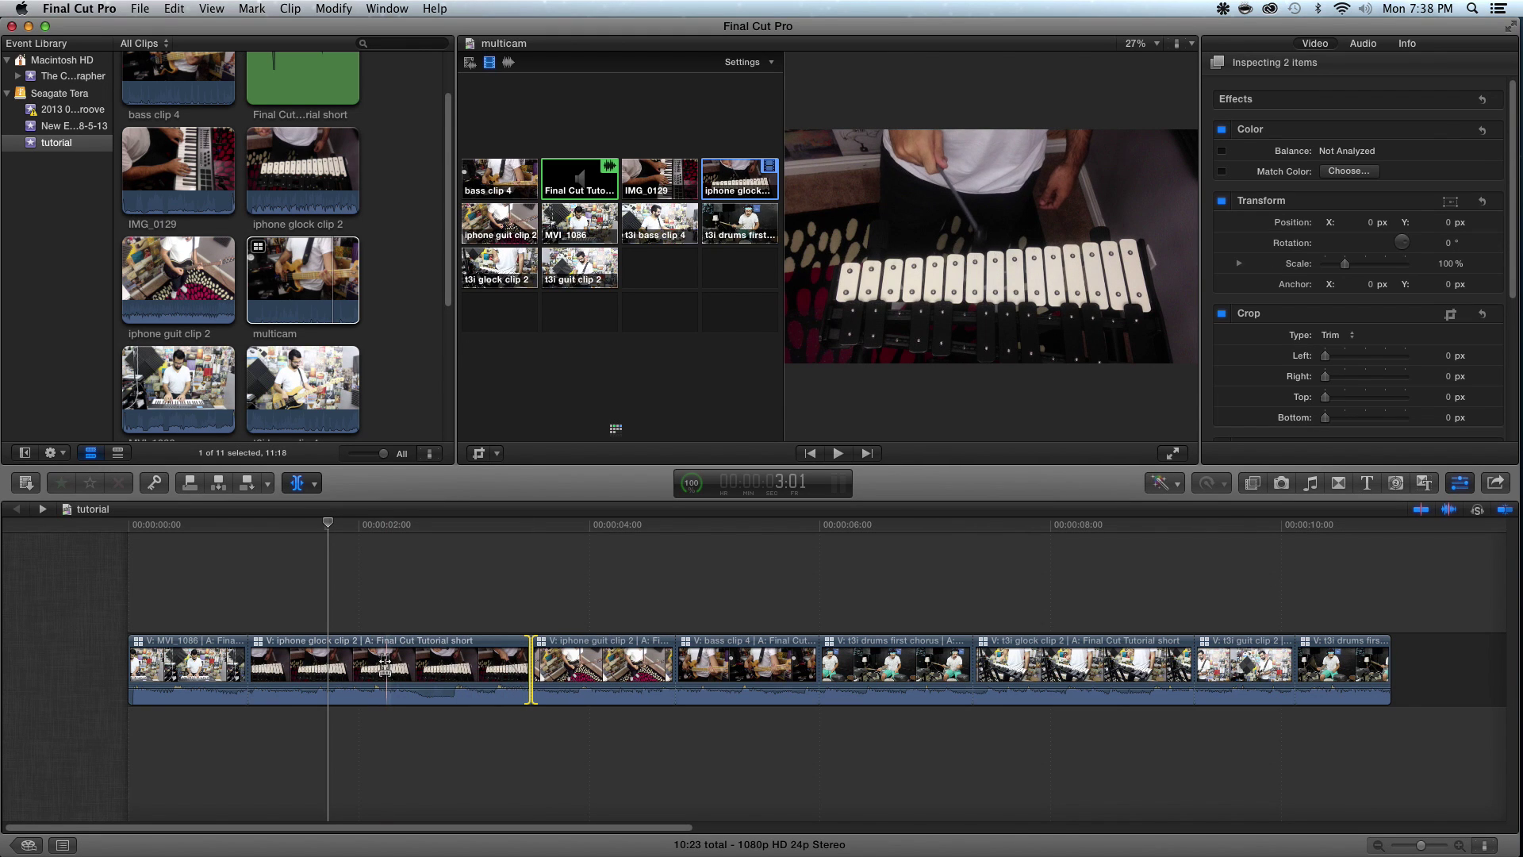
left_click(381, 526)
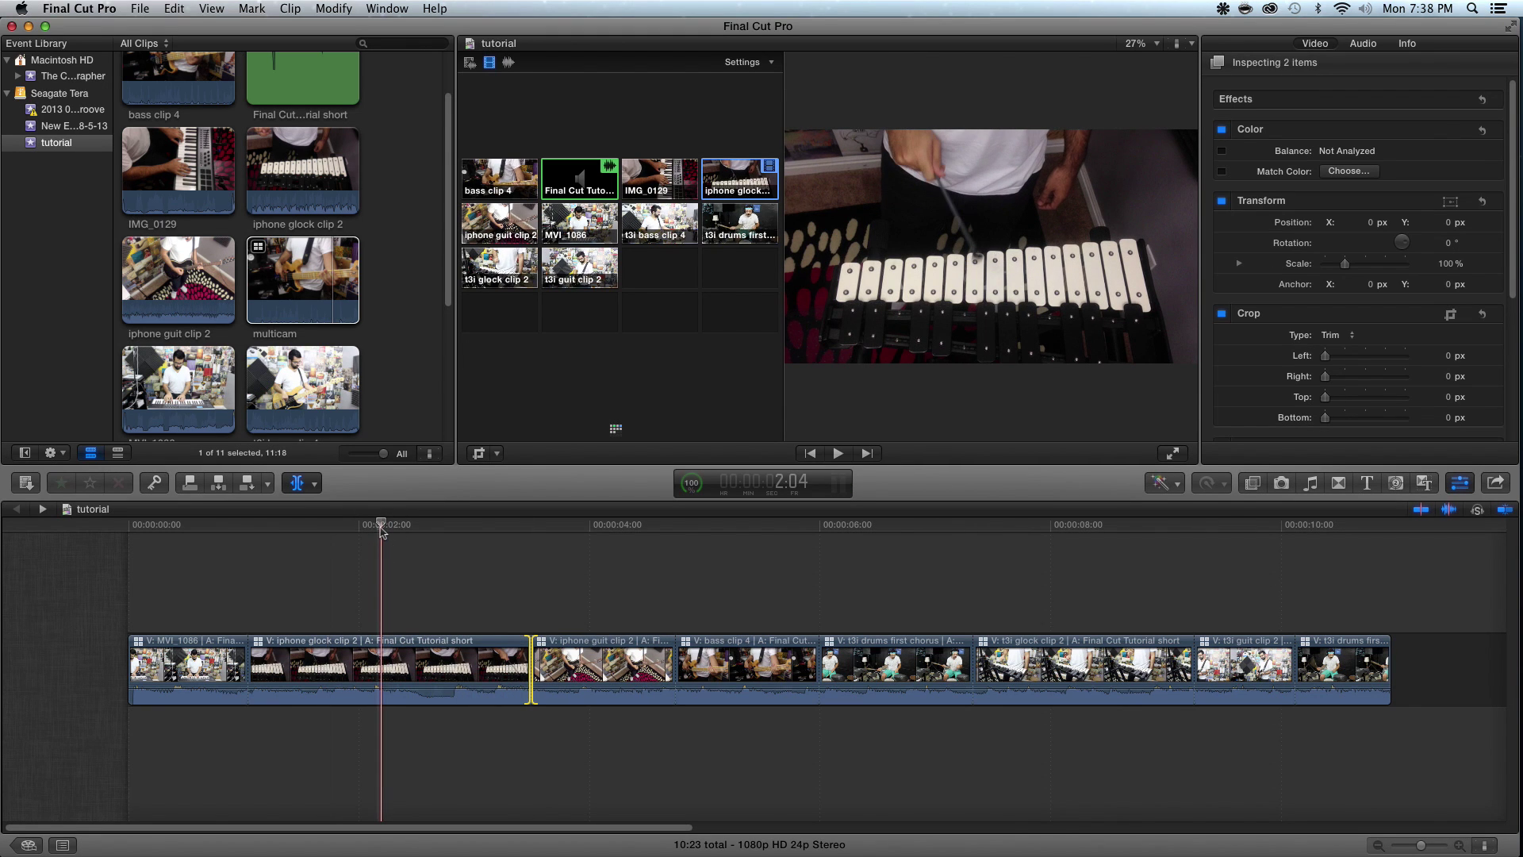
left_click(500, 238)
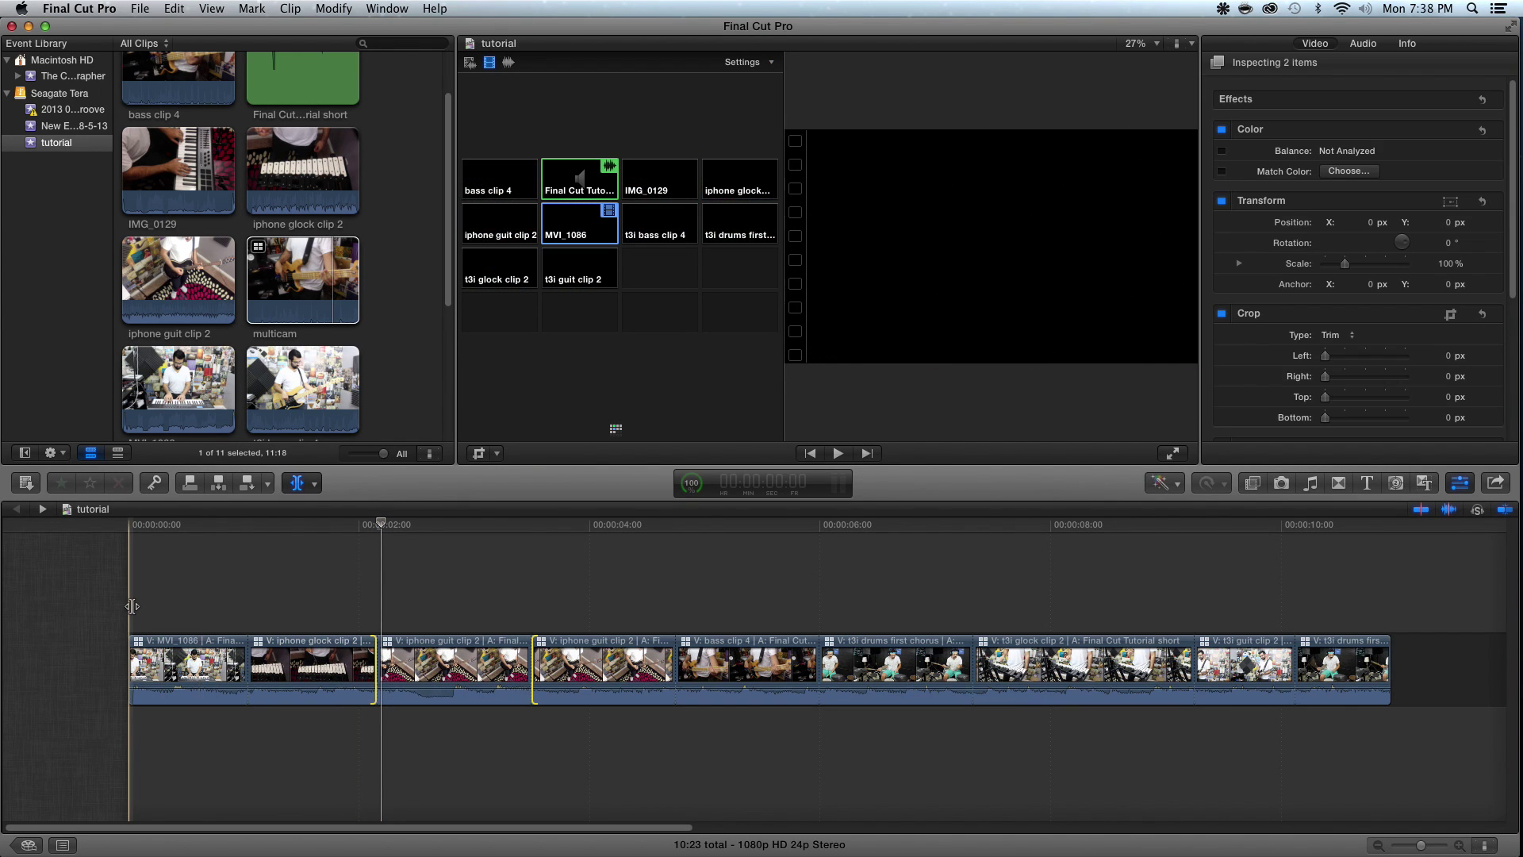
key("space")
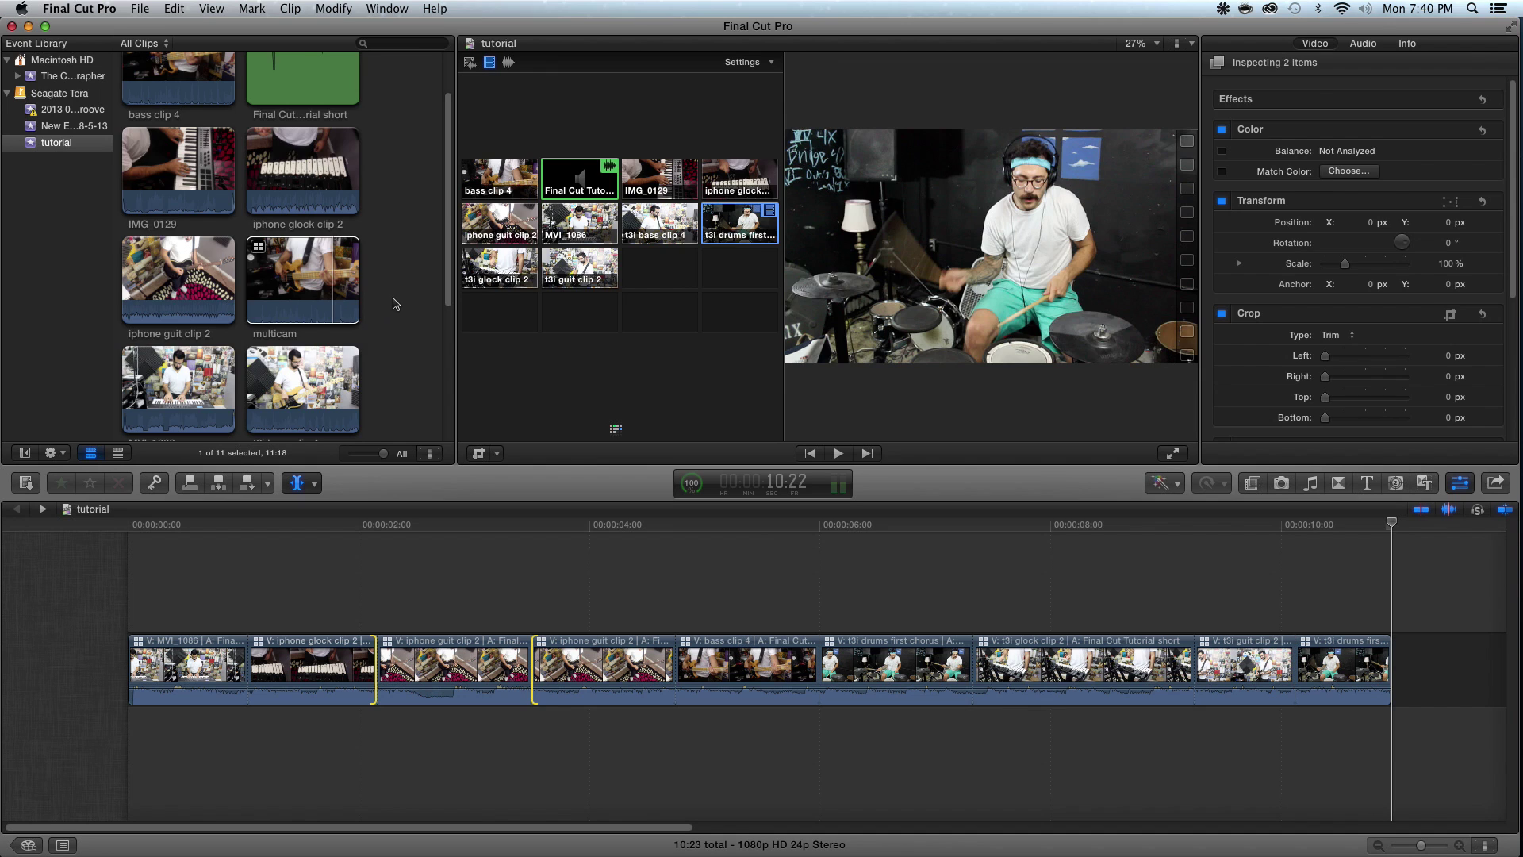
Play the source iphone glock clip 2 and mark a range start near its midpoint, keeping the second half selected
left_click(341, 299)
scroll(414, 265, "down", 2)
scroll(414, 265, "up", 1)
key("Up")
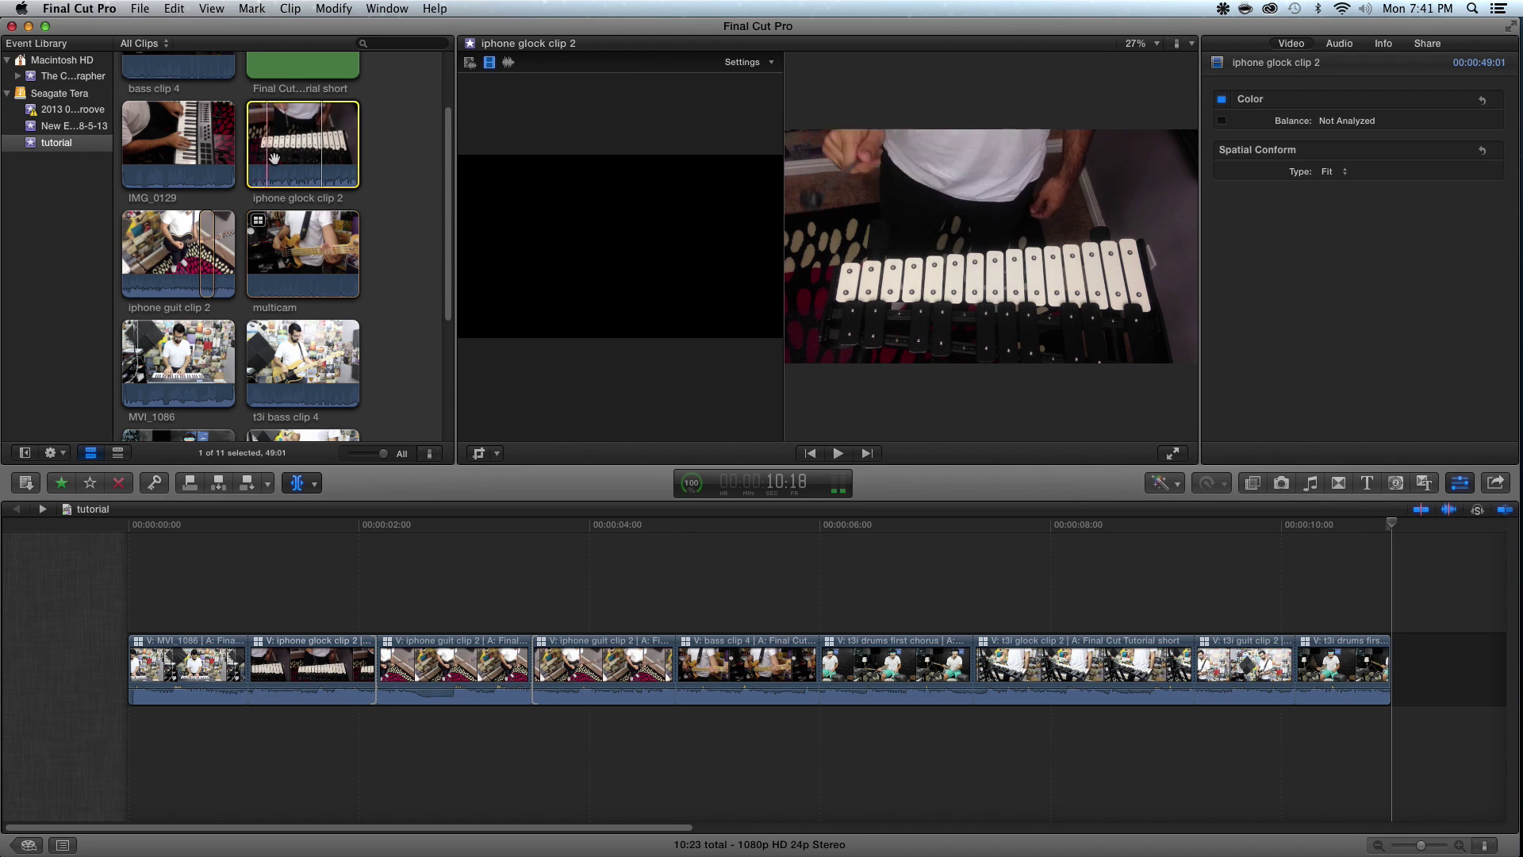
key("space")
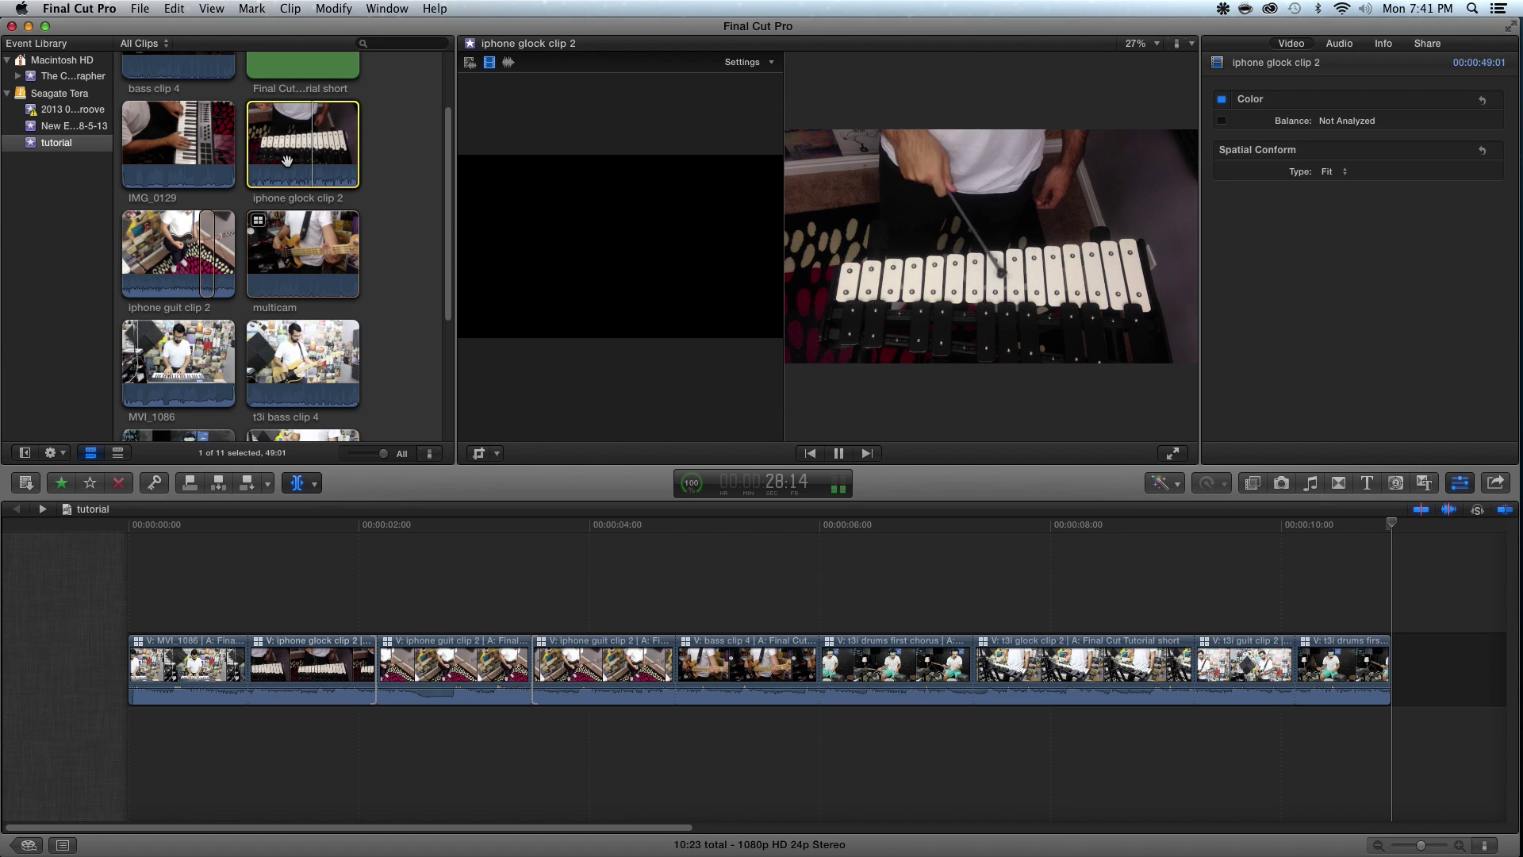
key("space")
key("j")
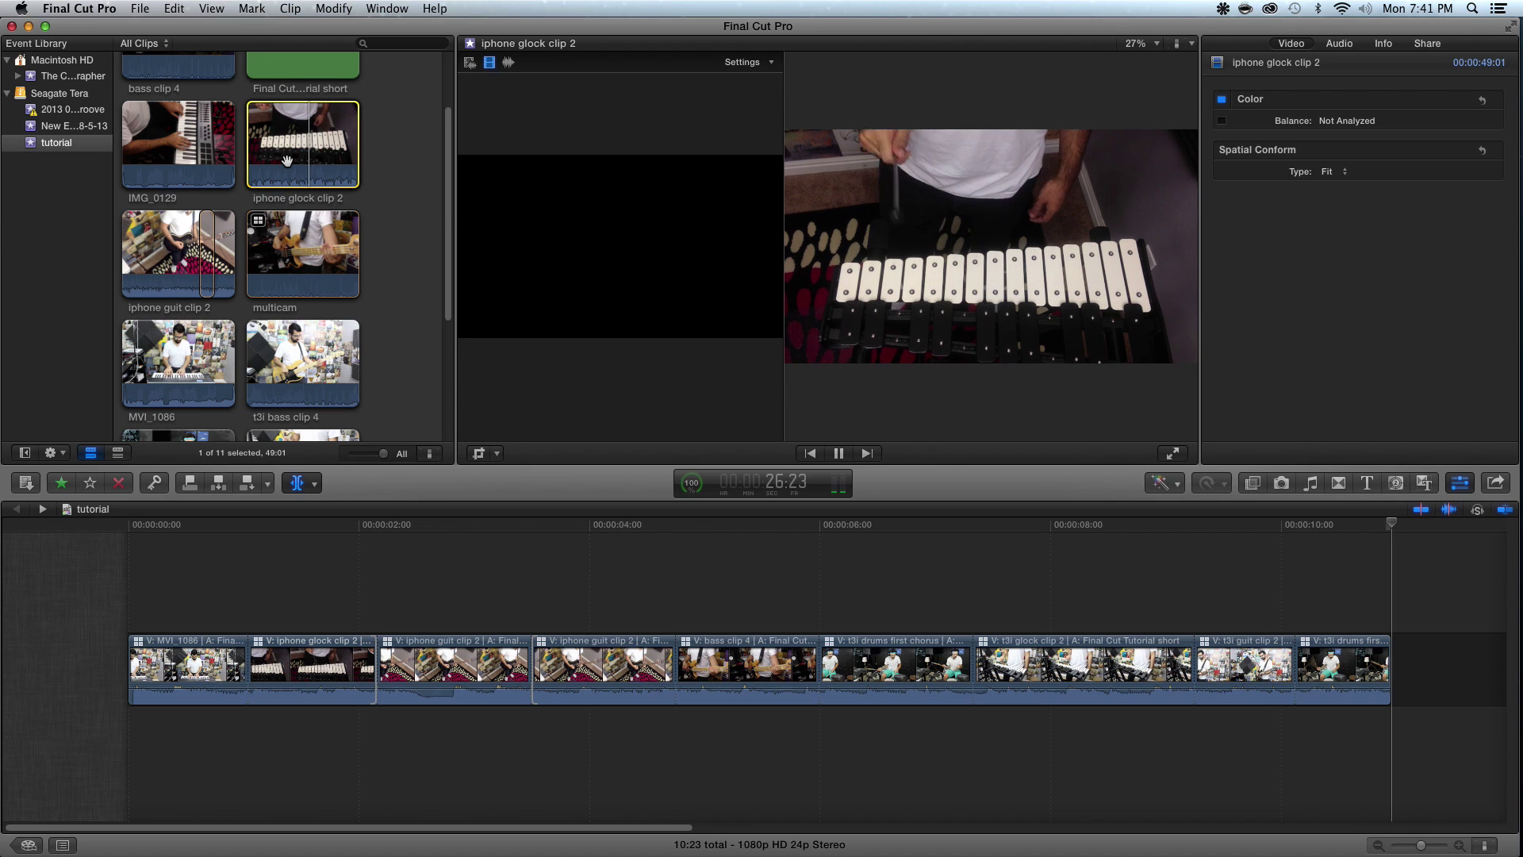
key("k")
key("i")
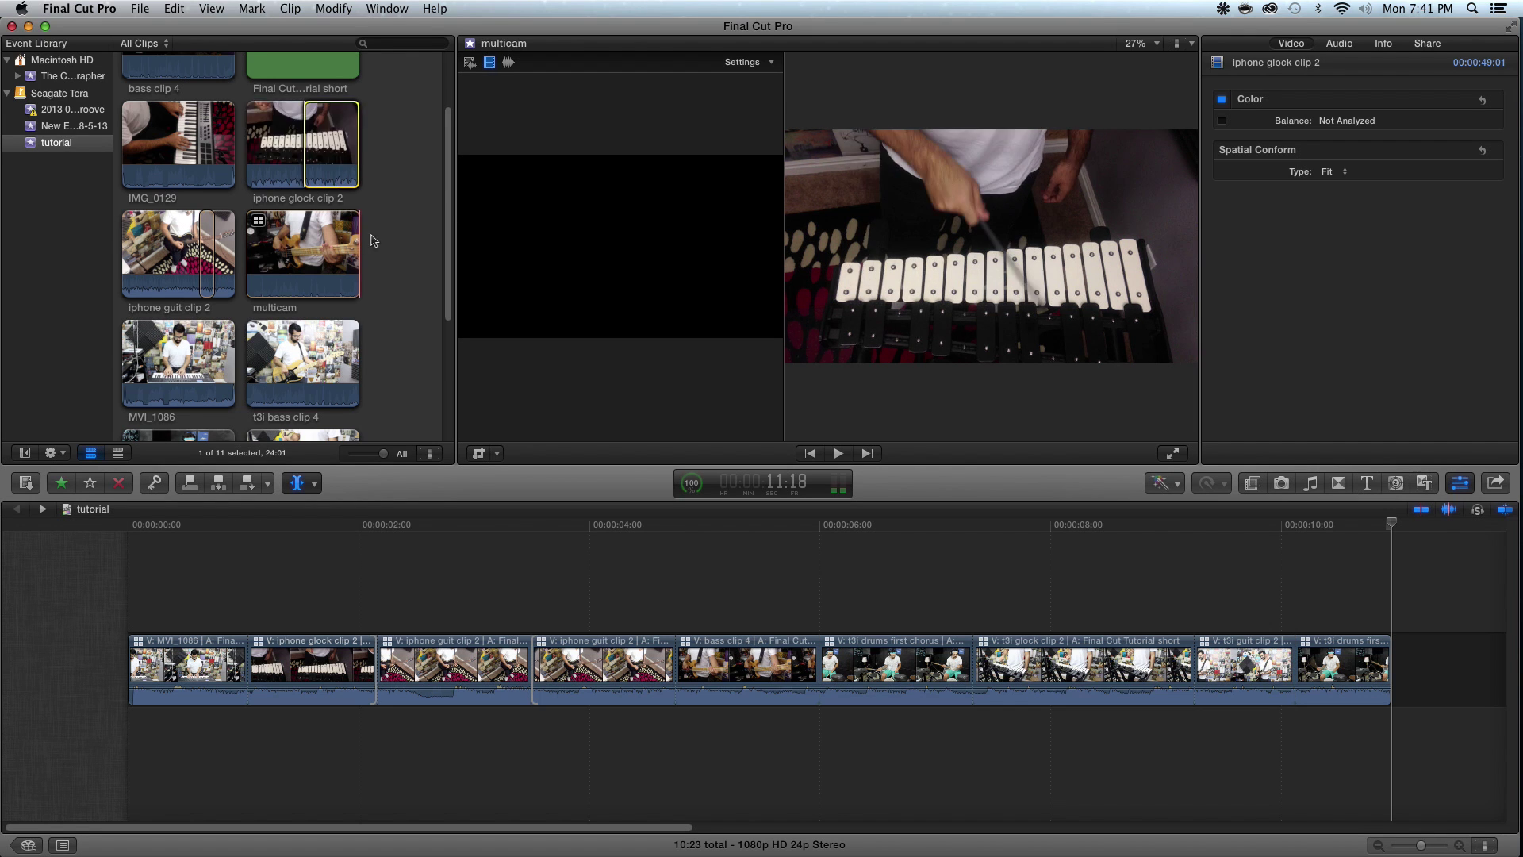
Play the source t3i glock clip 2 and mark a range start near its midpoint, keeping the second half selected
scroll(317, 262, "down", 5)
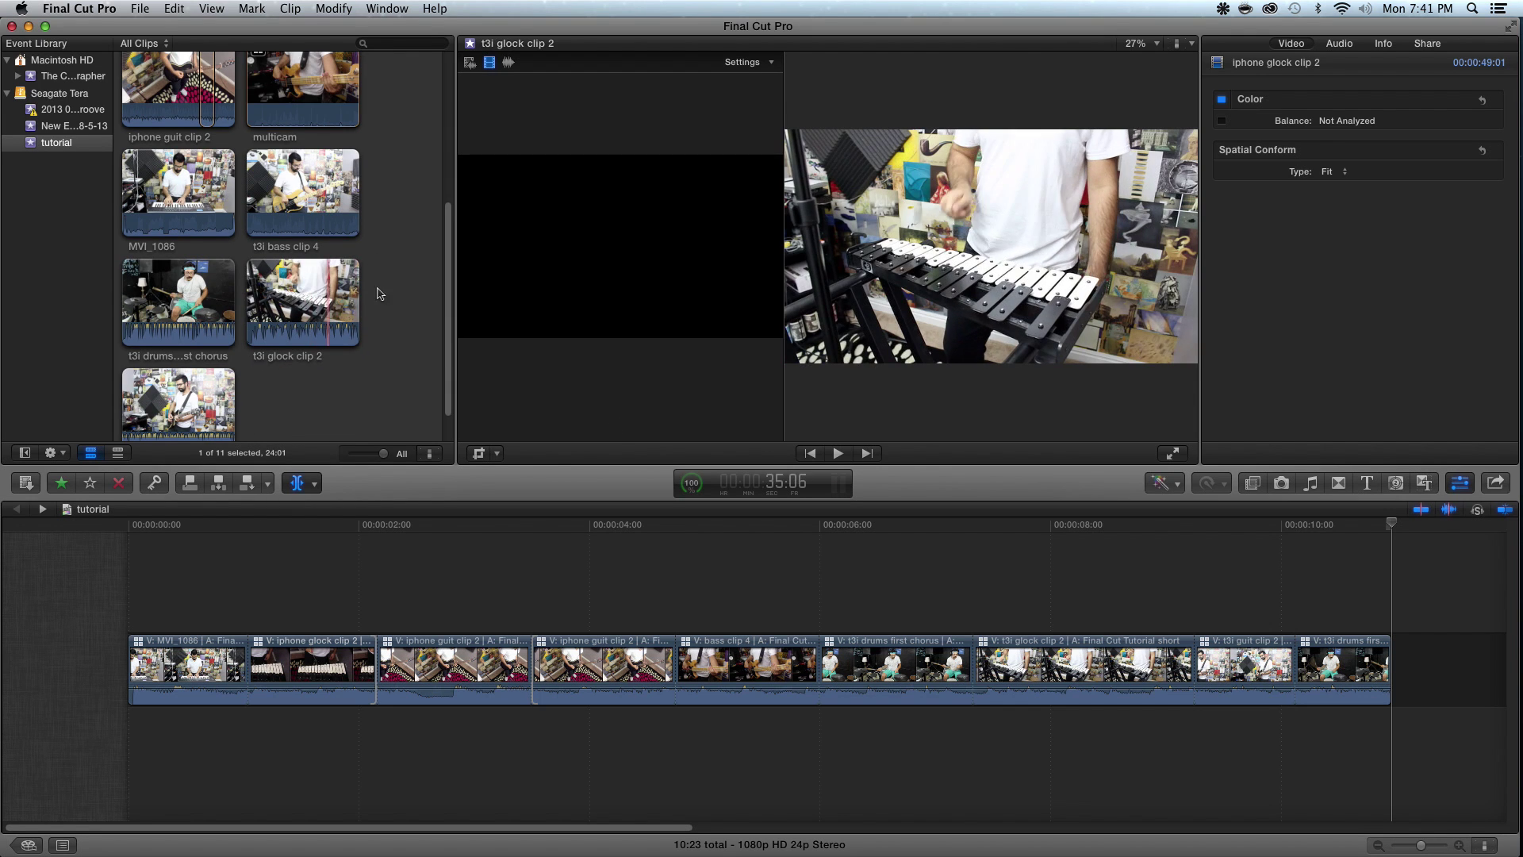
left_click(307, 301)
scroll(402, 286, "up", 4)
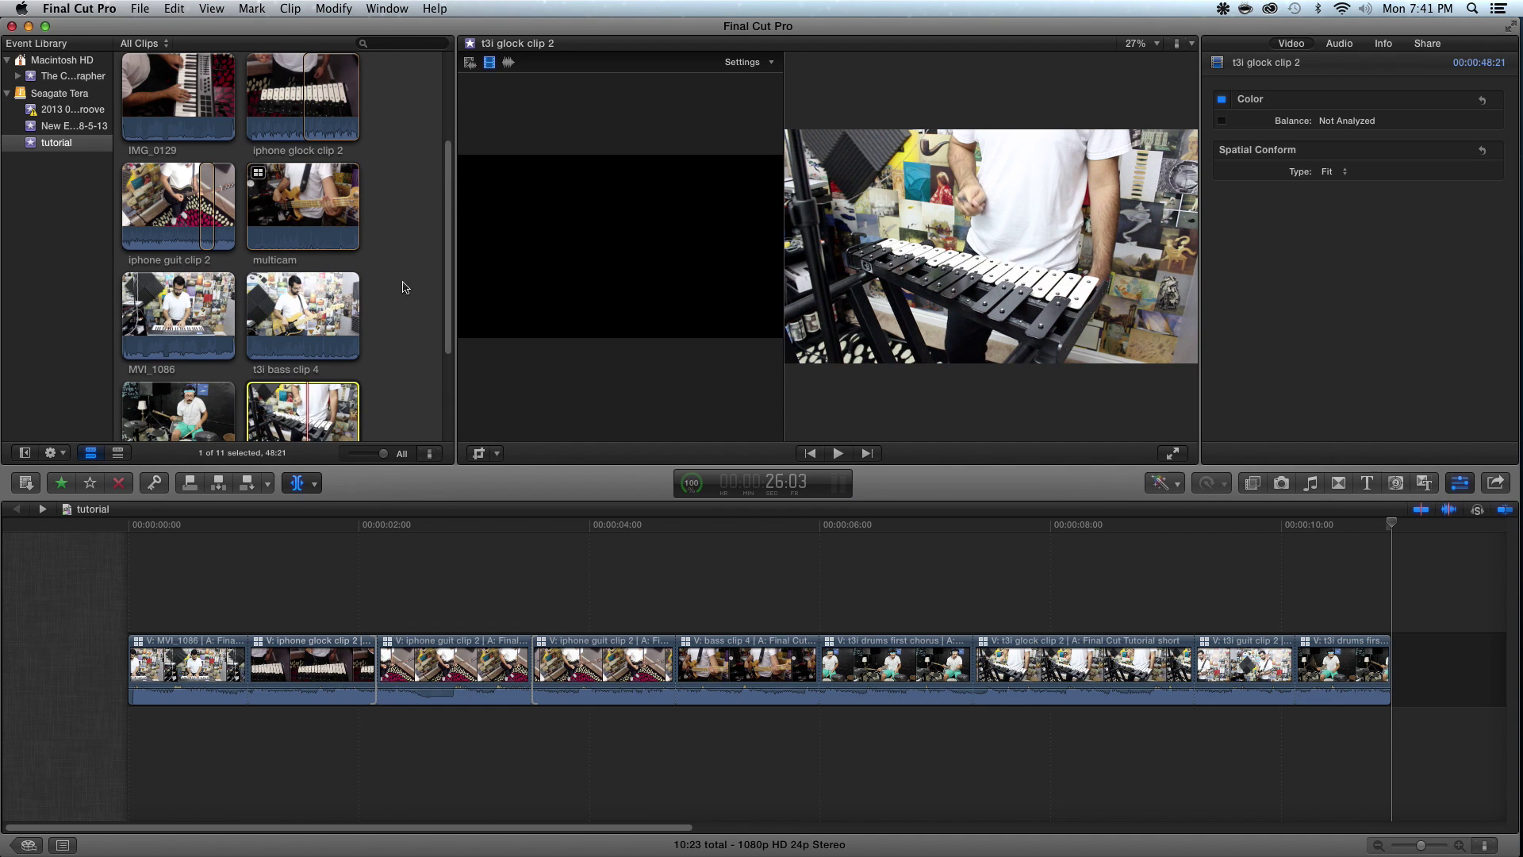
left_click(305, 80)
scroll(381, 214, "down", 2)
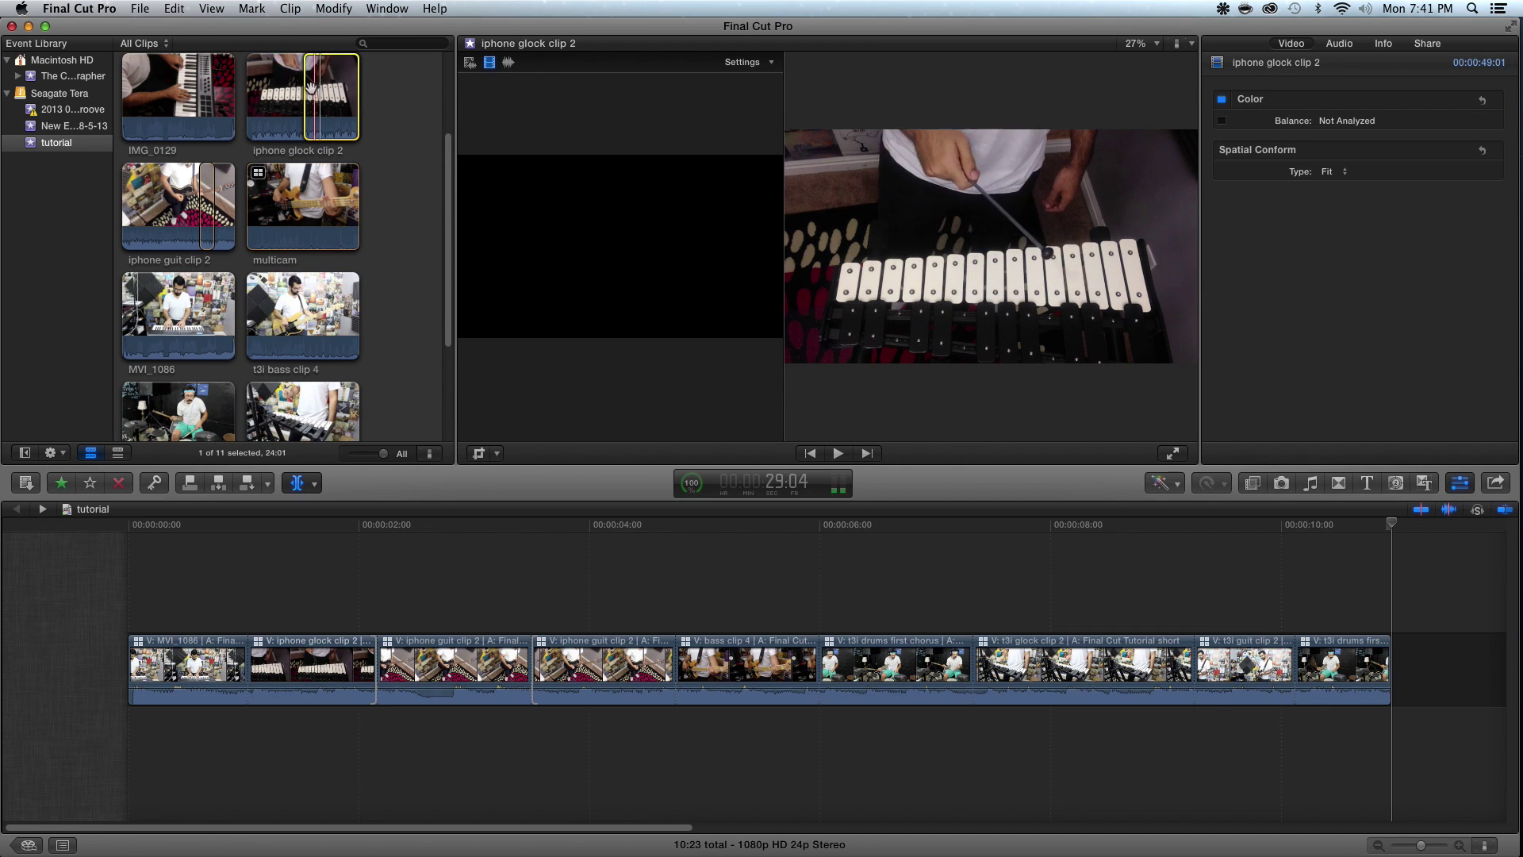
scroll(373, 170, "down", 3)
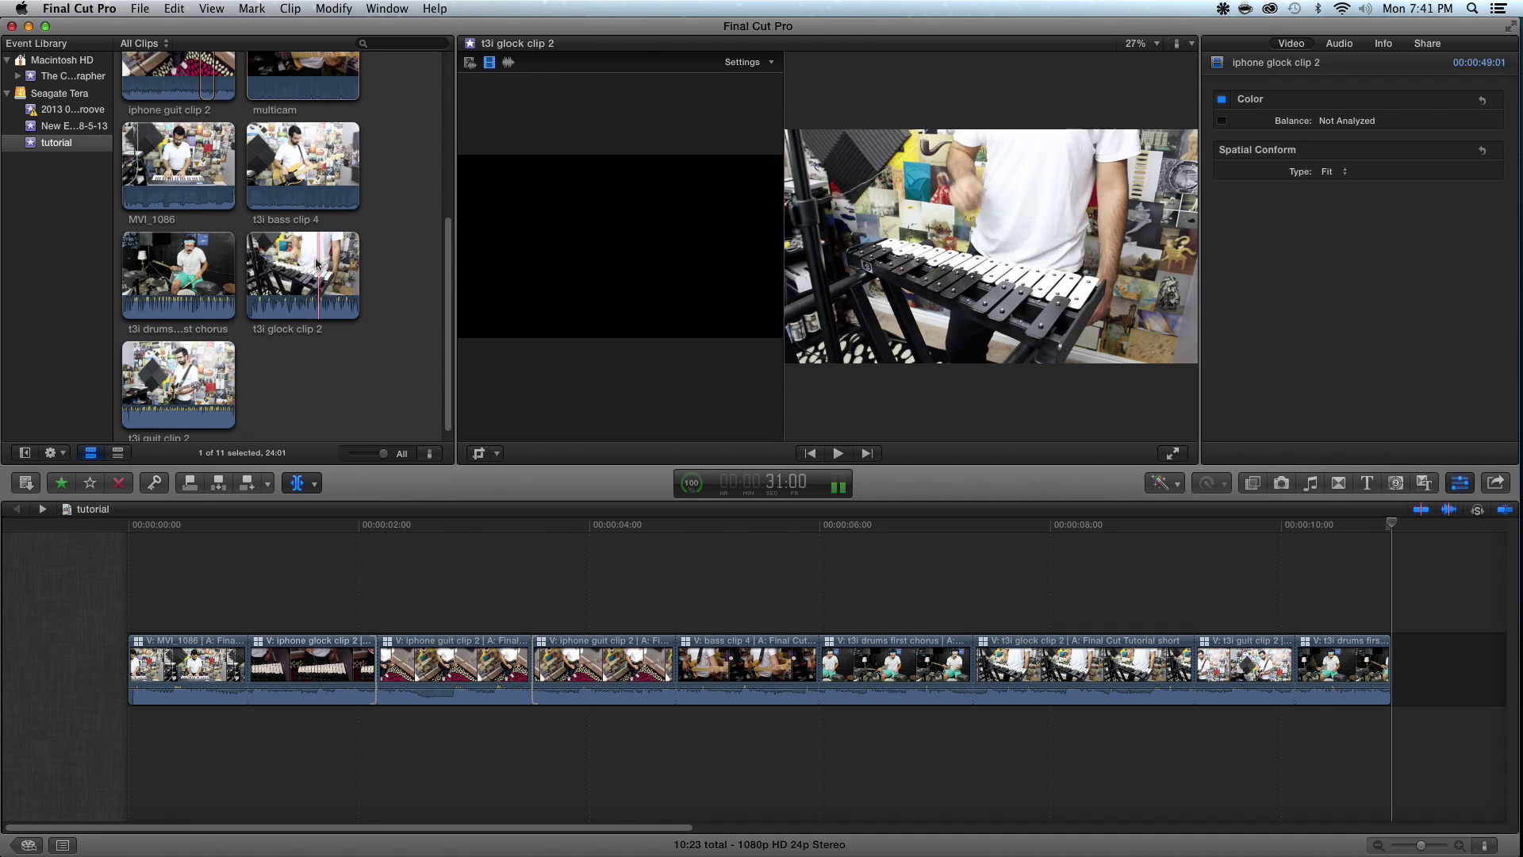
key("space")
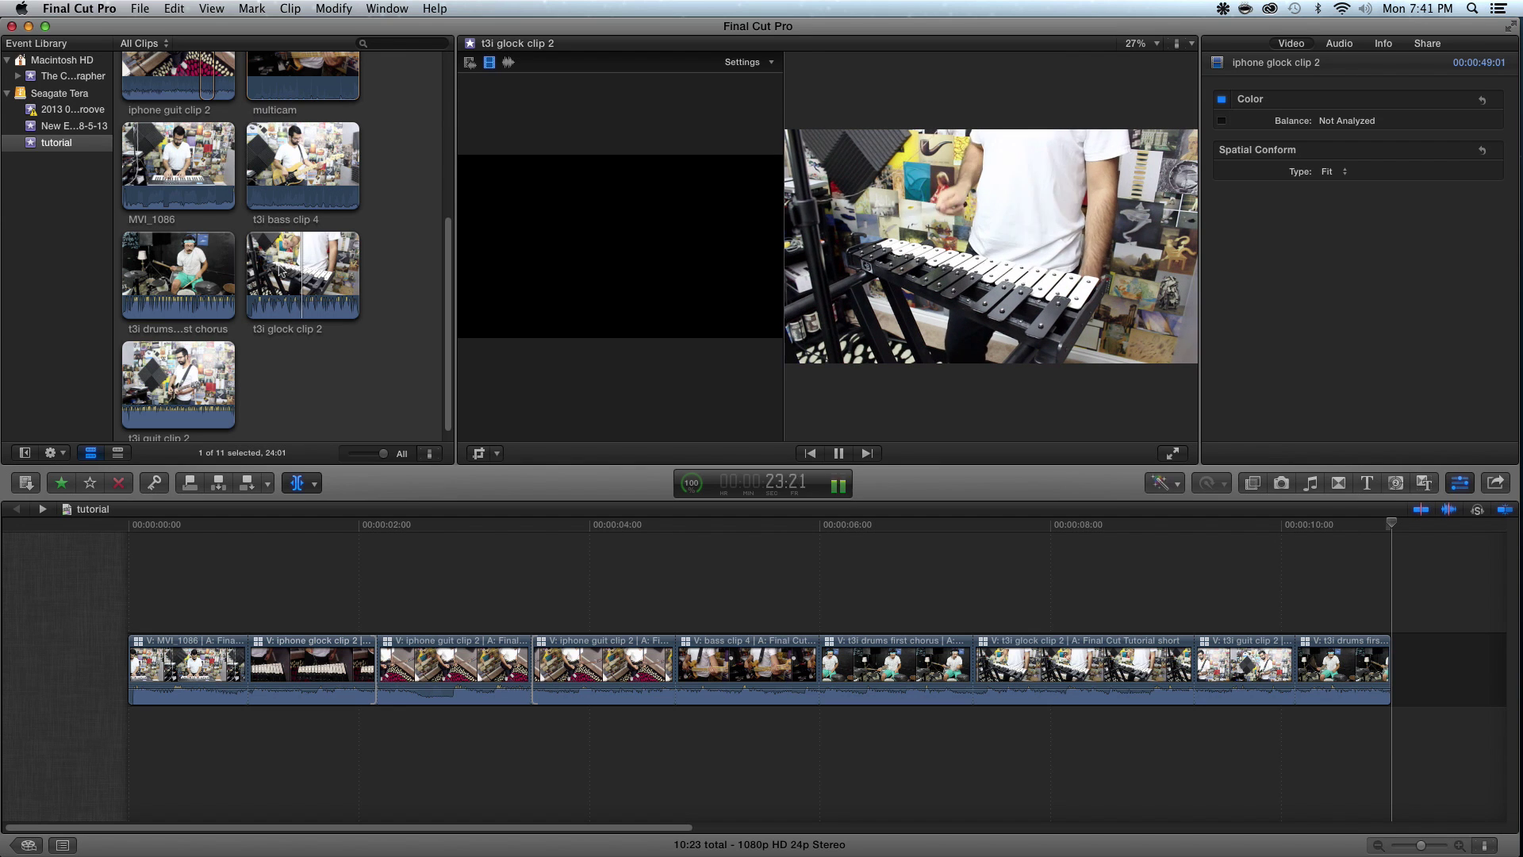
key("i")
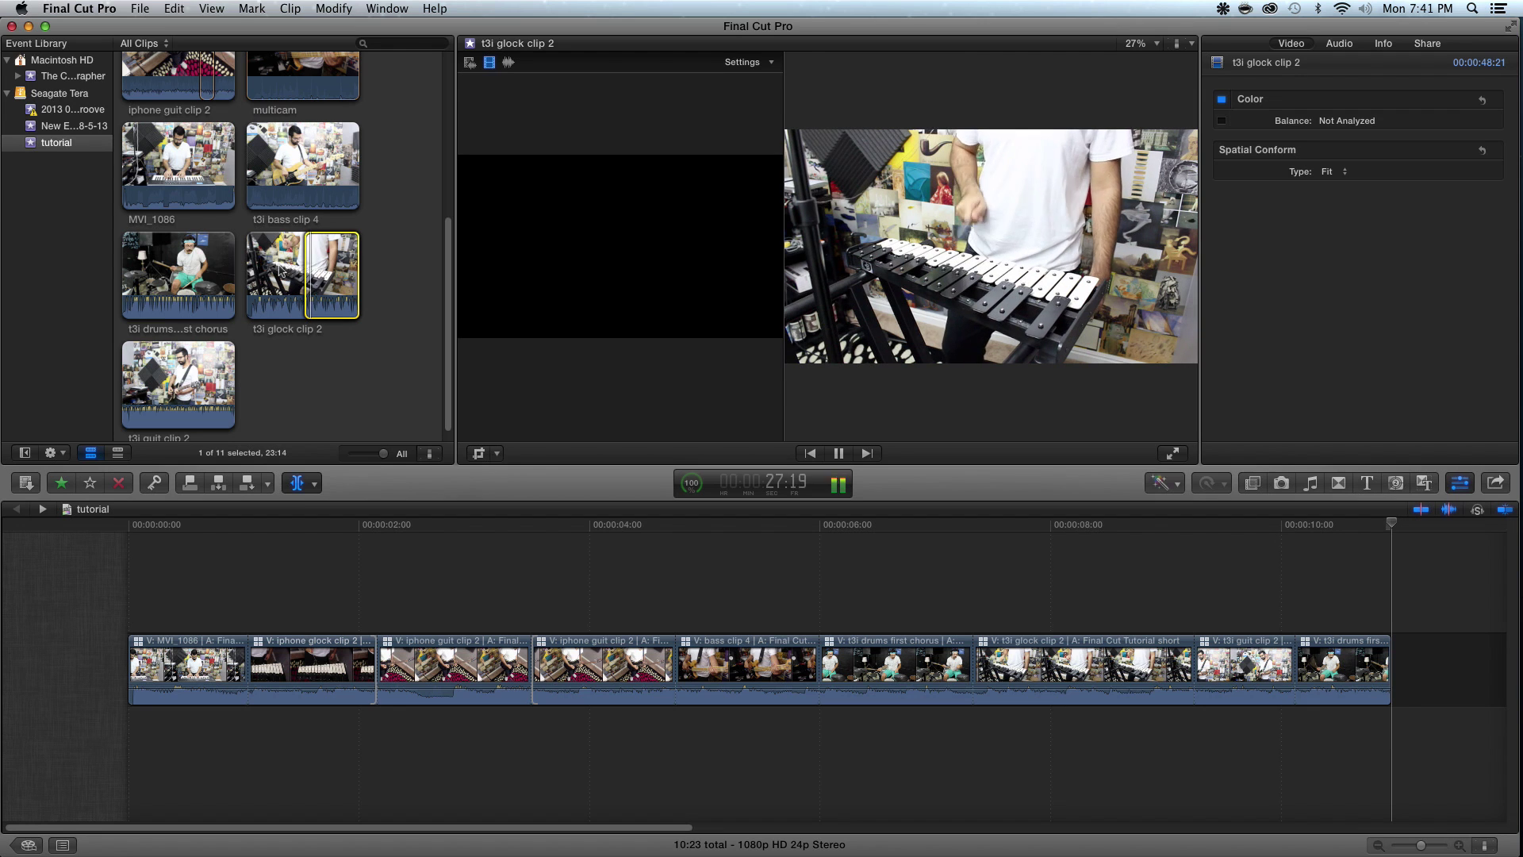
key("space")
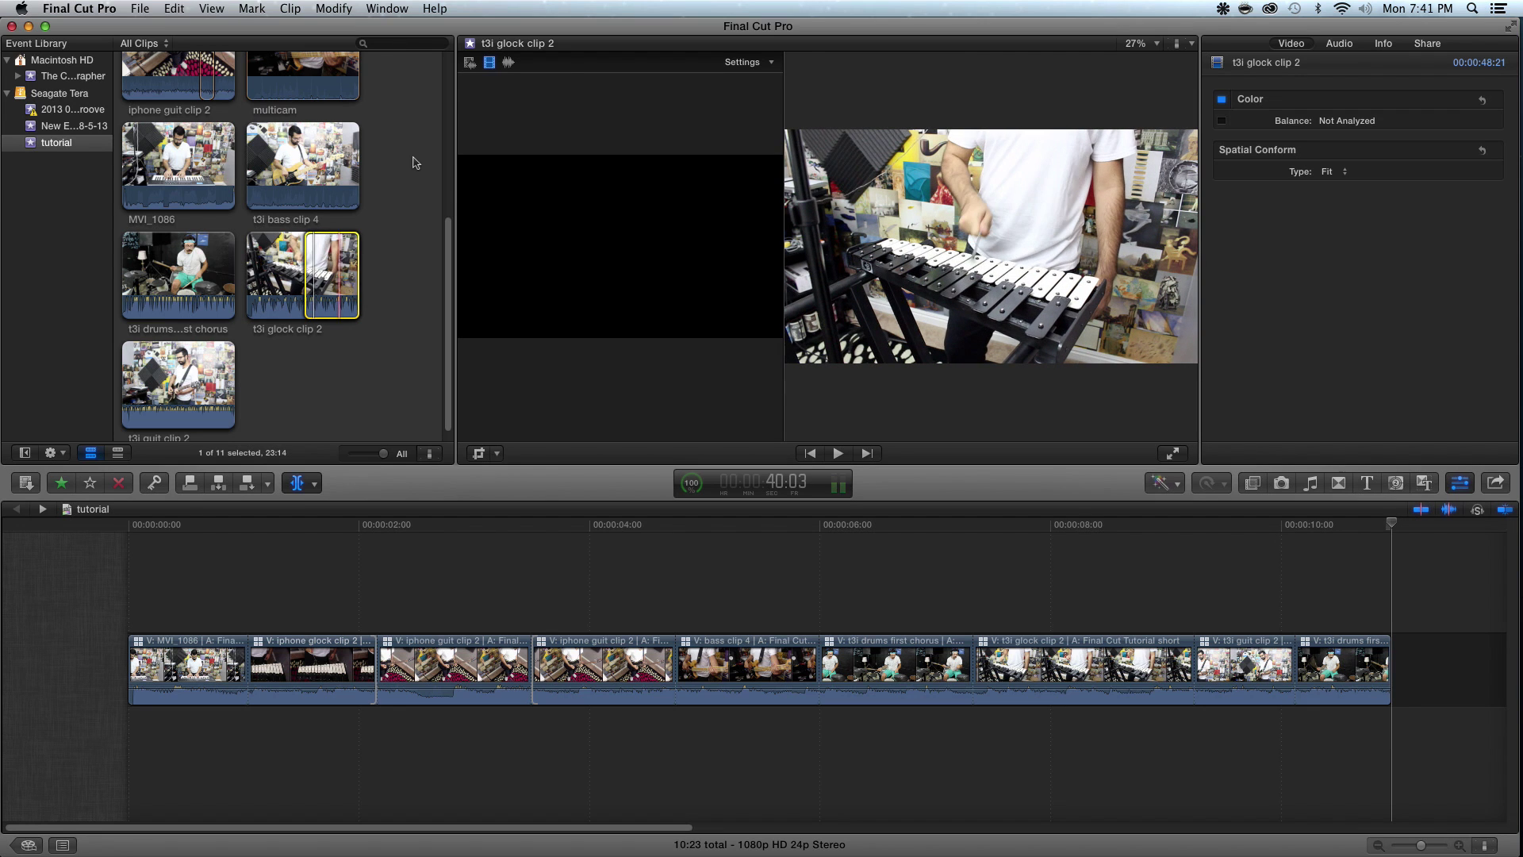
Select the marked ranges of t3i glock clip 2 and iphone glock clip 2 and combine them into a compound clip named "split glockenspiel"
scroll(333, 262, "up", 2)
scroll(385, 316, "up", 3)
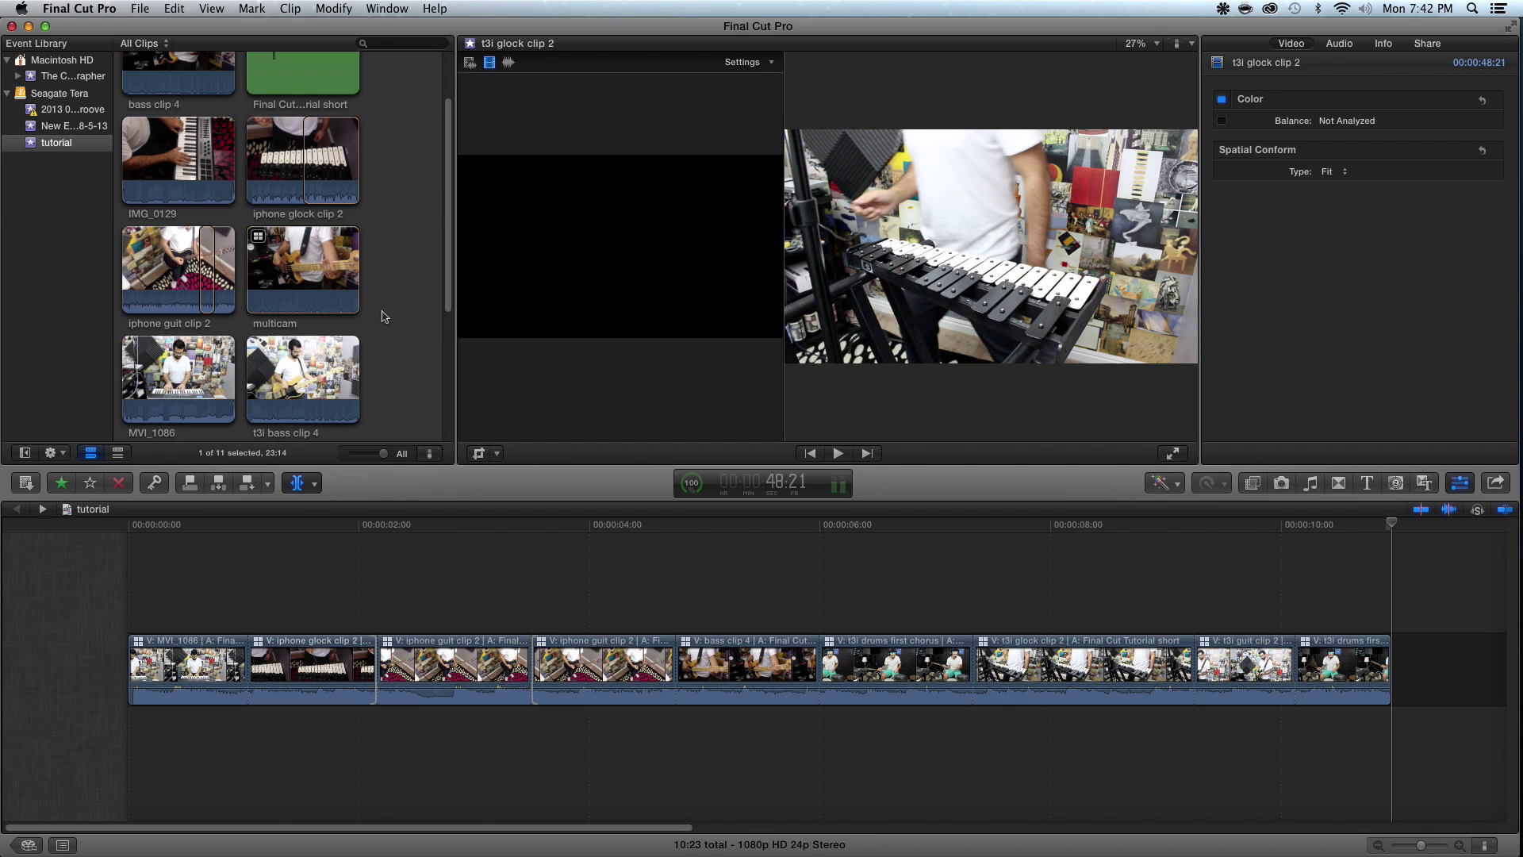
left_click(329, 163, "super")
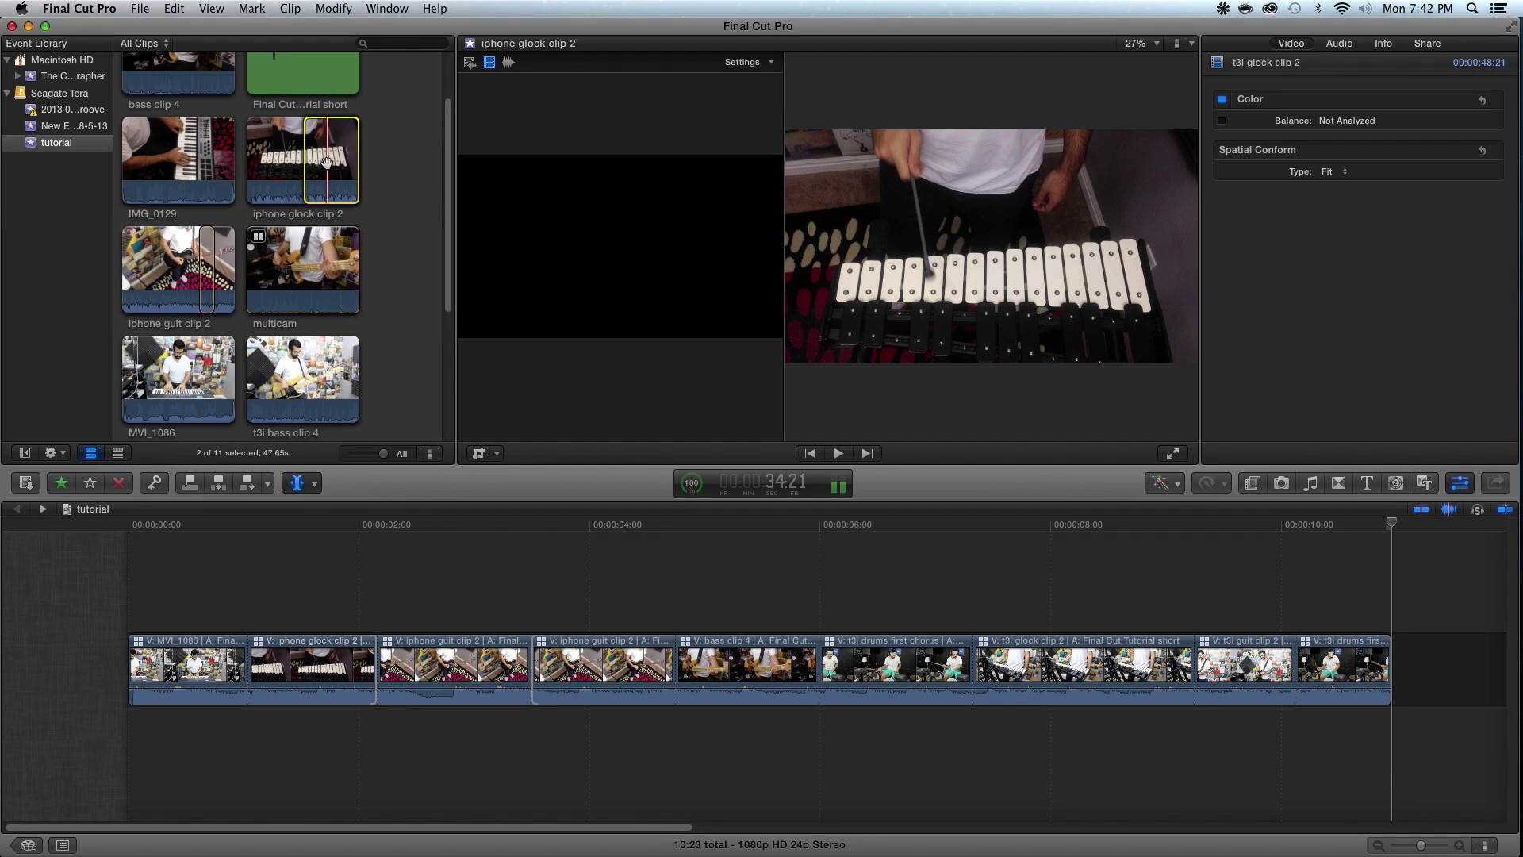
scroll(374, 209, "down", 3)
scroll(375, 209, "up", 2)
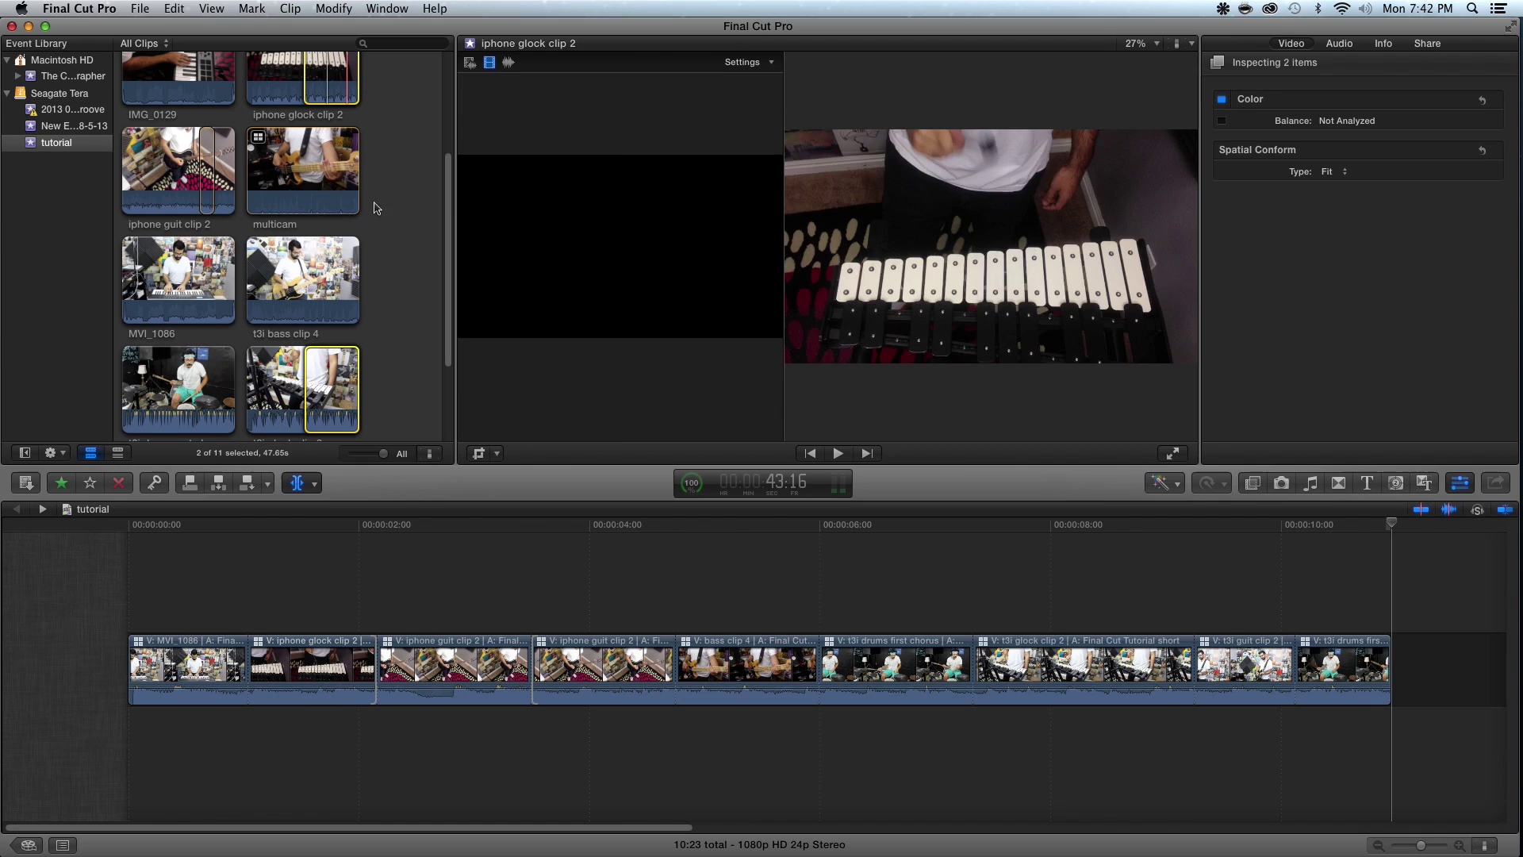
right_click(330, 83)
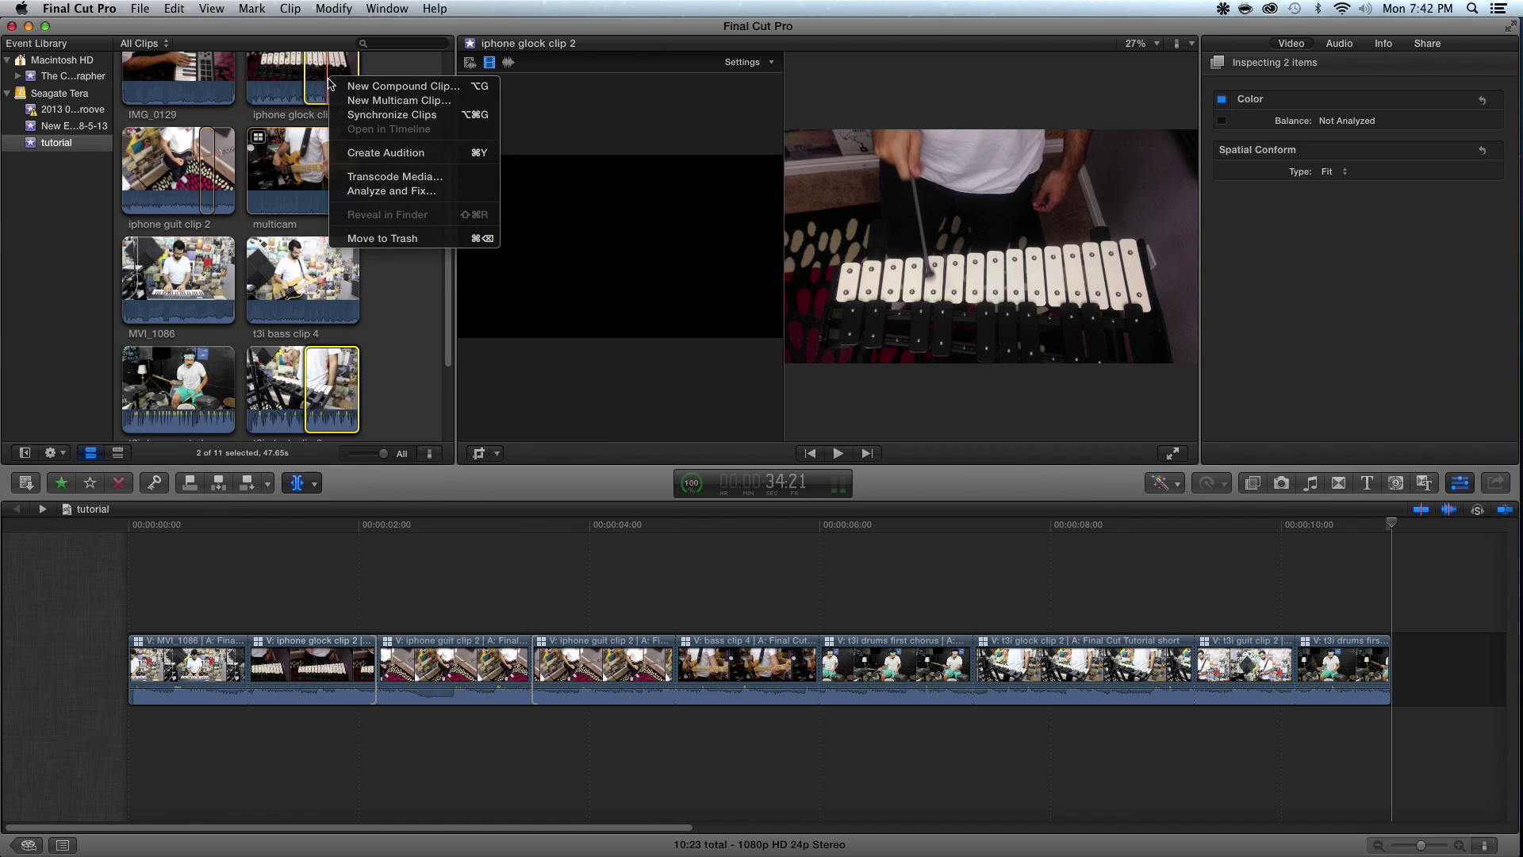
left_click(399, 88)
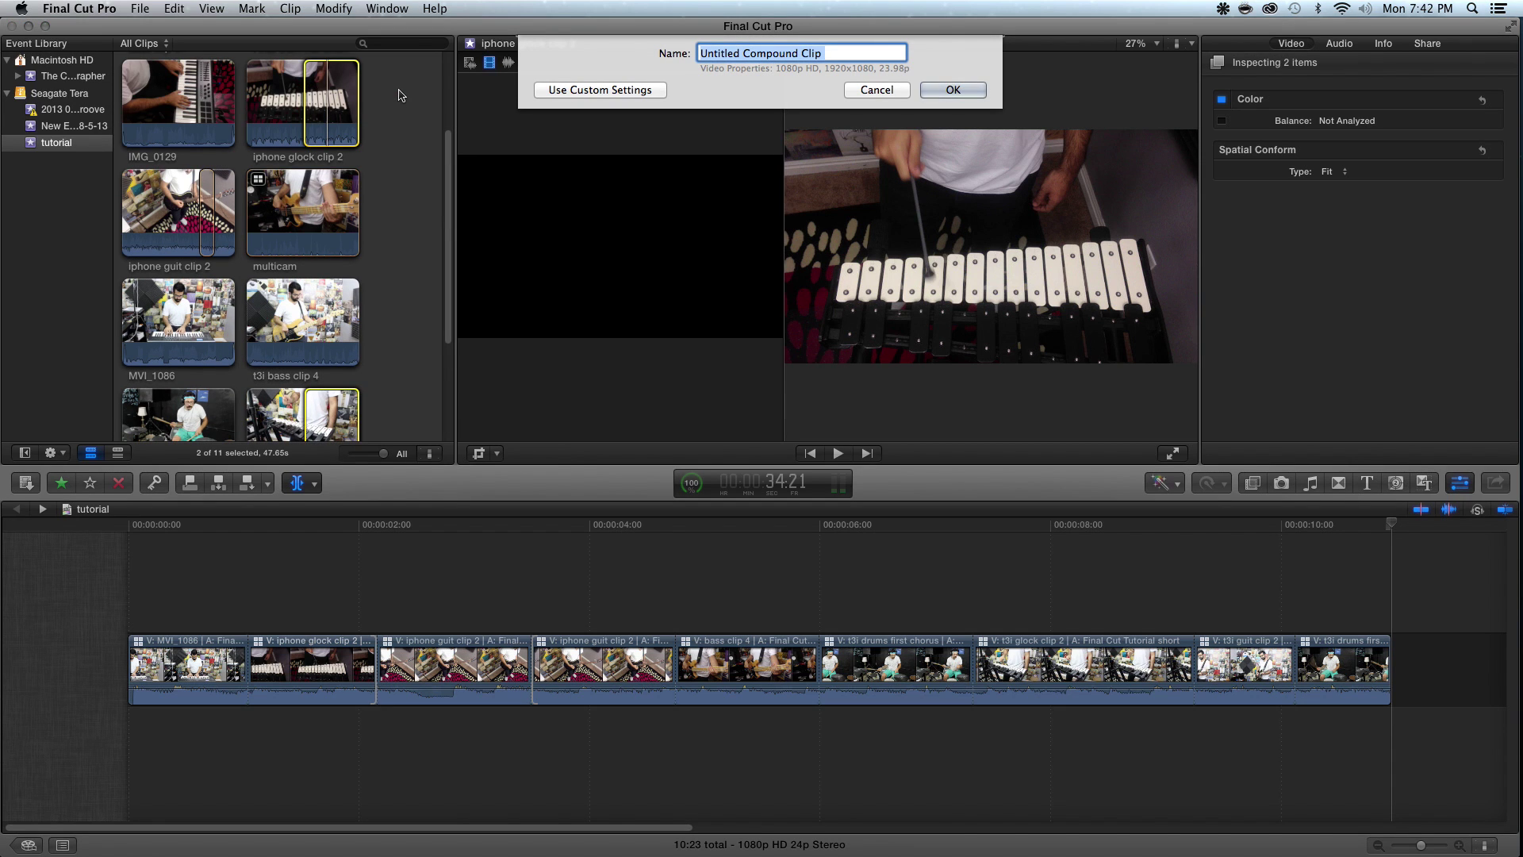
type("sp")
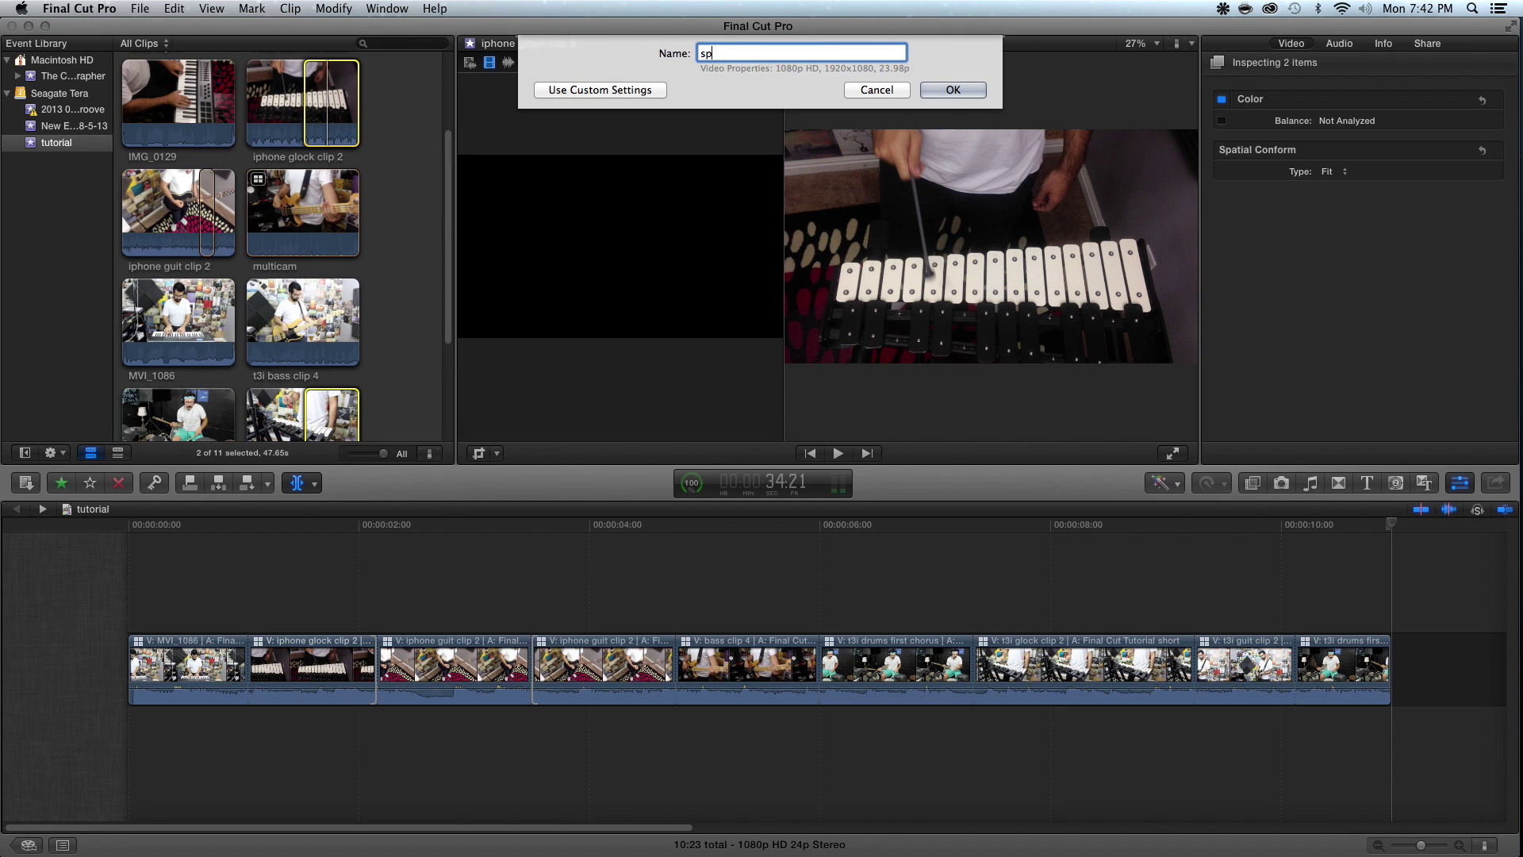
type("lit glockenspiel")
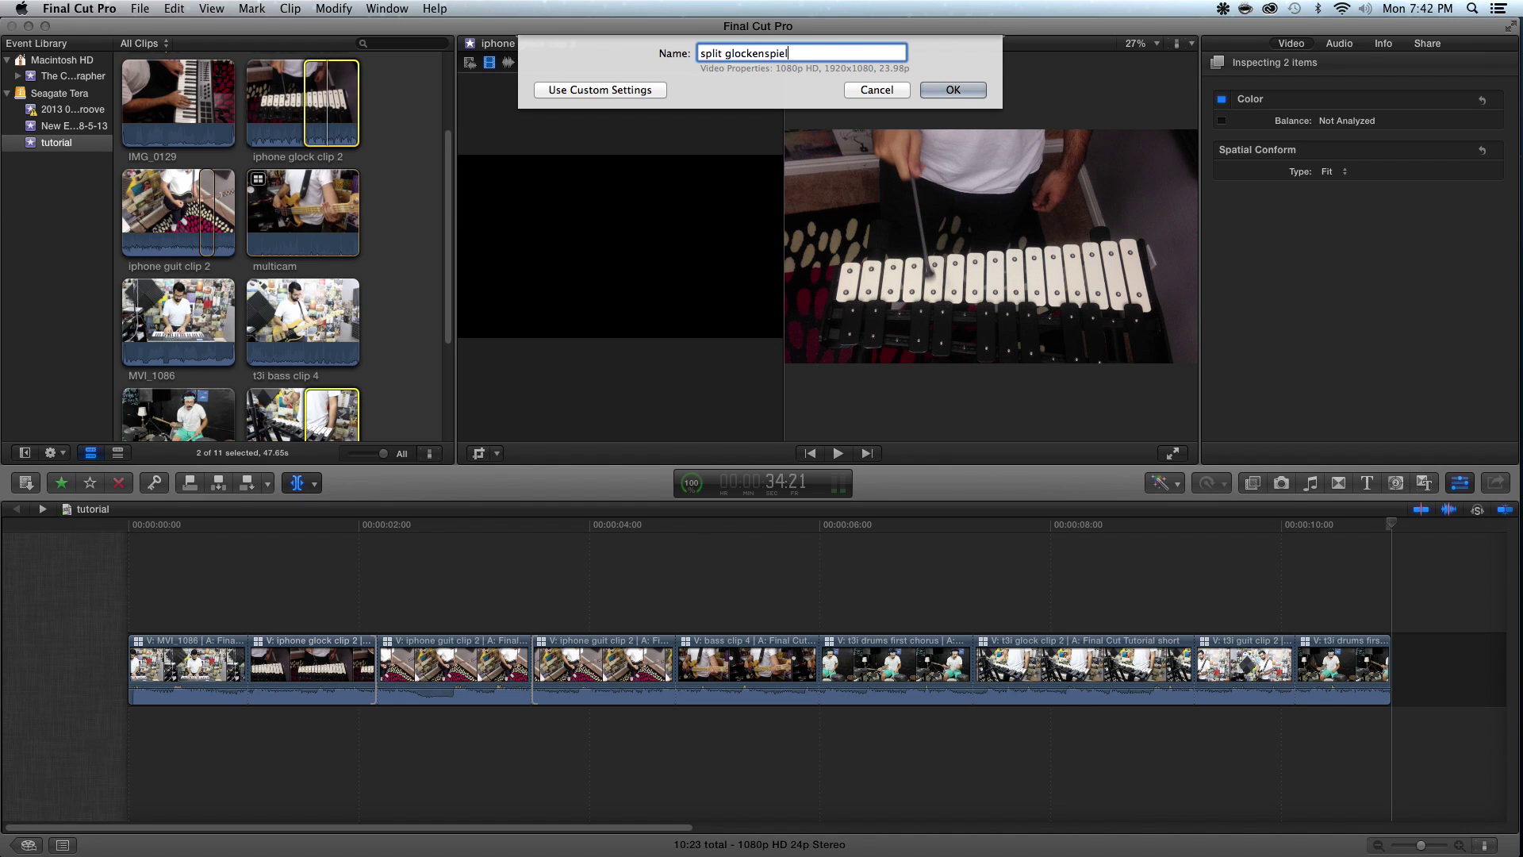
key("Return")
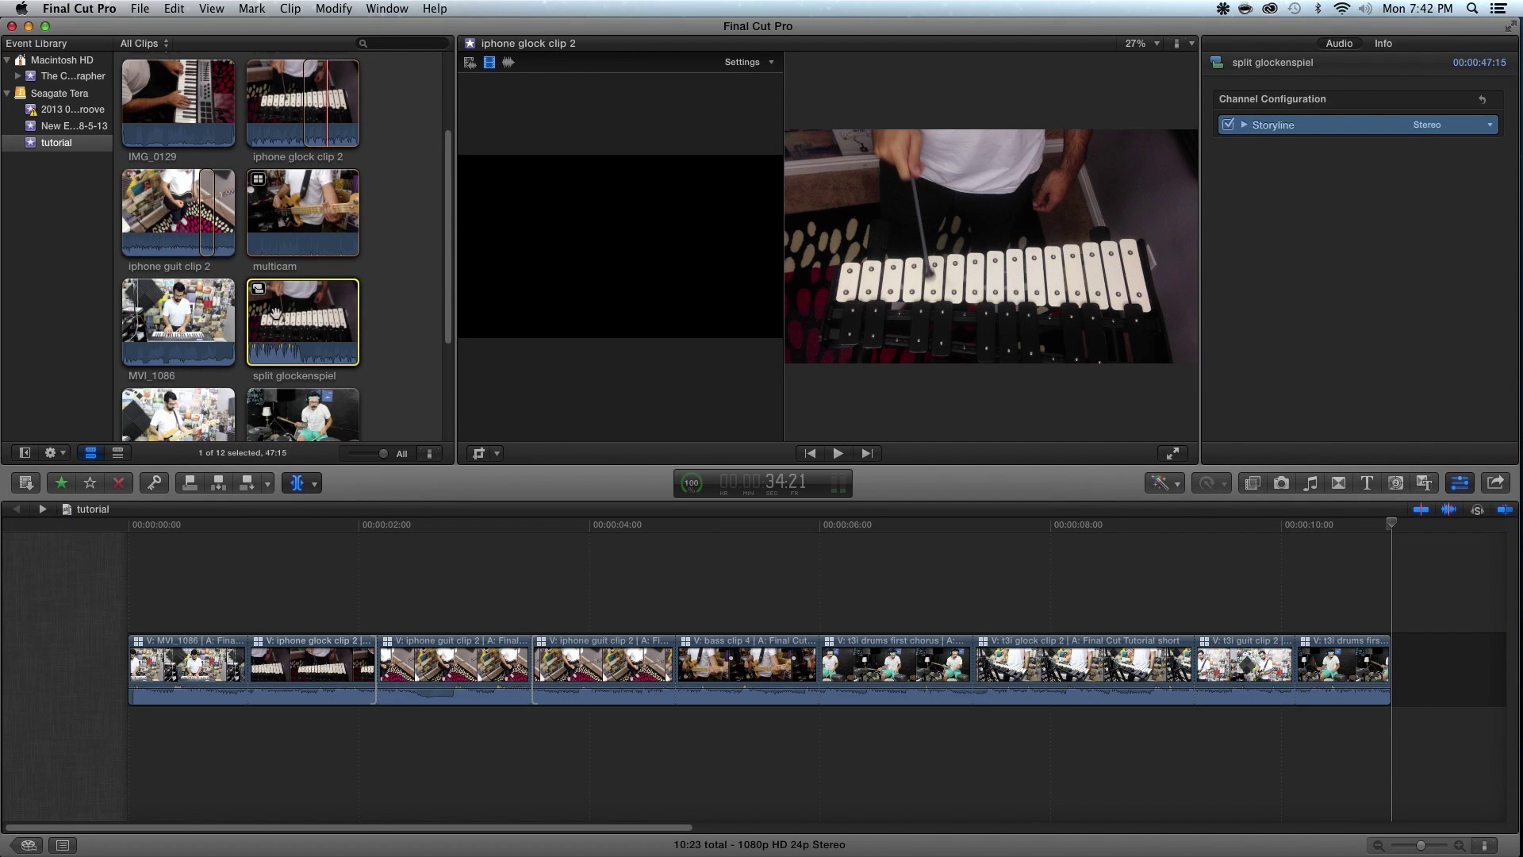
Preview the split glockenspiel compound clip and open it in the timeline
key("space")
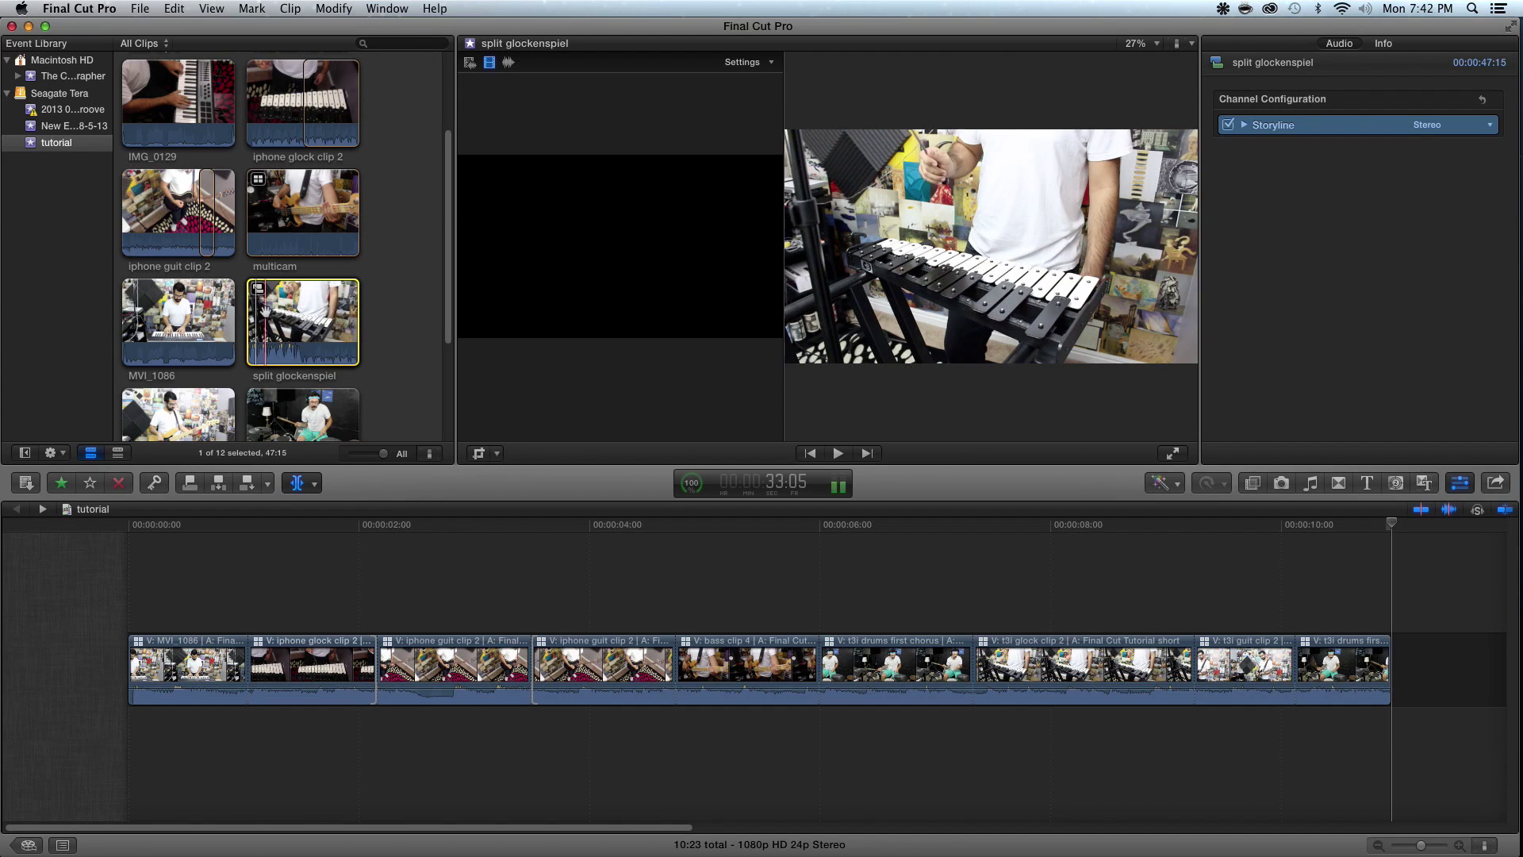
key("space")
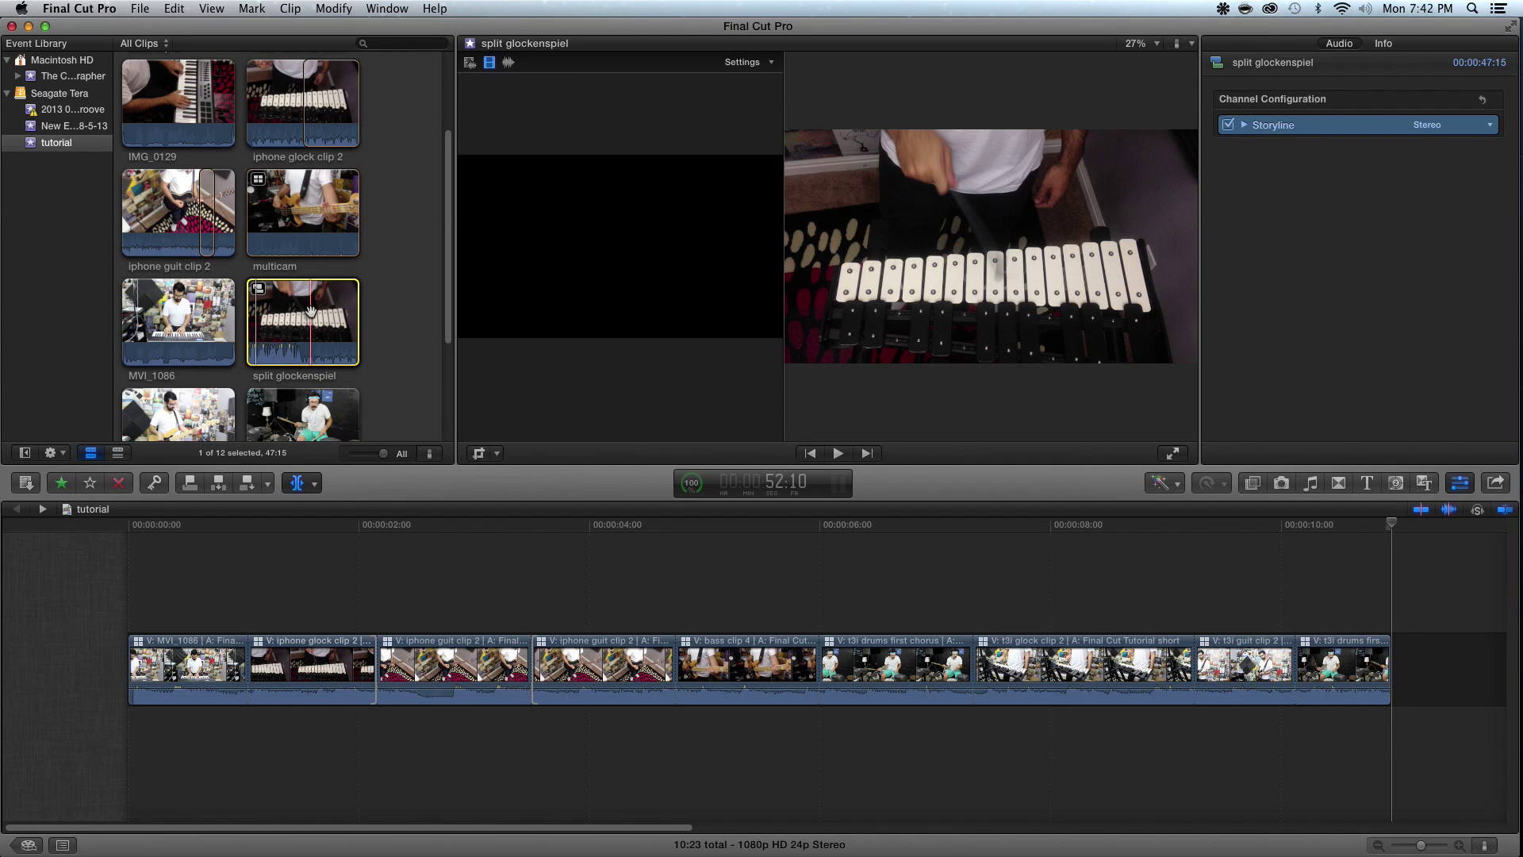
double_click(311, 311)
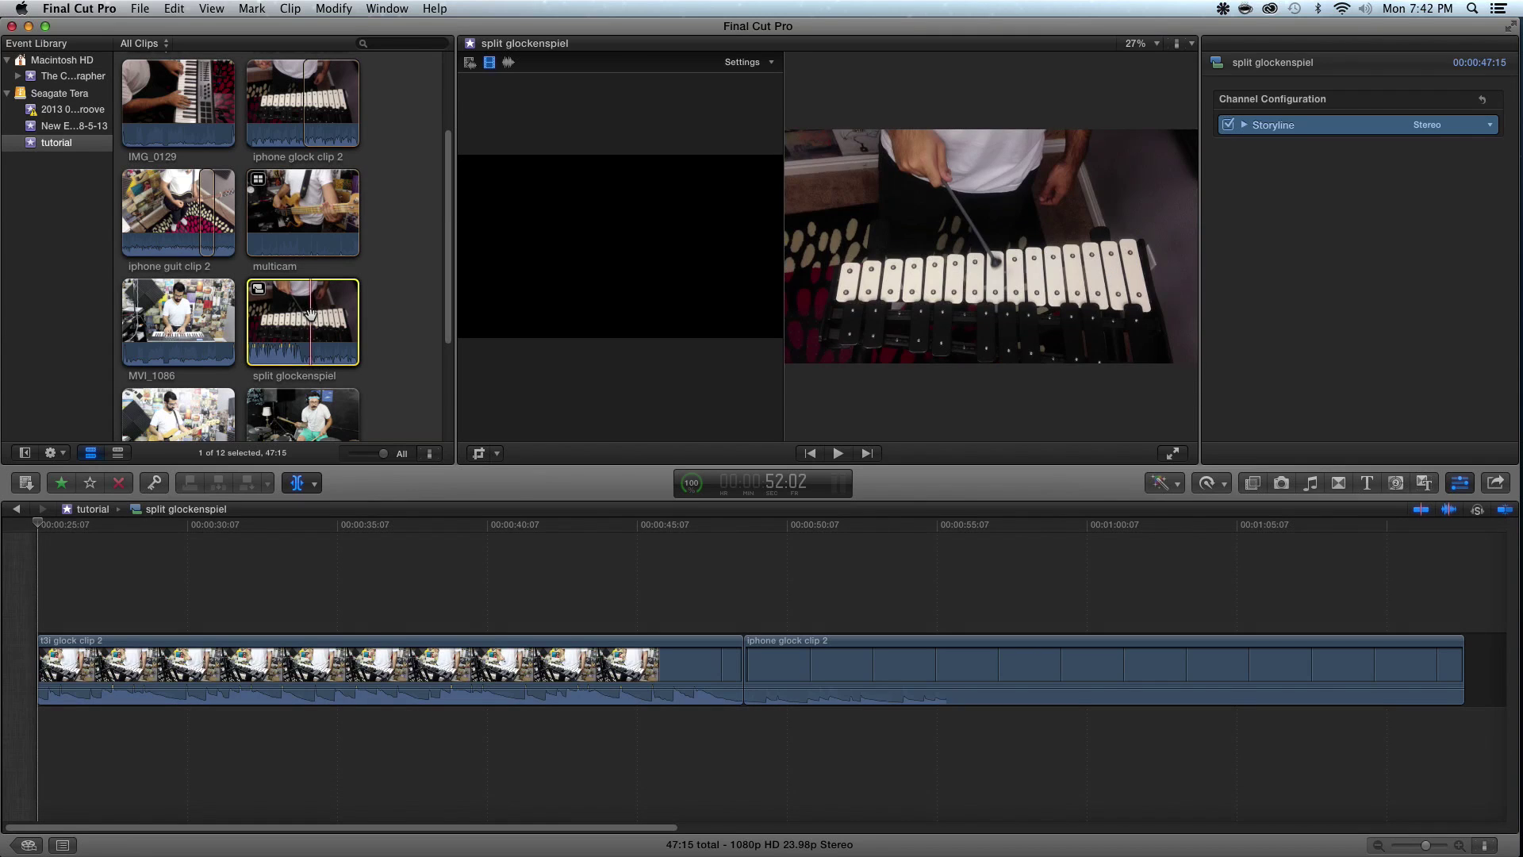
Reopen the split glockenspiel timeline and stack iphone glock clip 2 above t3i glock clip 2, aligning both clips at the start
left_click(271, 540)
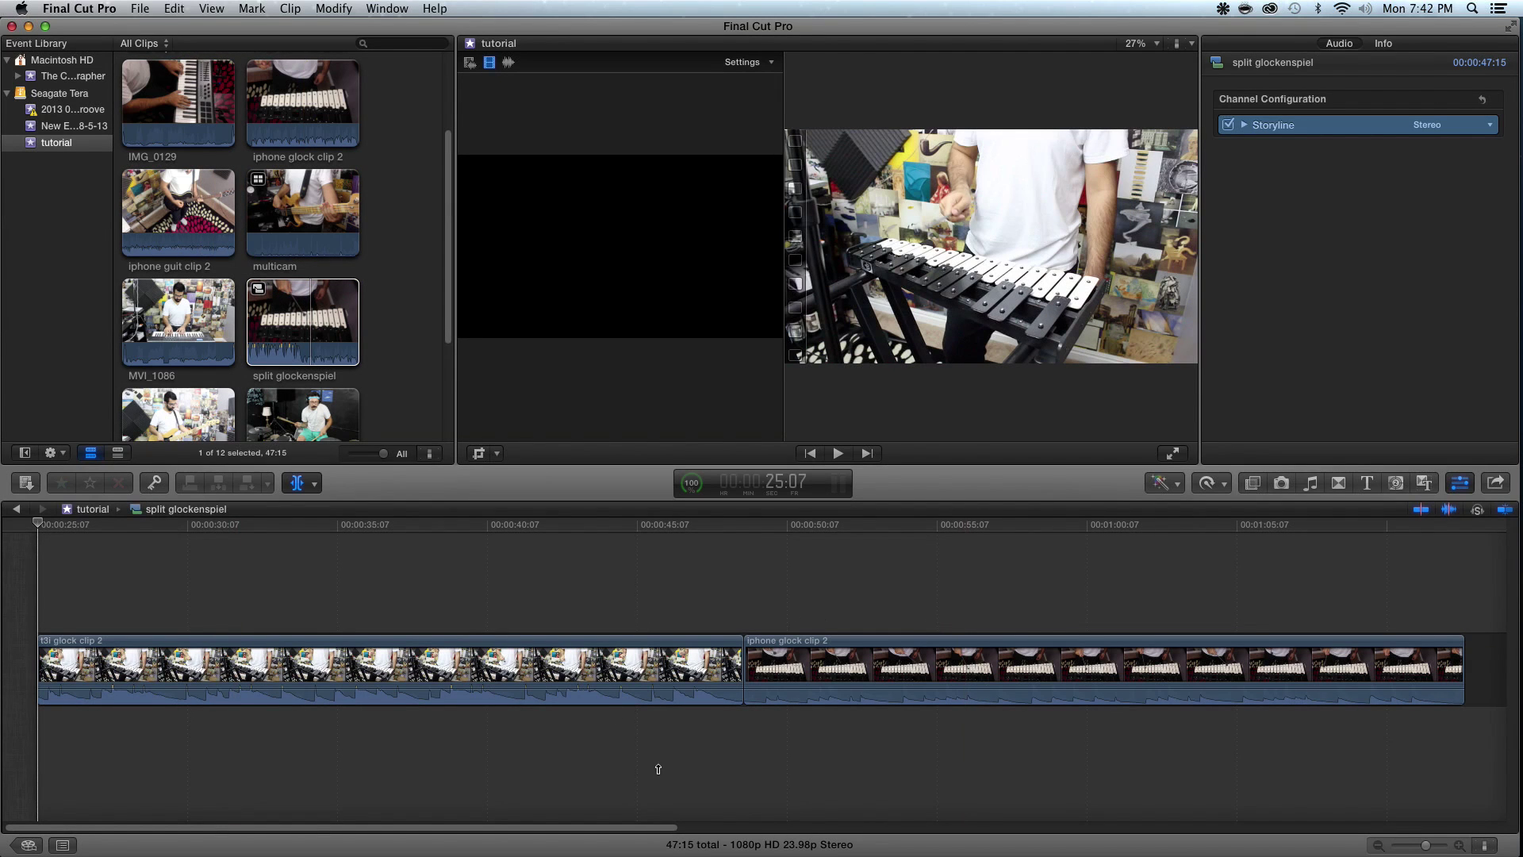
left_click(19, 510)
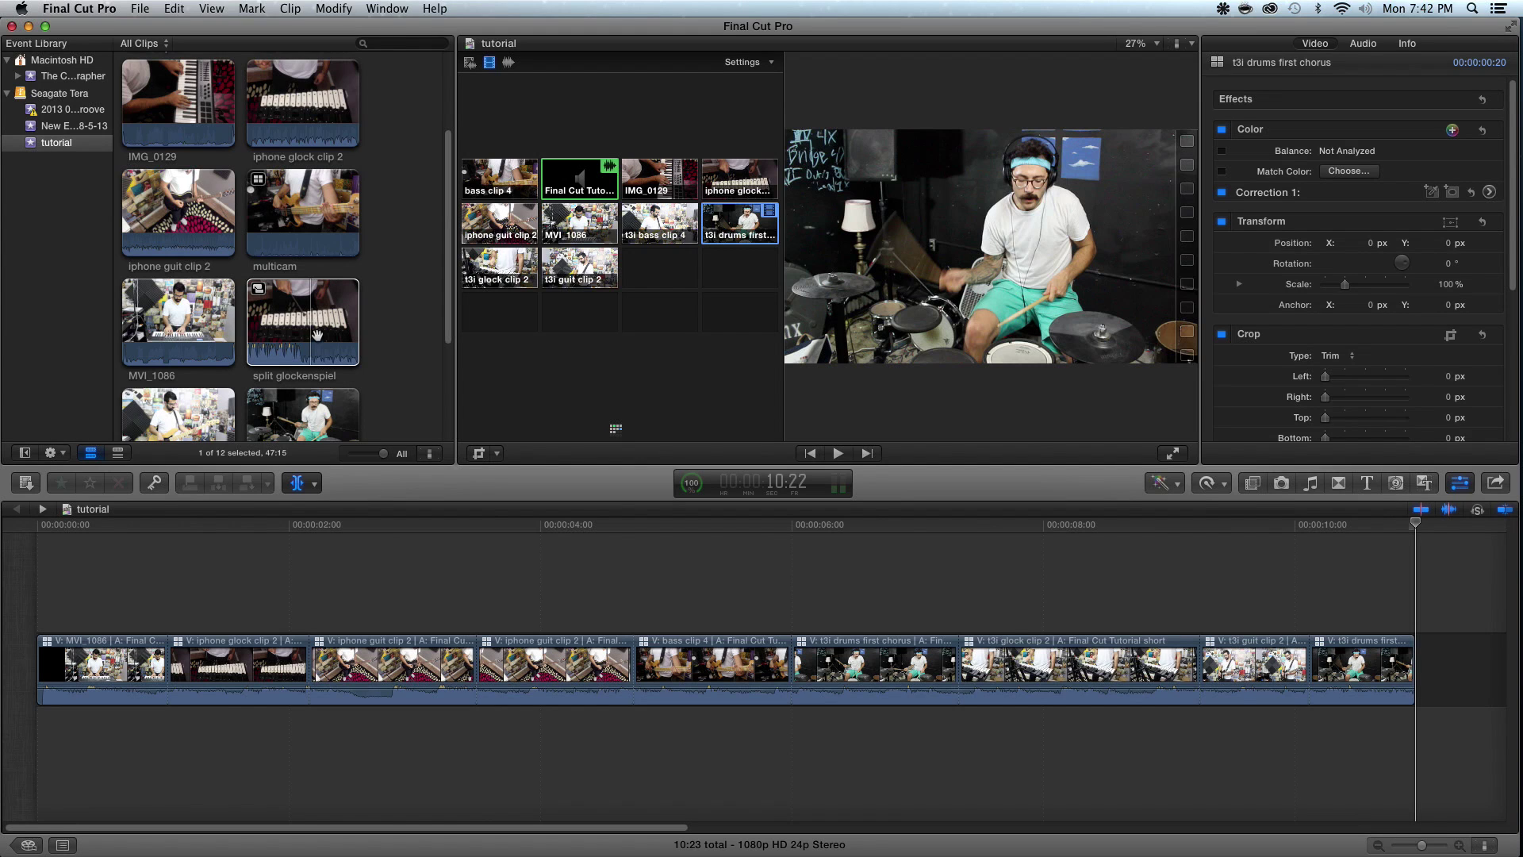
left_click(42, 509)
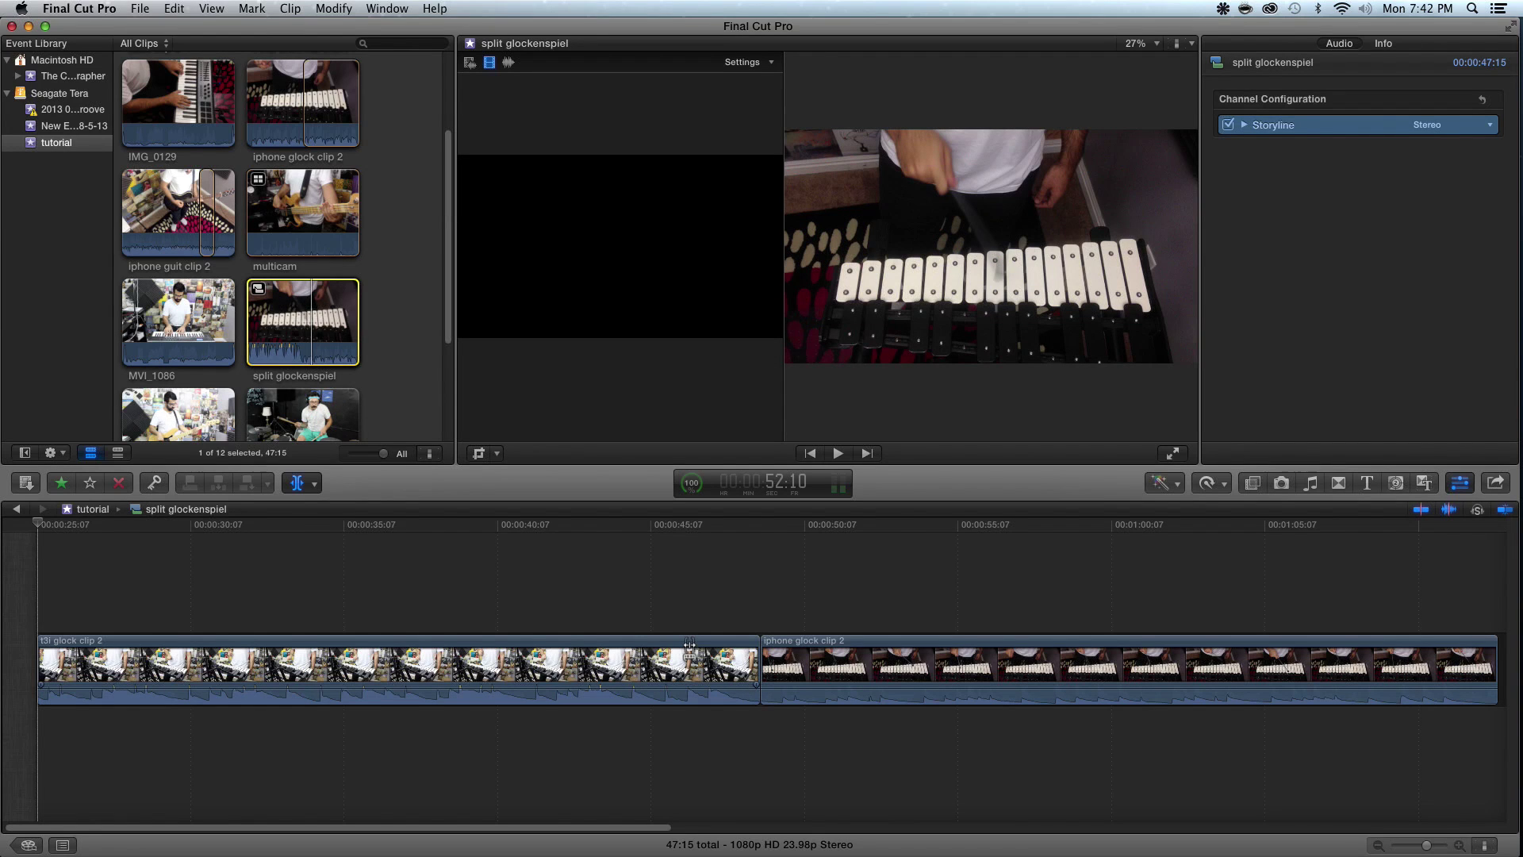
key("a")
left_click_drag(887, 647, 127, 569)
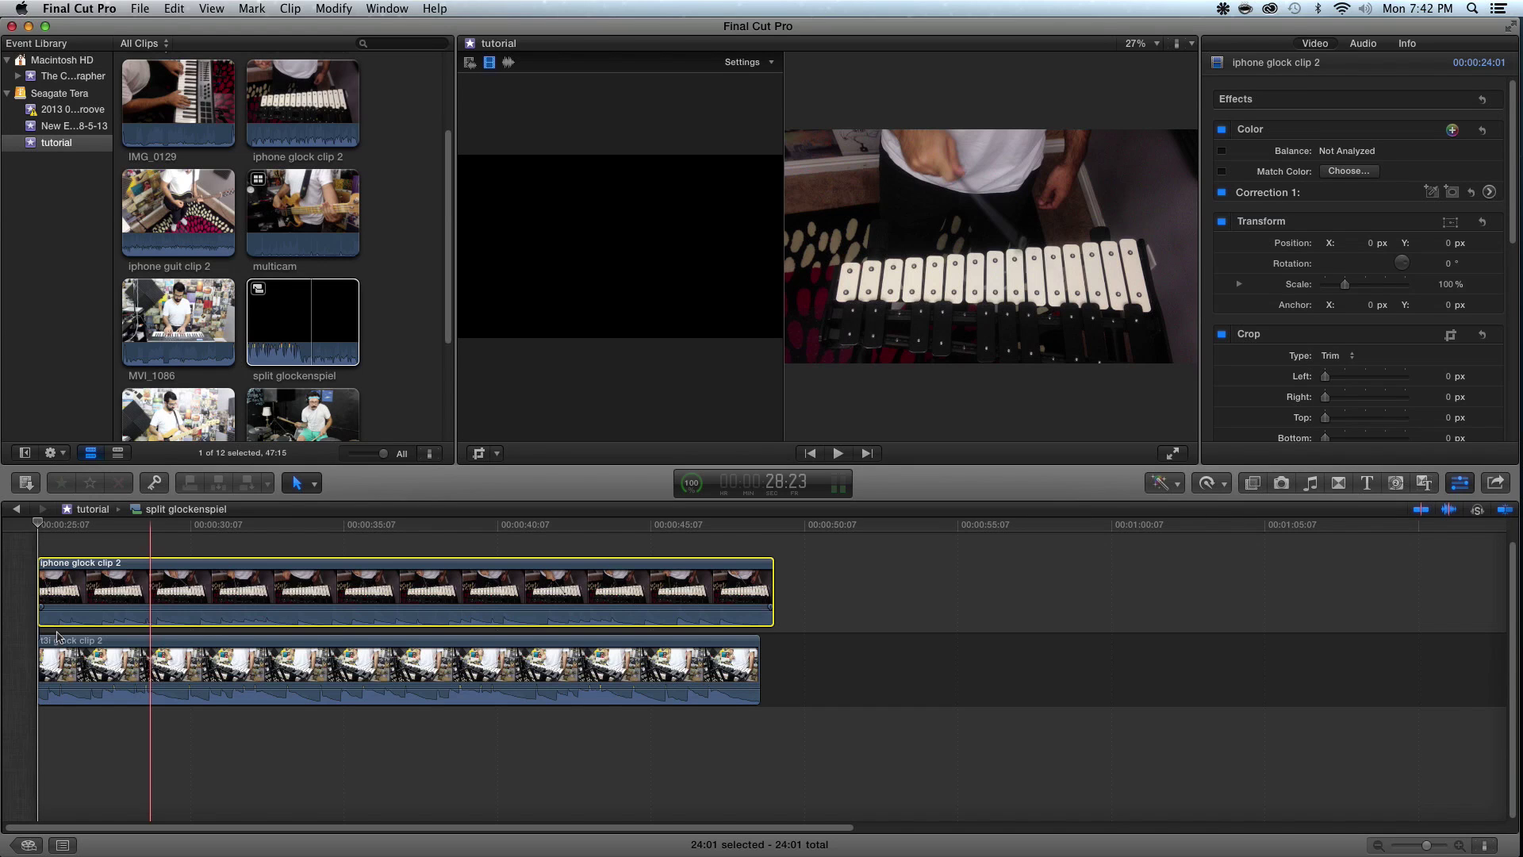
Slip the footage of the connected iphone glock clip 2 so its waveform lines up with t3i glock clip 2
key("super+equal")
key("super+equal")
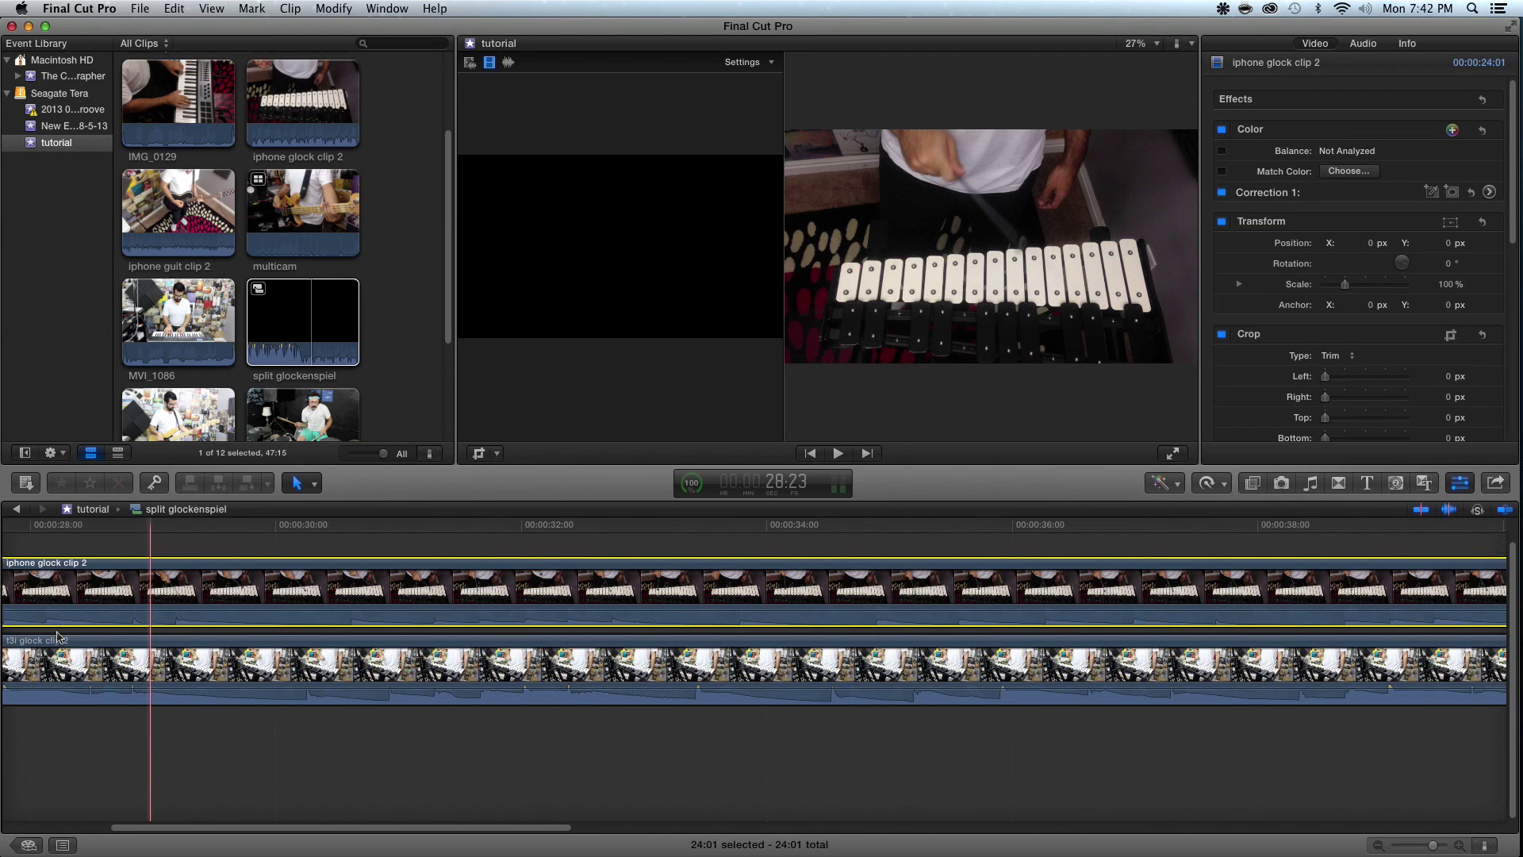
scroll(65, 640, "right", 10)
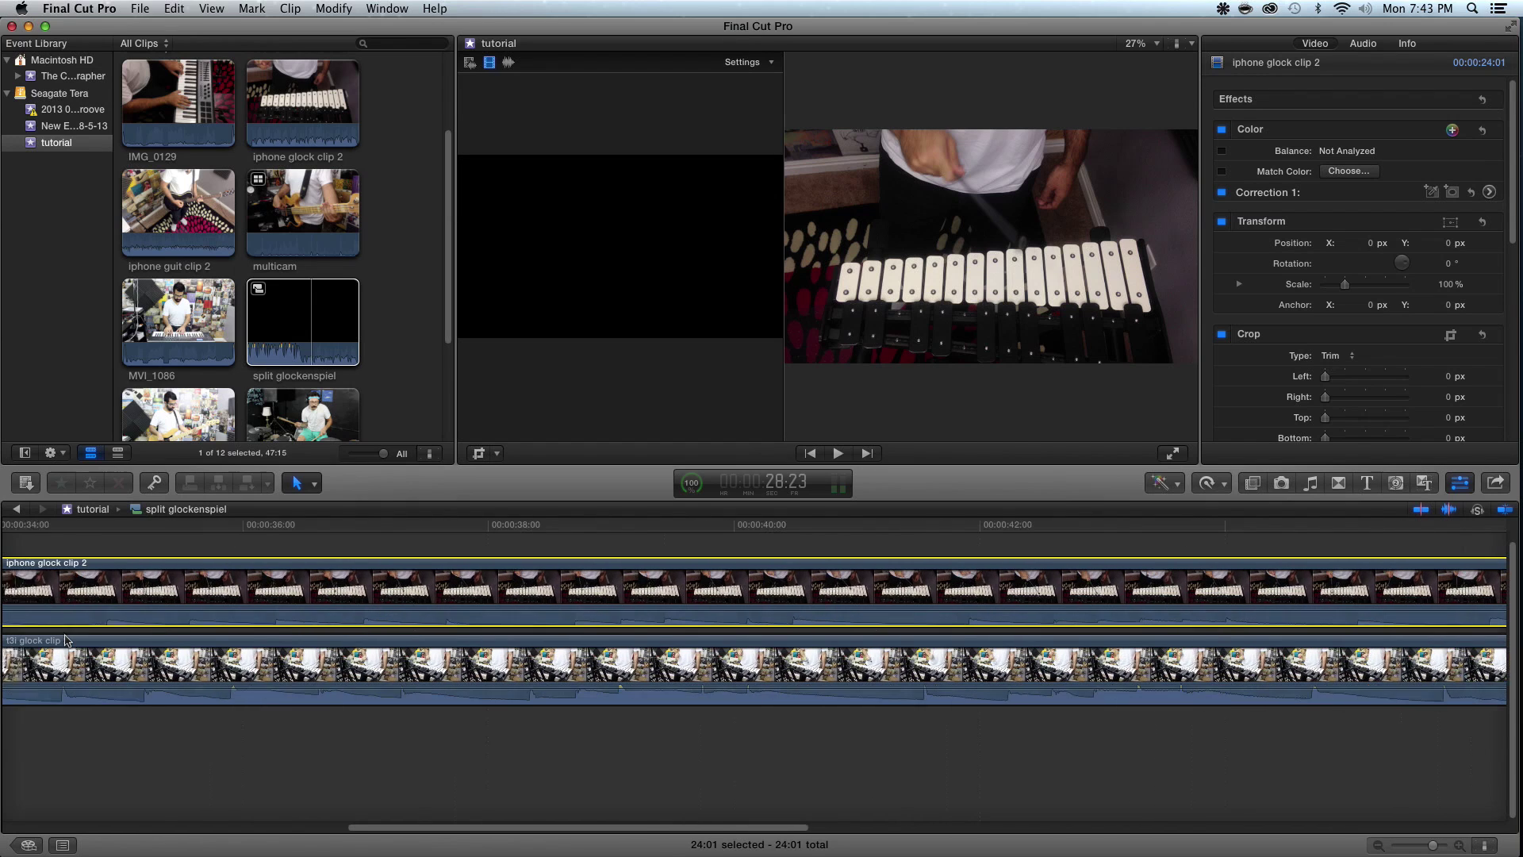
scroll(737, 687, "right", 5)
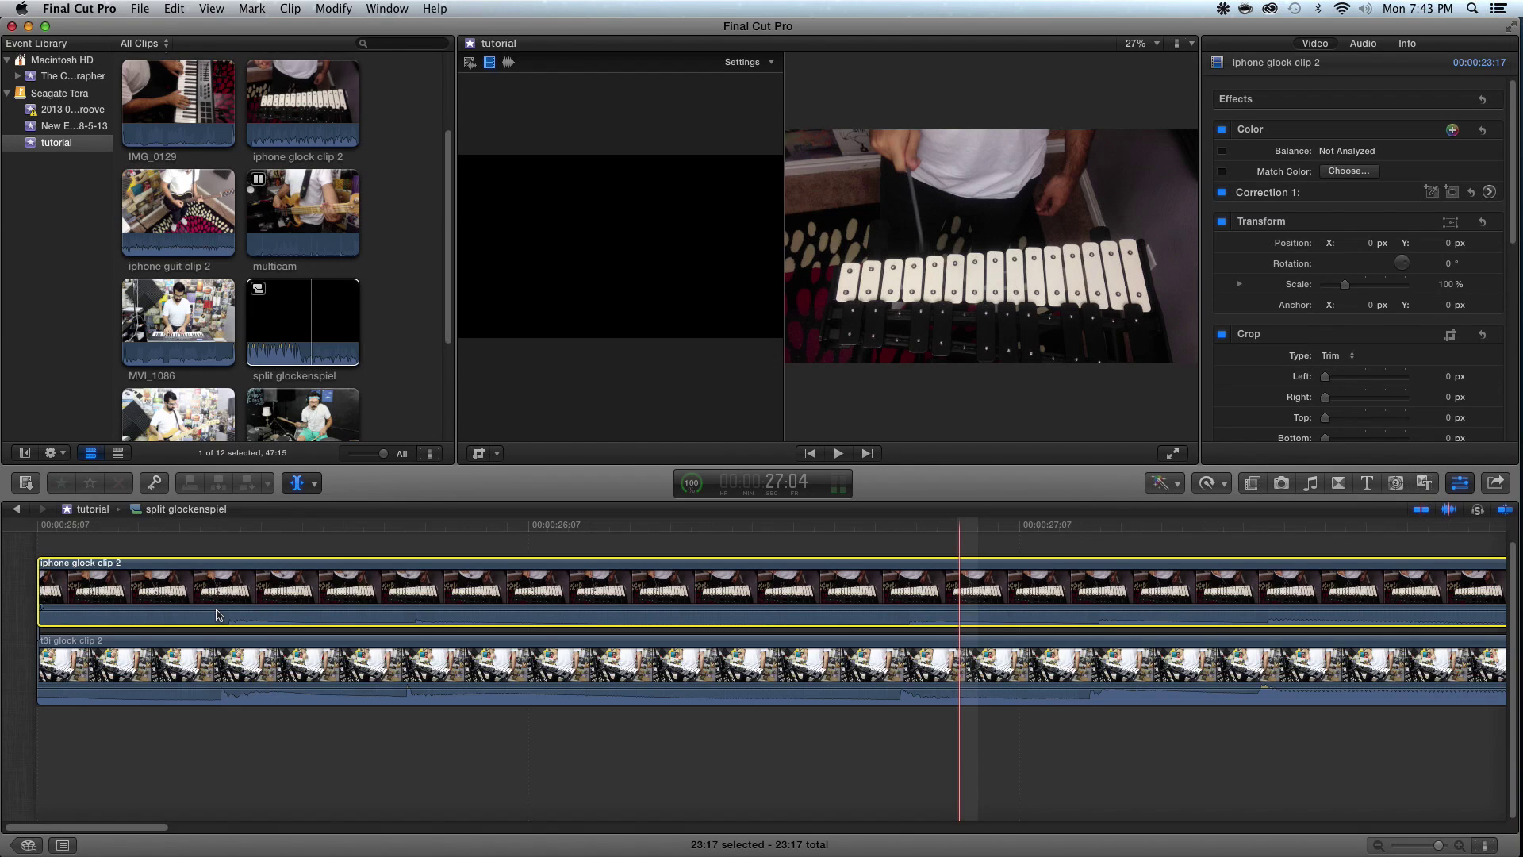
left_click(296, 482)
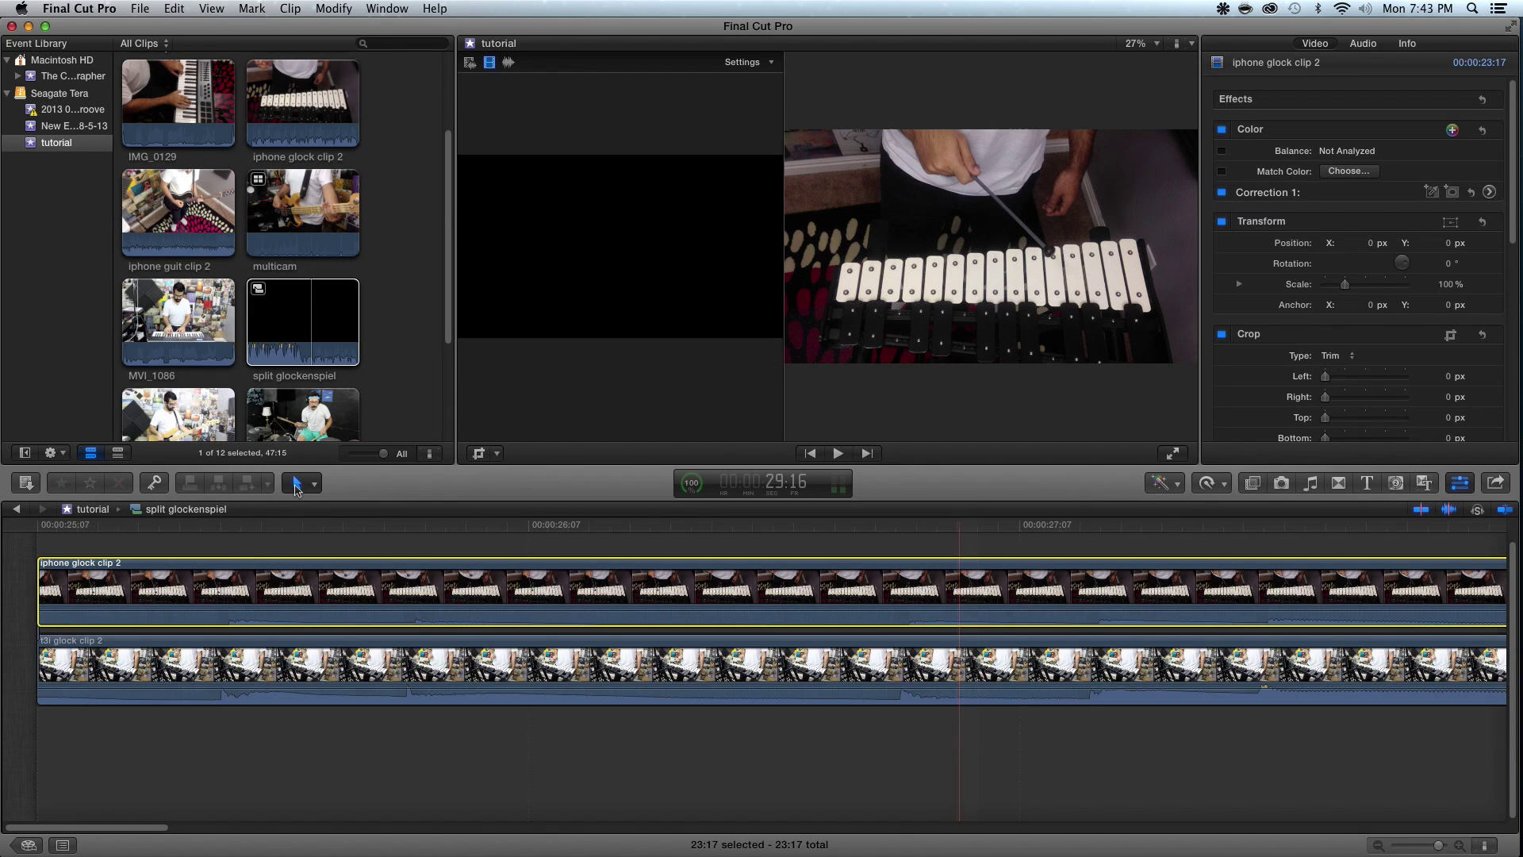
left_click(301, 498)
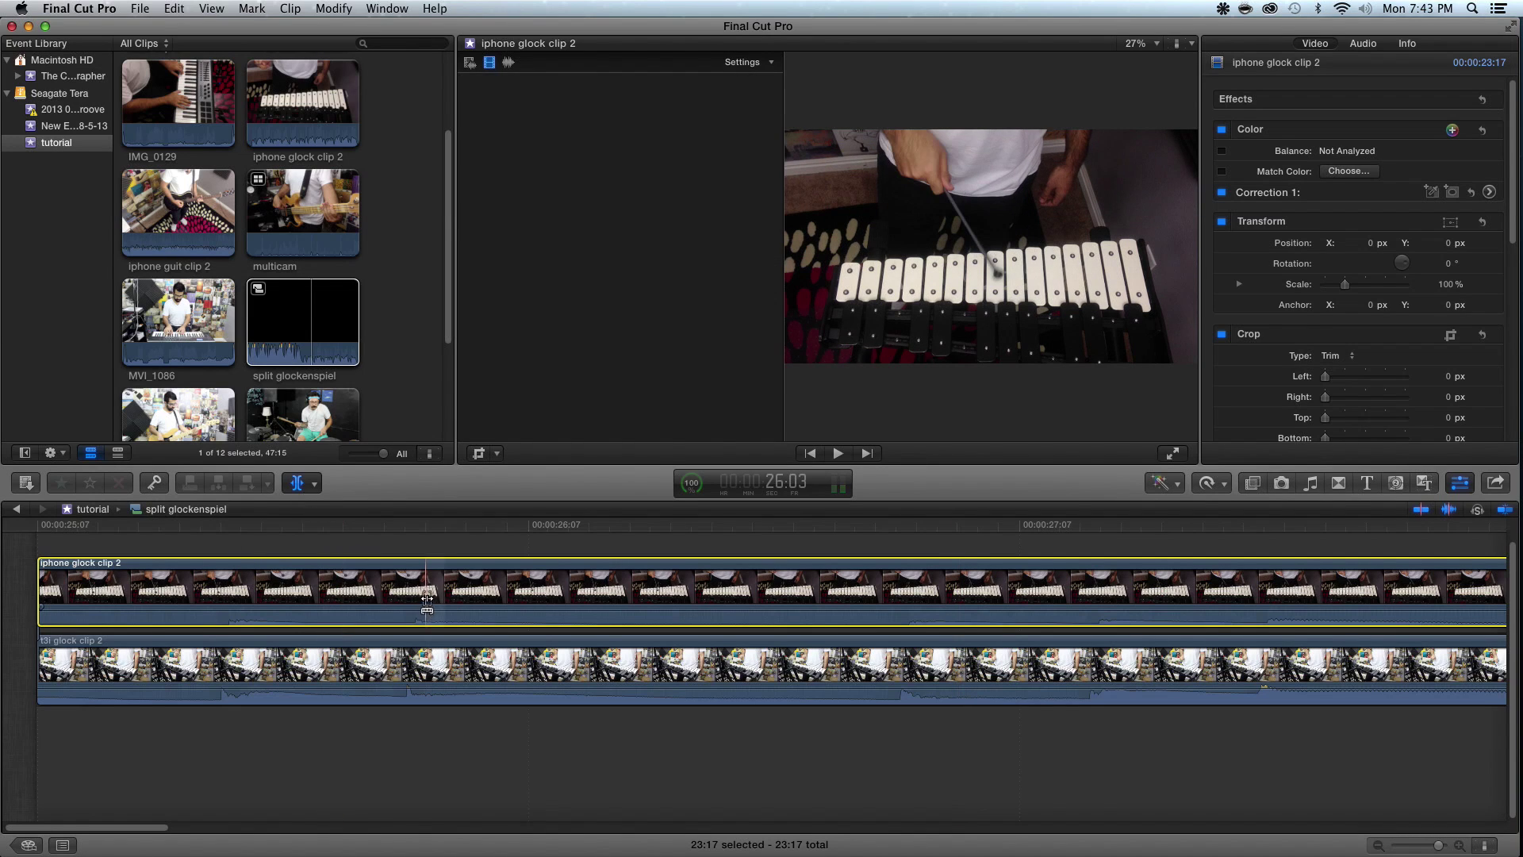
left_click_drag(505, 595, 454, 601)
Fine-tune the sync of iphone glock clip 2 and trim its end to match t3i glock clip 2
key("shift+z")
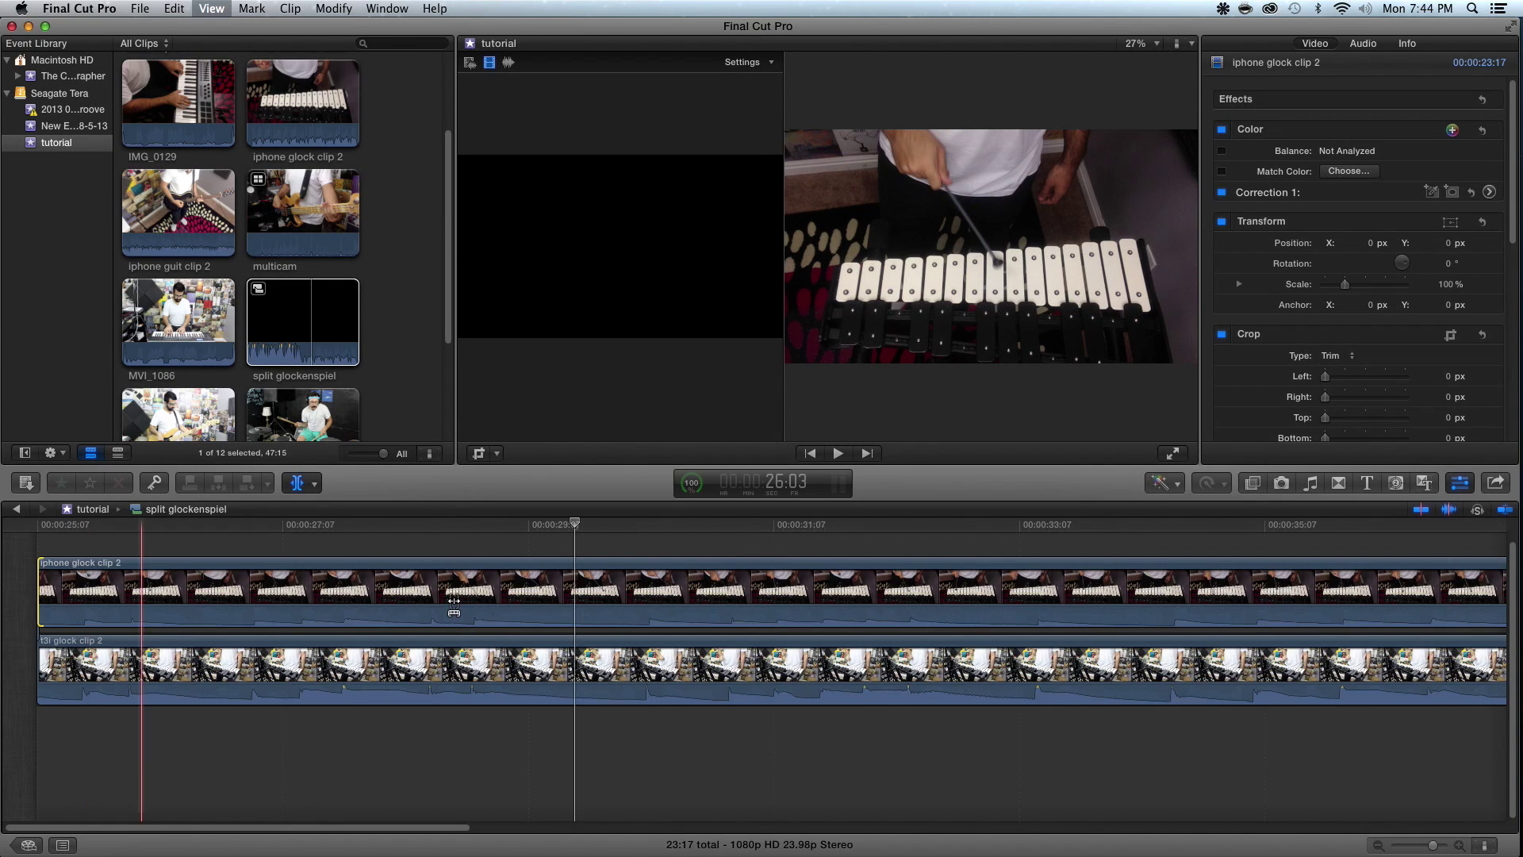
key("super+equal")
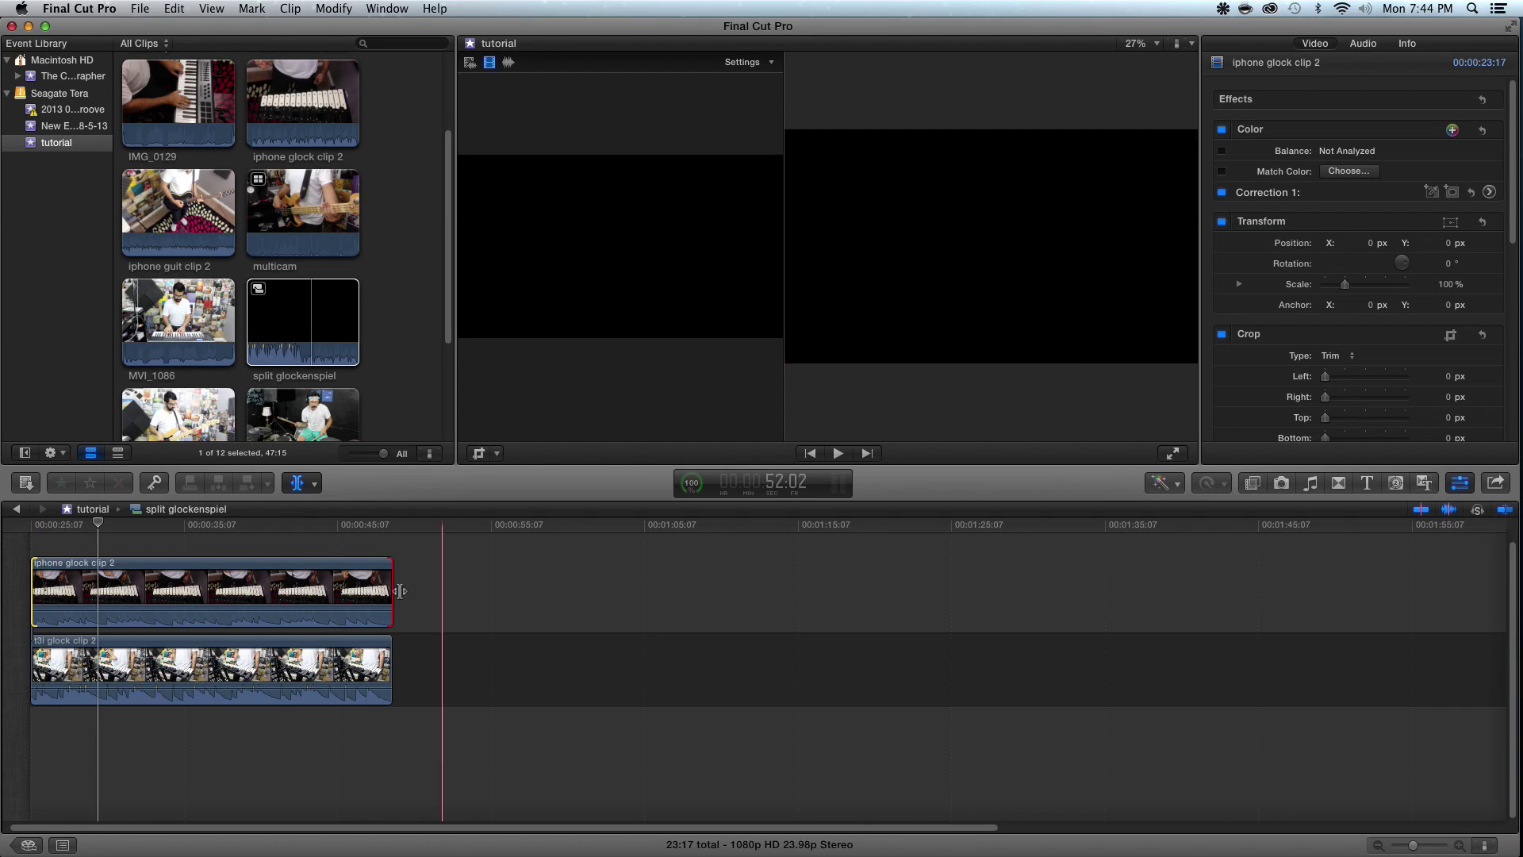
left_click_drag(387, 569, 373, 569)
left_click_drag(90, 601, 118, 595)
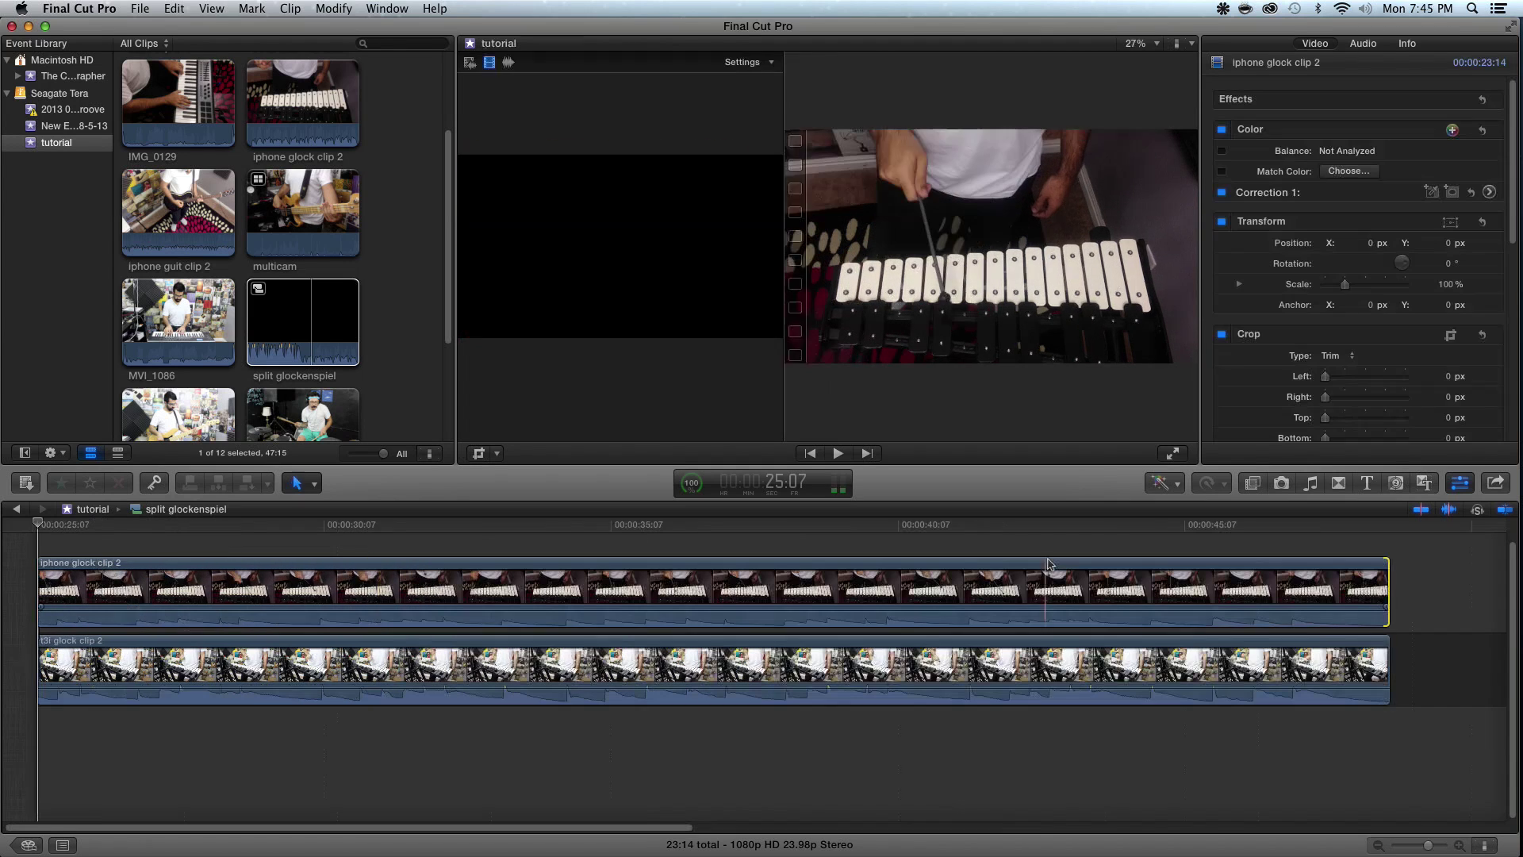
Transform iphone glock clip 2 to position X -373.4, Y 1.6 px at 115% scale and crop 628 px from its right side
left_click(1048, 564)
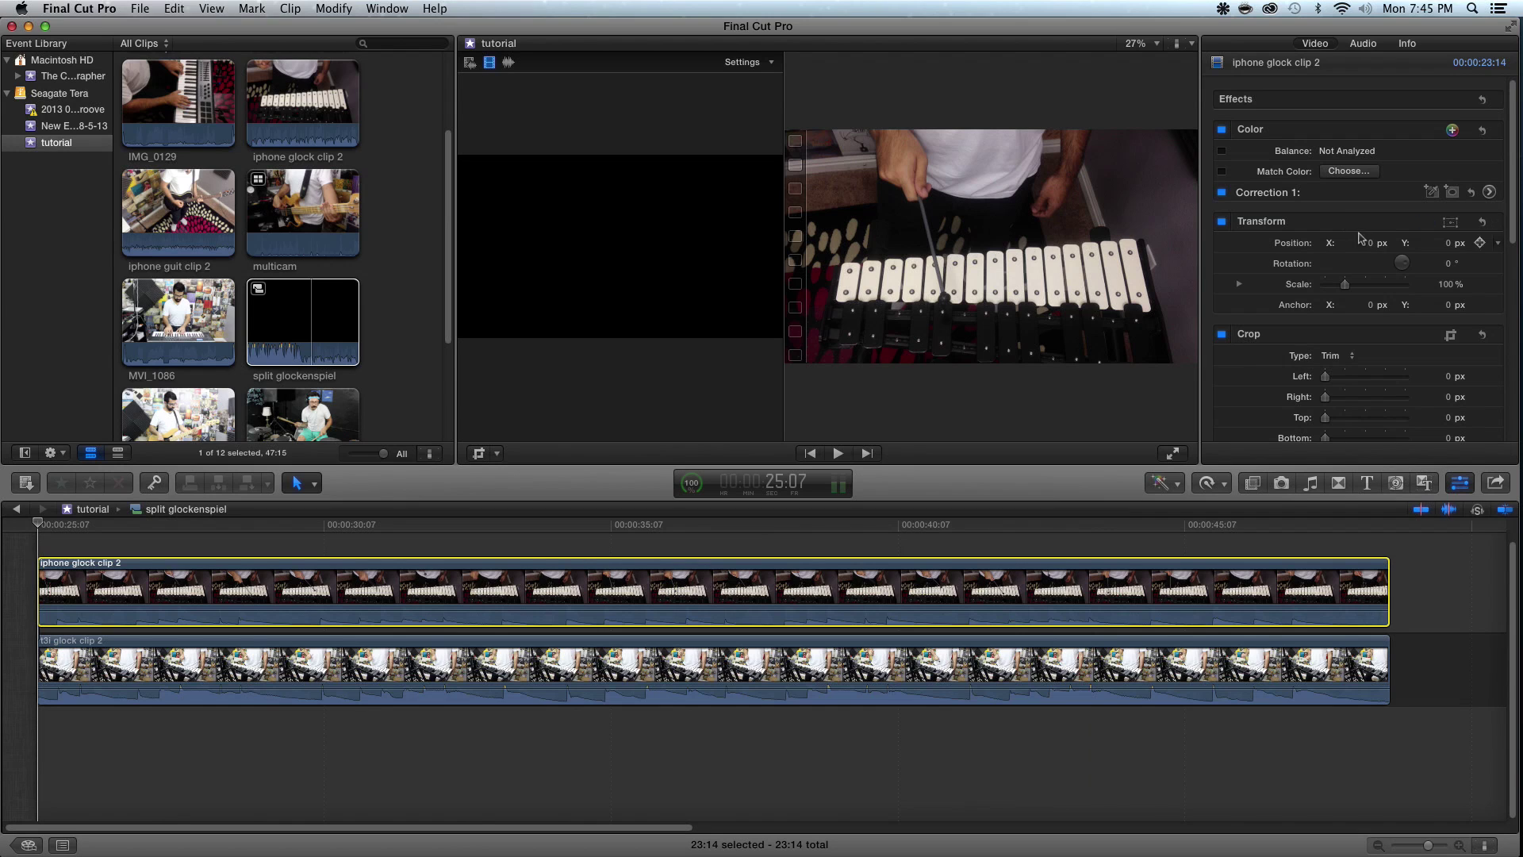
left_click(1457, 481)
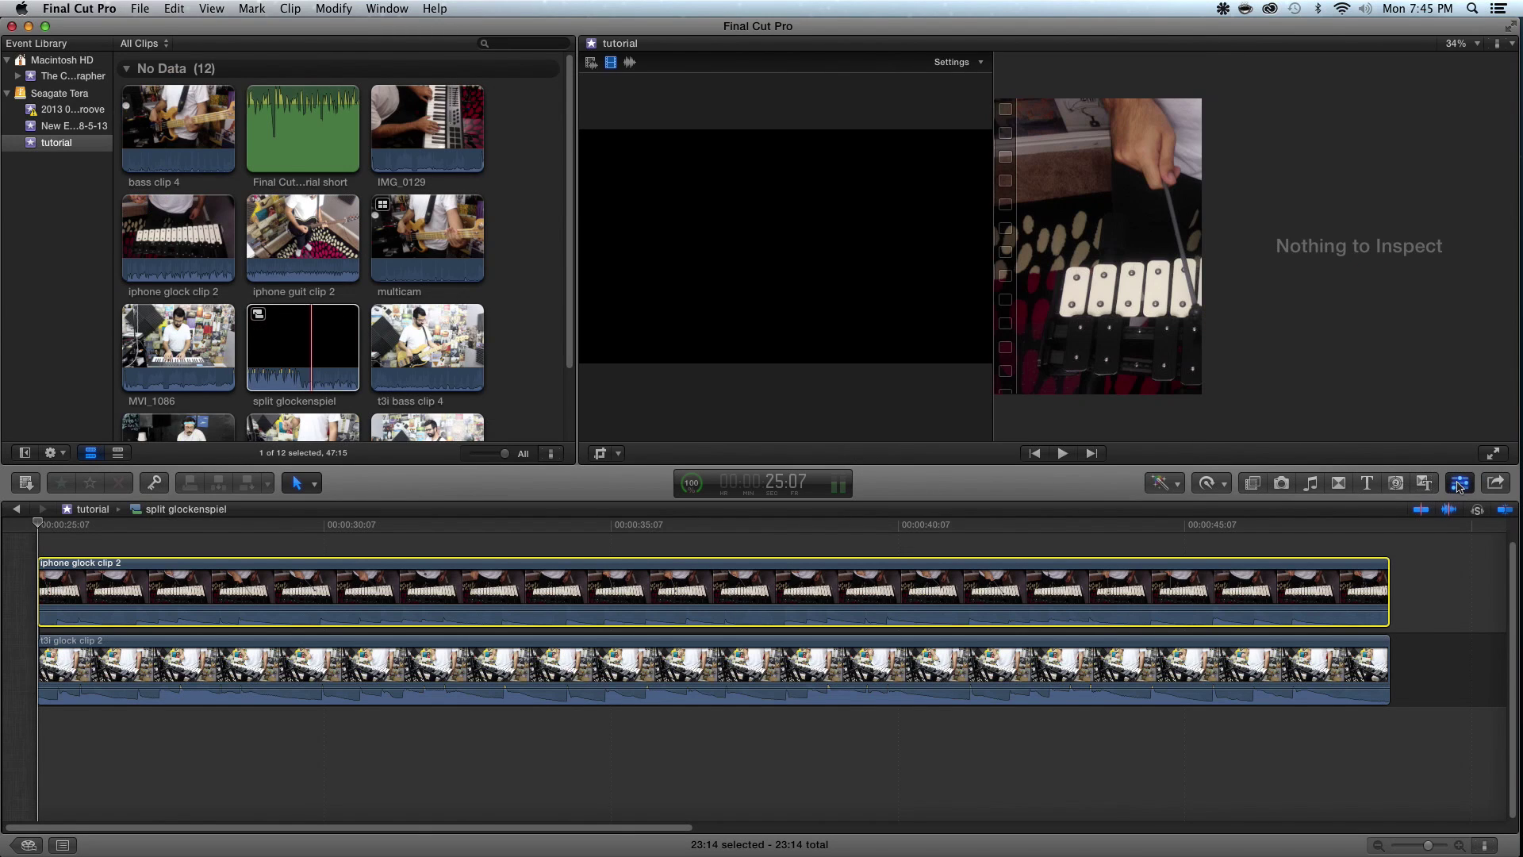
left_click(1458, 483)
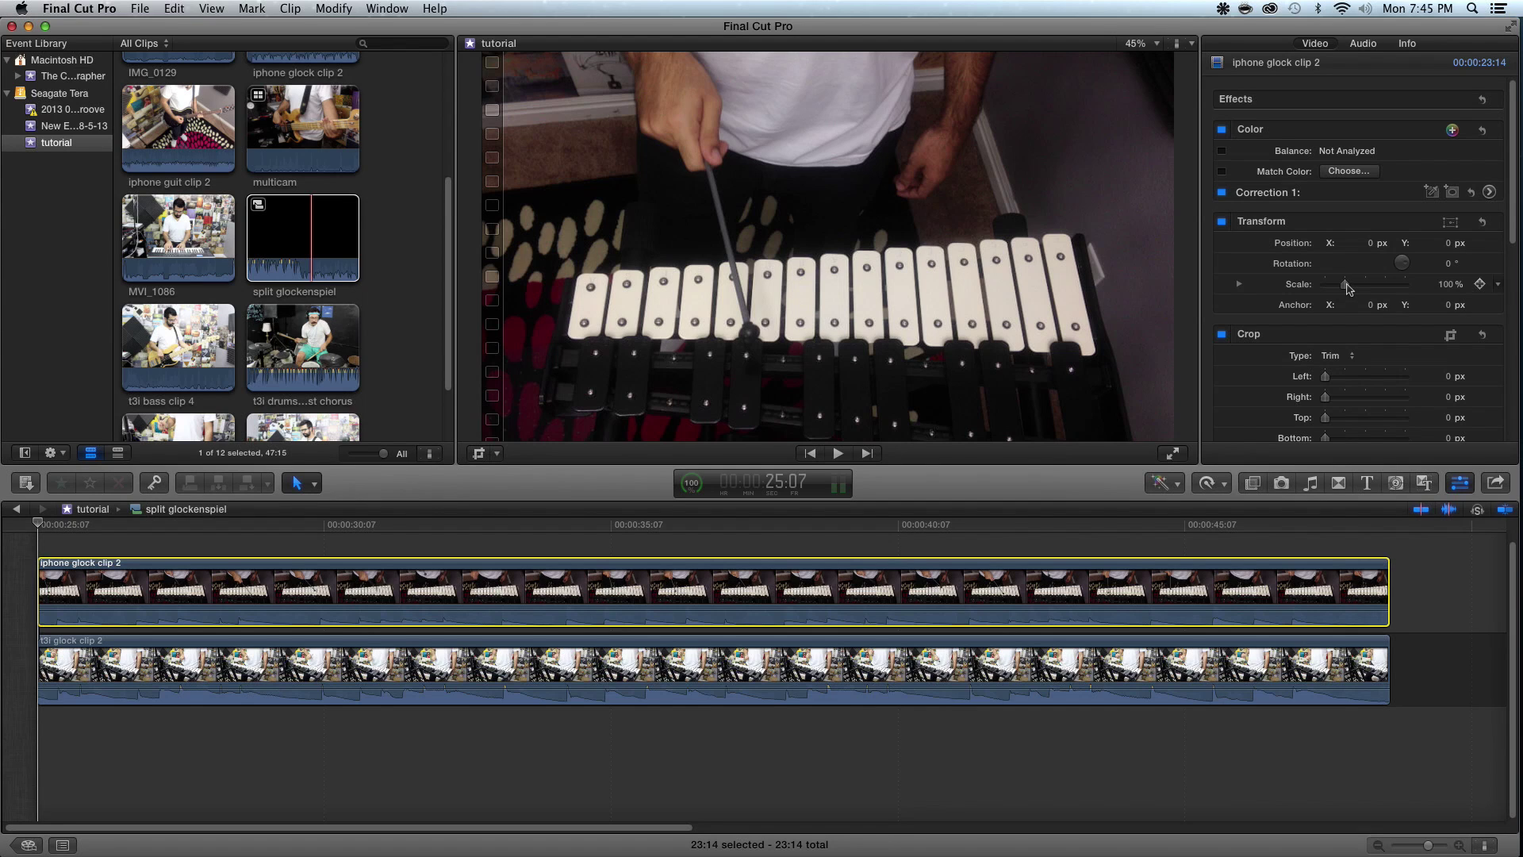
left_click_drag(1373, 247, 1371, 182)
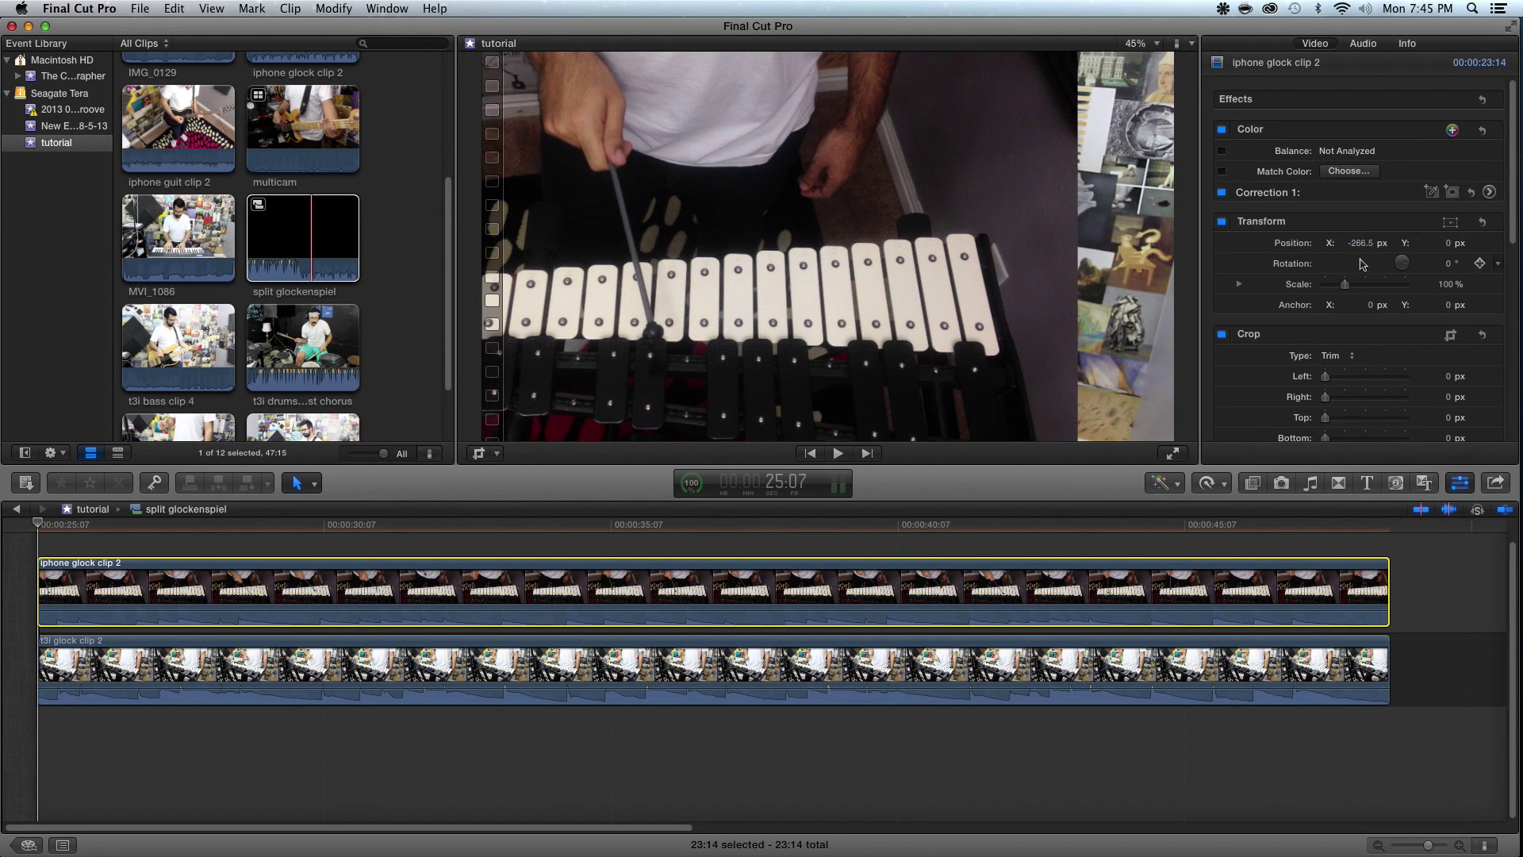
left_click(494, 456)
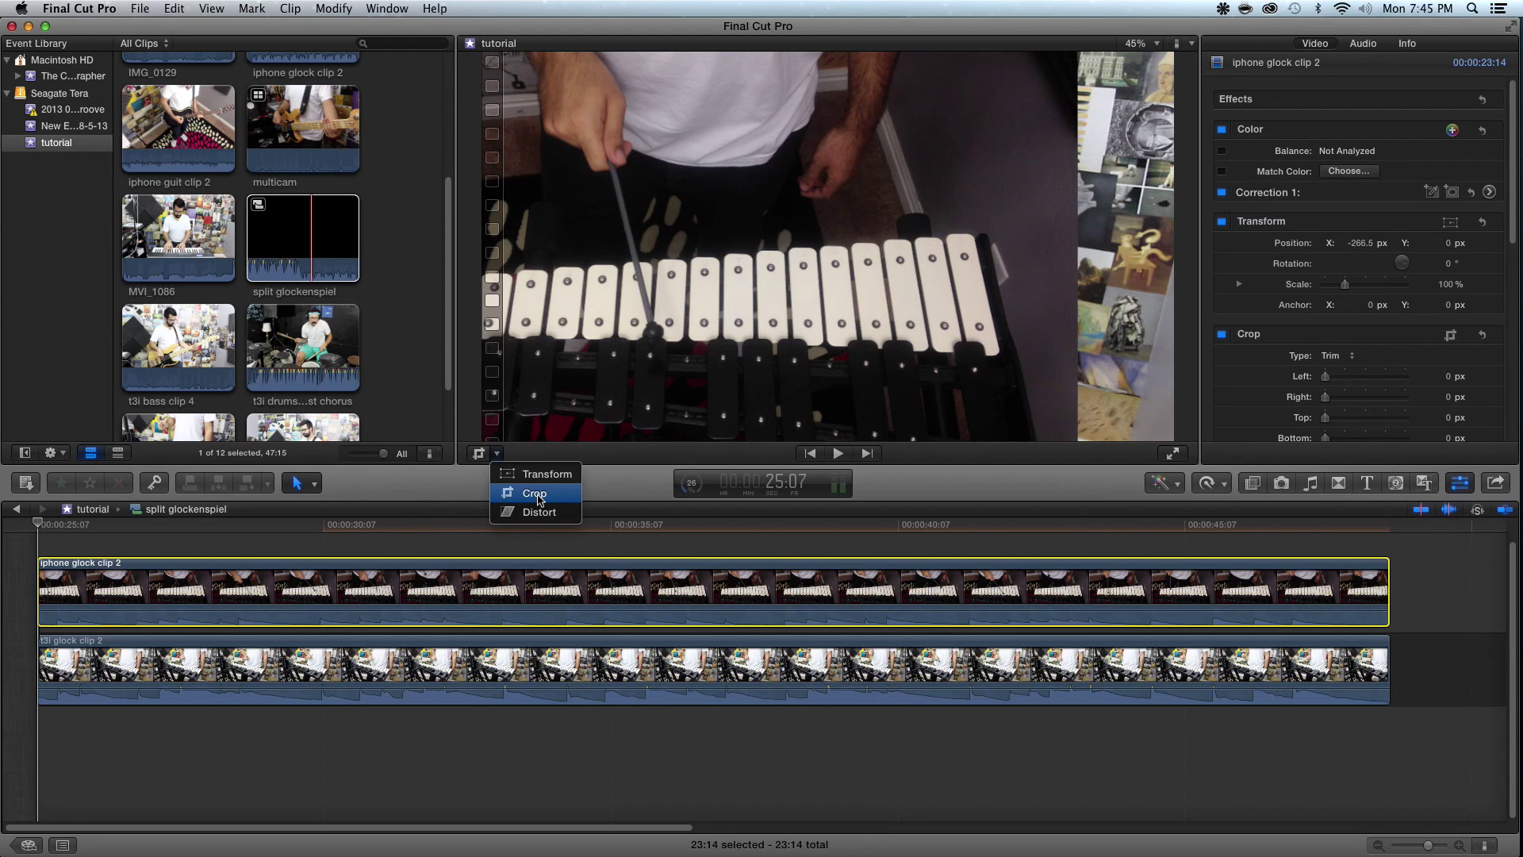
left_click(539, 473)
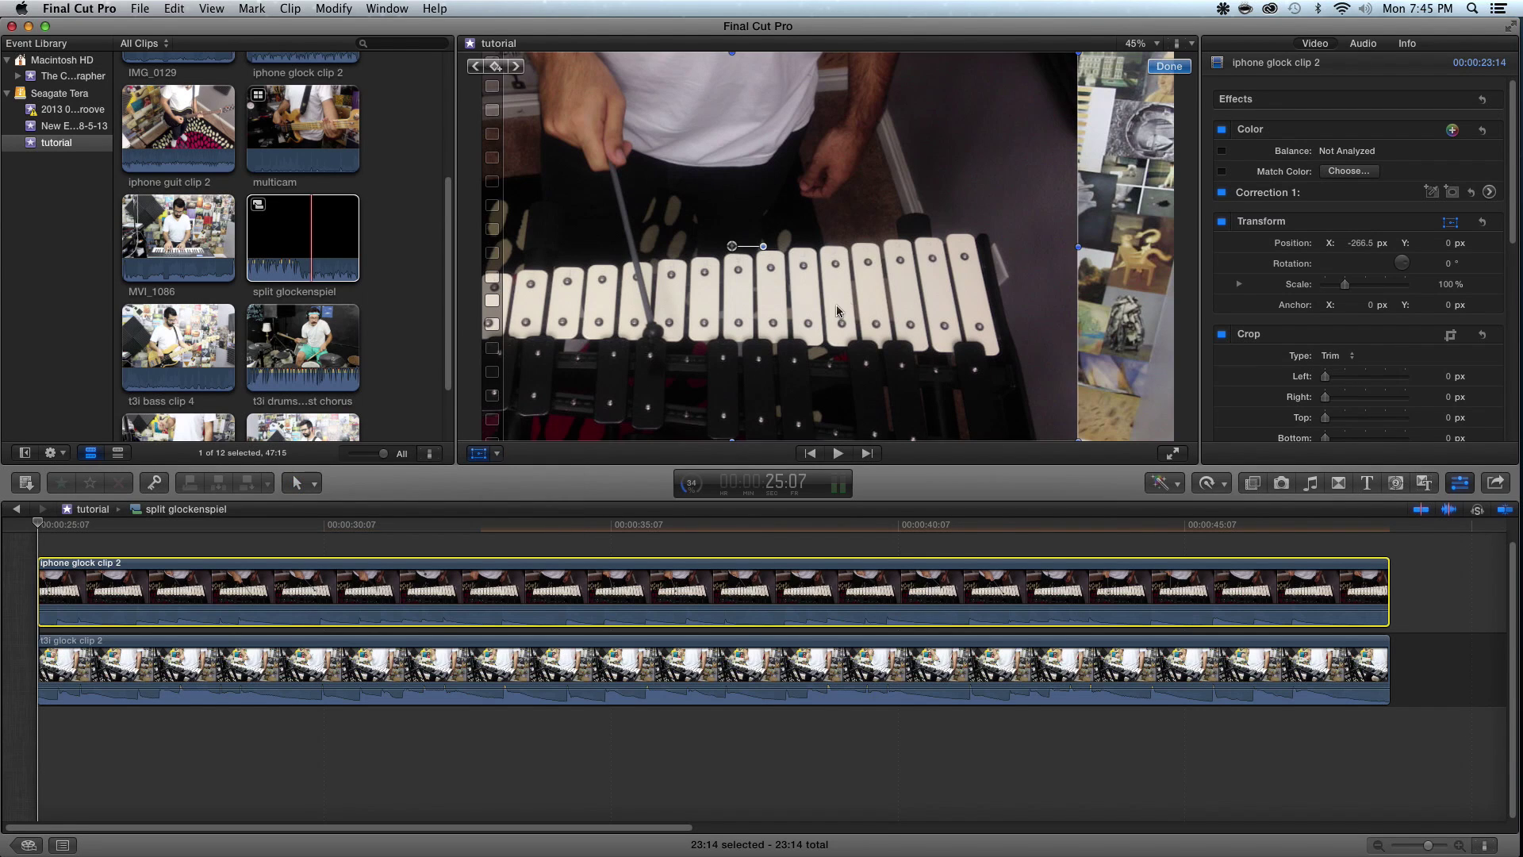
mouse_move(962, 225)
left_mouse_down()
mouse_move(751, 216)
mouse_move(950, 228)
mouse_move(936, 224)
left_mouse_up()
left_click_drag(1345, 285, 1353, 287)
scroll(1344, 333, "down", 2)
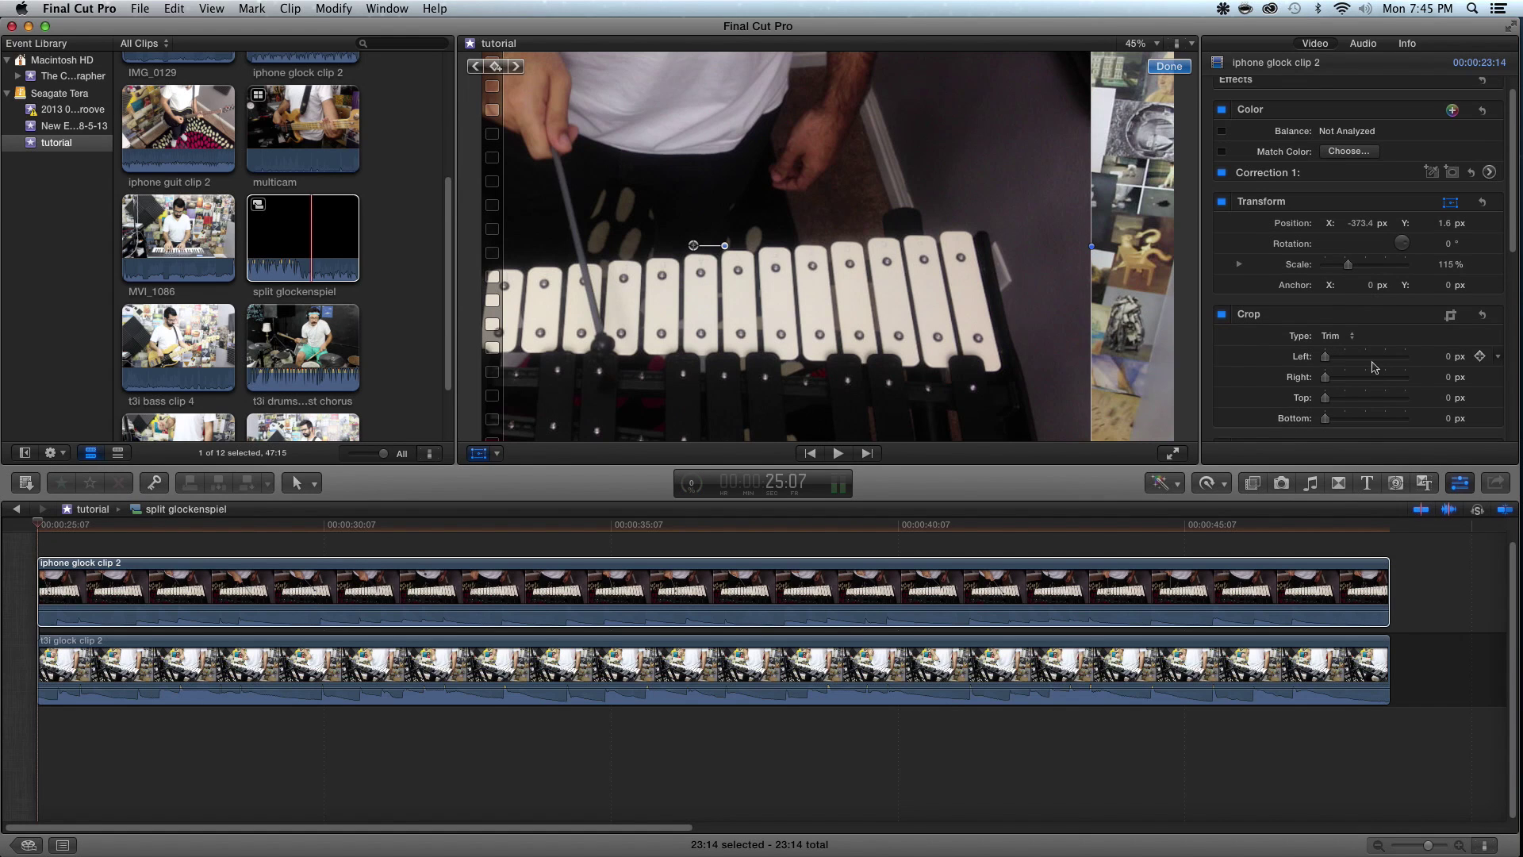
left_click_drag(1329, 375, 1376, 376)
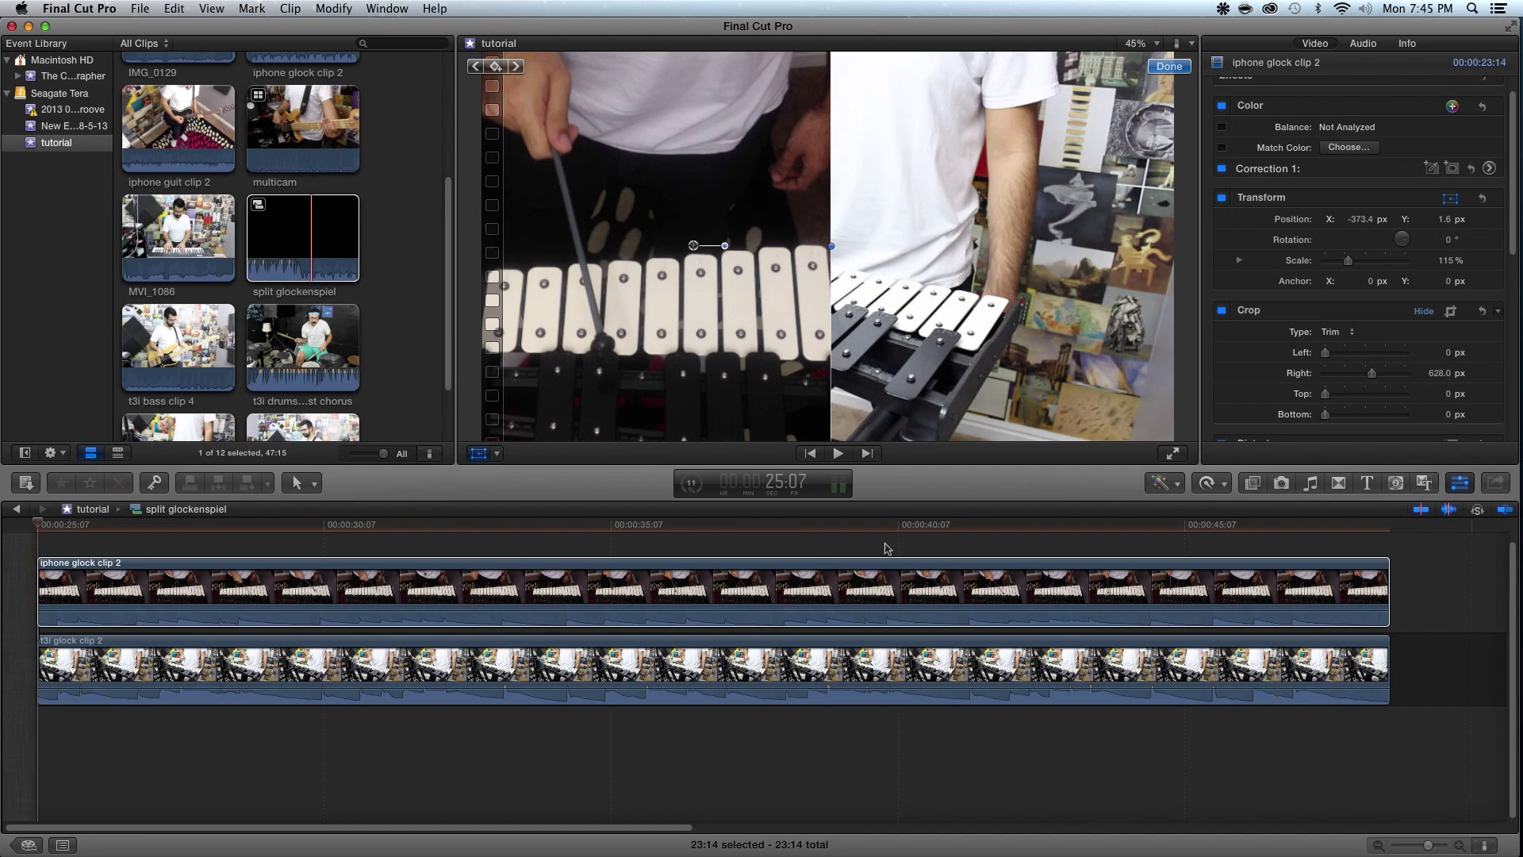
Transform t3i glock clip 2 to position X 488.7, Y -9.1 px at 113% scale and crop 544 px from its left side
left_click(868, 645)
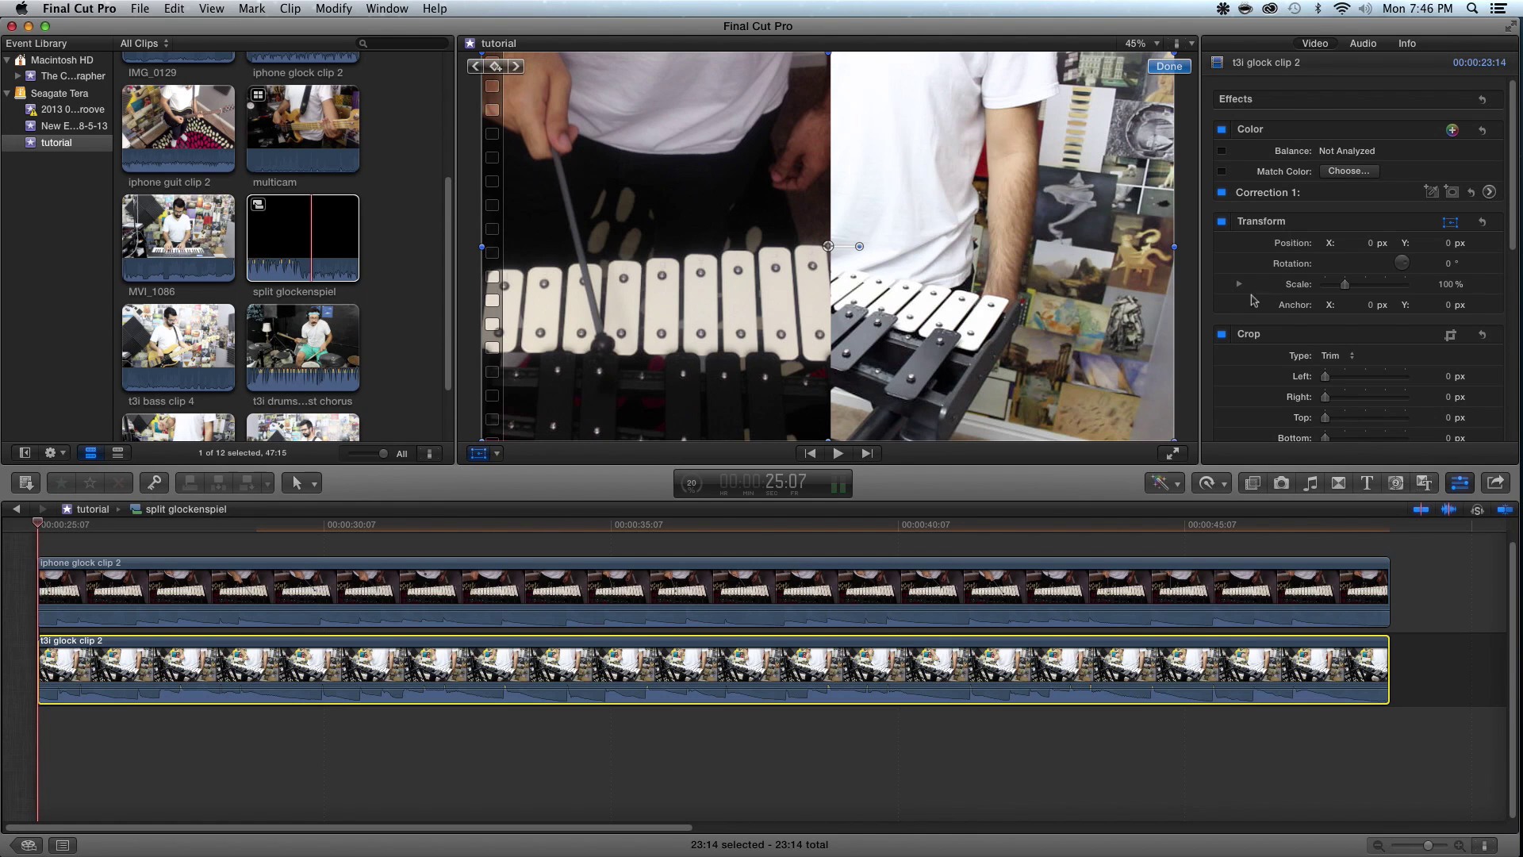
left_click(1163, 241)
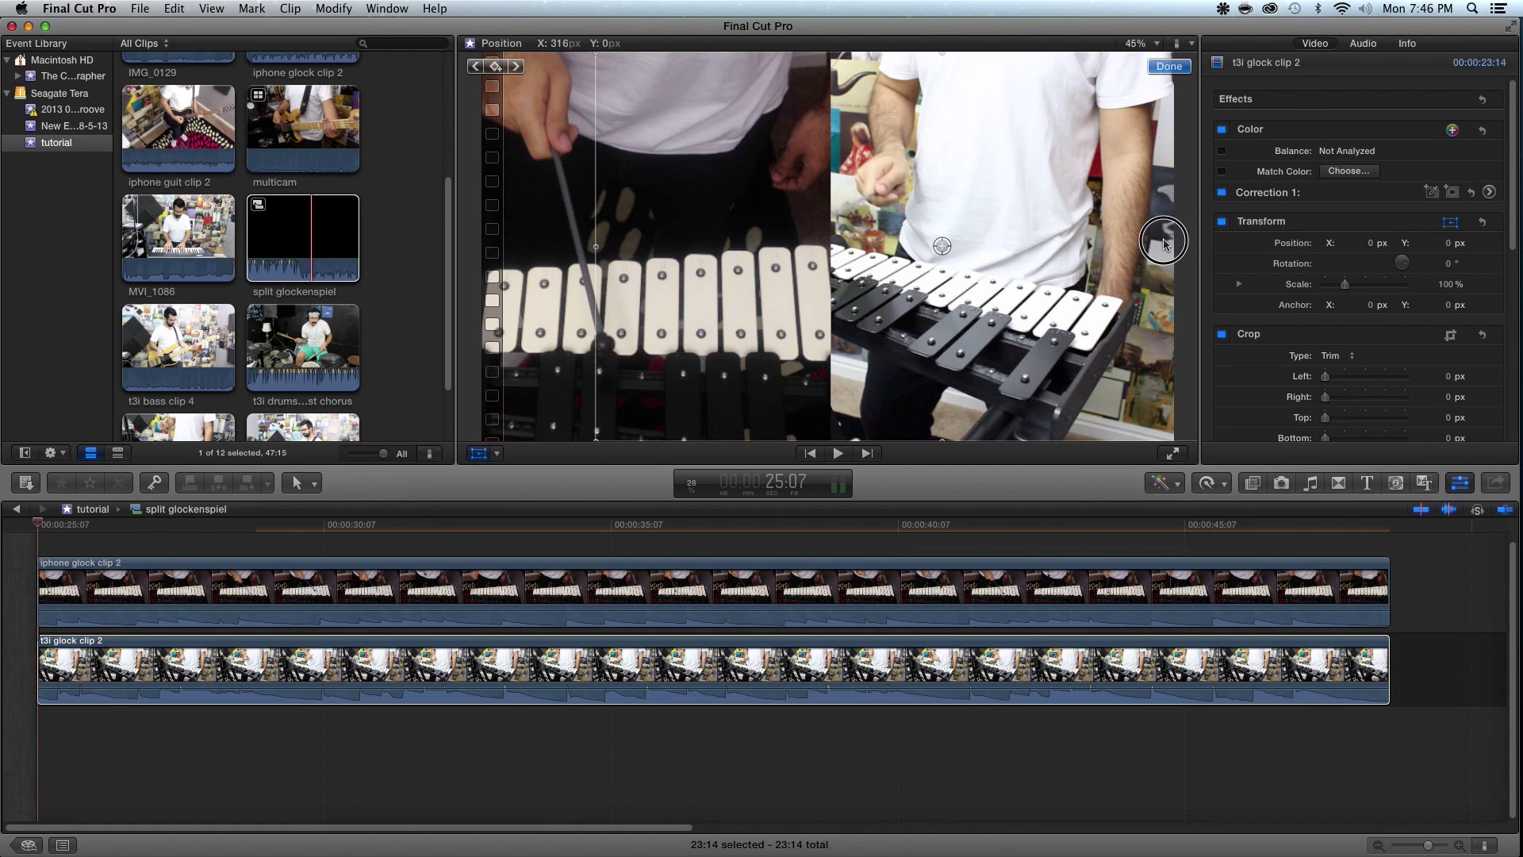
left_click_drag(1350, 287, 1351, 288)
left_click_drag(1063, 195, 1125, 198)
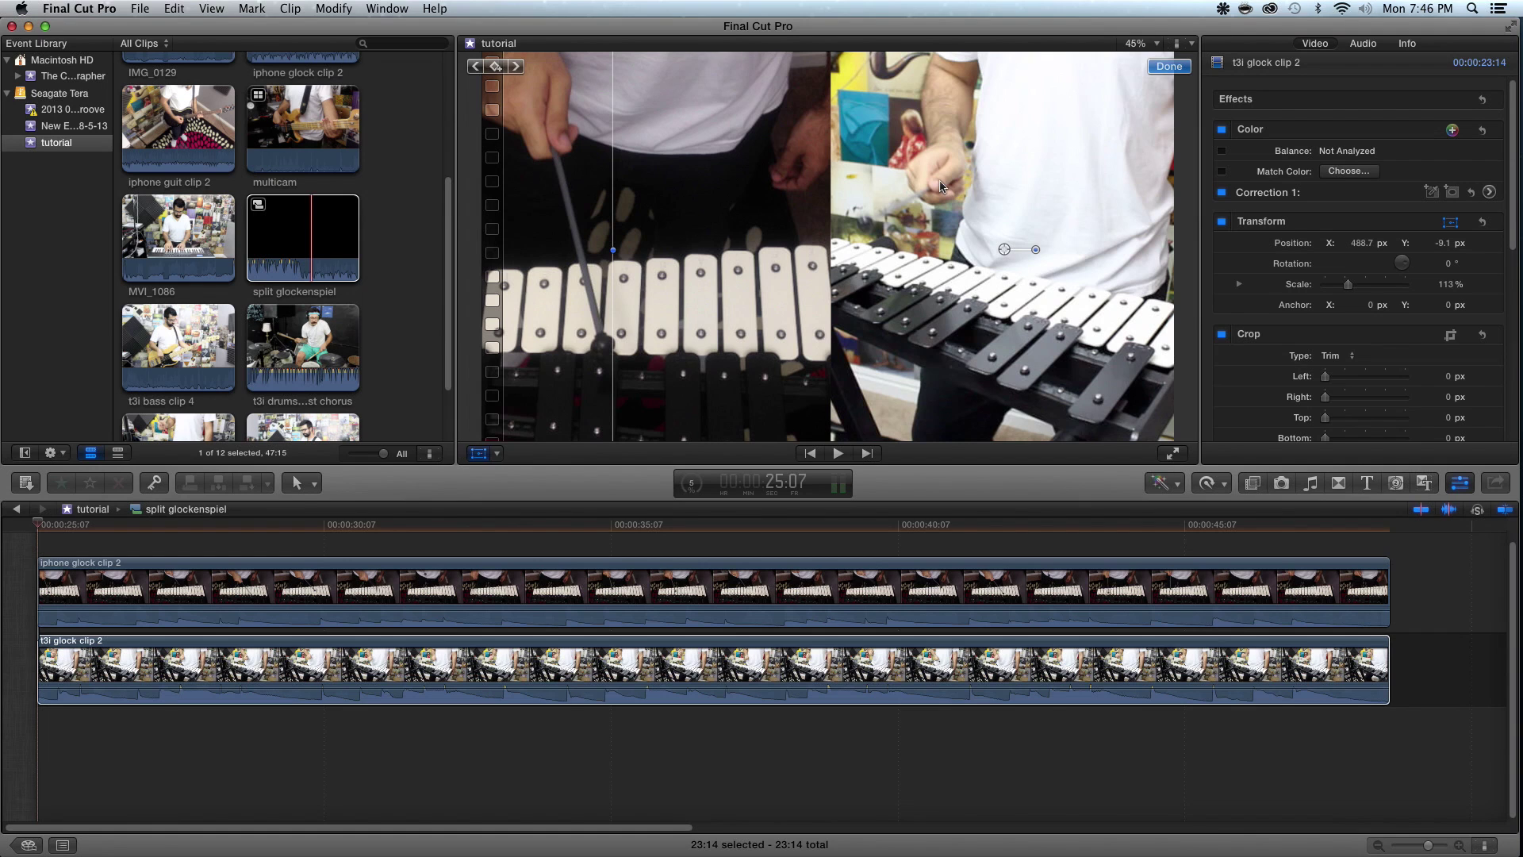
left_click_drag(610, 250, 803, 265)
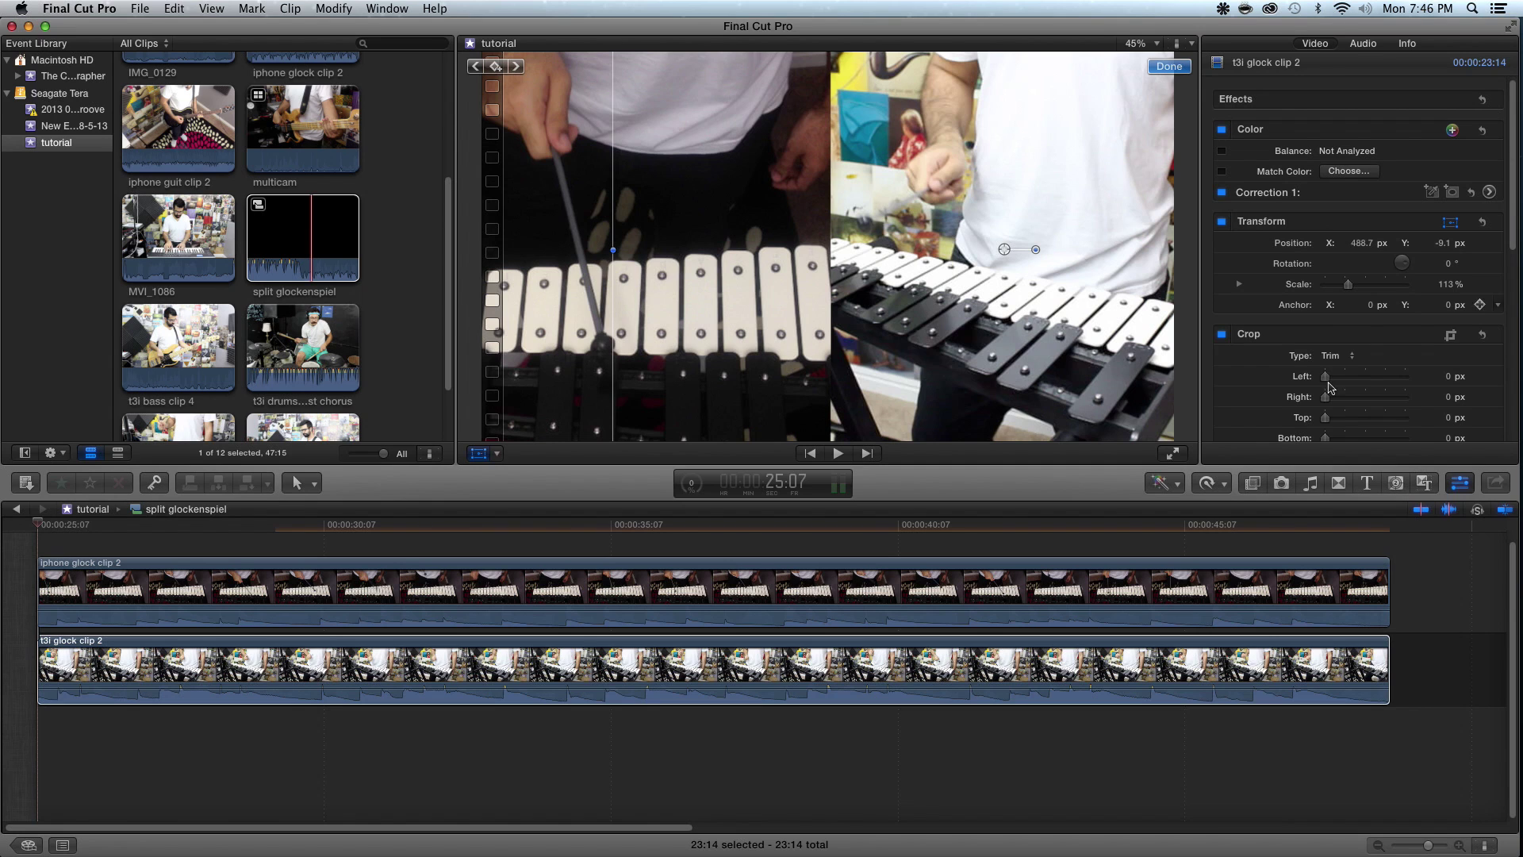
left_click_drag(1325, 377, 1368, 380)
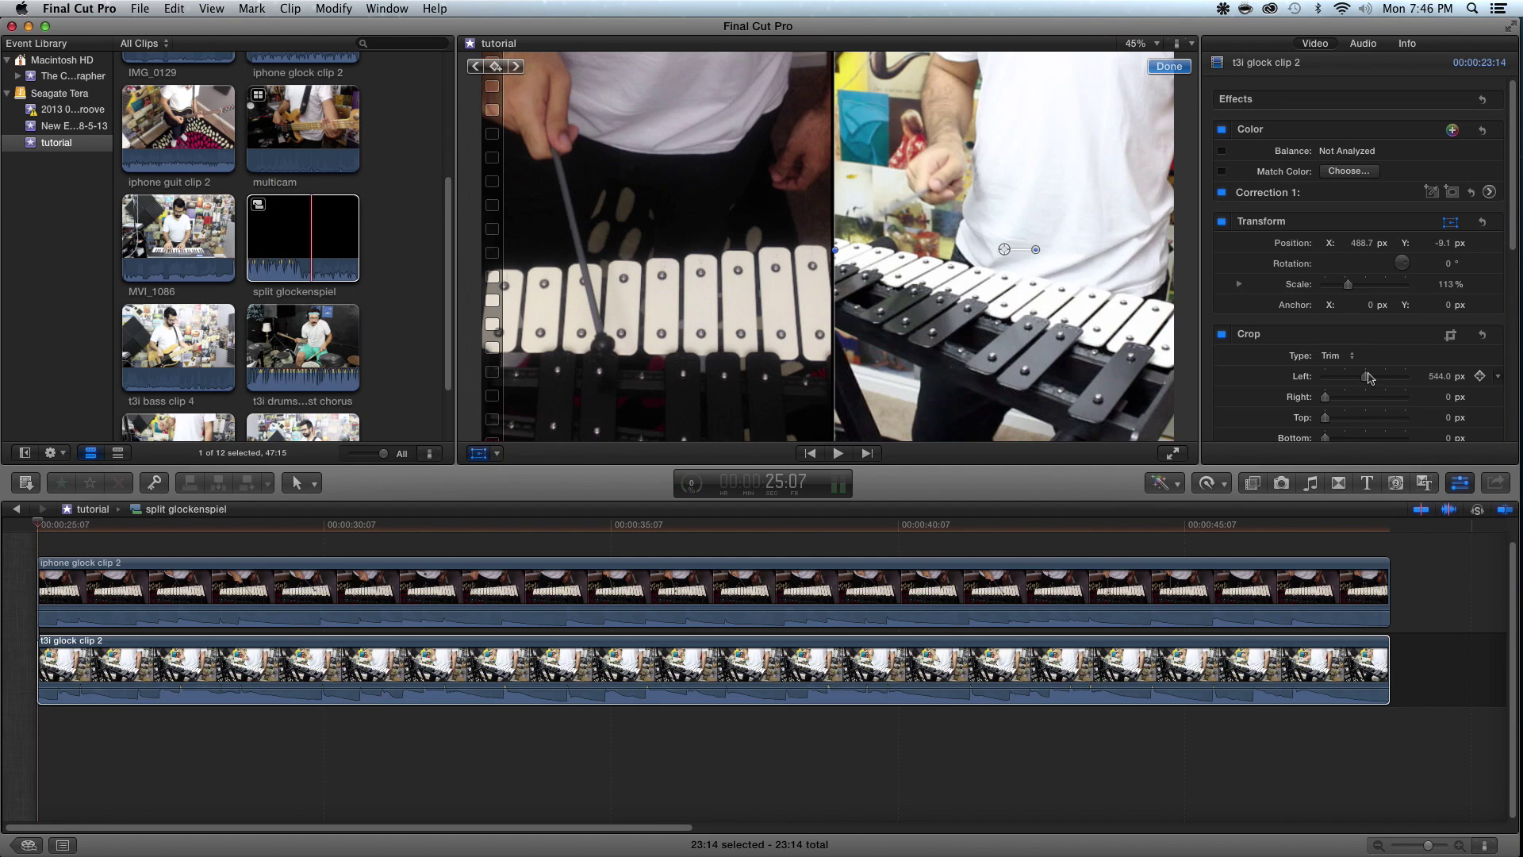
Preview the split screen and silence both glockenspiel clips, lowering the audio of t3i glock clip 2 to -96 dB
key("space")
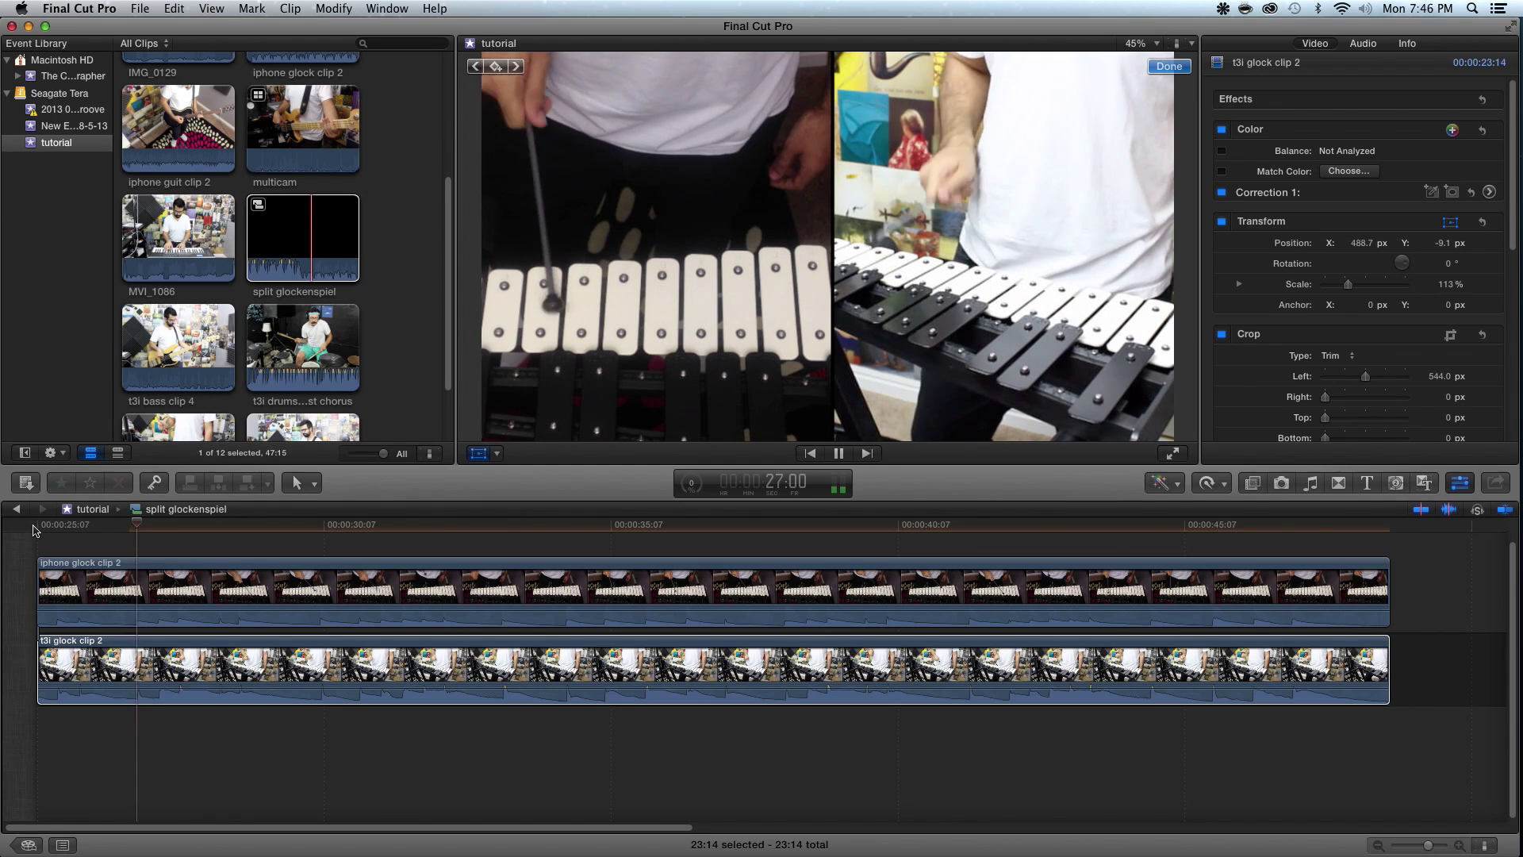
key("space")
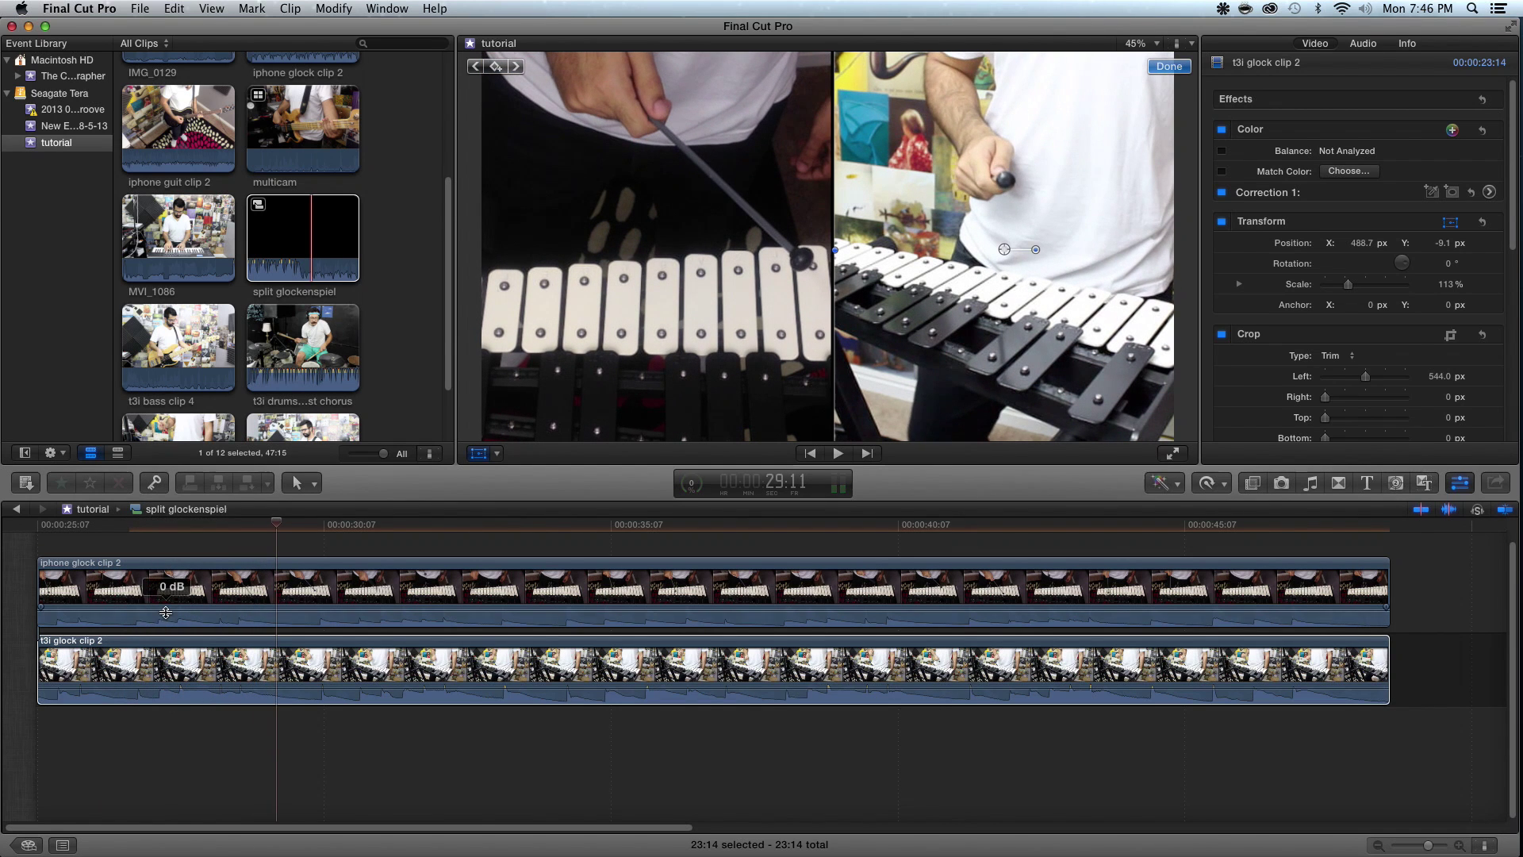
left_click(167, 662)
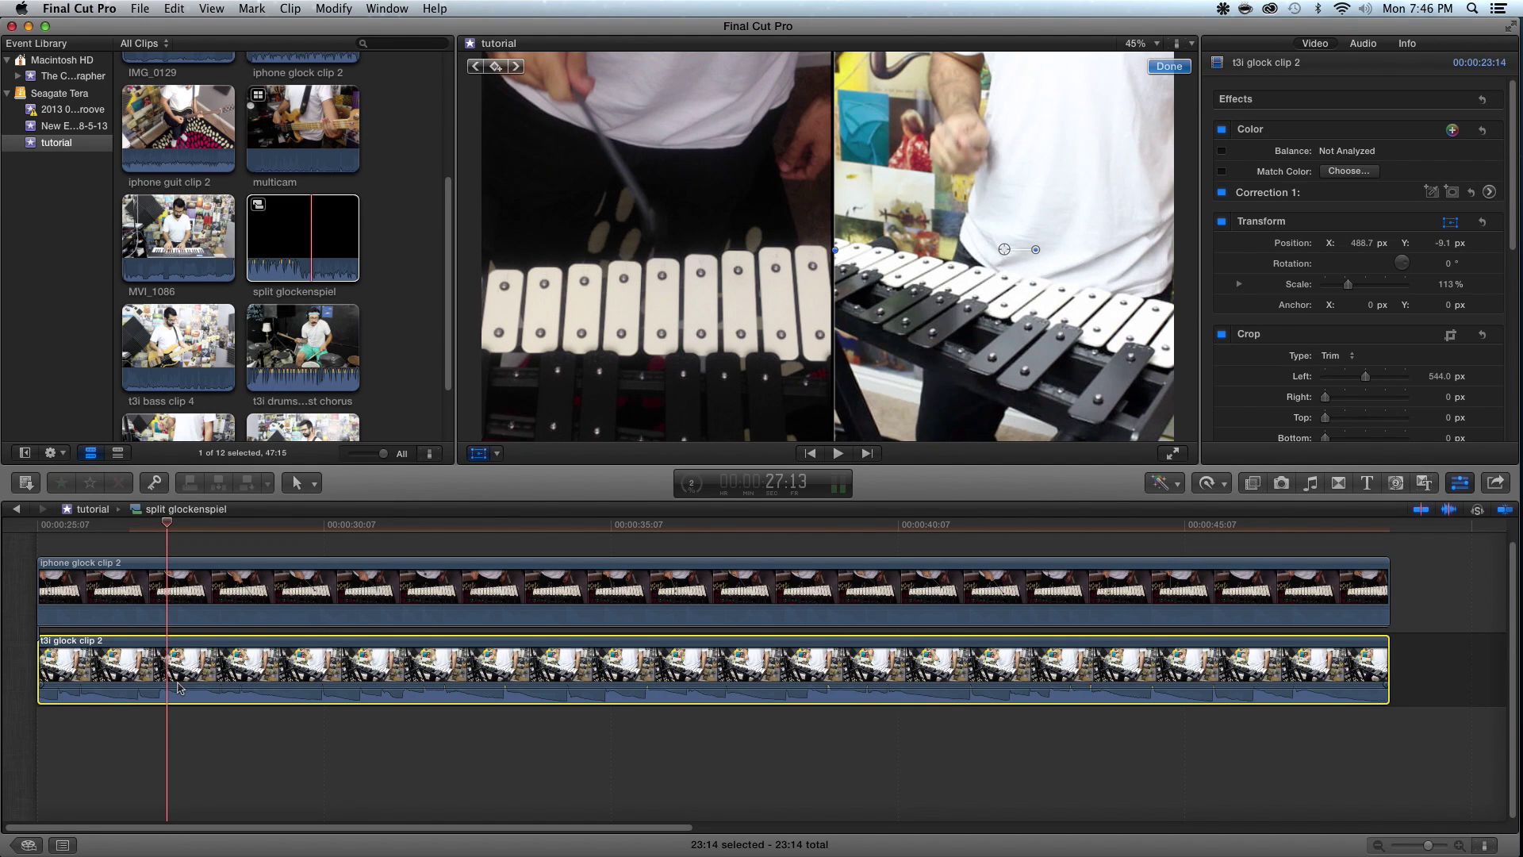
left_click_drag(291, 692, 287, 714)
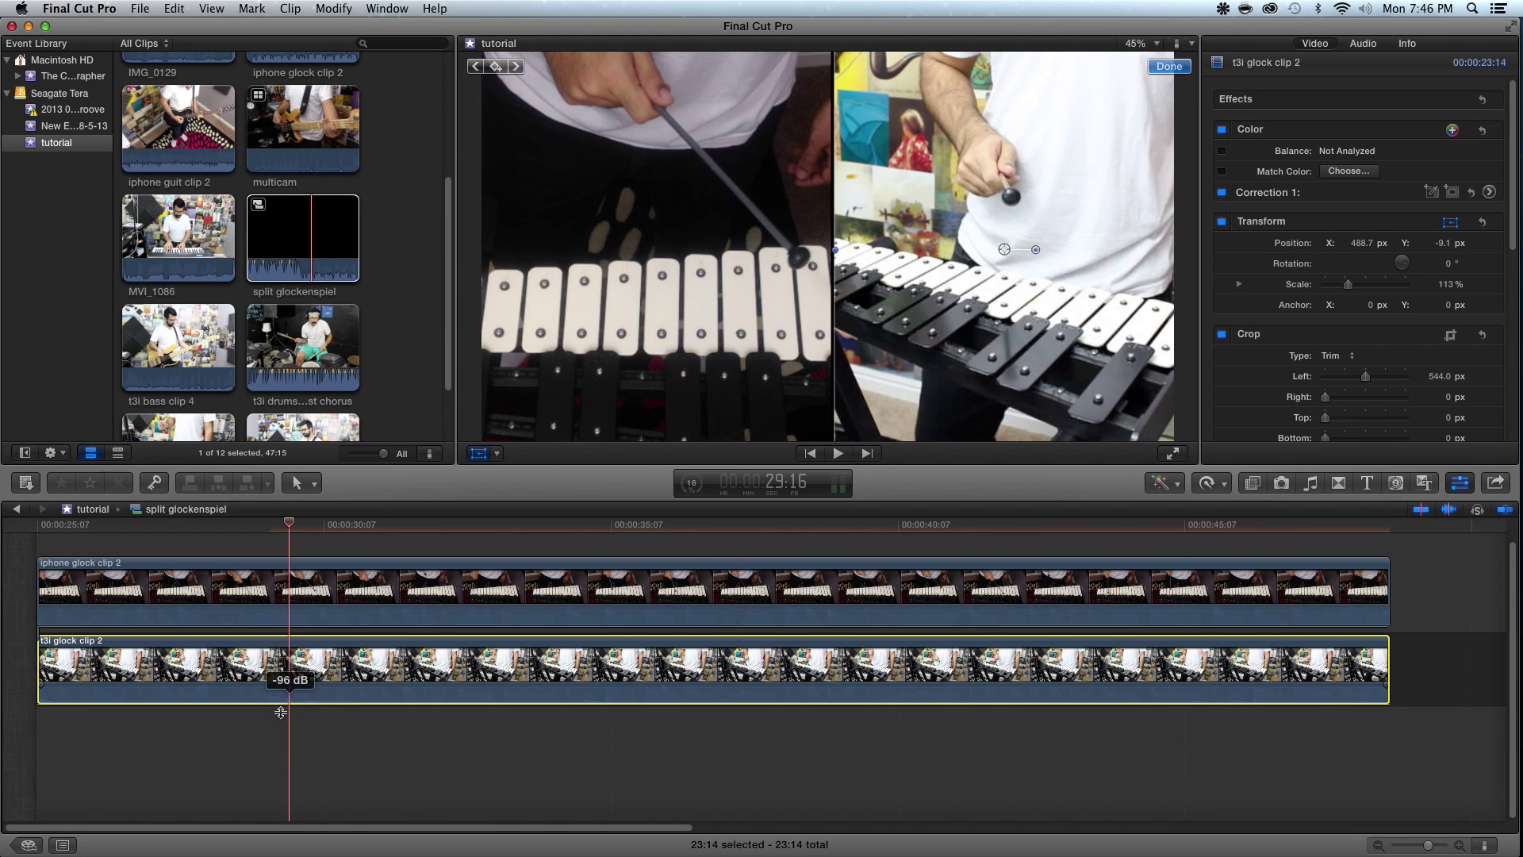
Play the silenced split screen from the start and return to the tutorial project timeline
left_click_drag(287, 523, 10, 523)
key("space")
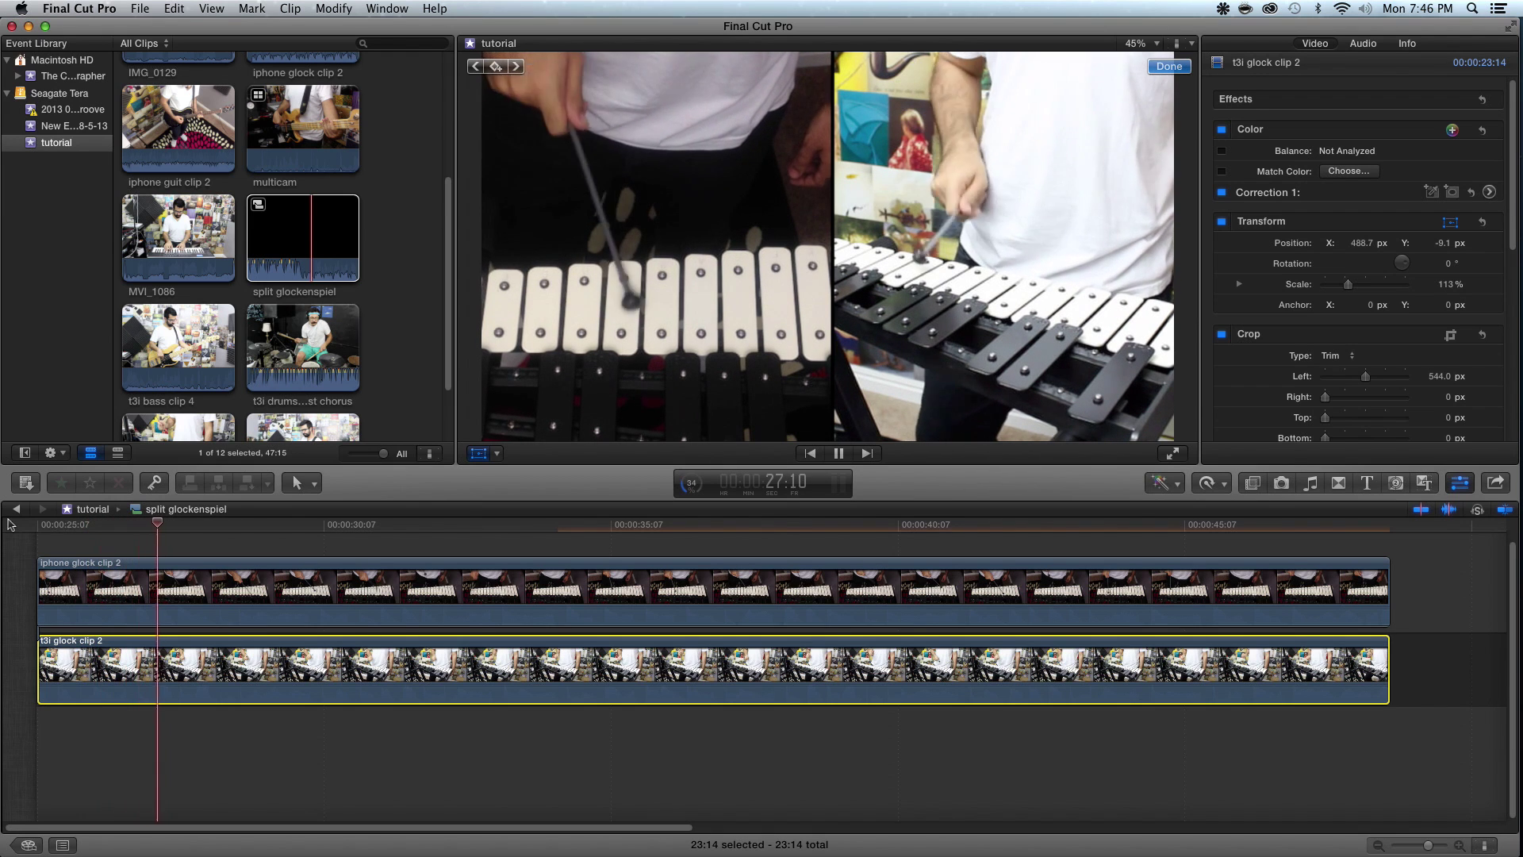
left_click(469, 671)
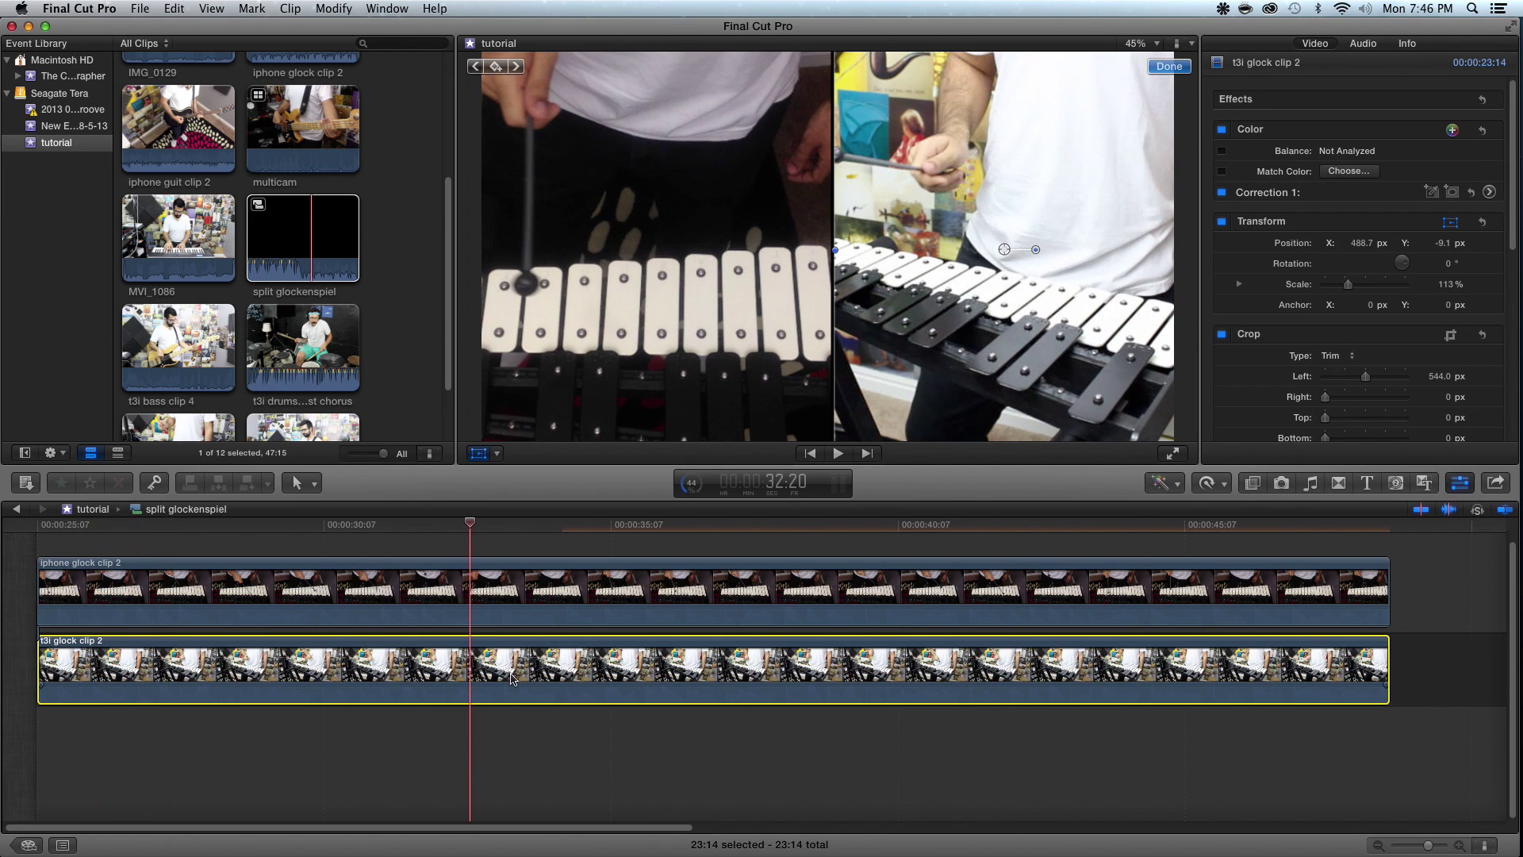
left_click(16, 508)
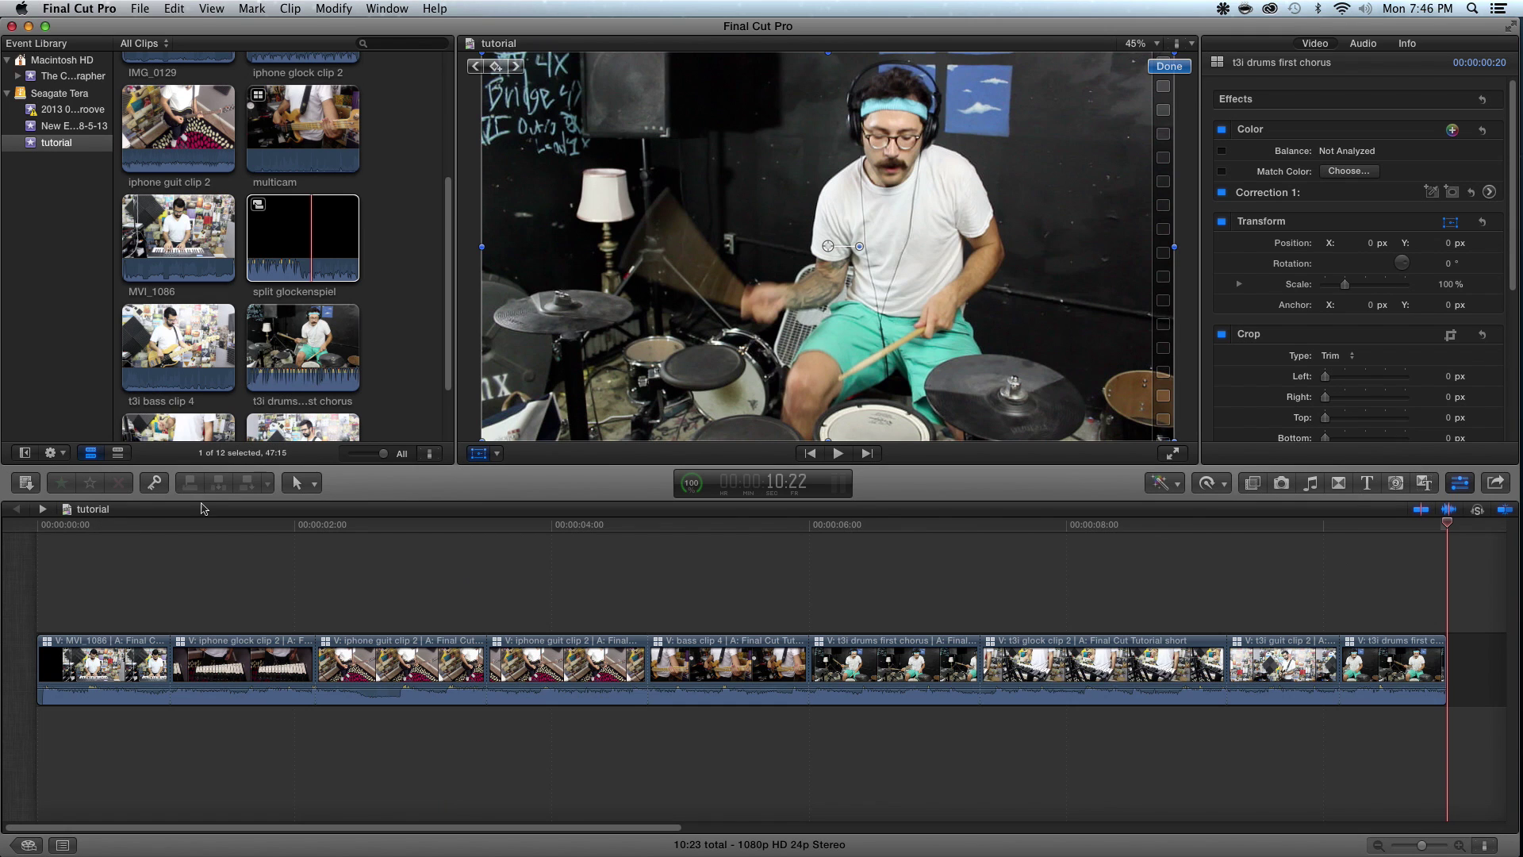
Reopen the split glockenspiel compound clip from the event to check its two layers and go back to the tutorial project
left_click(287, 240)
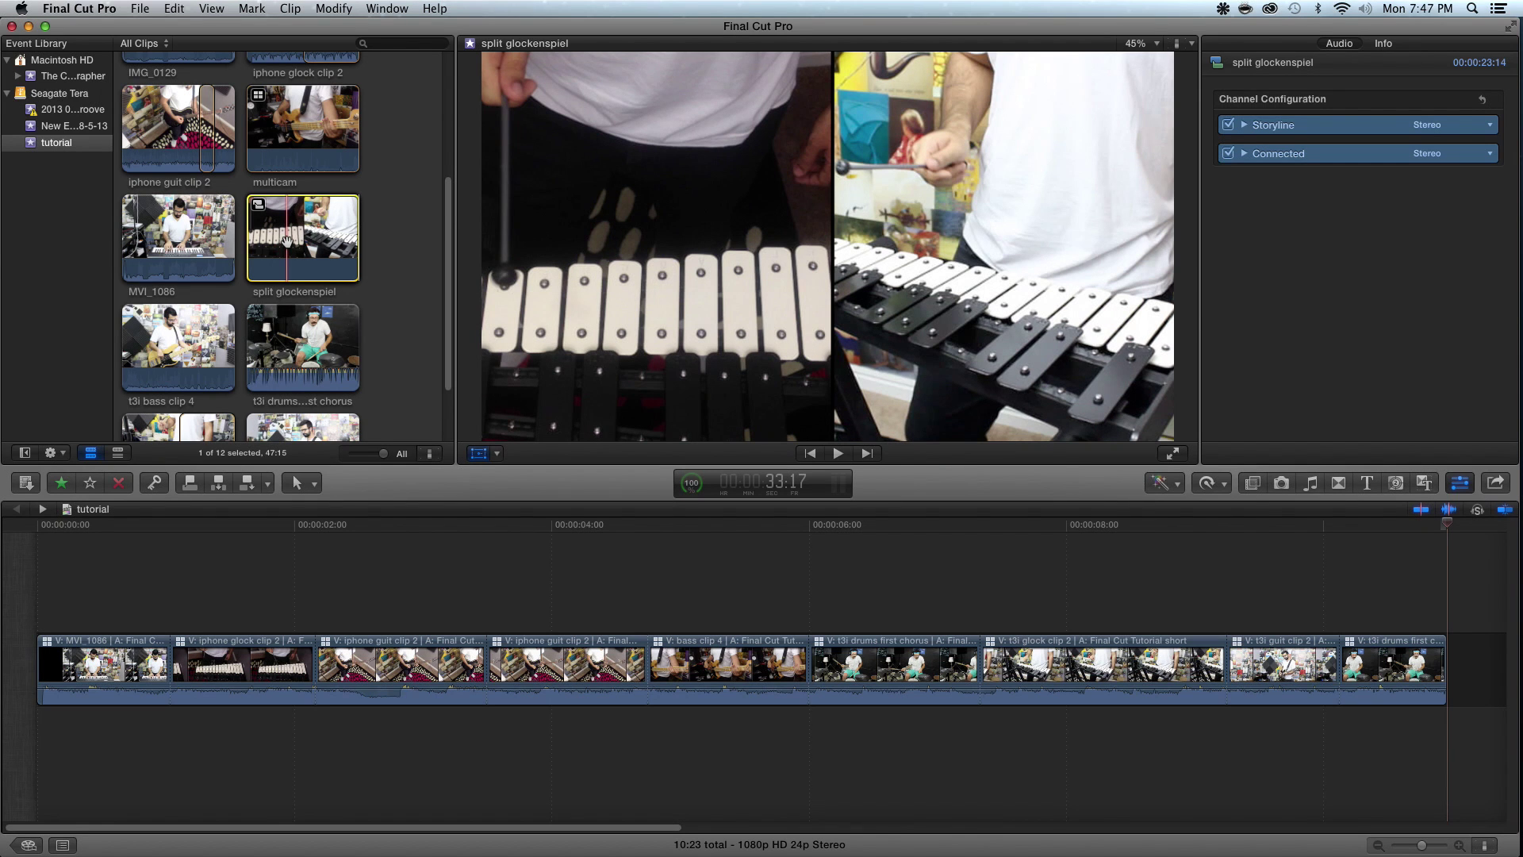
double_click(286, 240)
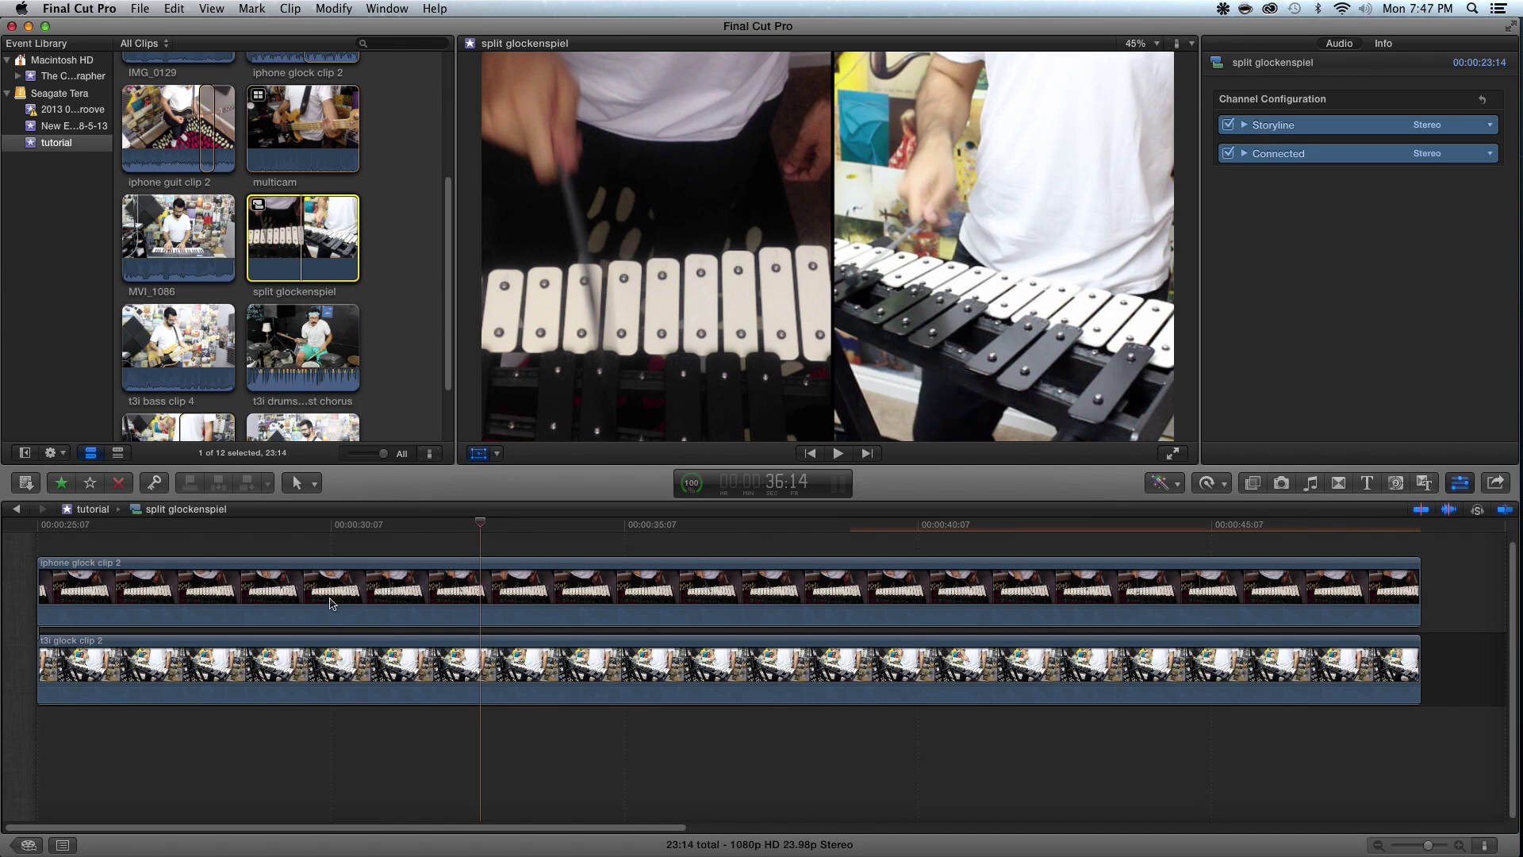
left_click(11, 509)
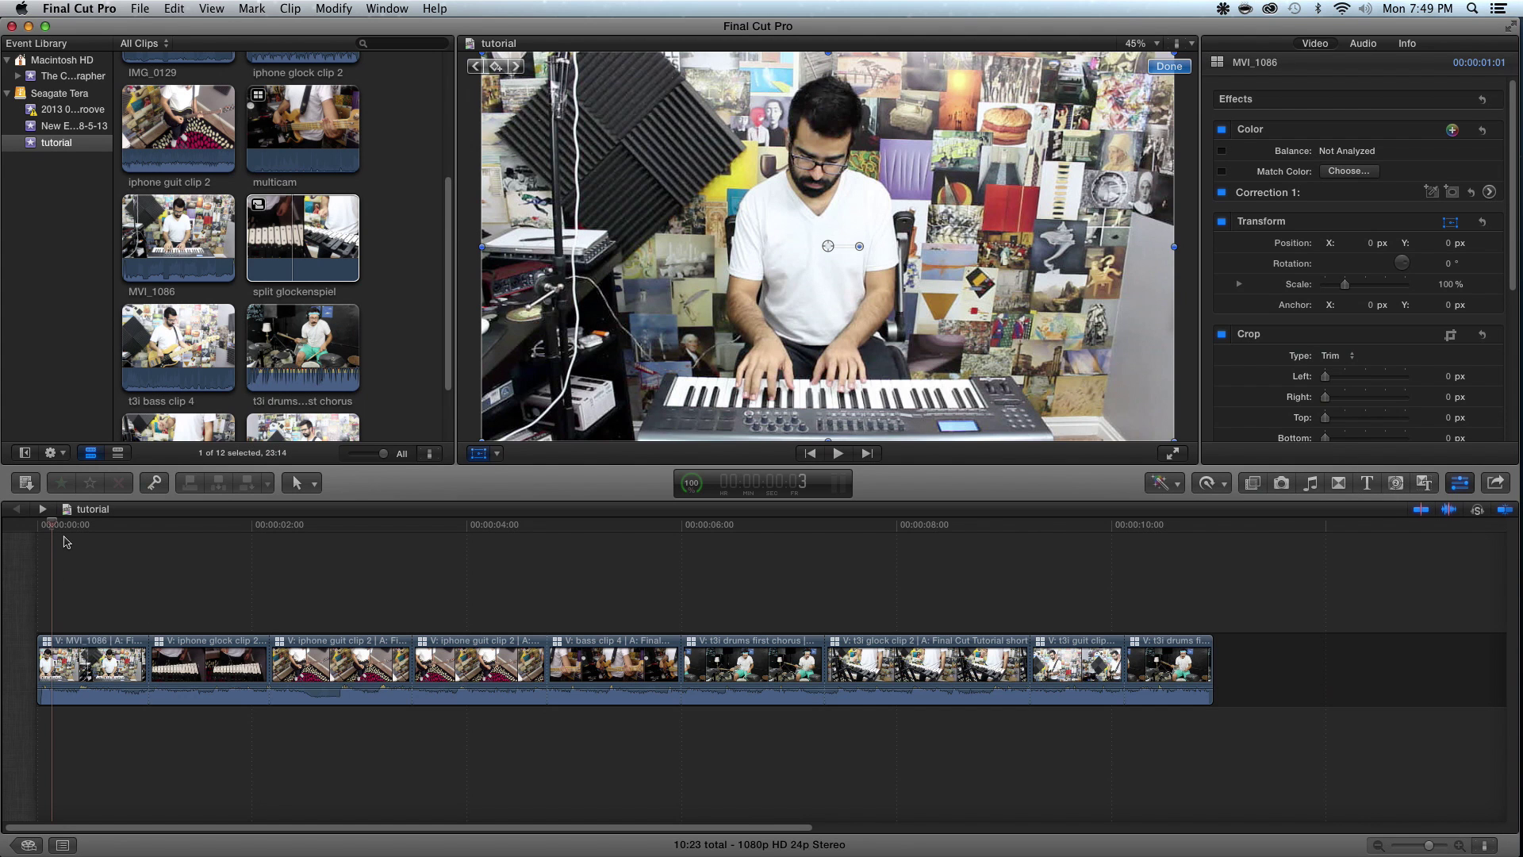
Preview the opening of the tutorial timeline and set the playback preferences to use original or optimized media
key("space")
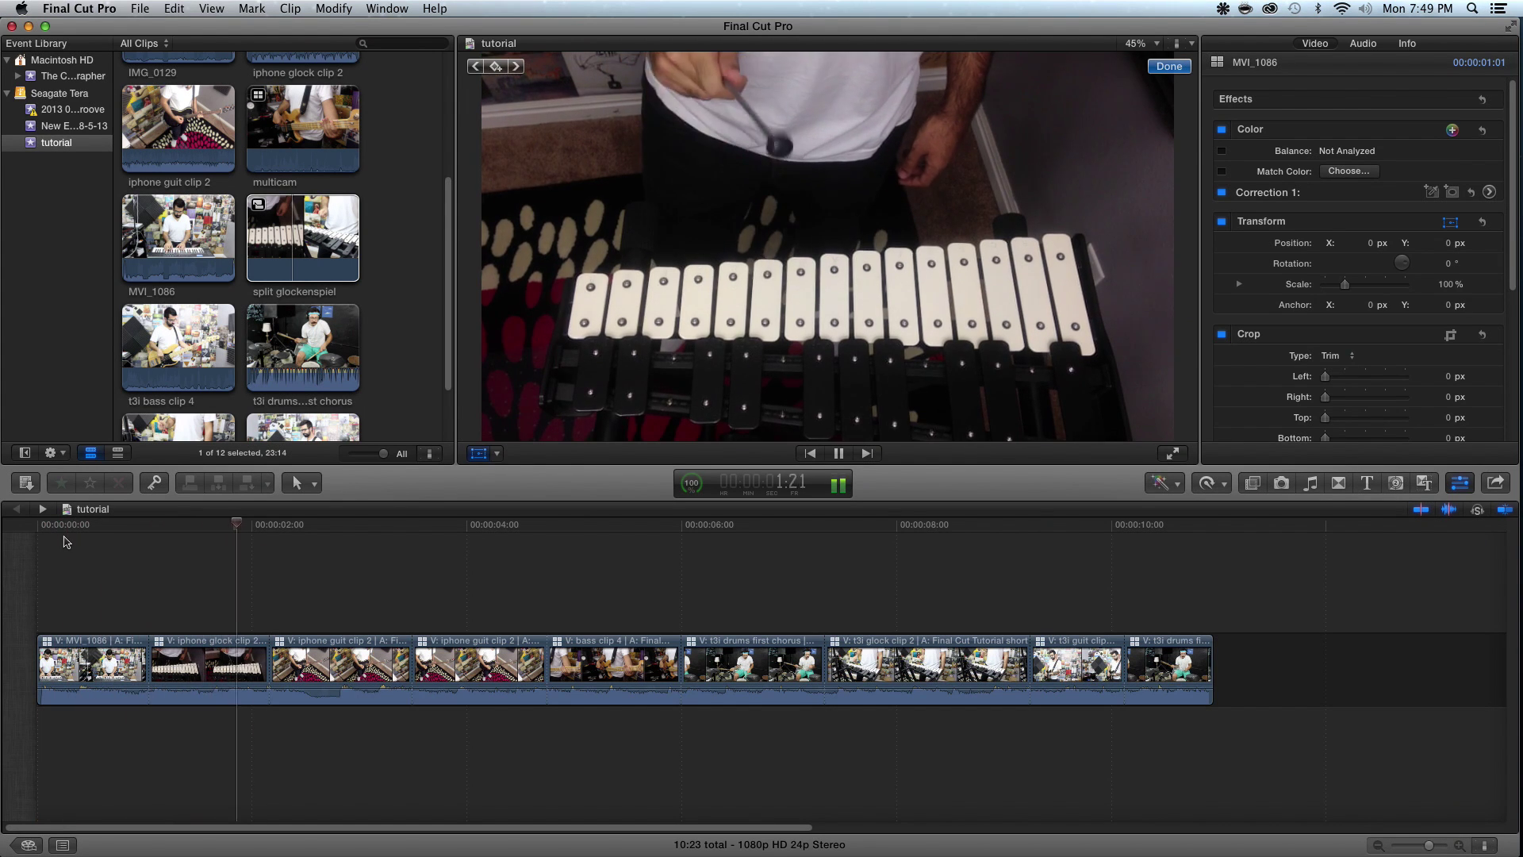
key("space")
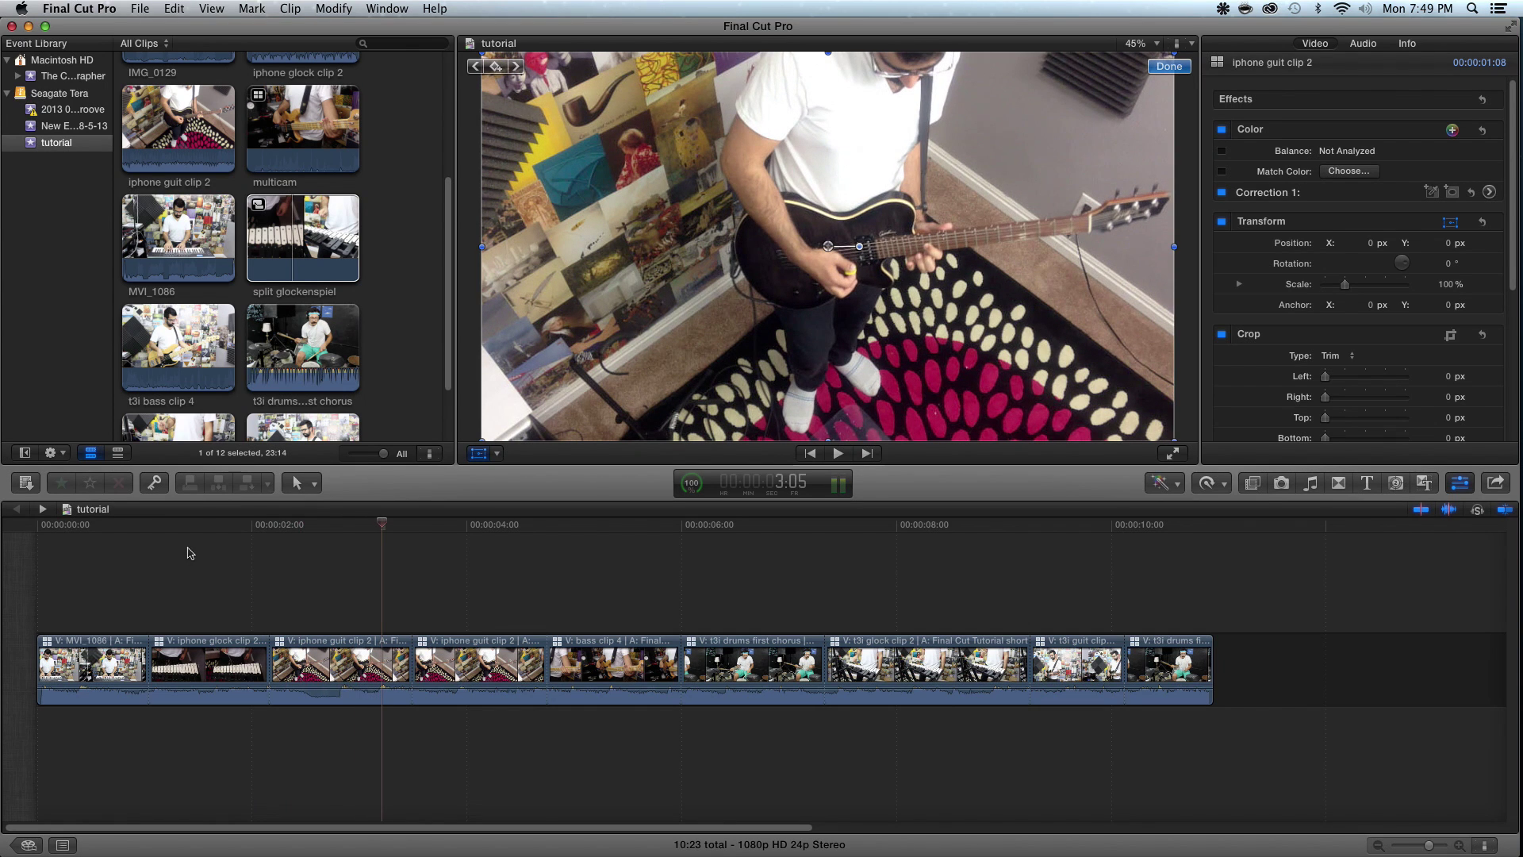
left_click(84, 10)
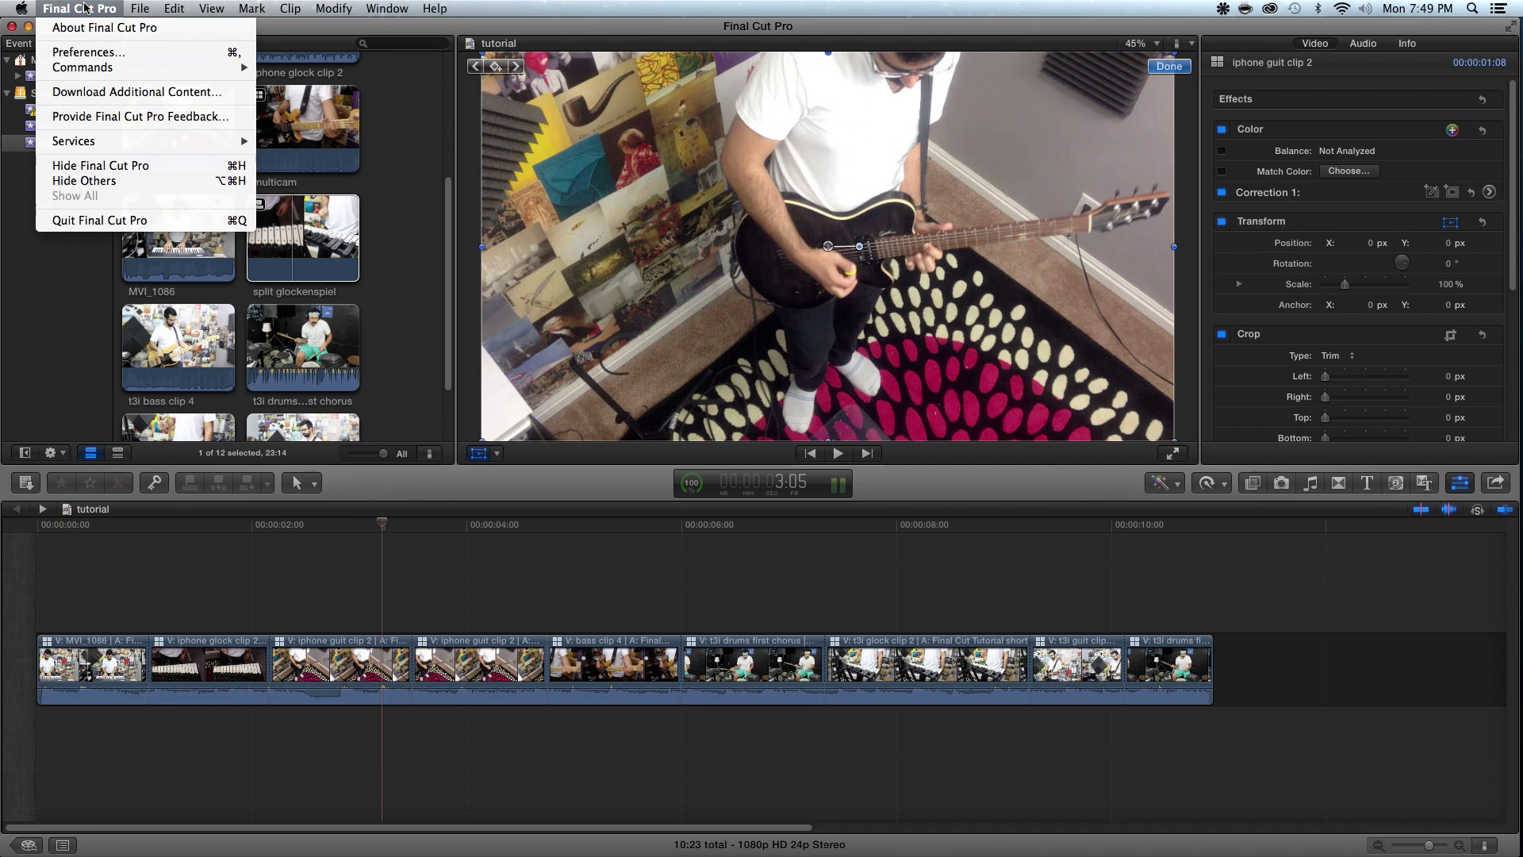
left_click(87, 52)
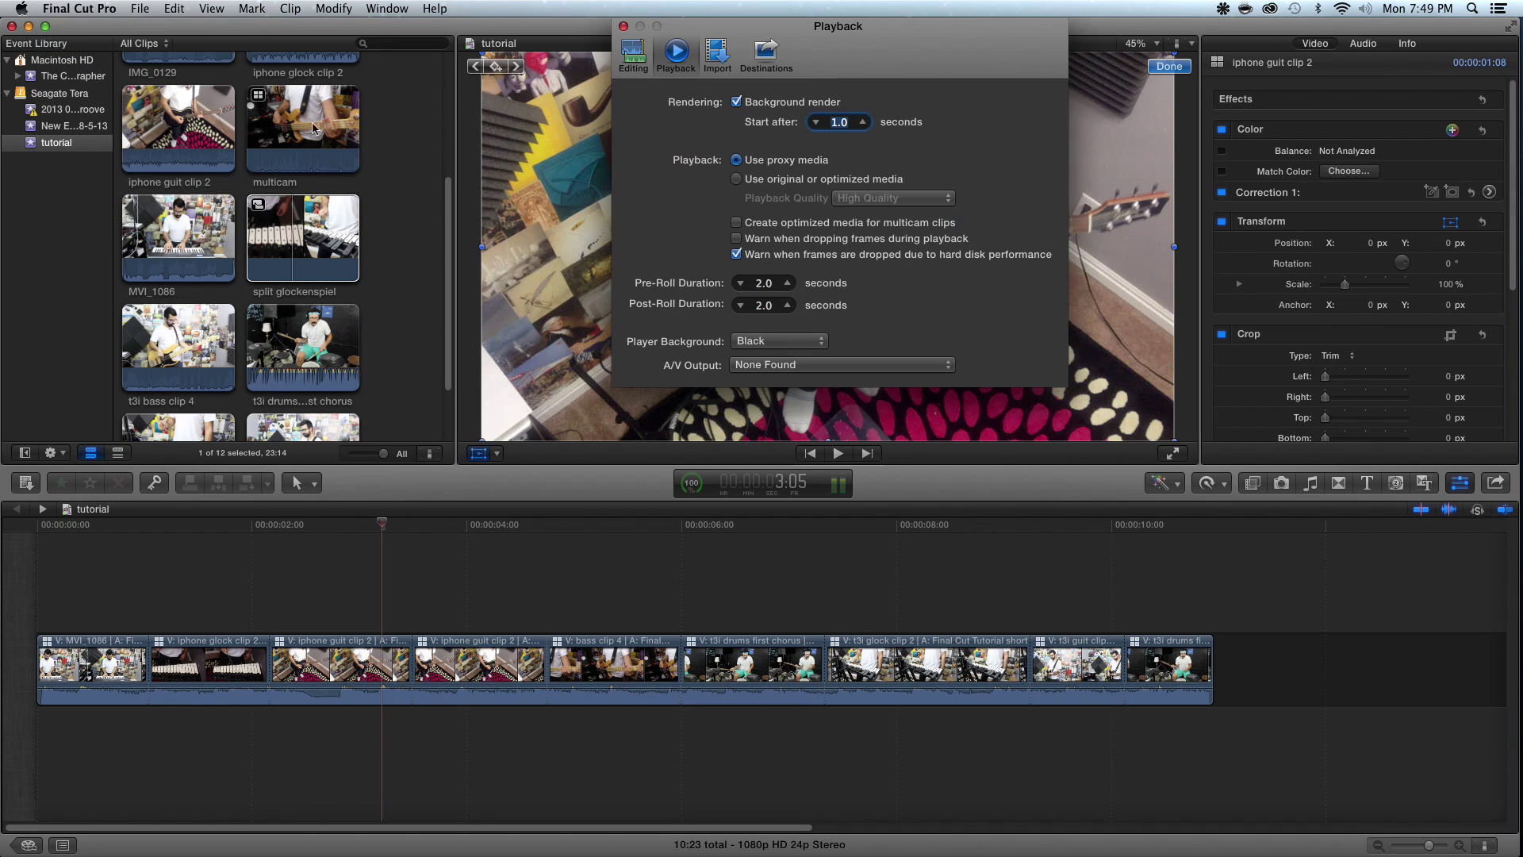
left_click(736, 179)
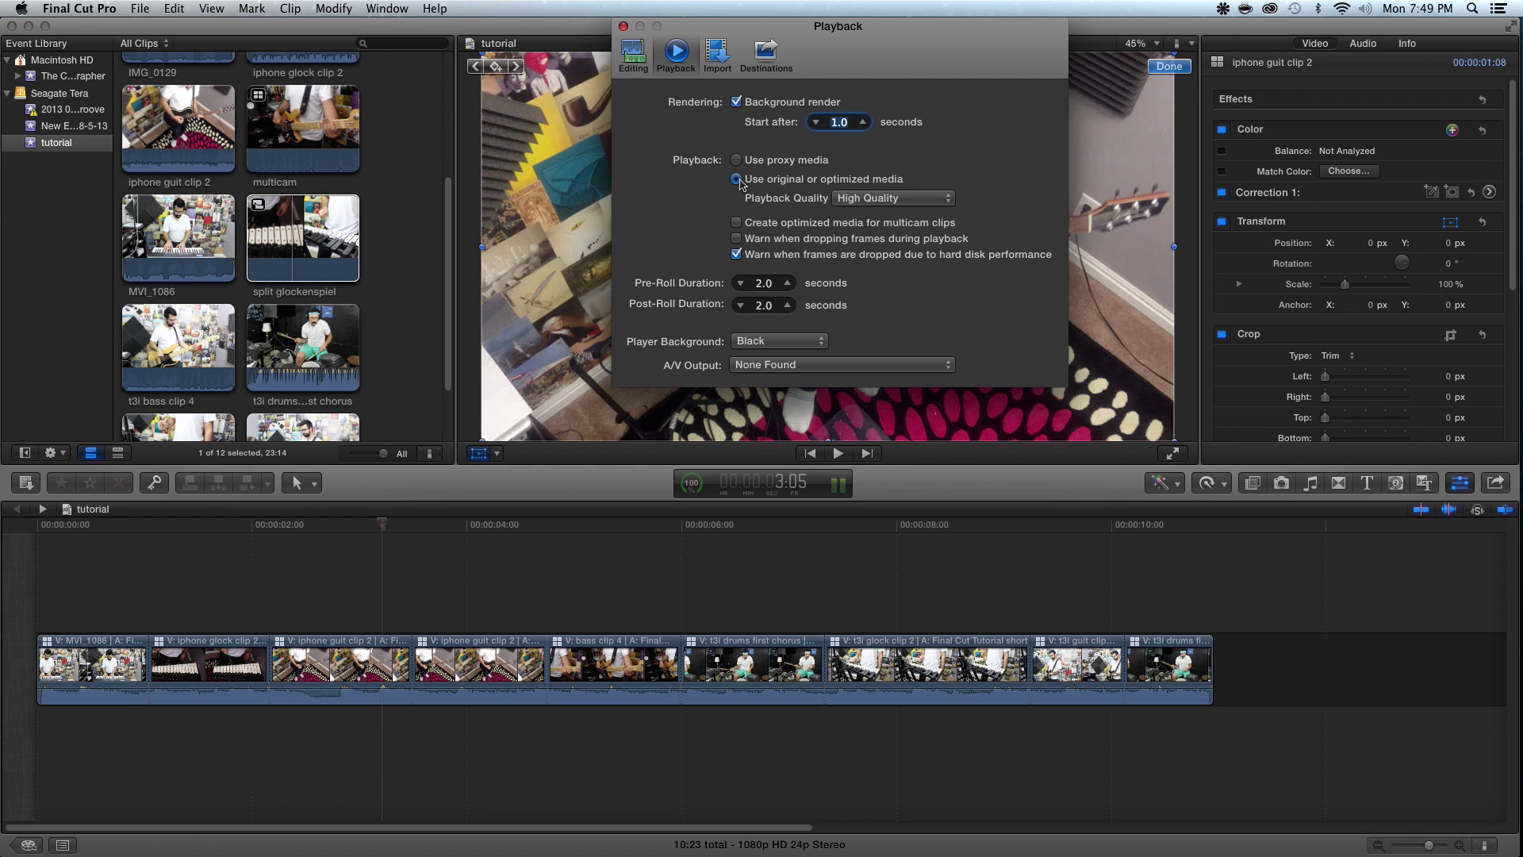
left_click(624, 27)
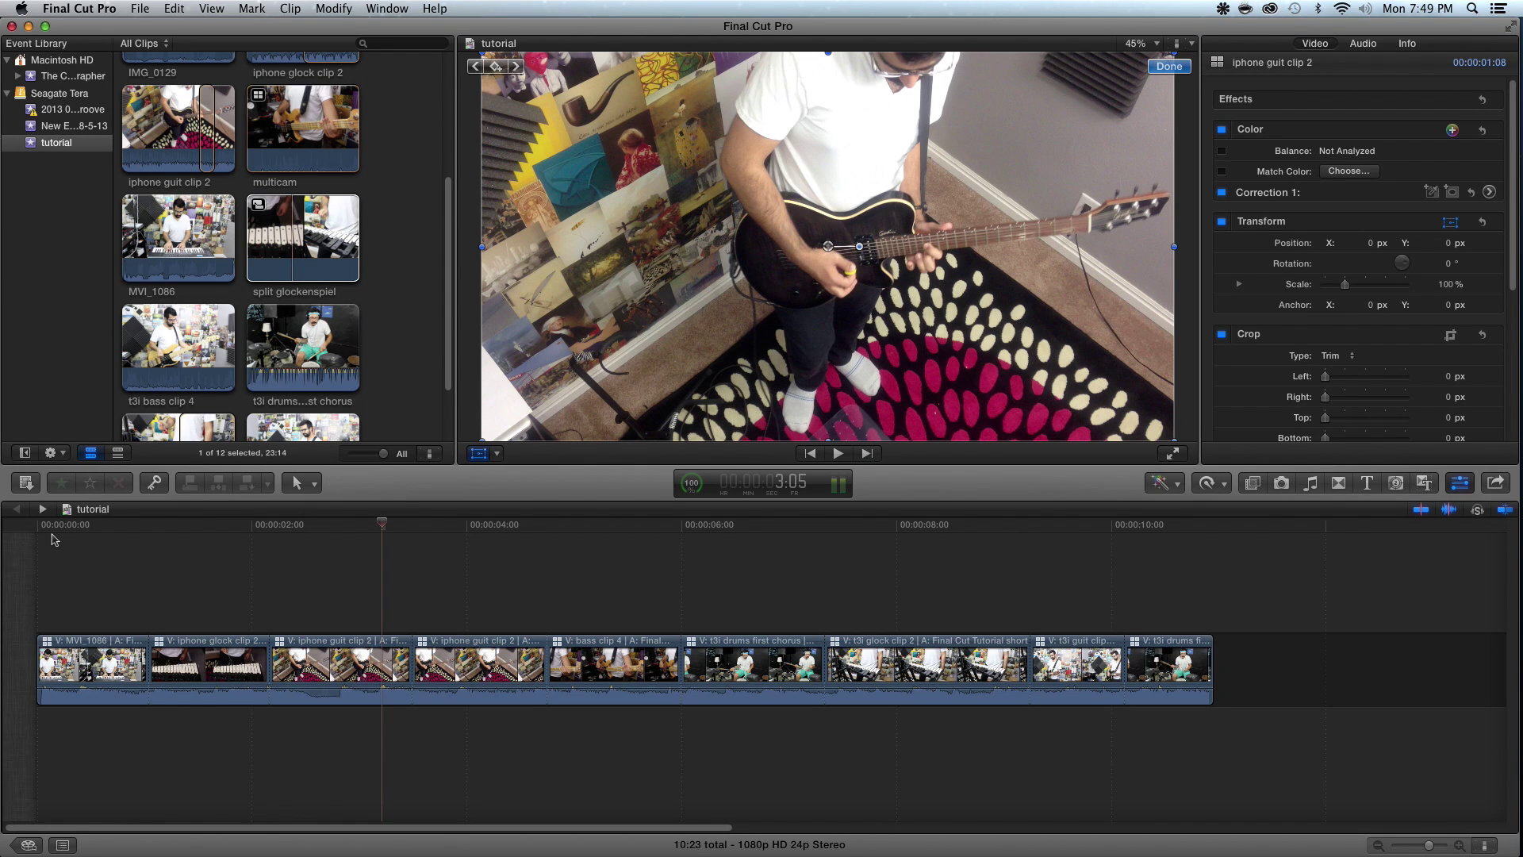
Play the opening of the timeline again from the start and return the playhead to the beginning
key("Home")
key("space")
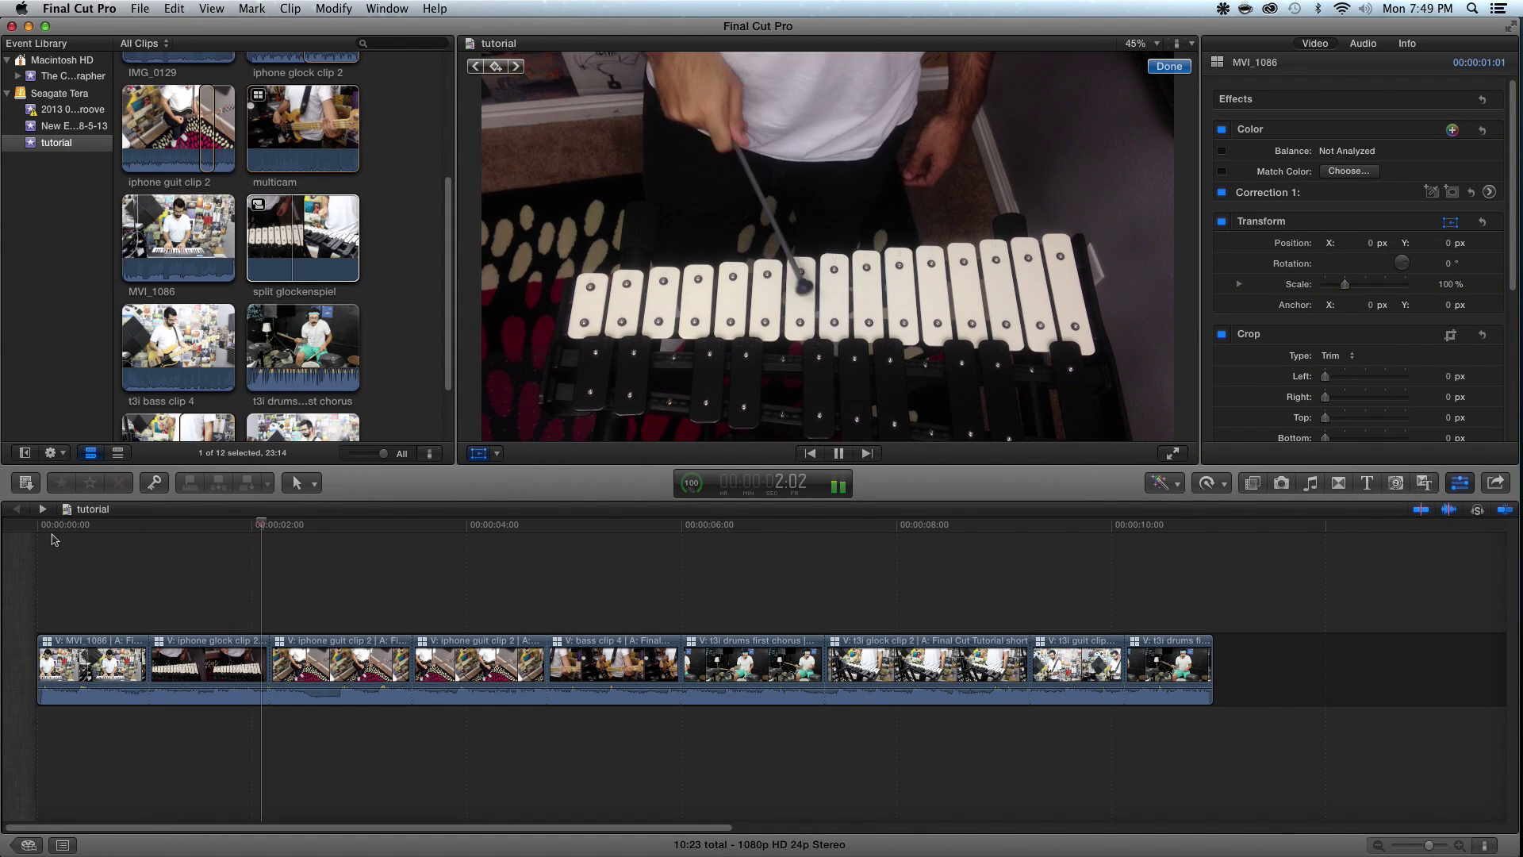
key("space")
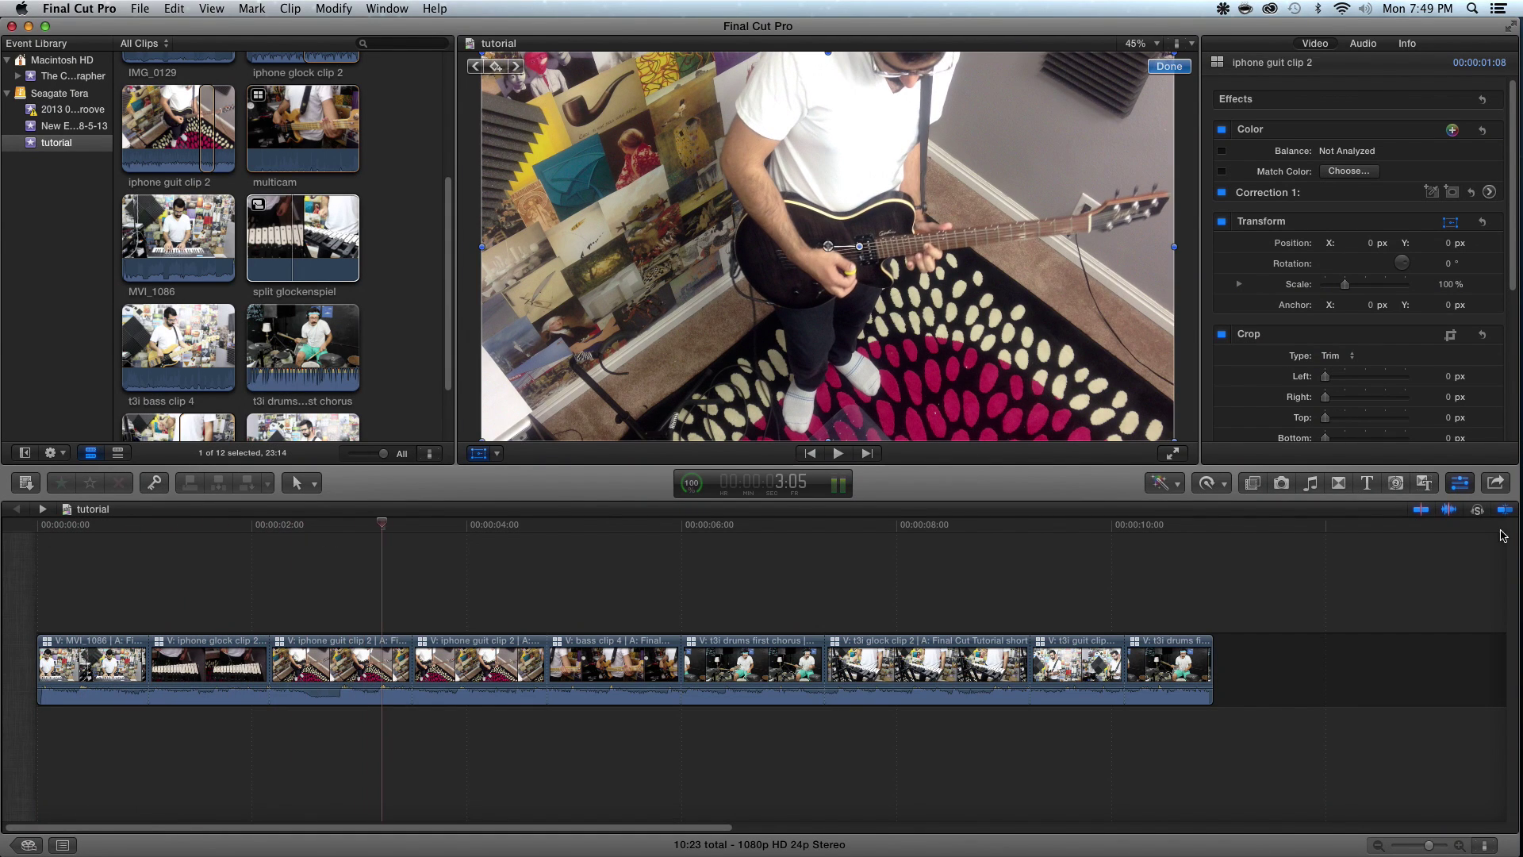
key("Home")
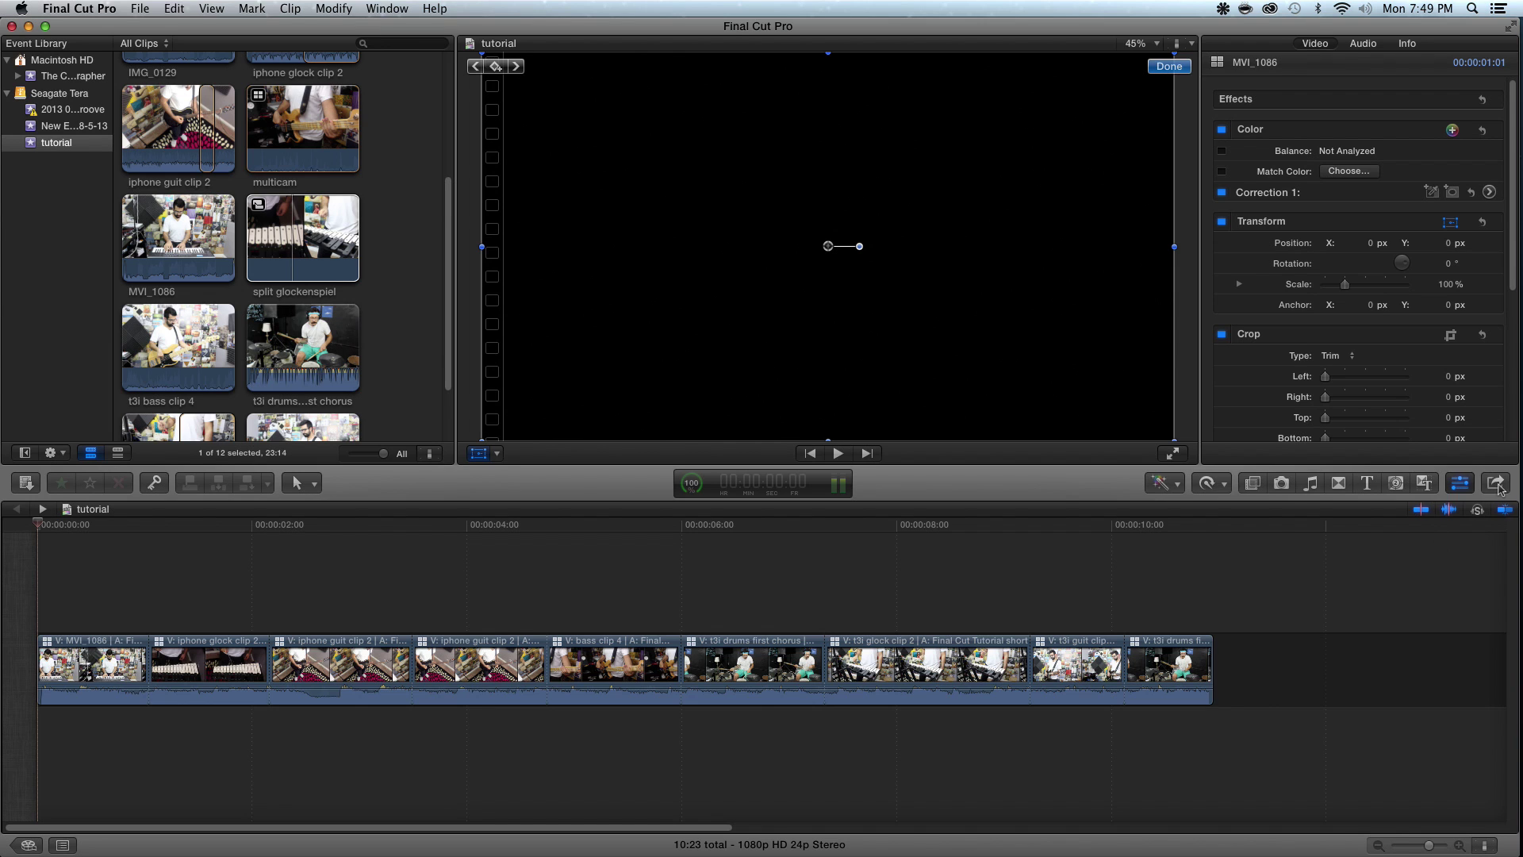
Set up a Master File export of the project as Video and Audio with the H.264 video codec
left_click(1496, 485)
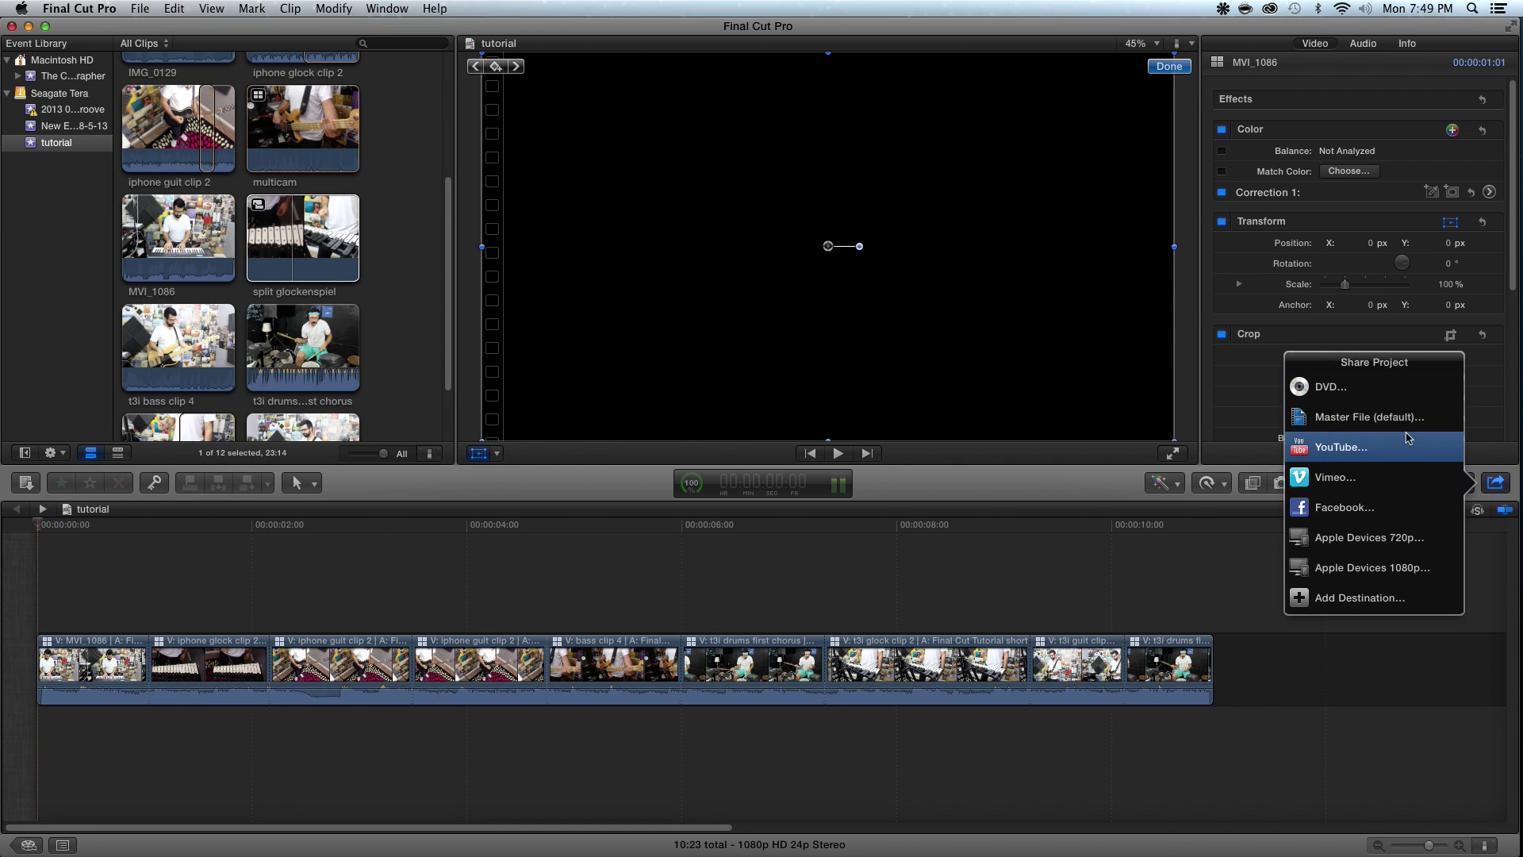
left_click(1401, 426)
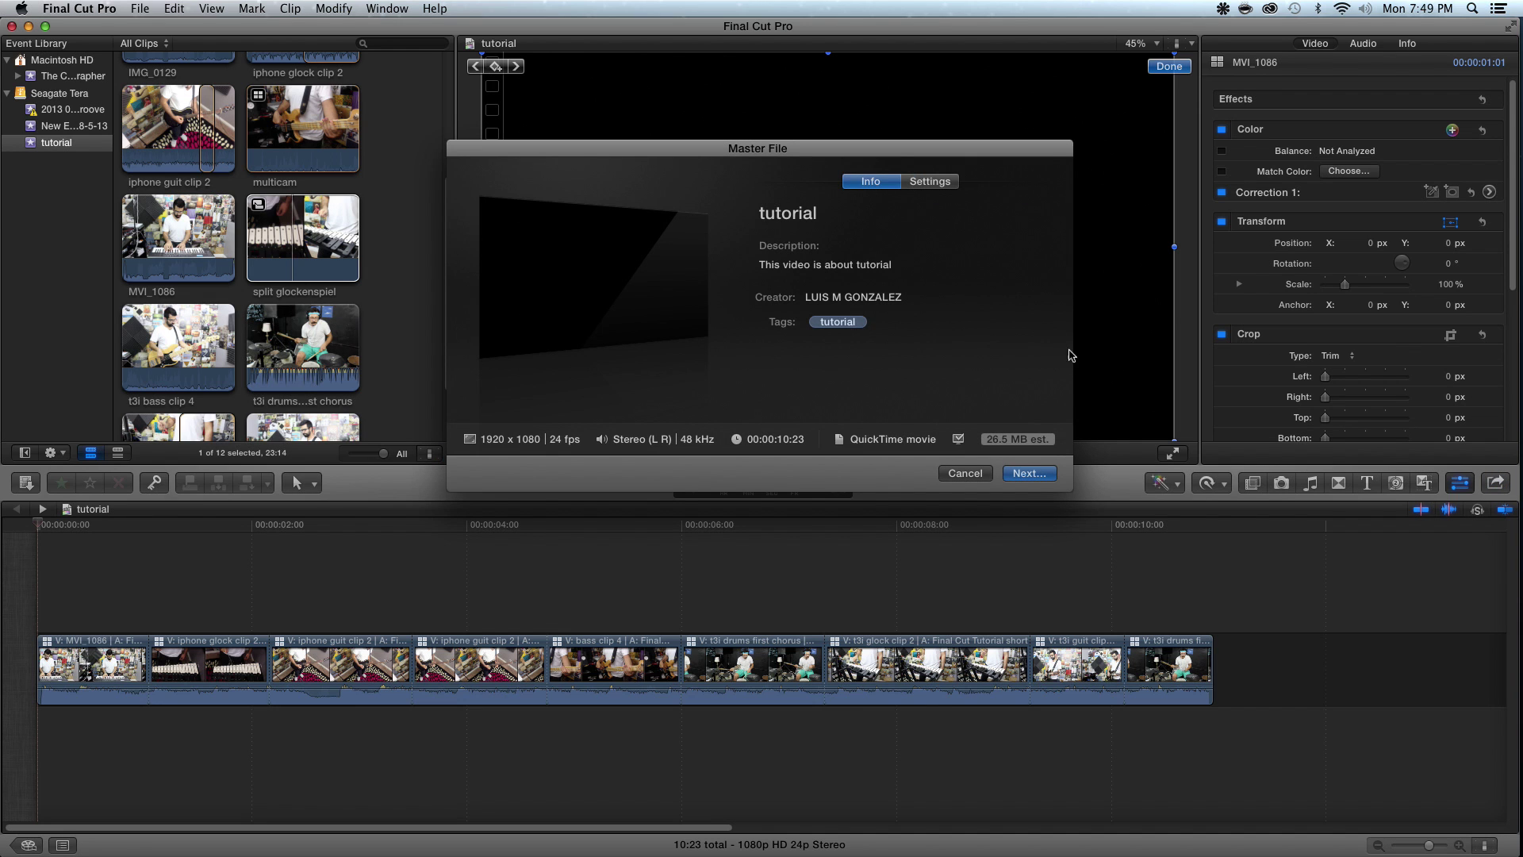
left_click(943, 183)
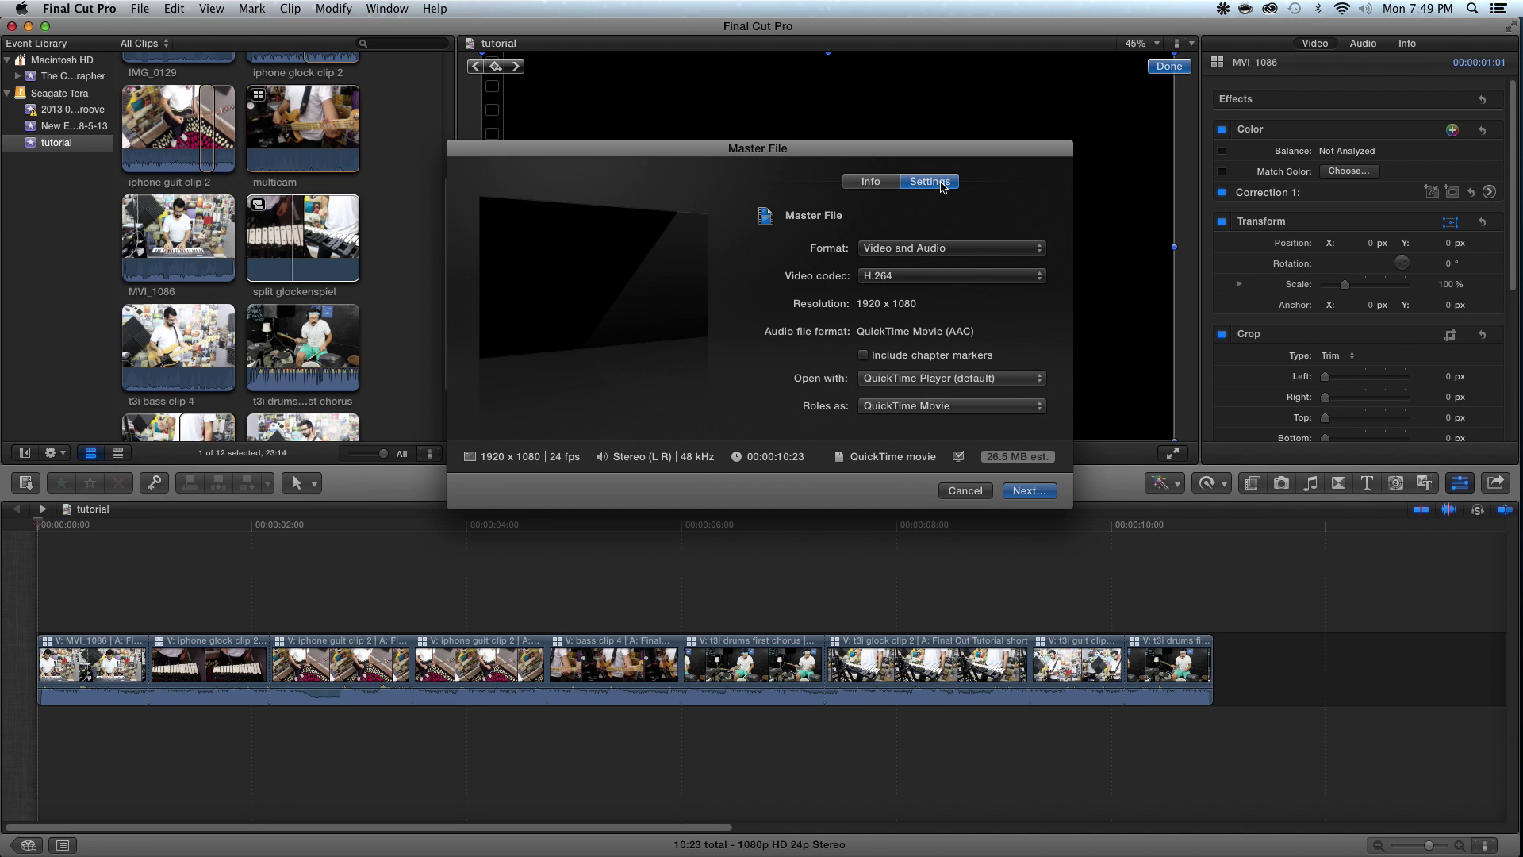
left_click(907, 249)
left_click(907, 251)
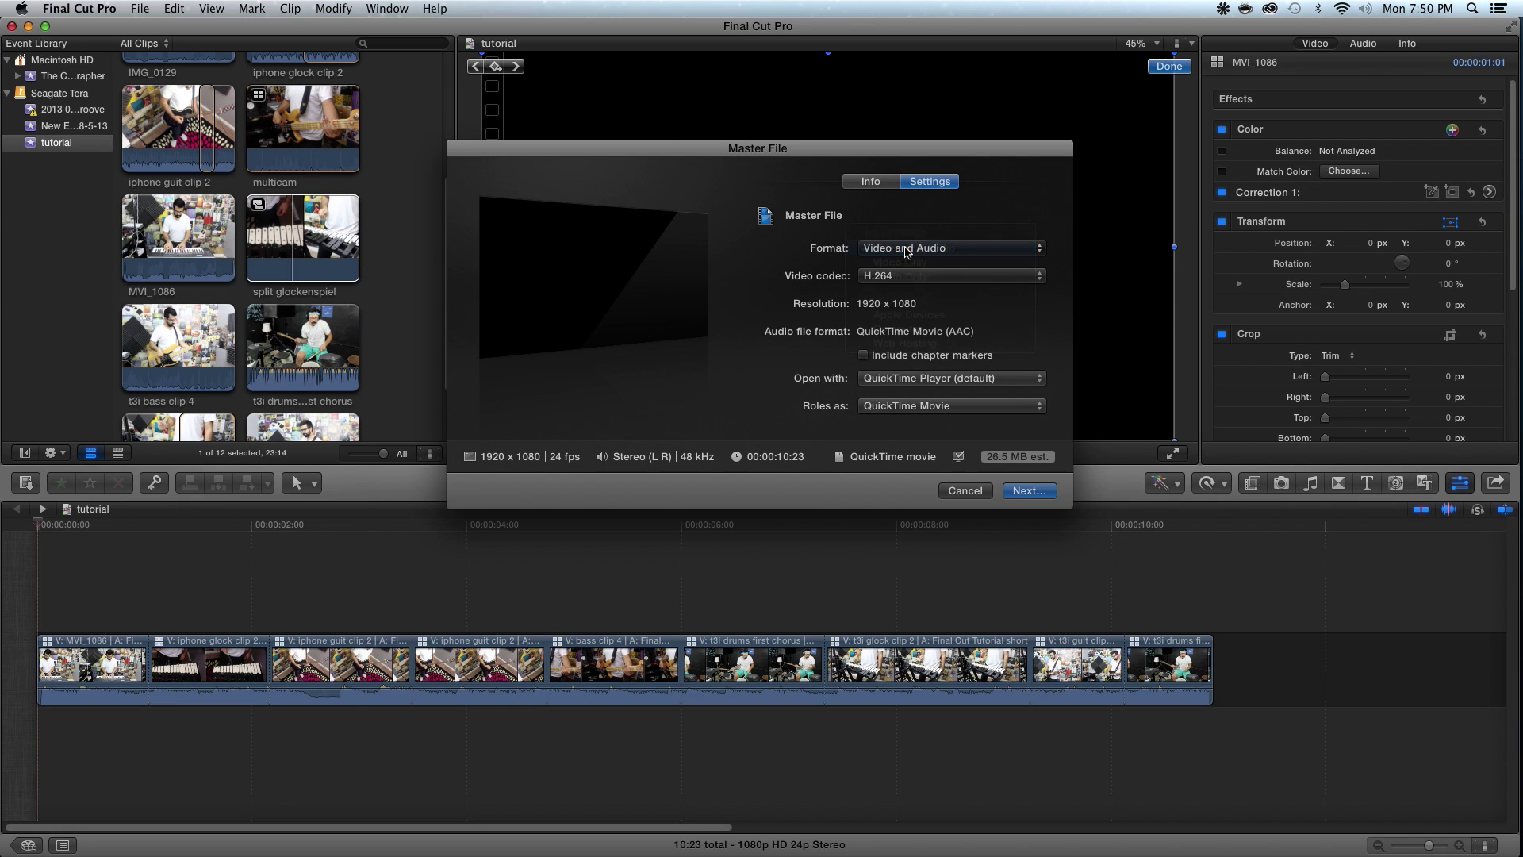
left_click(902, 276)
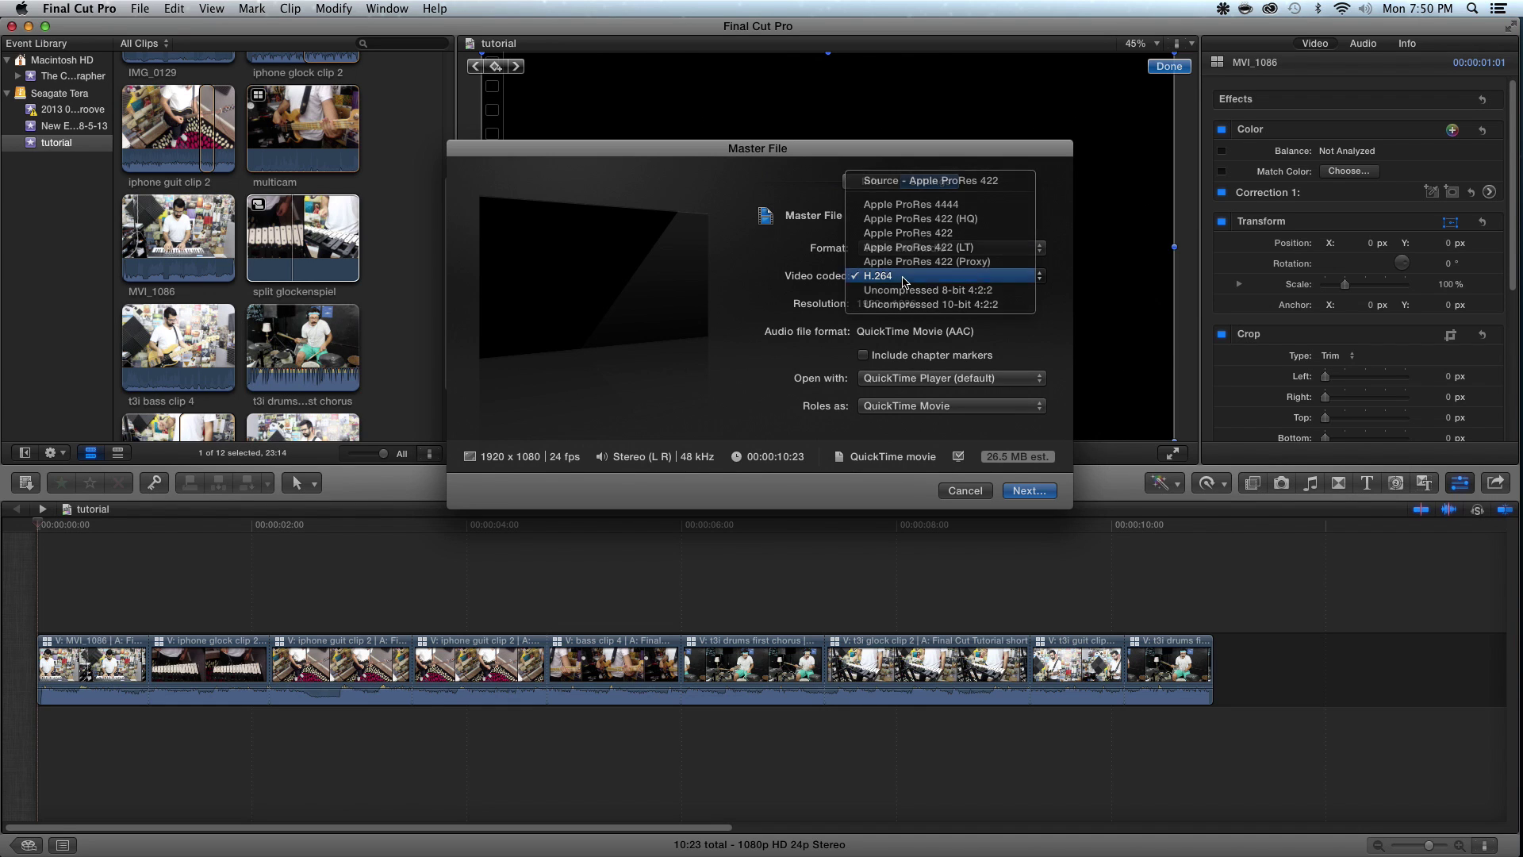
left_click(904, 281)
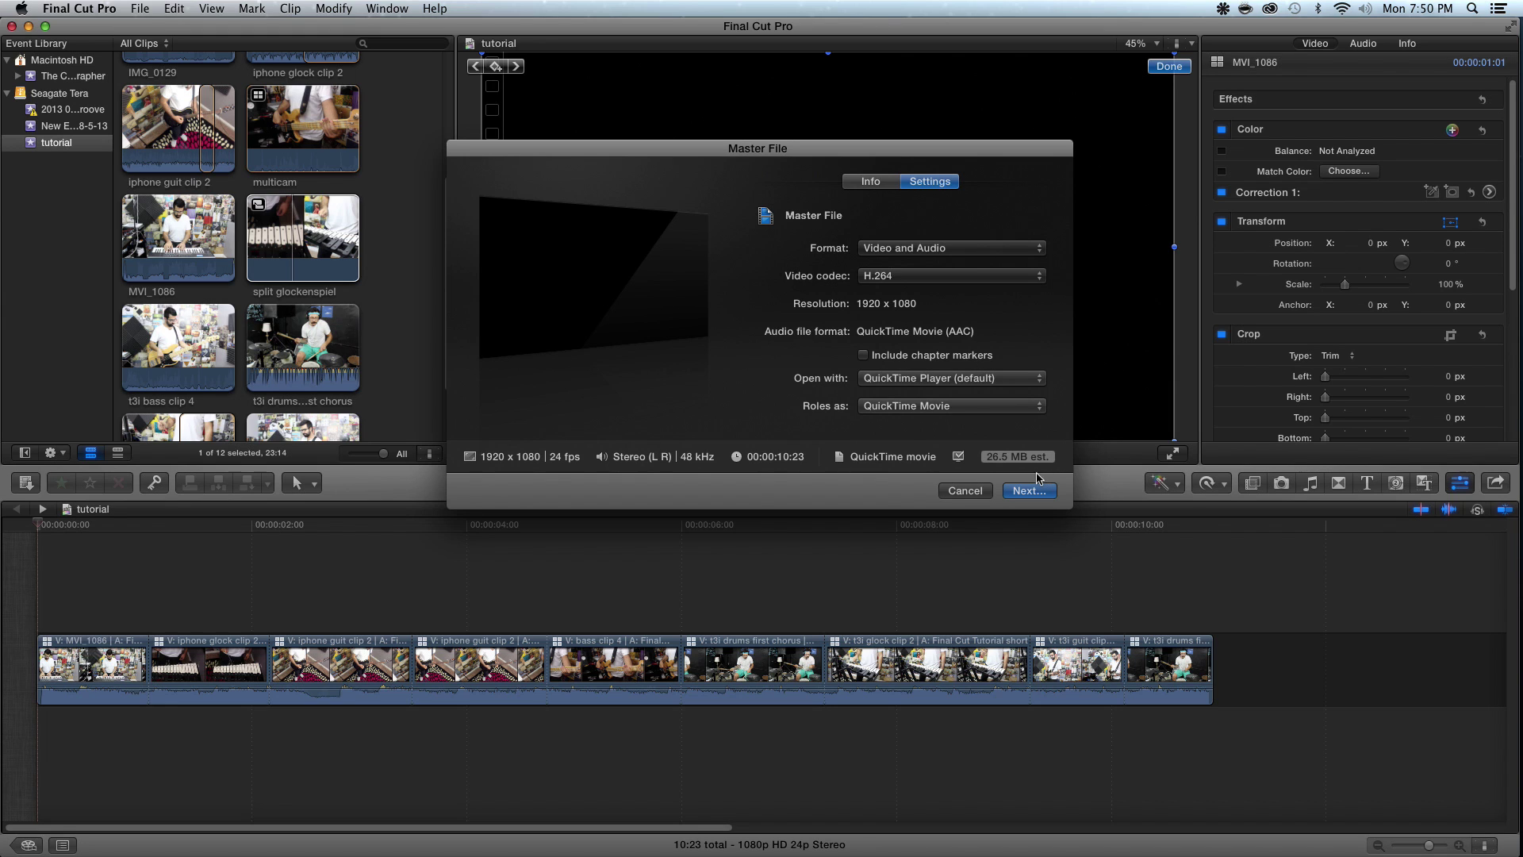
Try the Apple ProRes 422 video codec for the master file and switch back to H.264
left_click(954, 278)
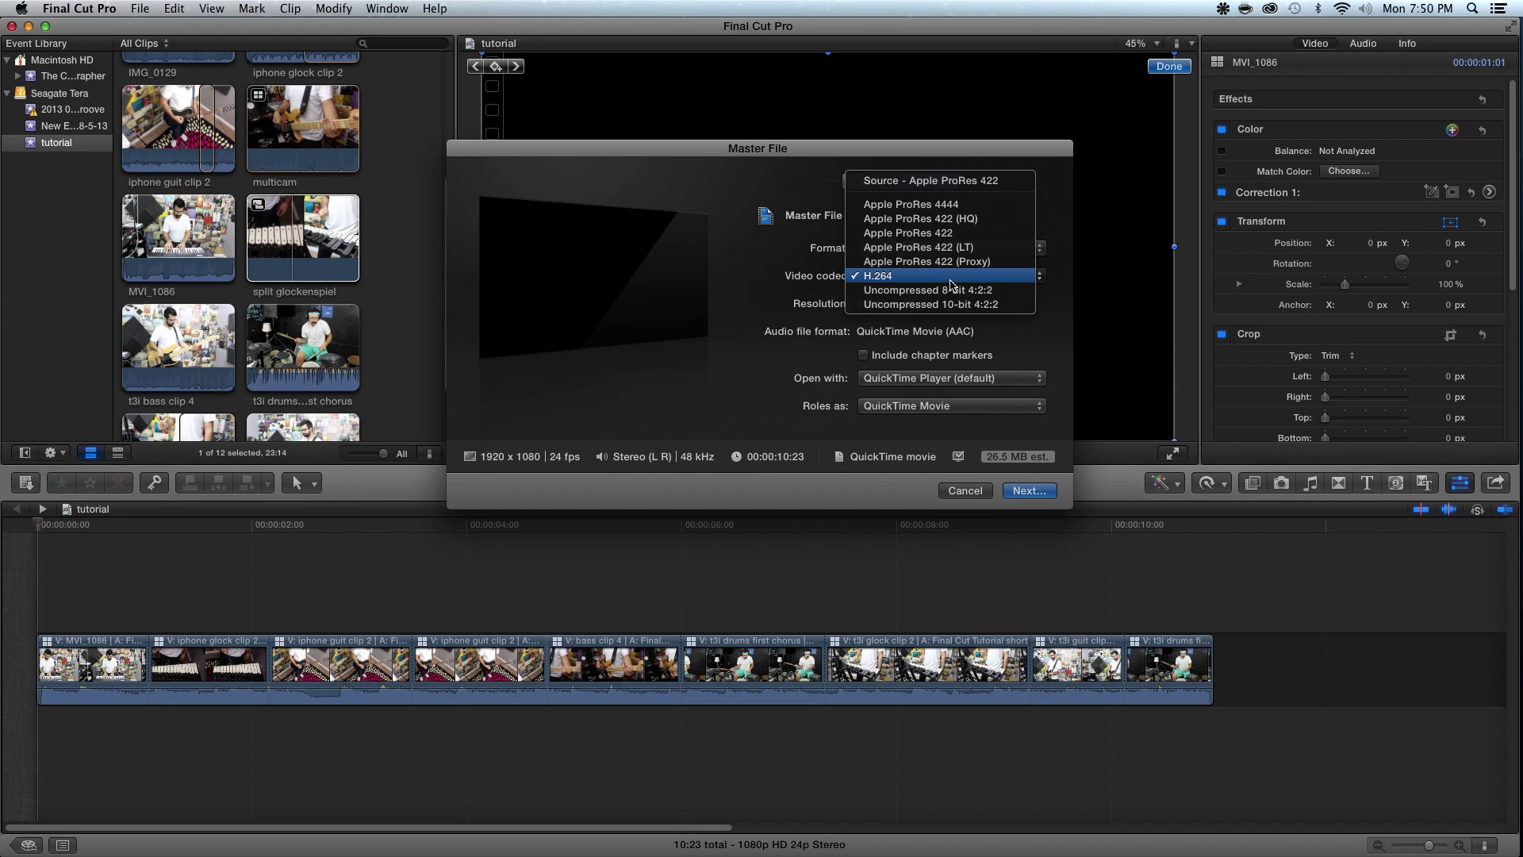
left_click(951, 233)
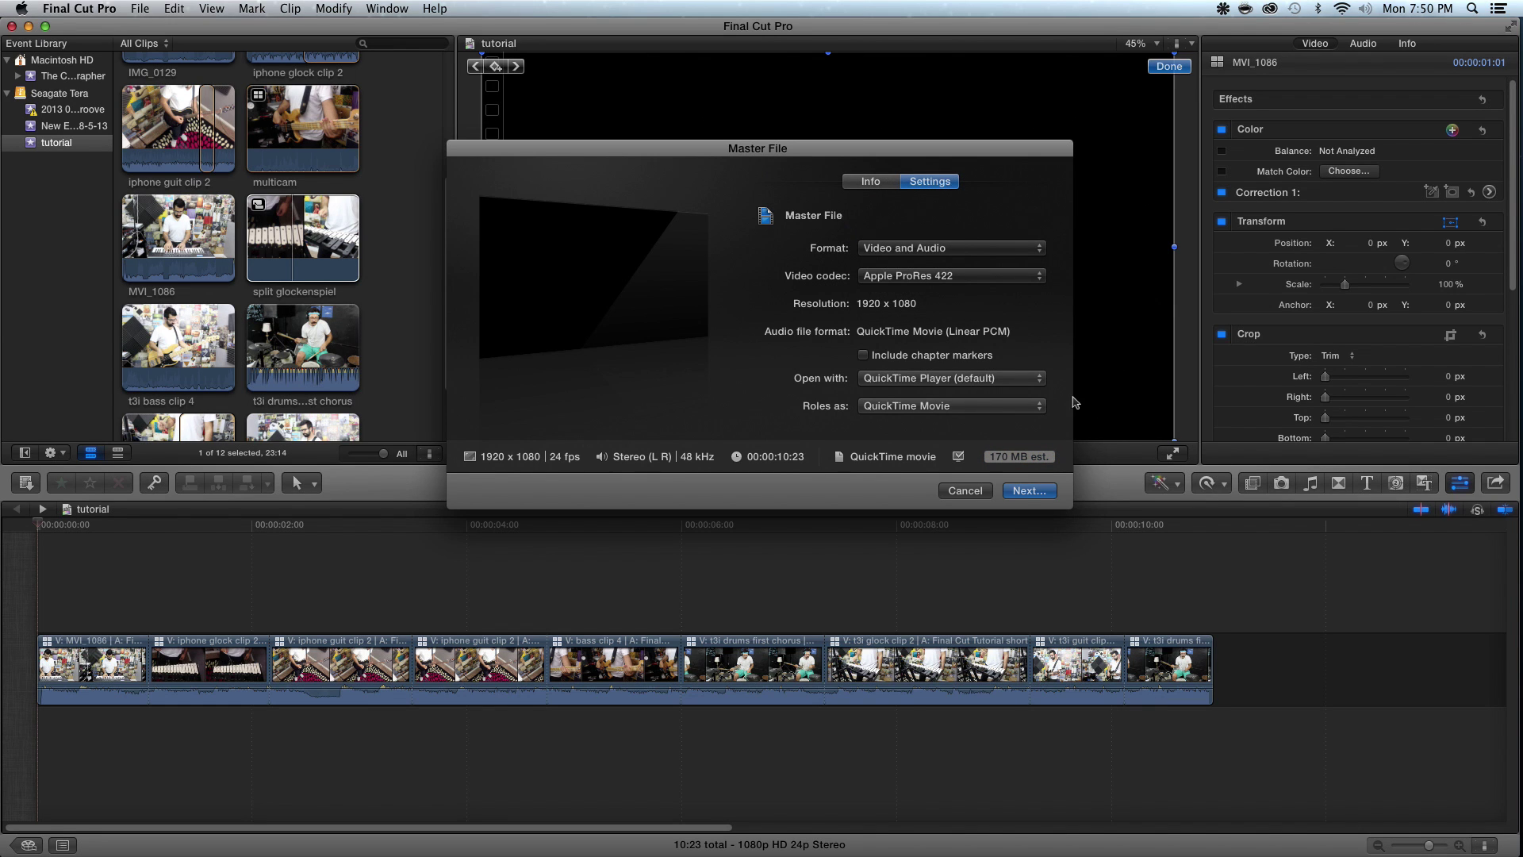
left_click(1002, 275)
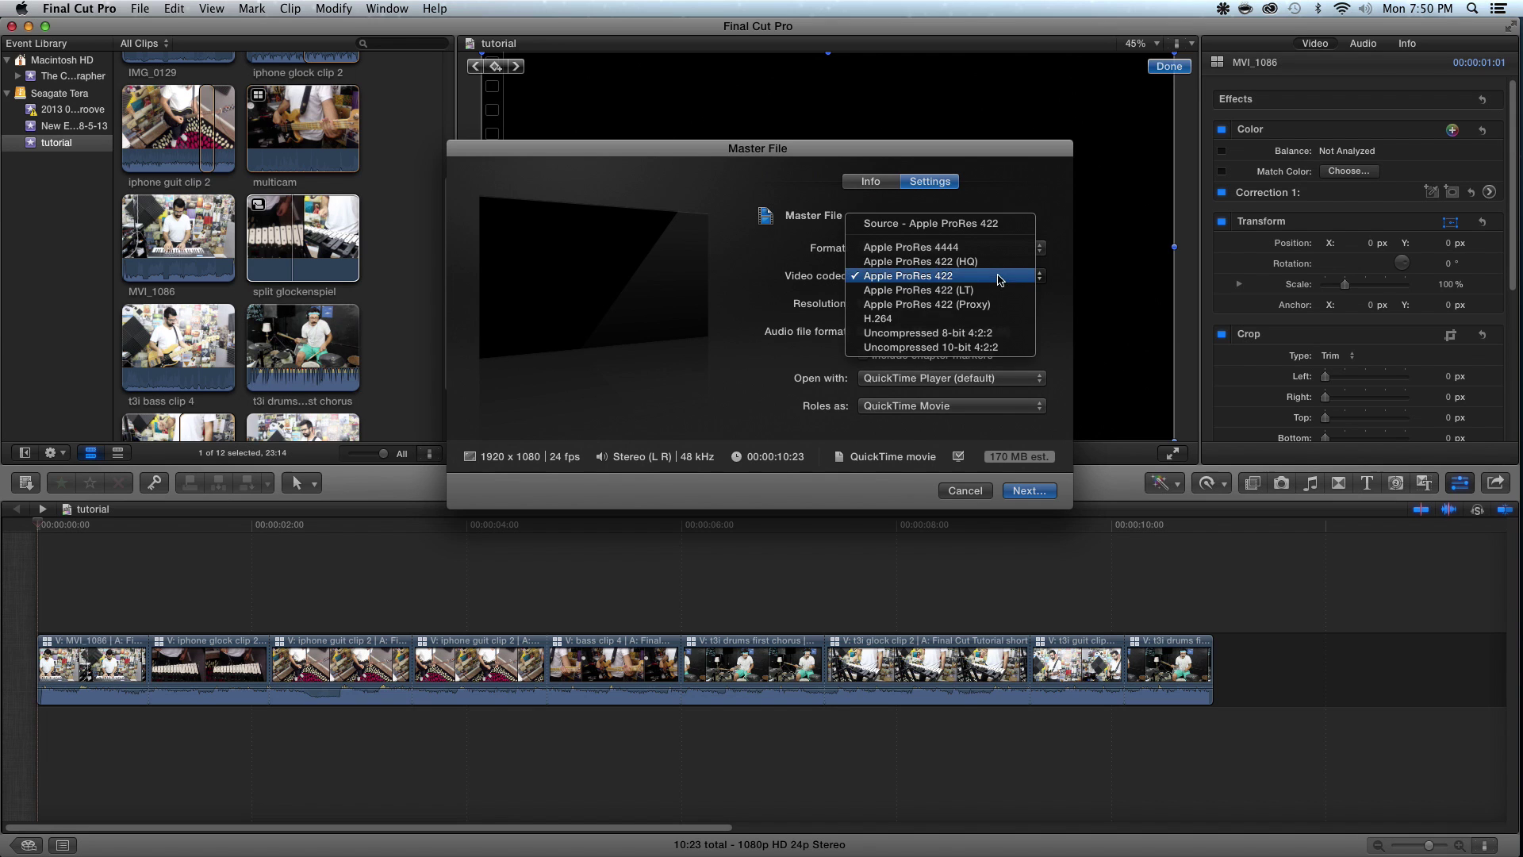
left_click(907, 325)
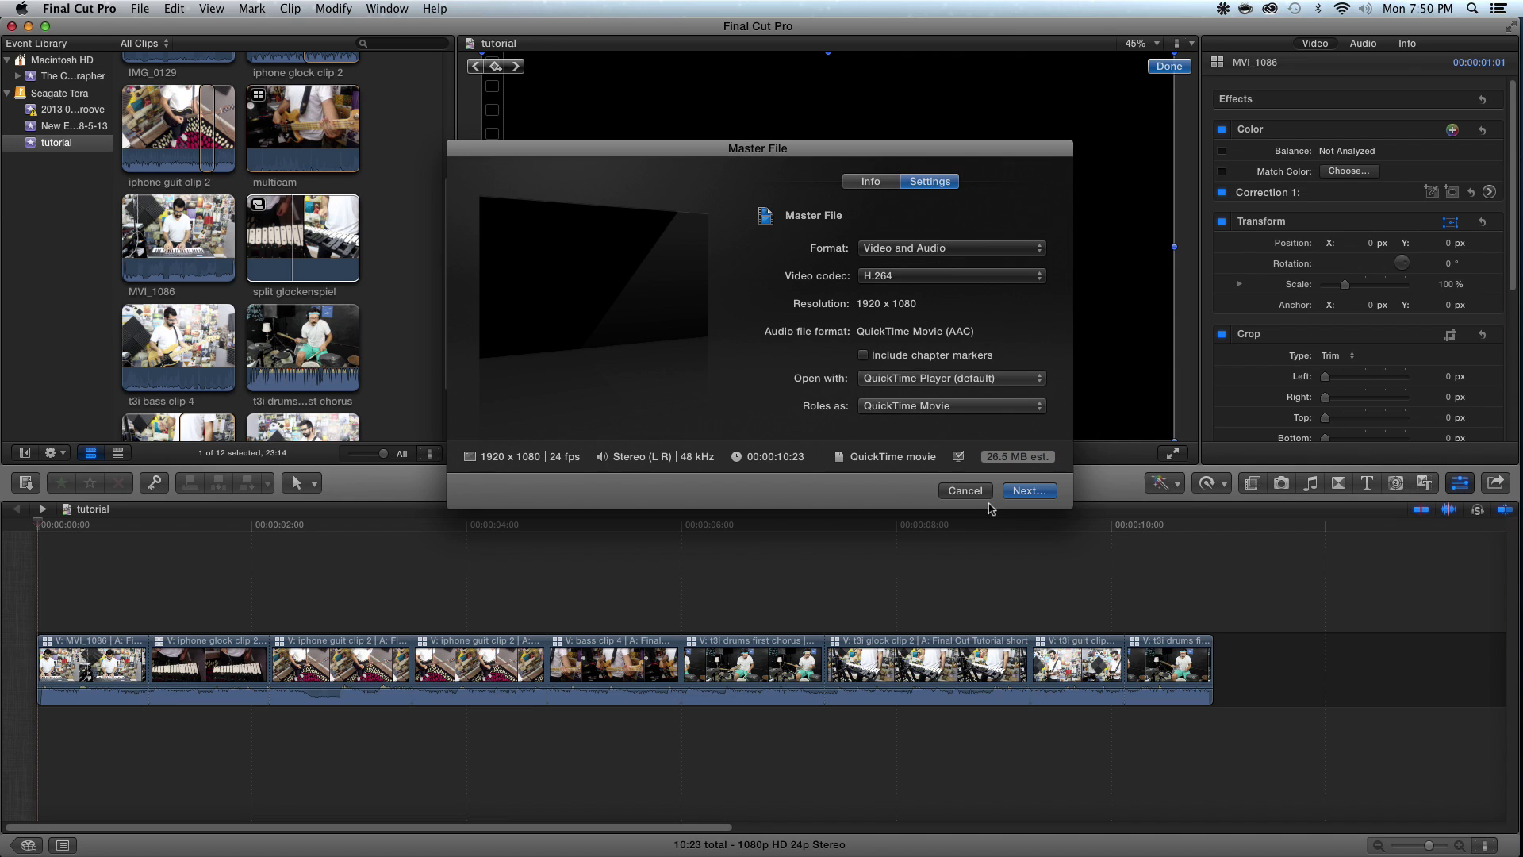
Save the master file as tutorial in the Finalized videos folder on Seagate Tera and show the sharing progress in Background Tasks
left_click(1030, 491)
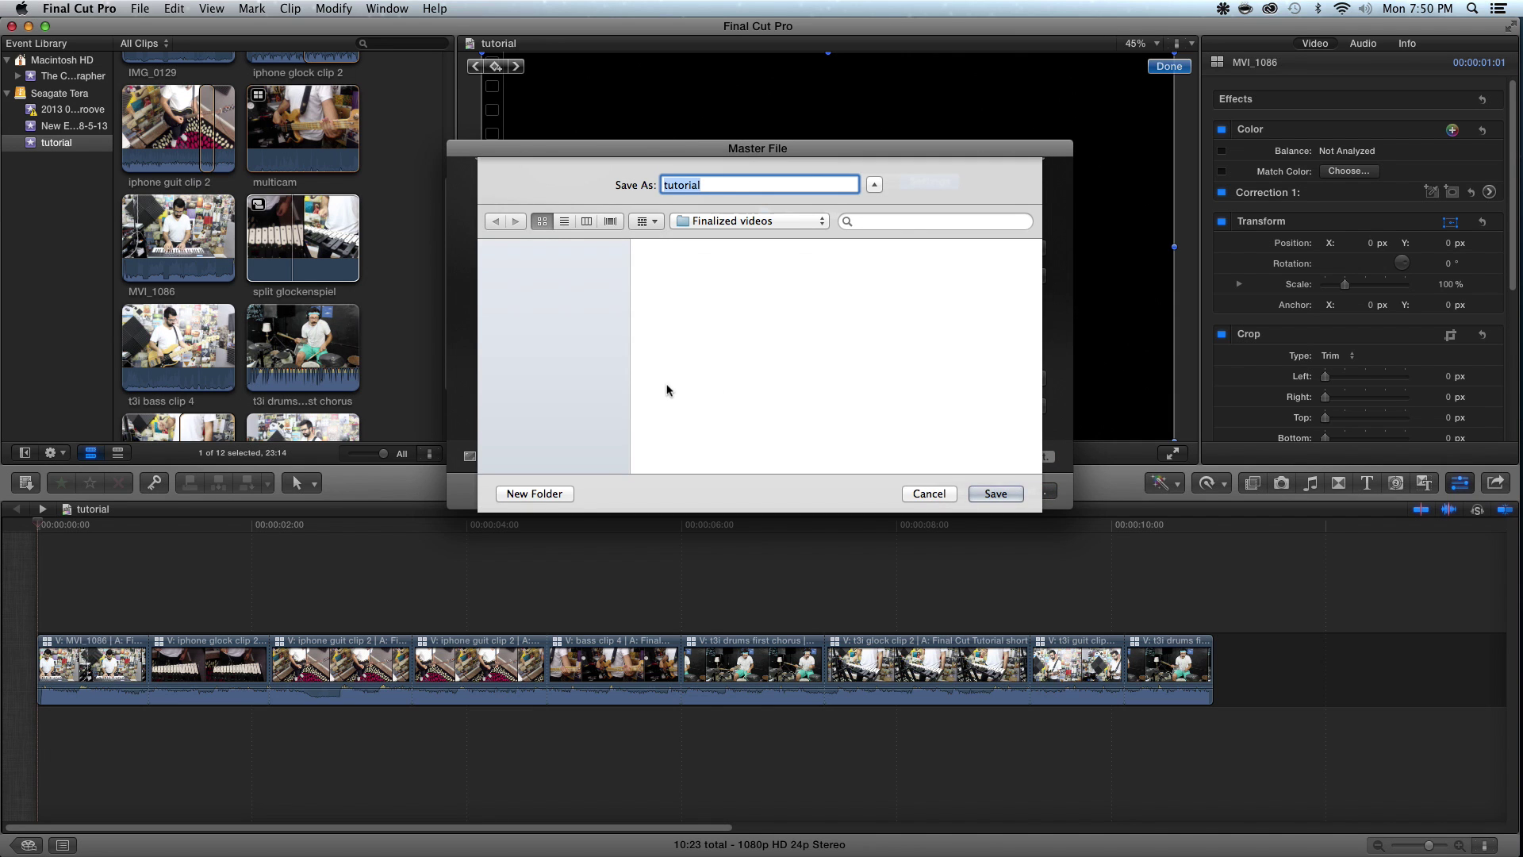
scroll(564, 384, "down", 3)
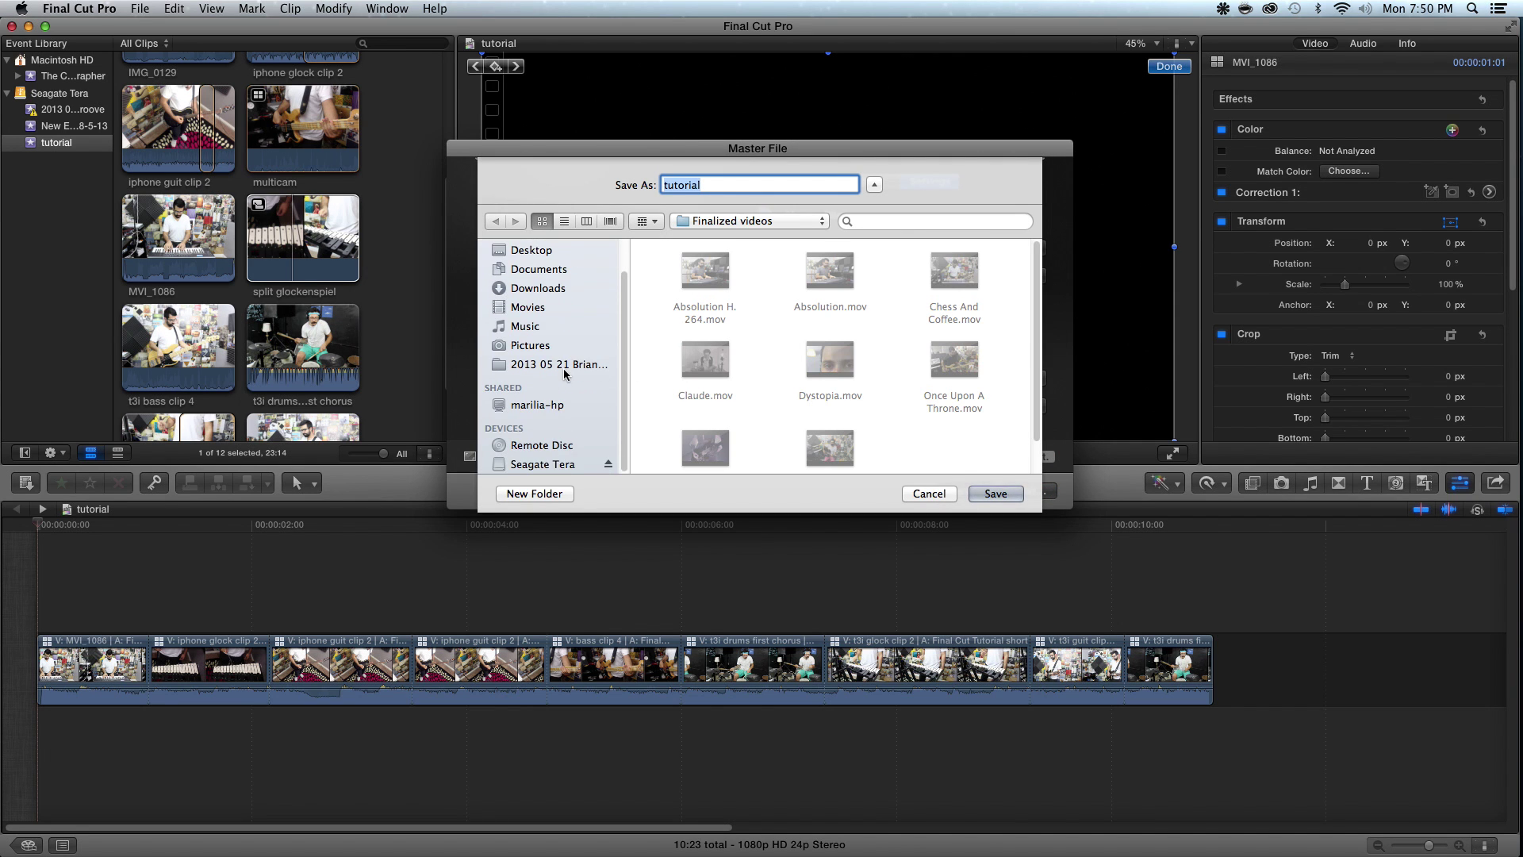
left_click(546, 464)
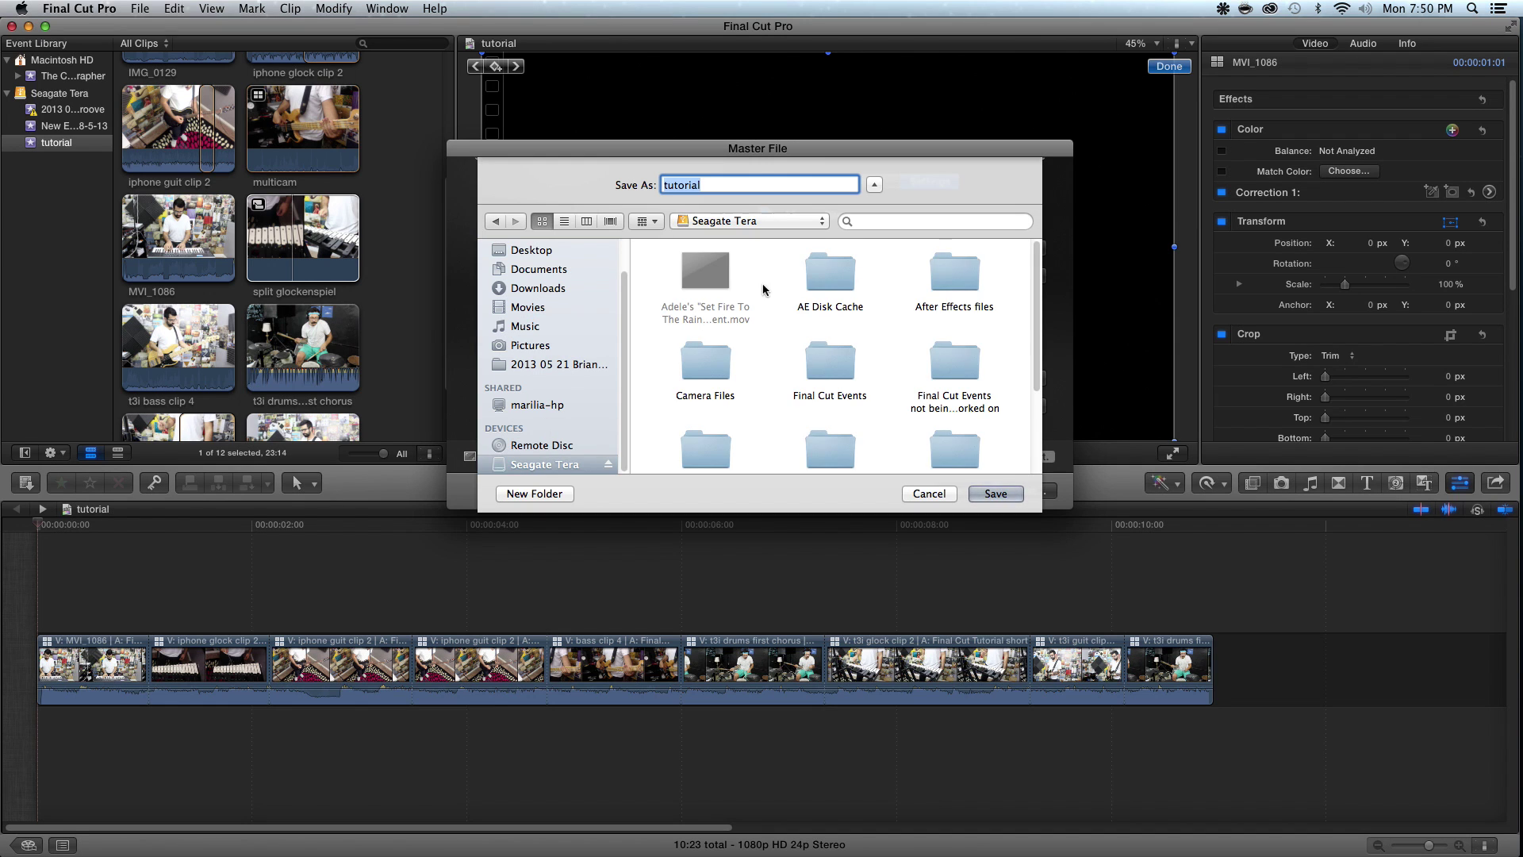
scroll(851, 317, "down", 3)
double_click(944, 333)
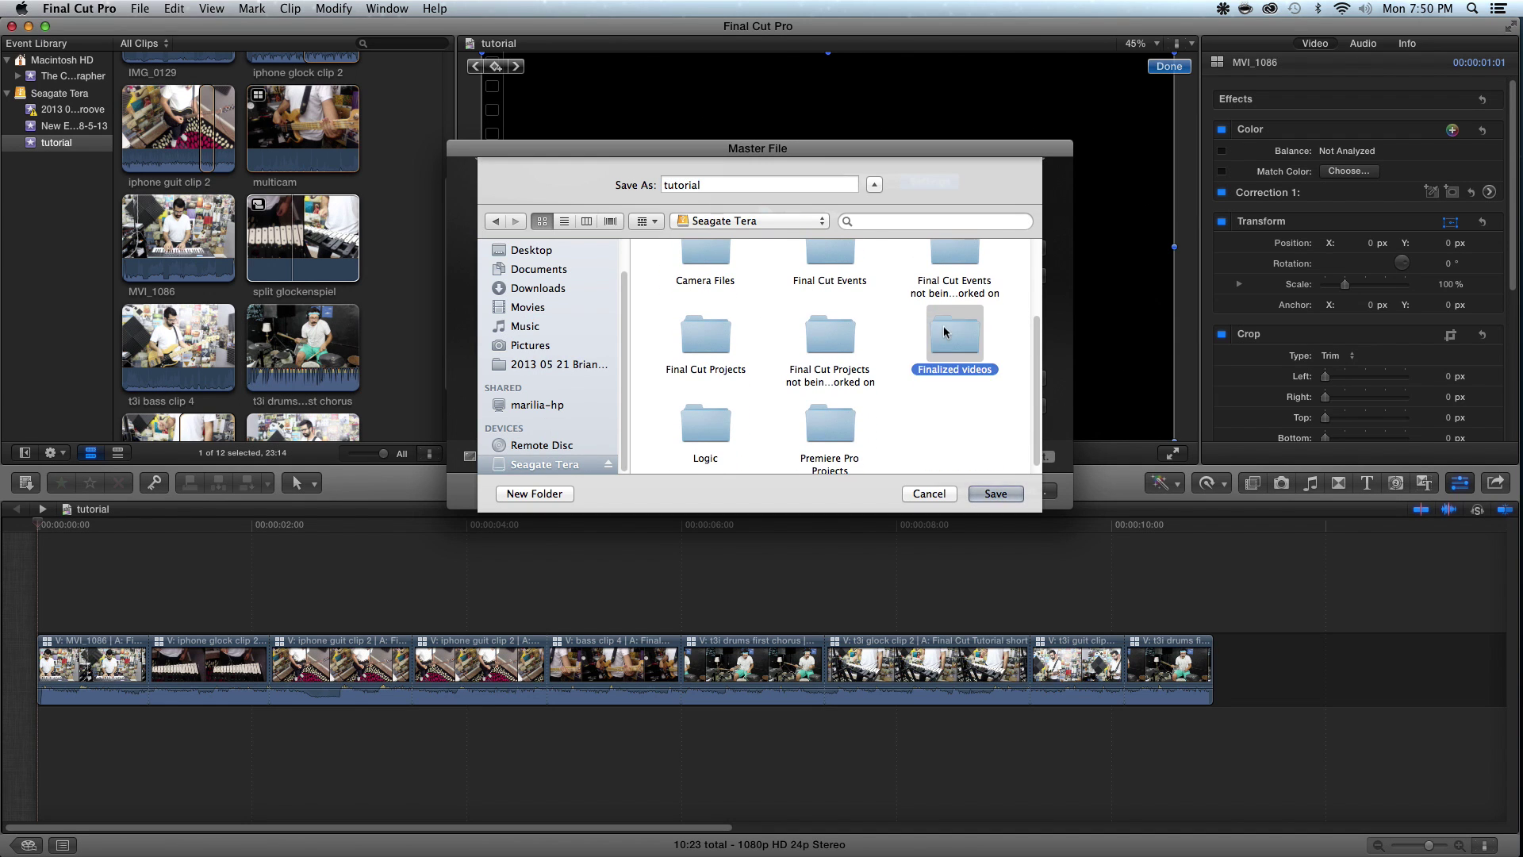
left_click(728, 181)
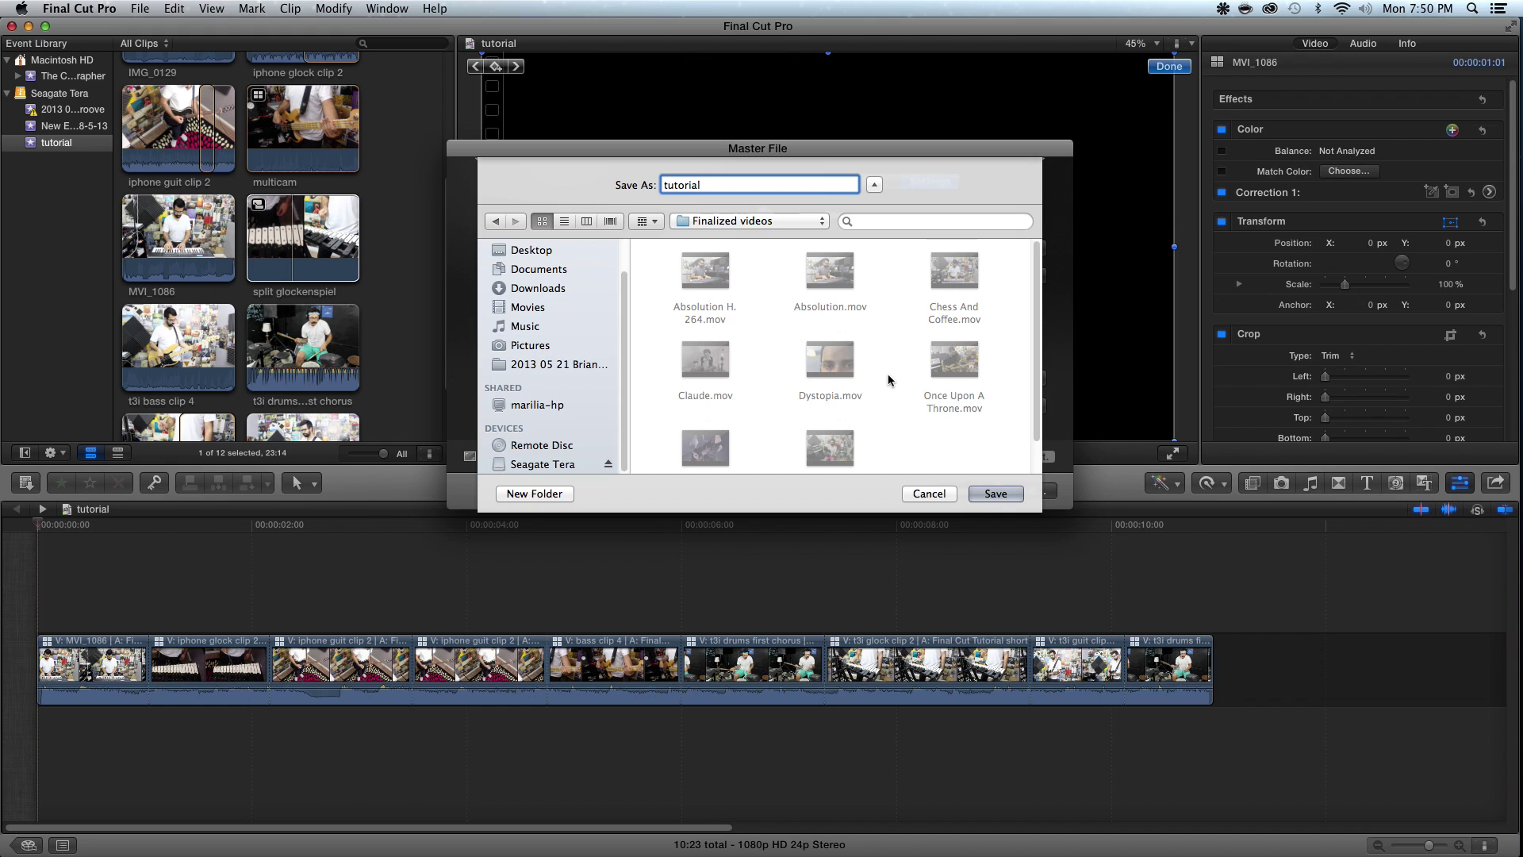
left_click(1002, 498)
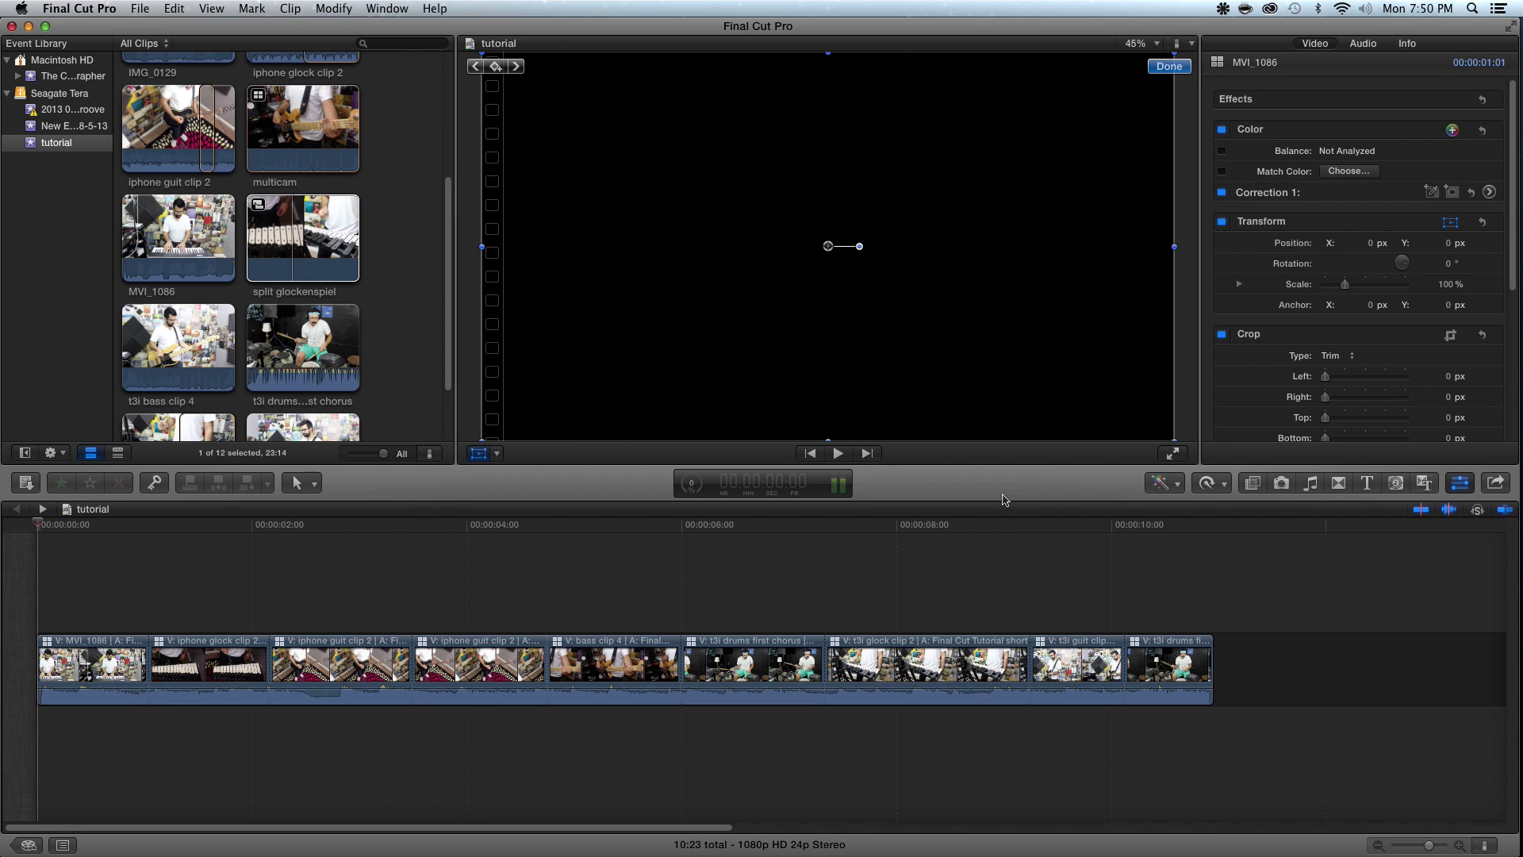
key("super+9")
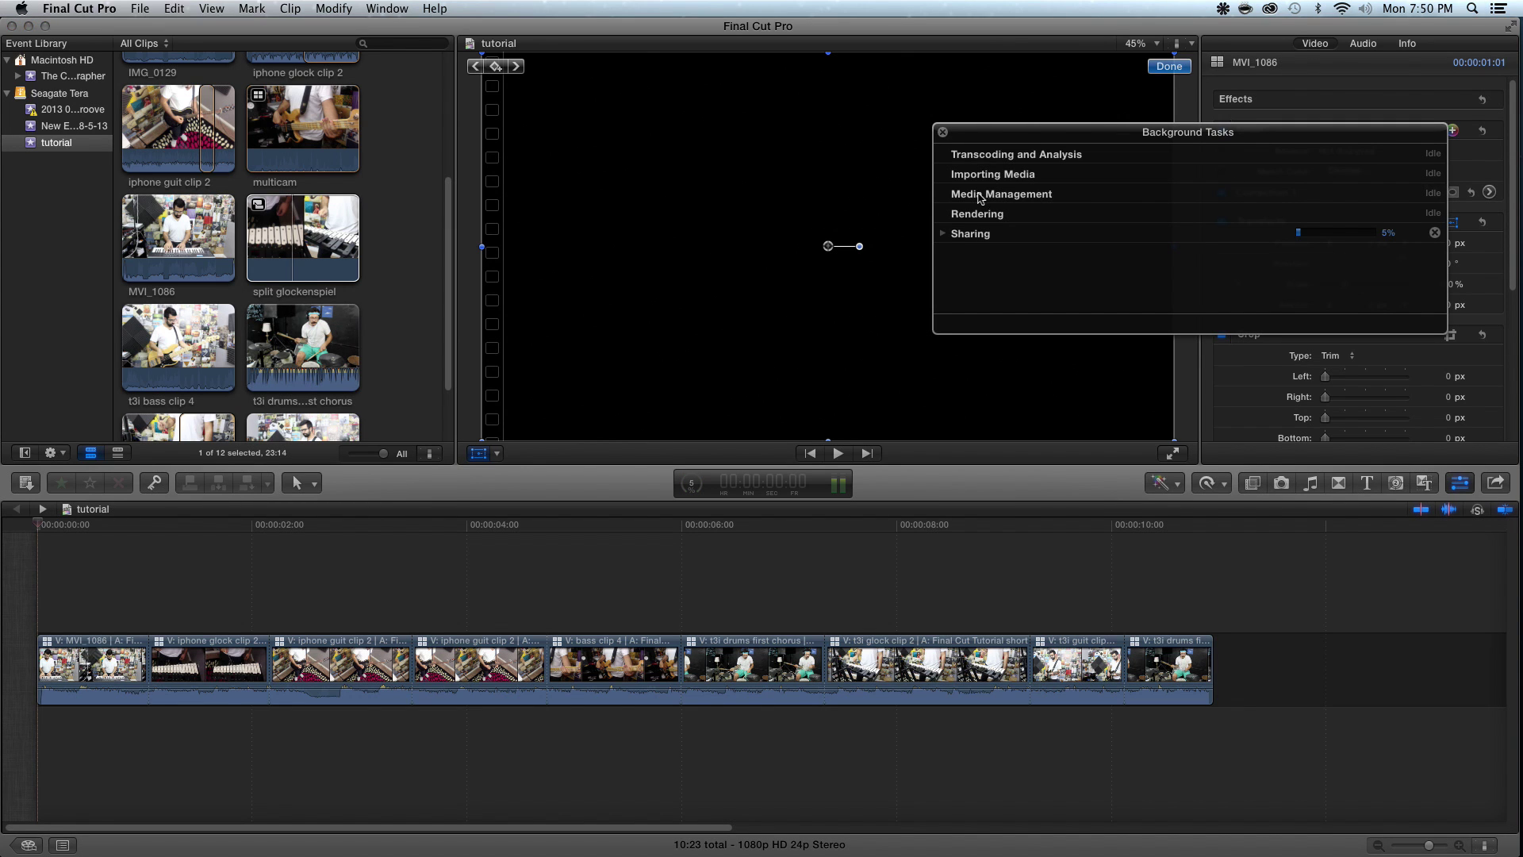
left_click(944, 233)
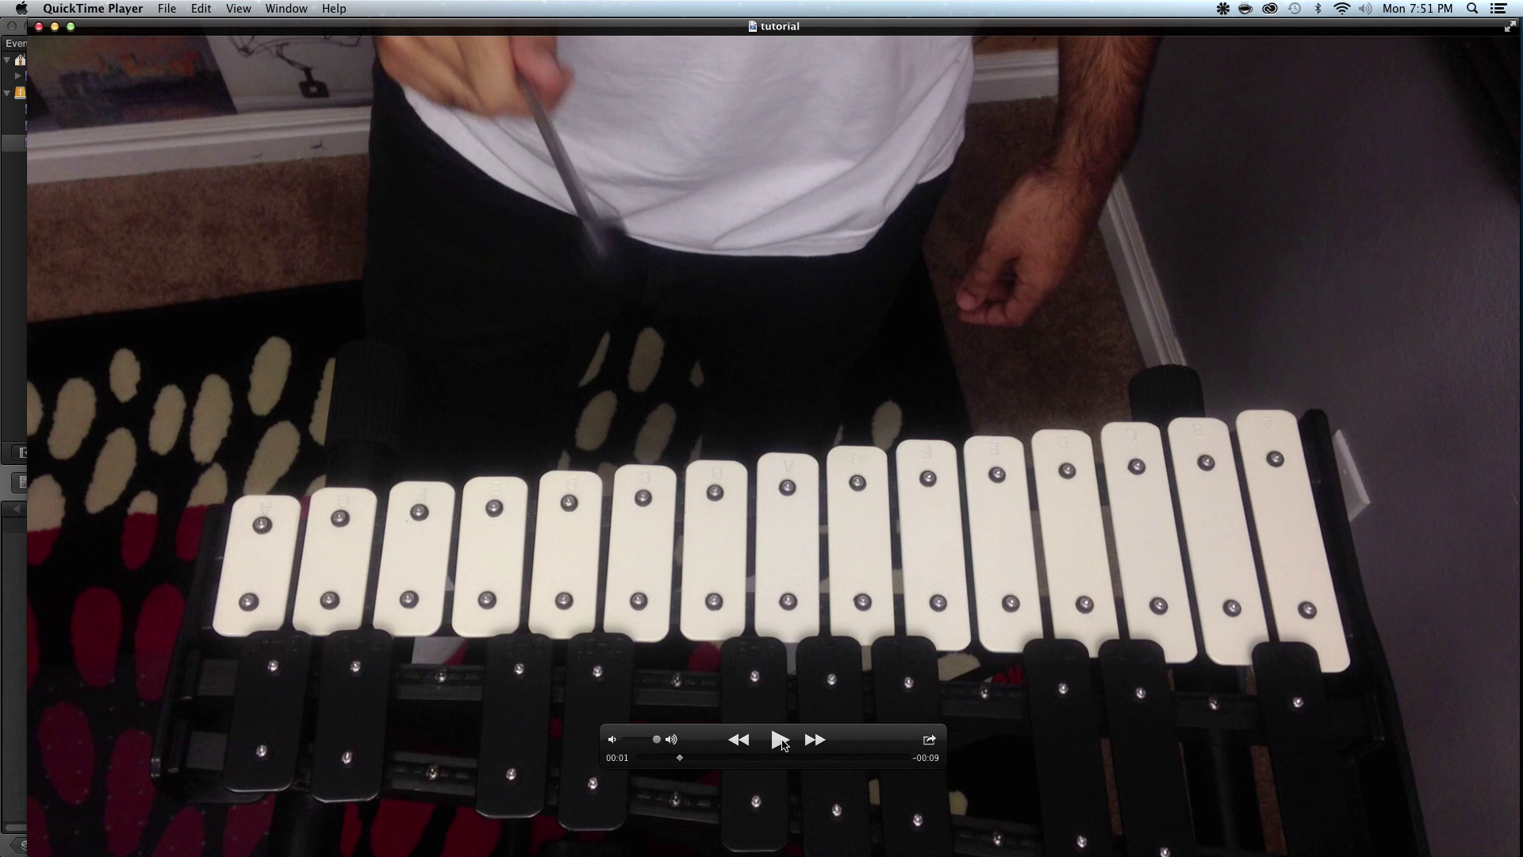
Play the exported tutorial movie from the start in QuickTime Player and close it
left_click_drag(679, 757, 637, 759)
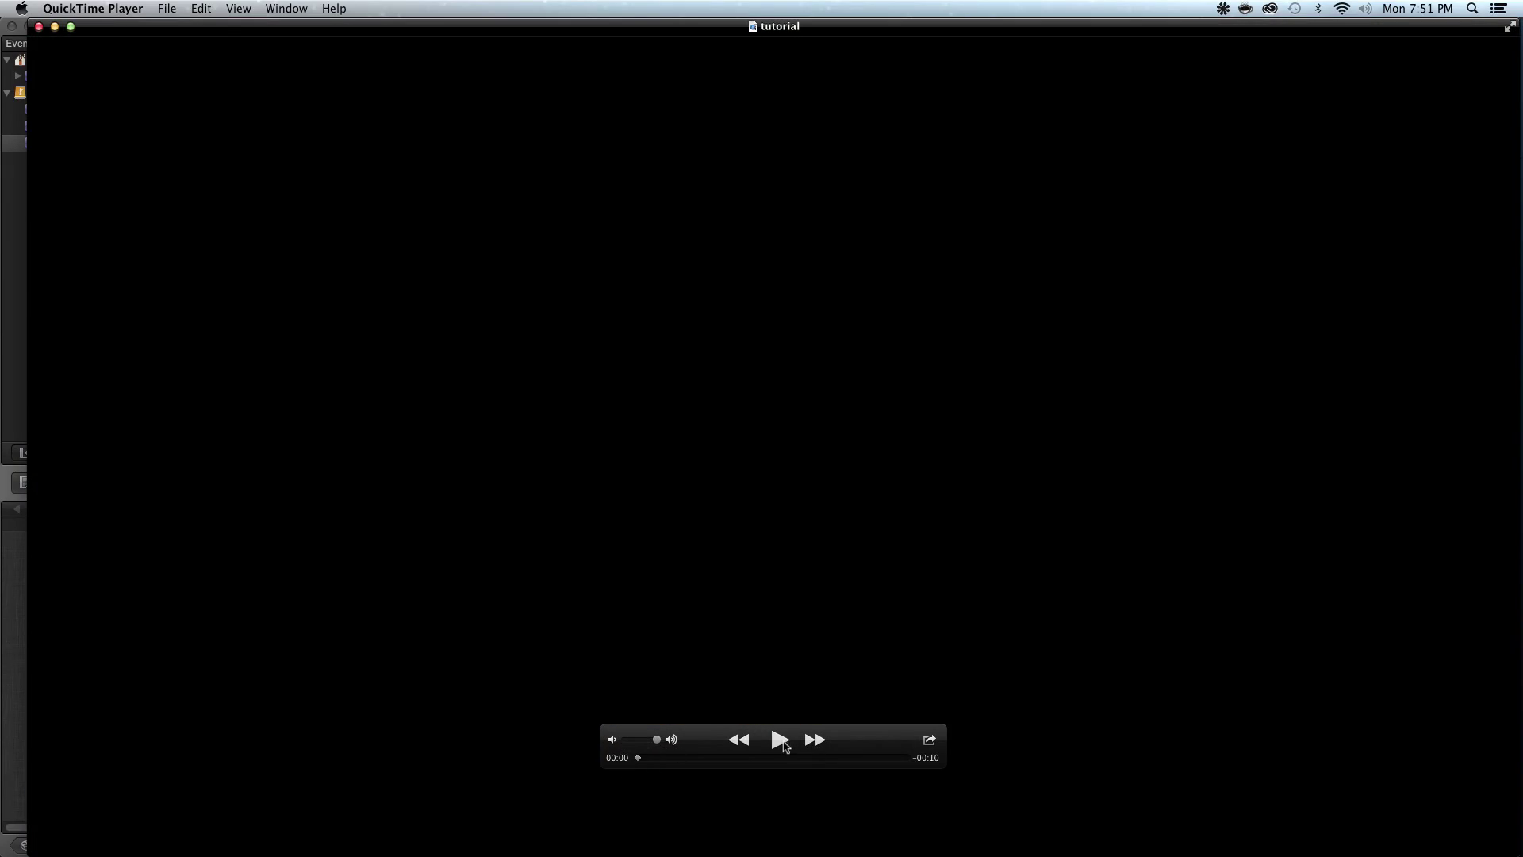
left_click(779, 740)
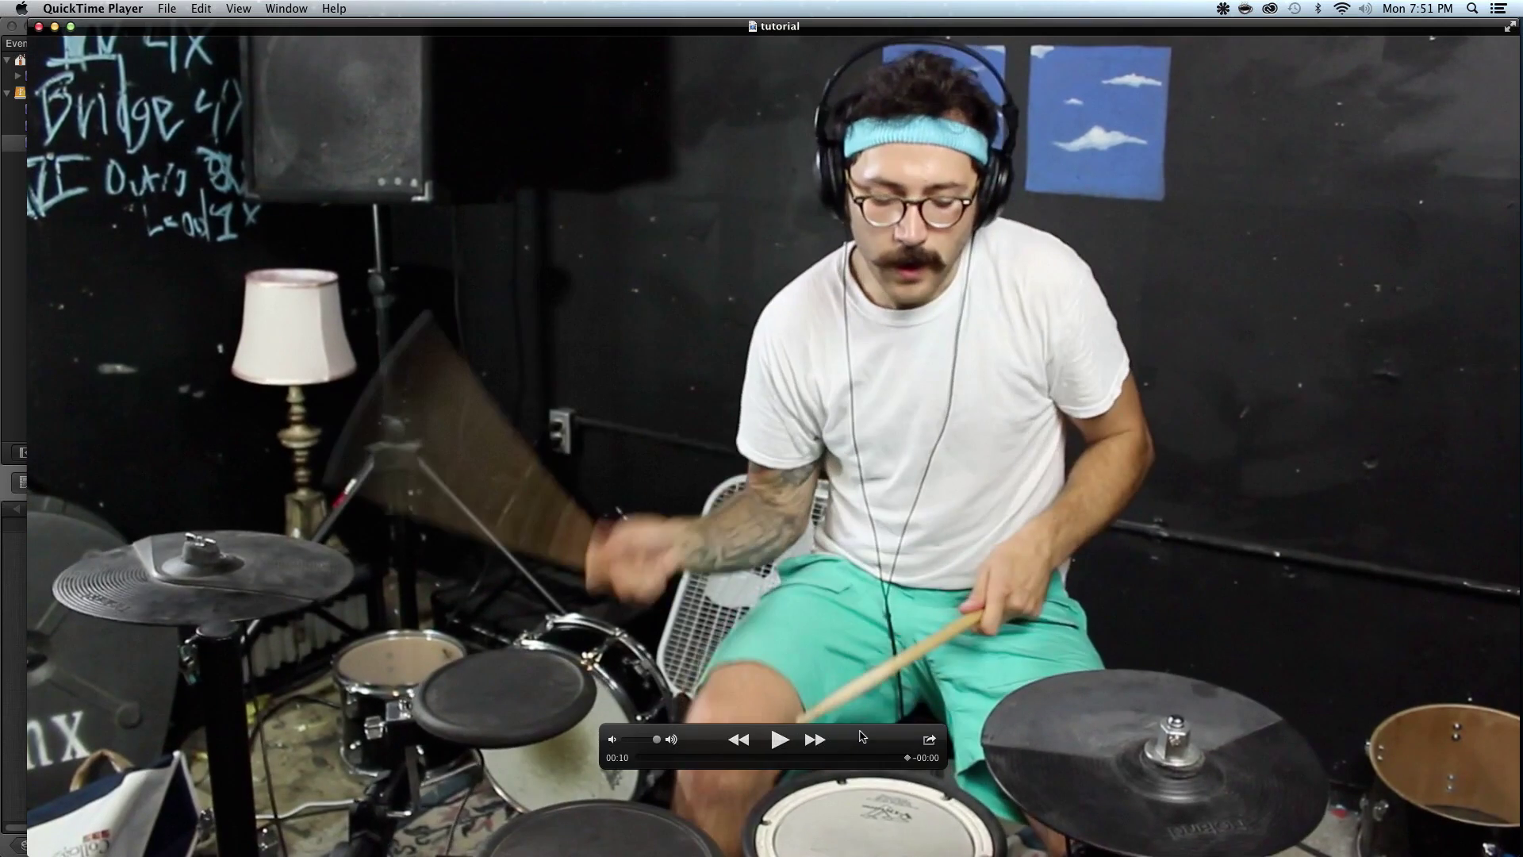
key("super+w")
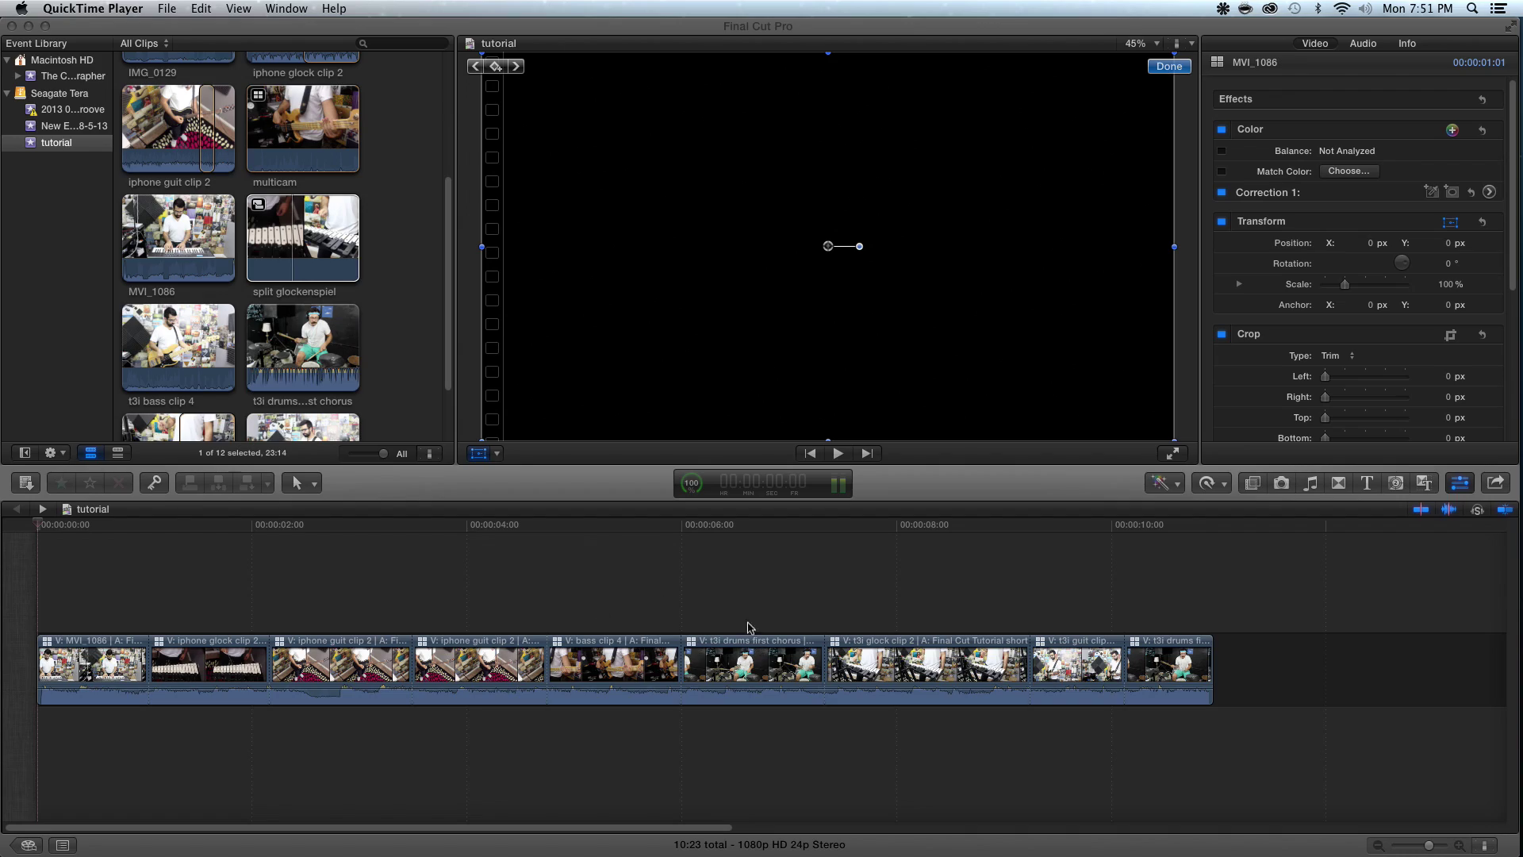